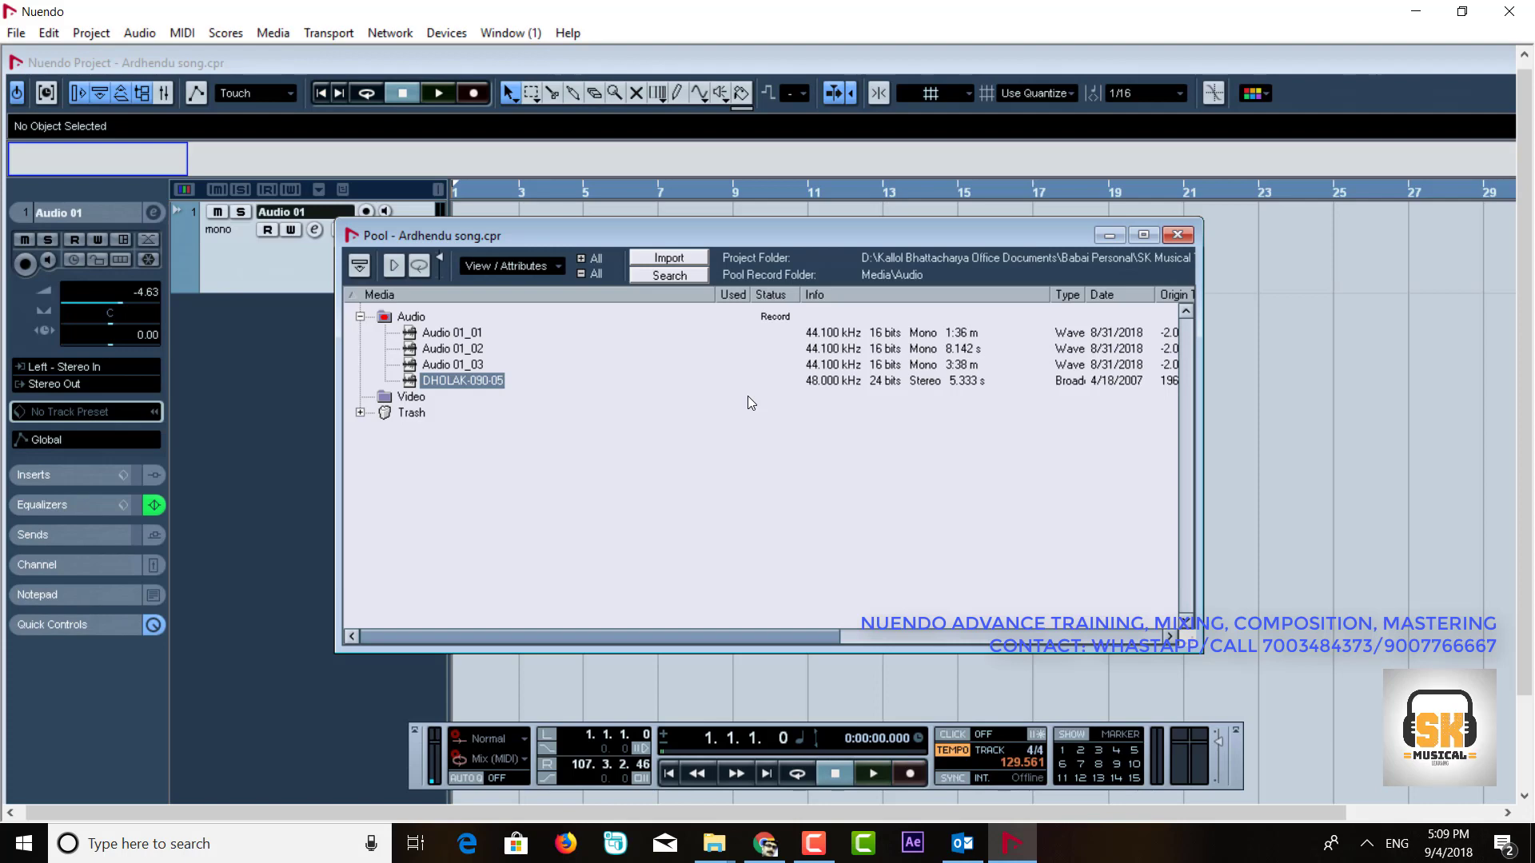
# - Place the Audio 01_01 recording from the pool on the Audio 01 track, starting at bar 1
pyautogui.moveTo(689, 237); pyautogui.dragTo(691, 304)
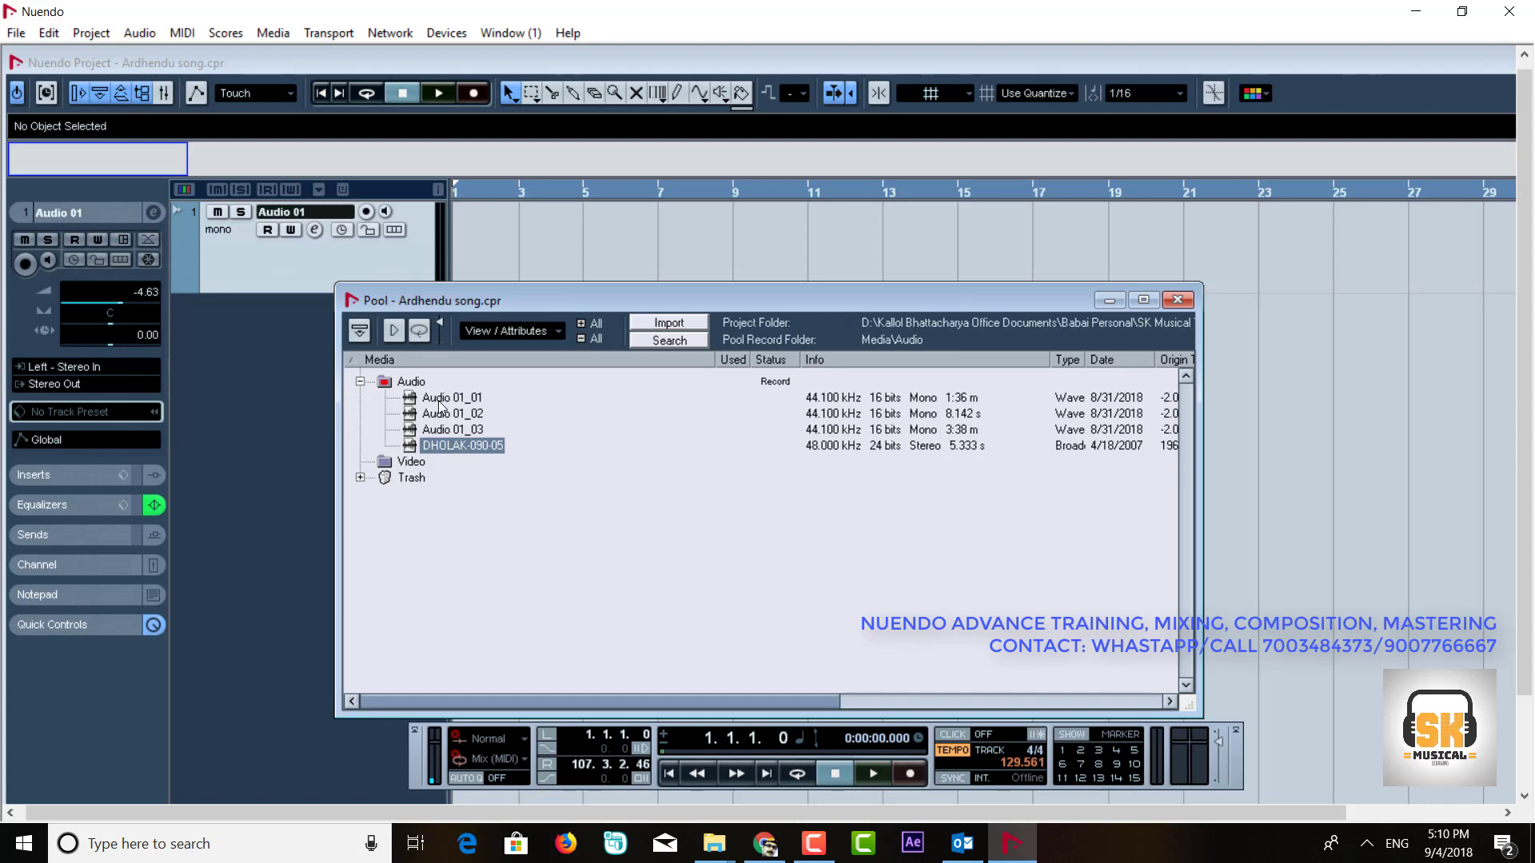
pyautogui.moveTo(442, 398); pyautogui.dragTo(472, 248)
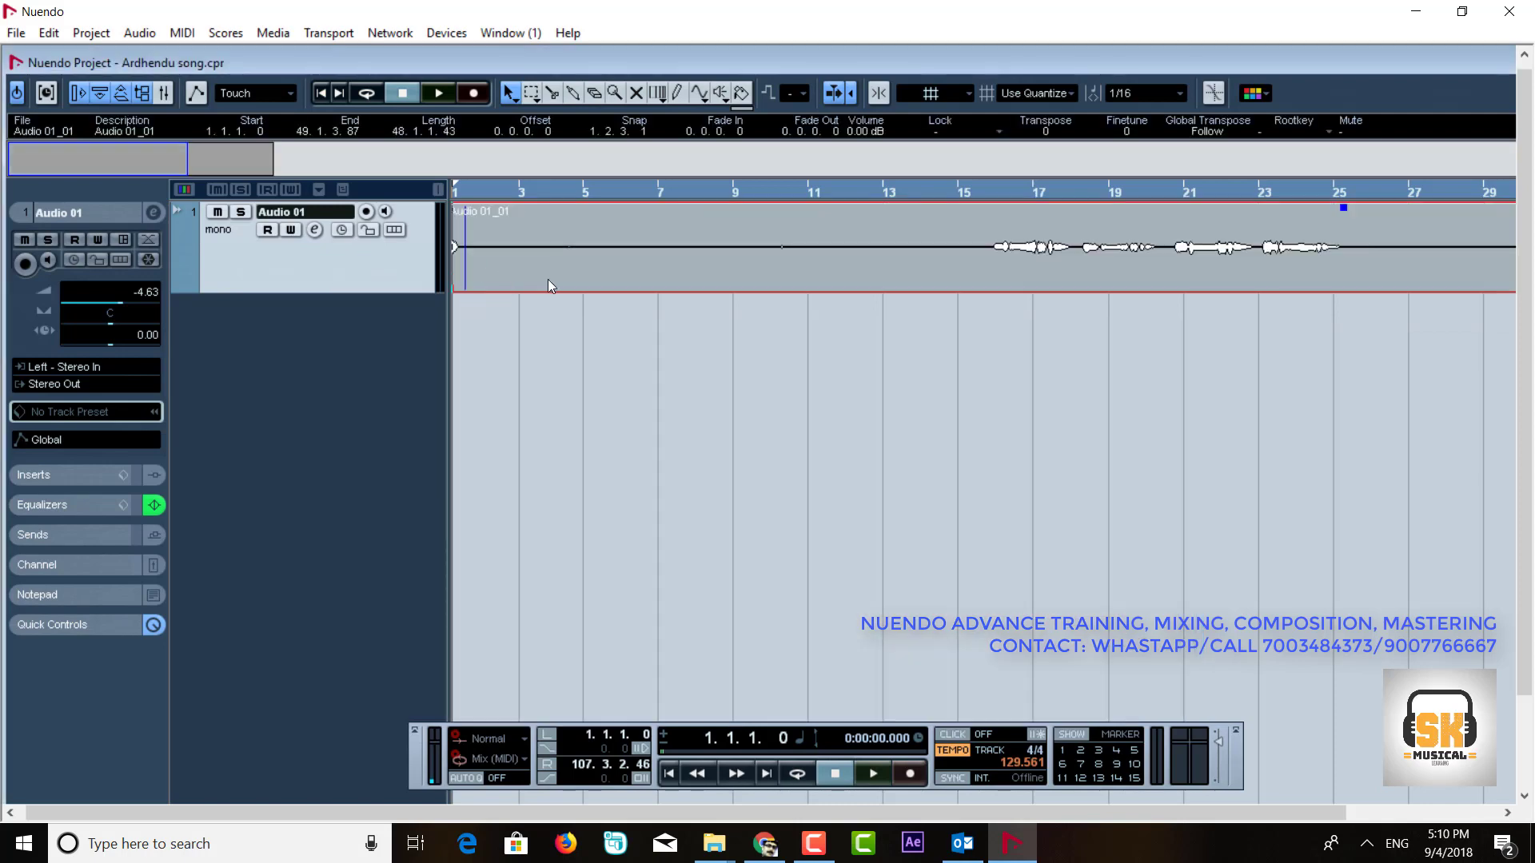
pyautogui.press('g')
pyautogui.press('g')
pyautogui.press('g')
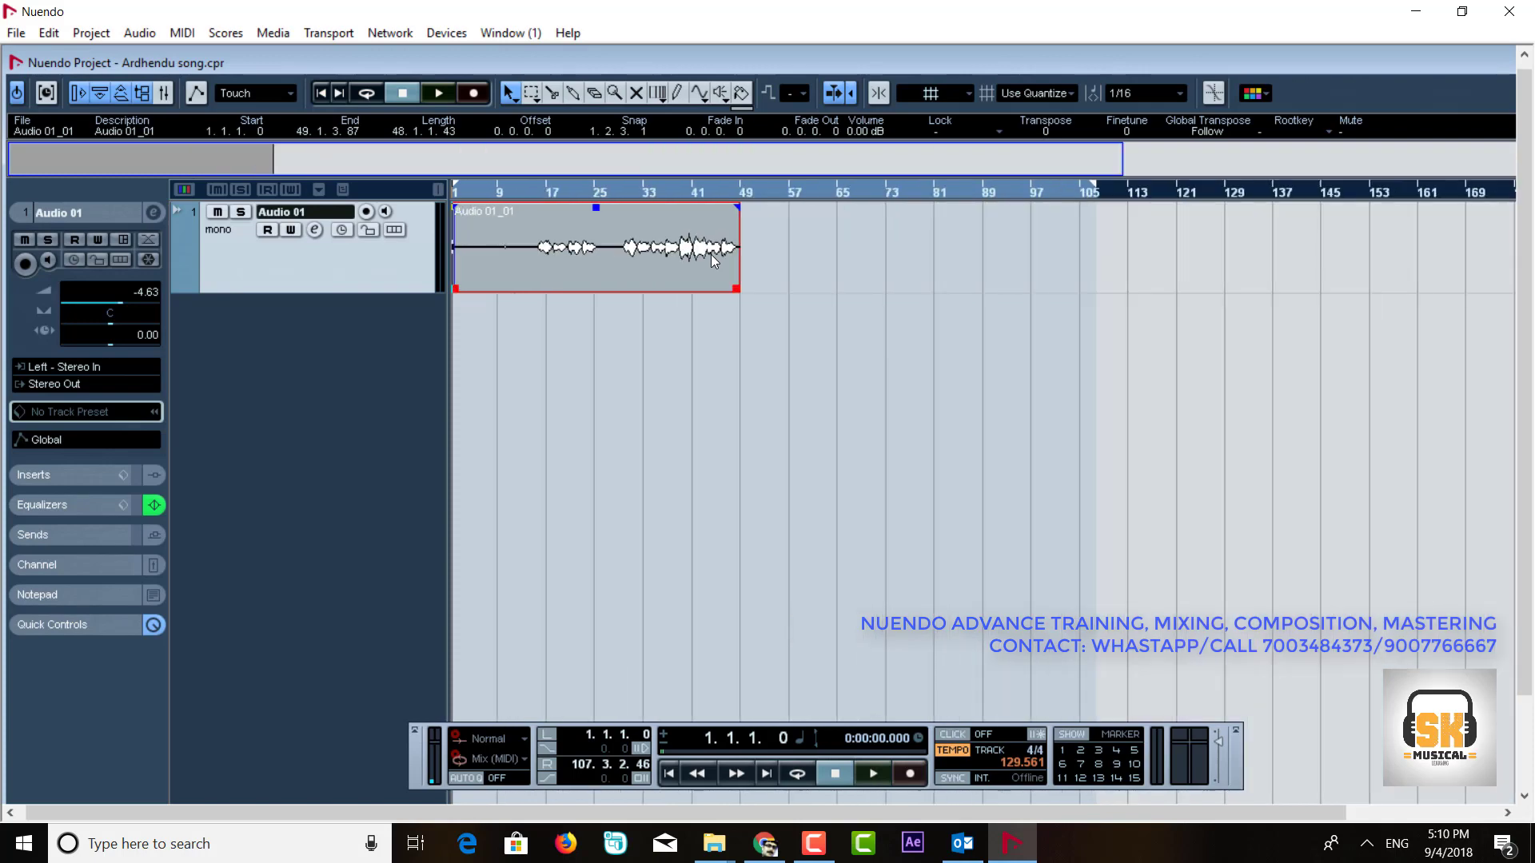
# - Play back the Audio 01_01 clip from around bar 14, making the Audio 01 track taller, and stop playback
pyautogui.click(505, 194)
pyautogui.press('space')
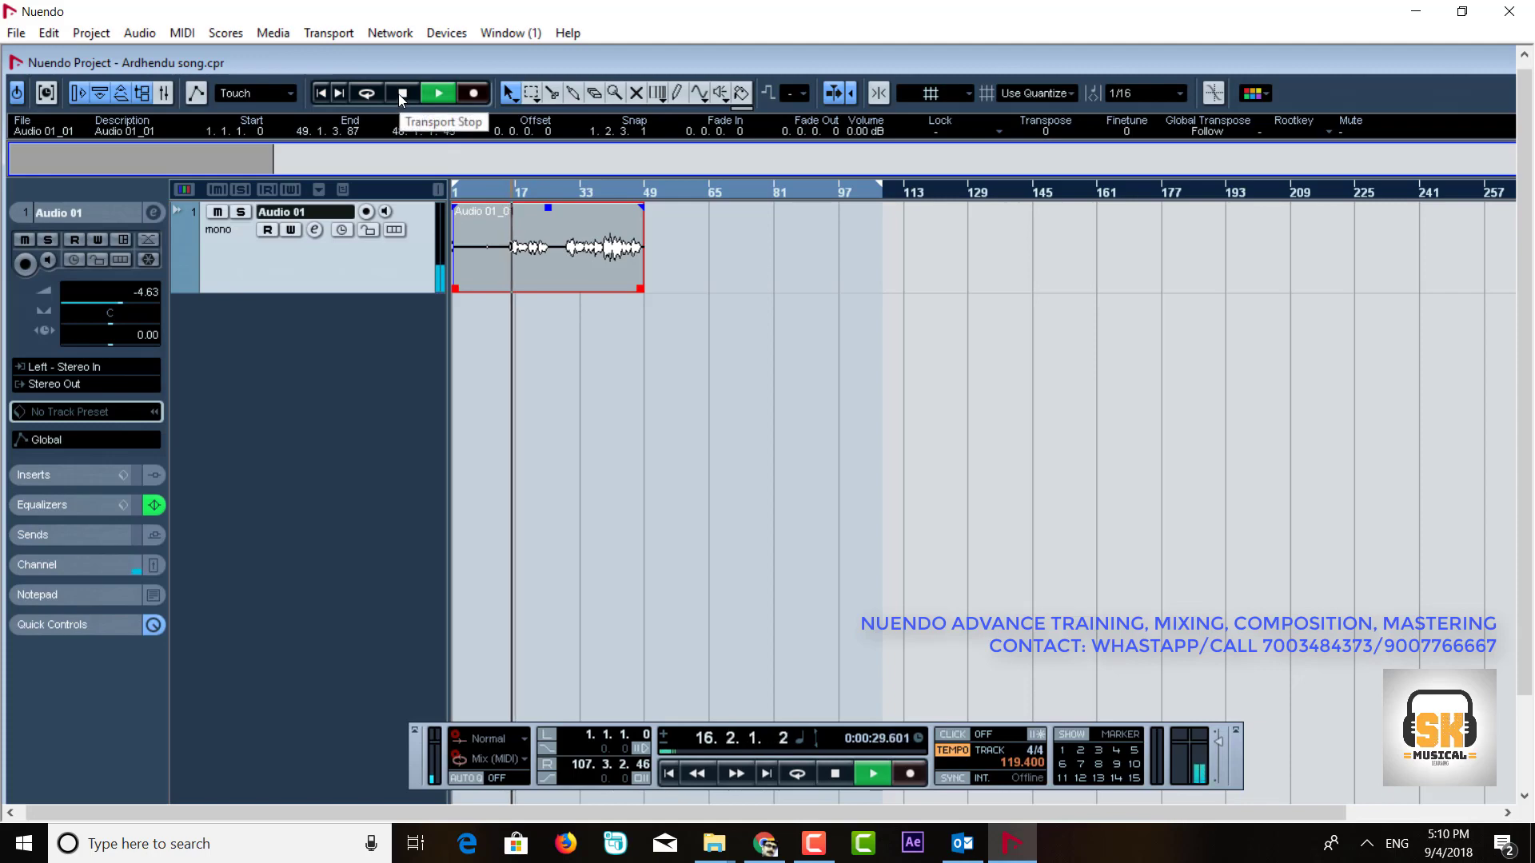
pyautogui.moveTo(386, 293); pyautogui.dragTo(405, 344)
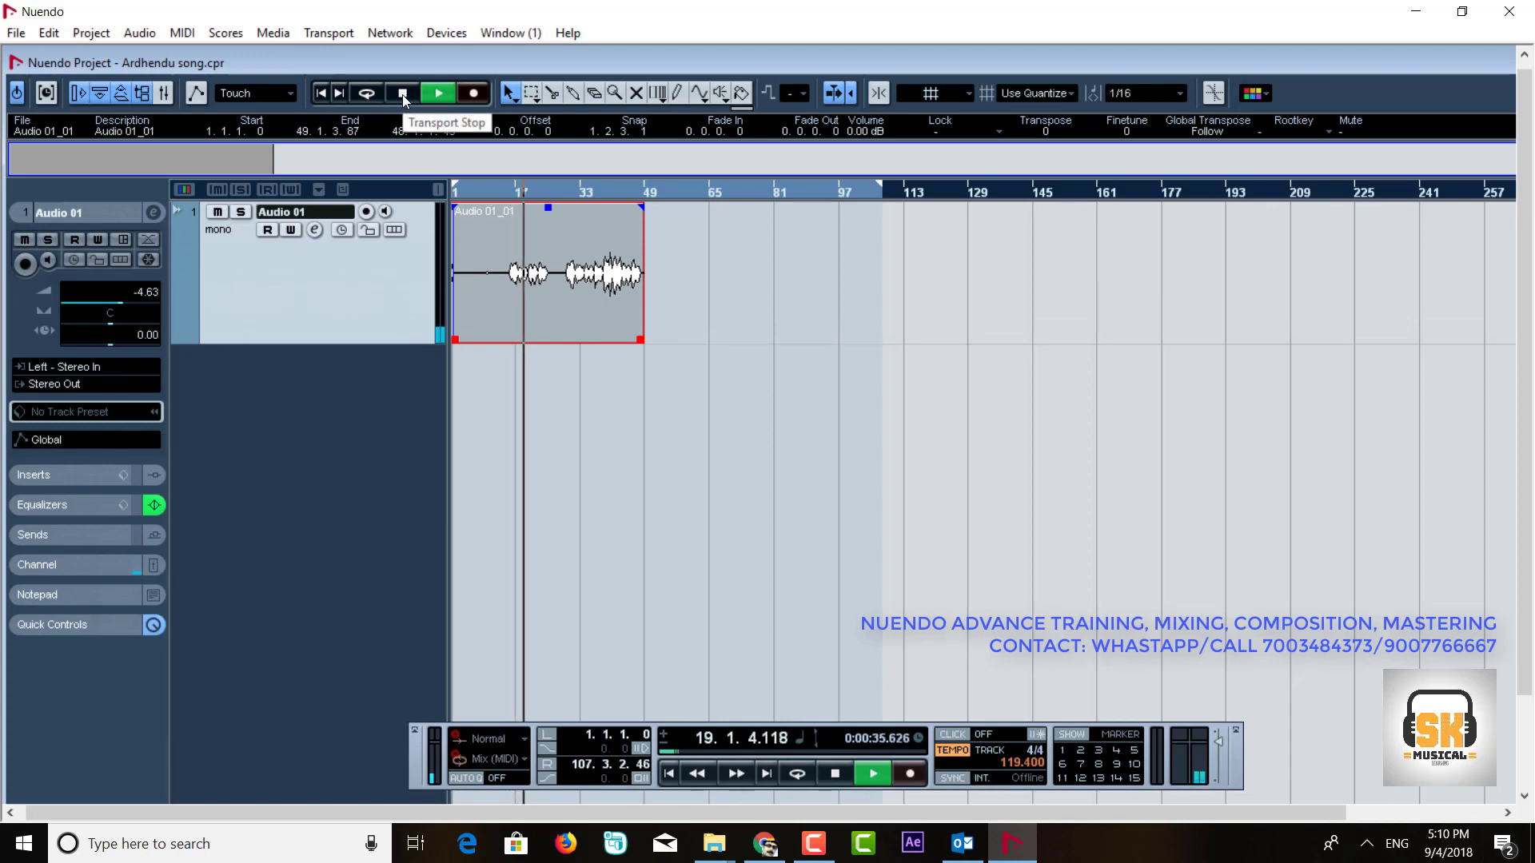
pyautogui.click(402, 94)
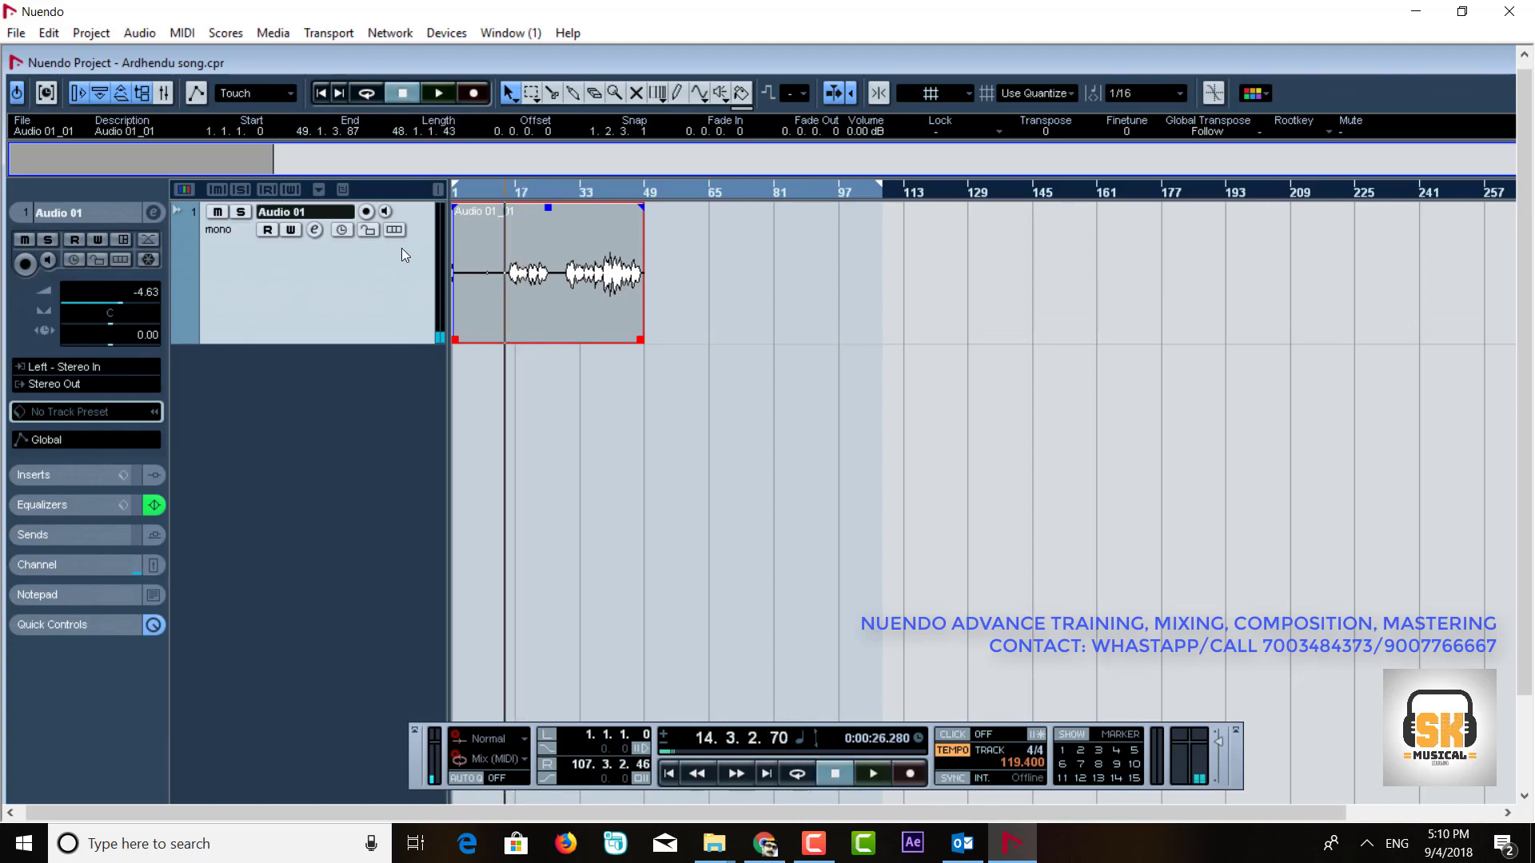
# - Place Audio 01_02 from the pool on a new track beneath Audio 01, starting at bar 1
pyautogui.hotkey('ctrl', 'p')
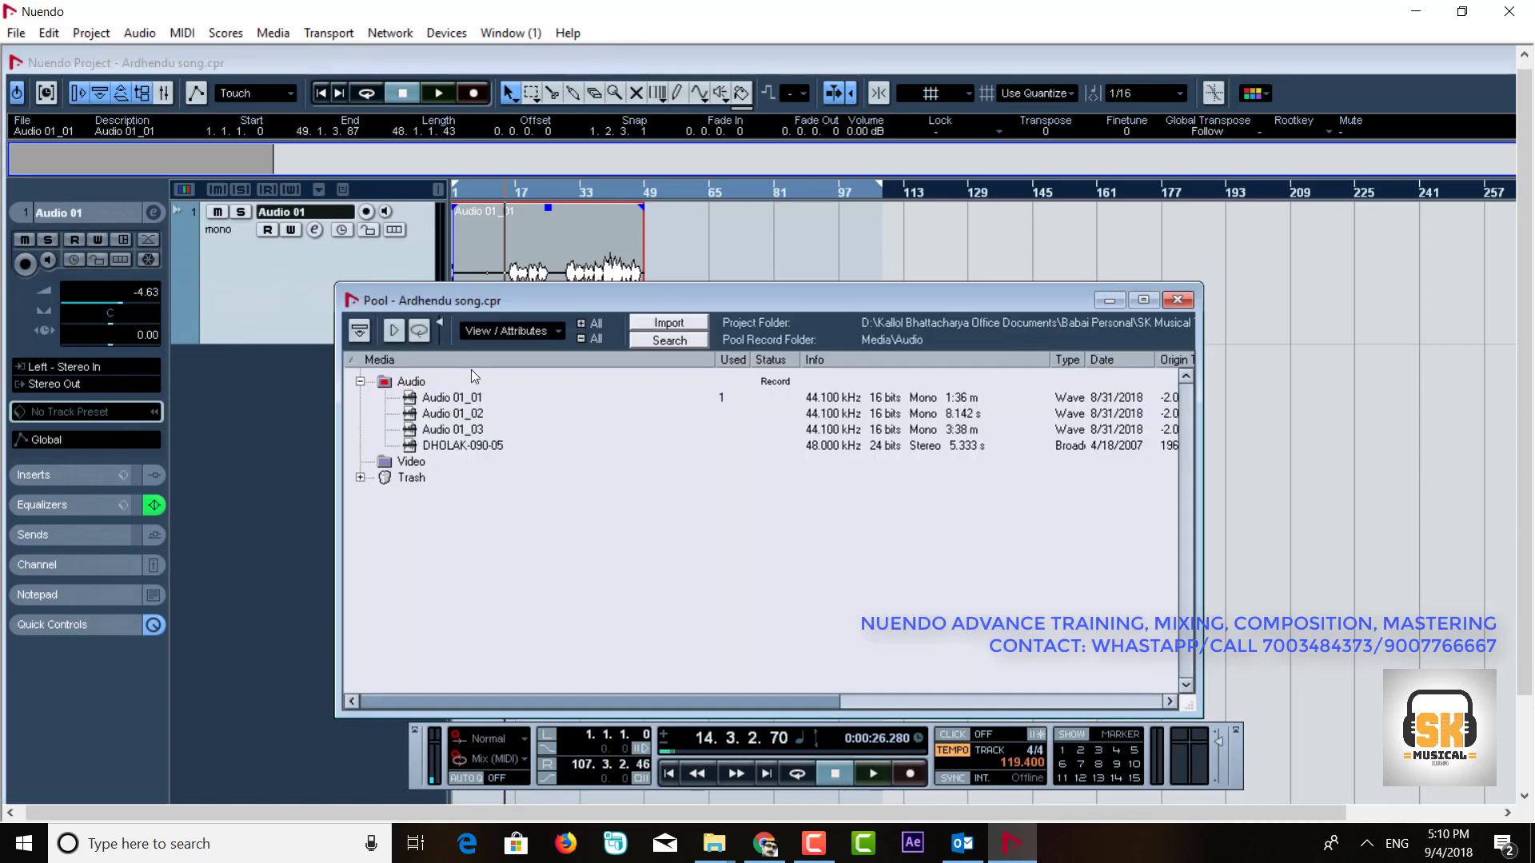
pyautogui.moveTo(491, 300); pyautogui.dragTo(835, 318)
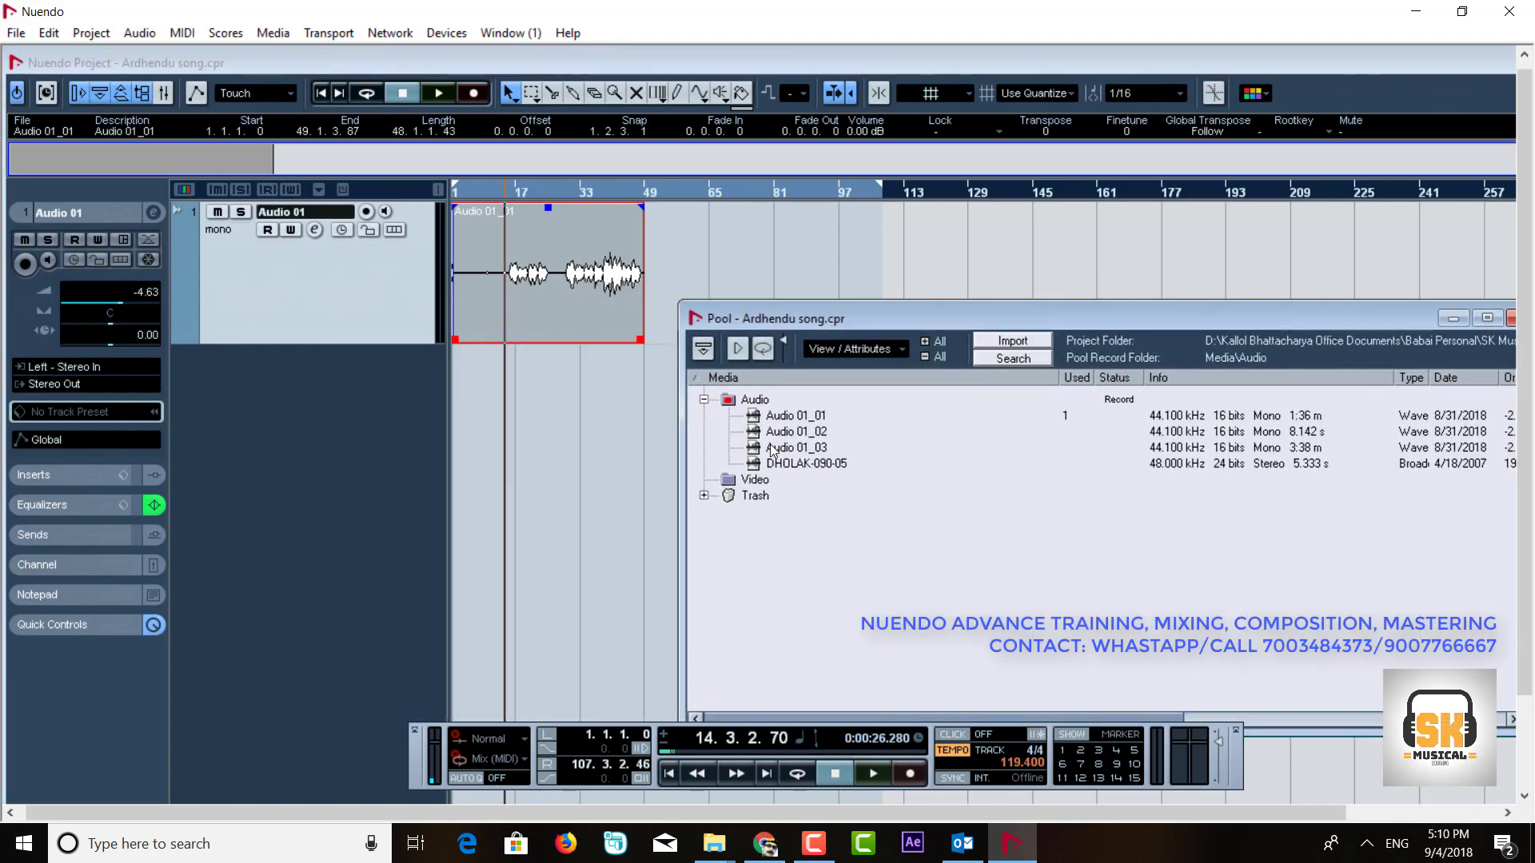
pyautogui.moveTo(800, 437); pyautogui.dragTo(459, 382)
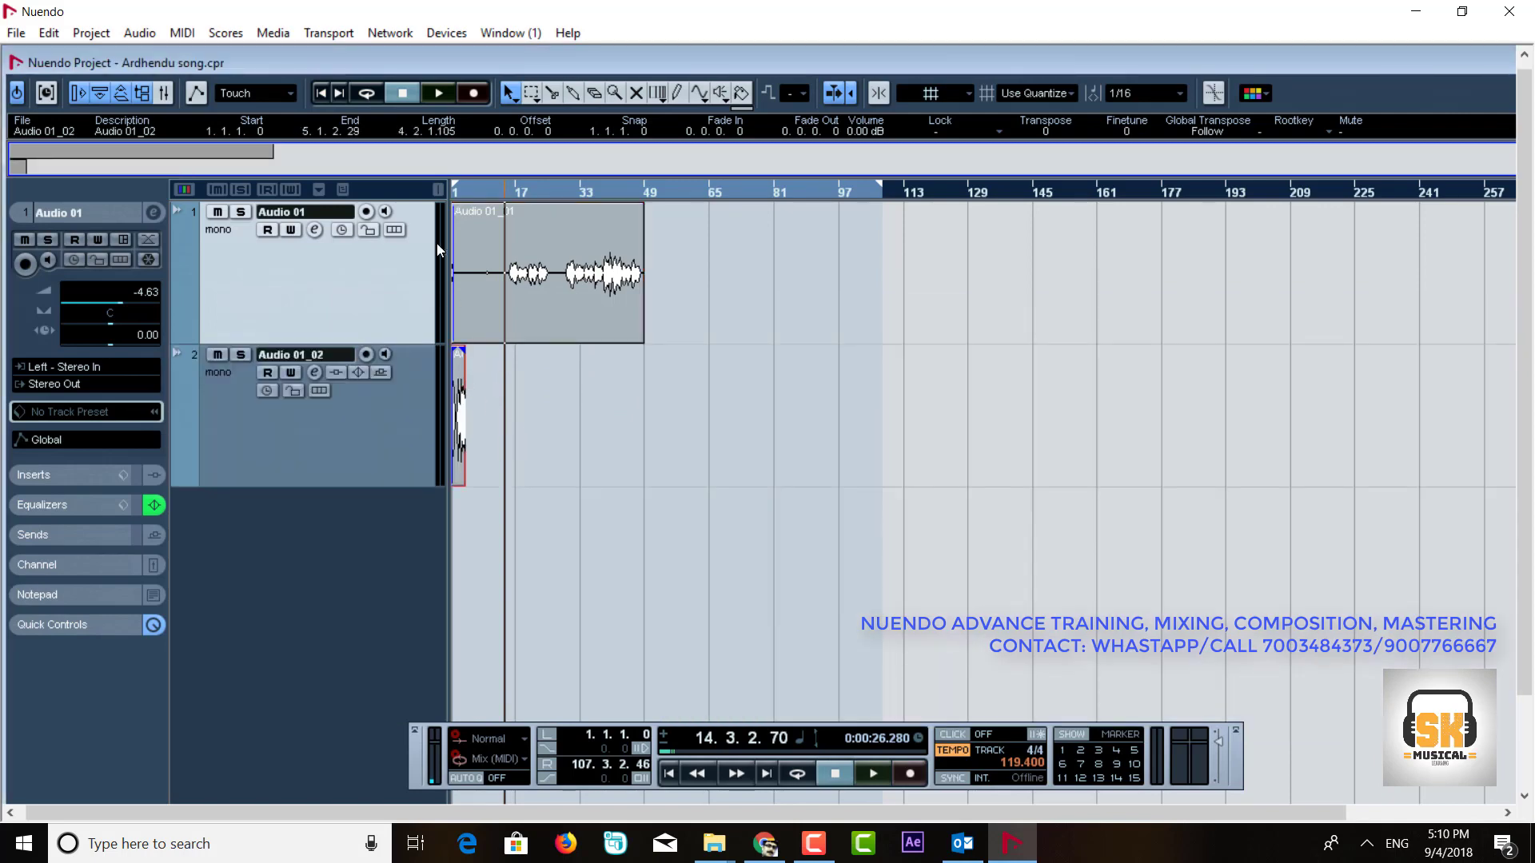
# - Solo the Audio 01_02 track and play its clip from the project start before stopping playback
pyautogui.moveTo(471, 193); pyautogui.dragTo(408, 295)
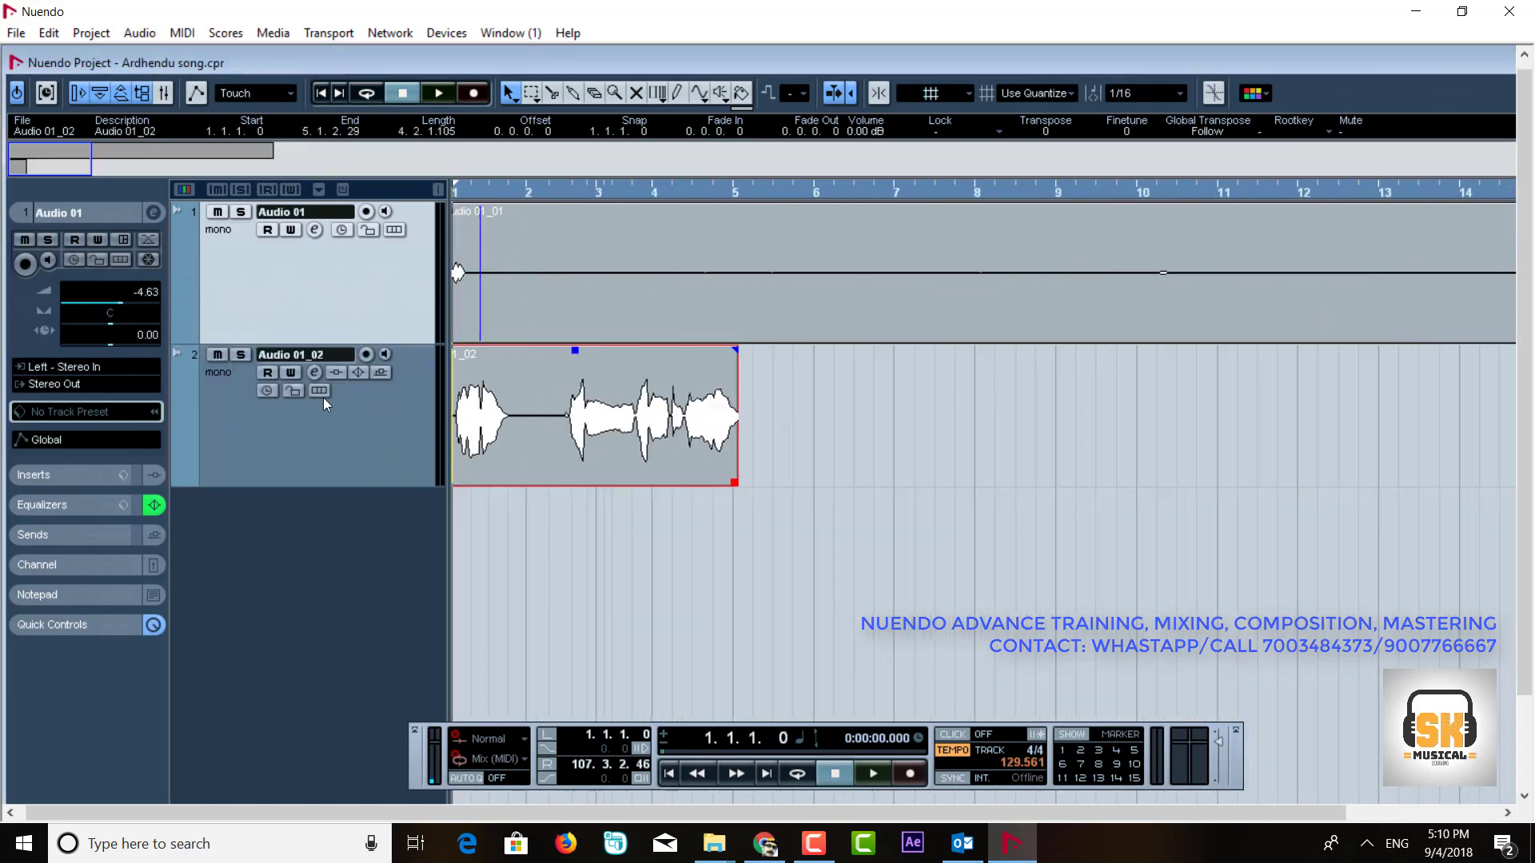
pyautogui.click(241, 354)
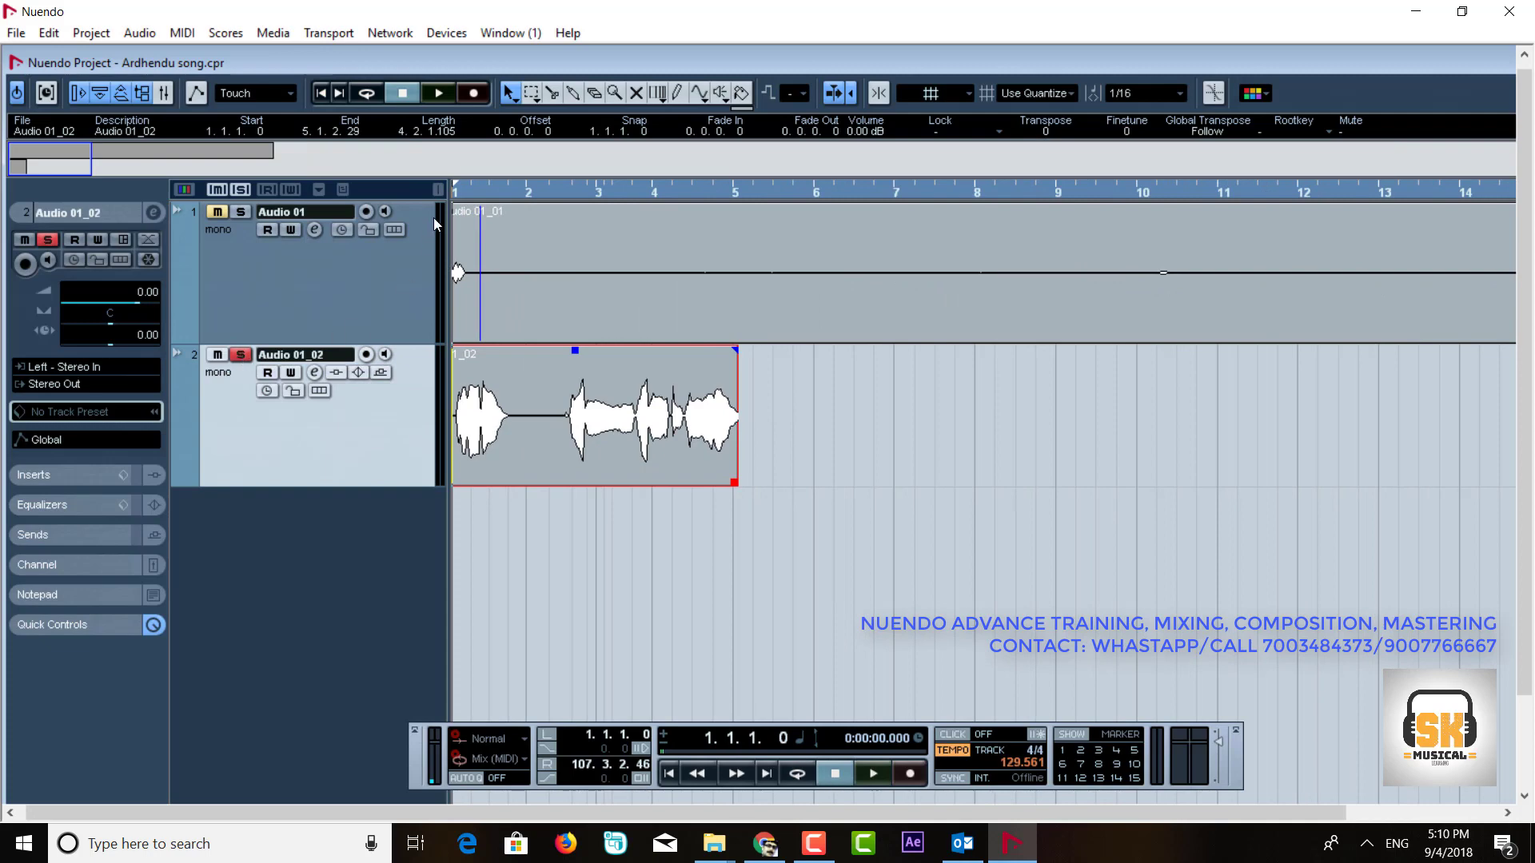
pyautogui.click(438, 92)
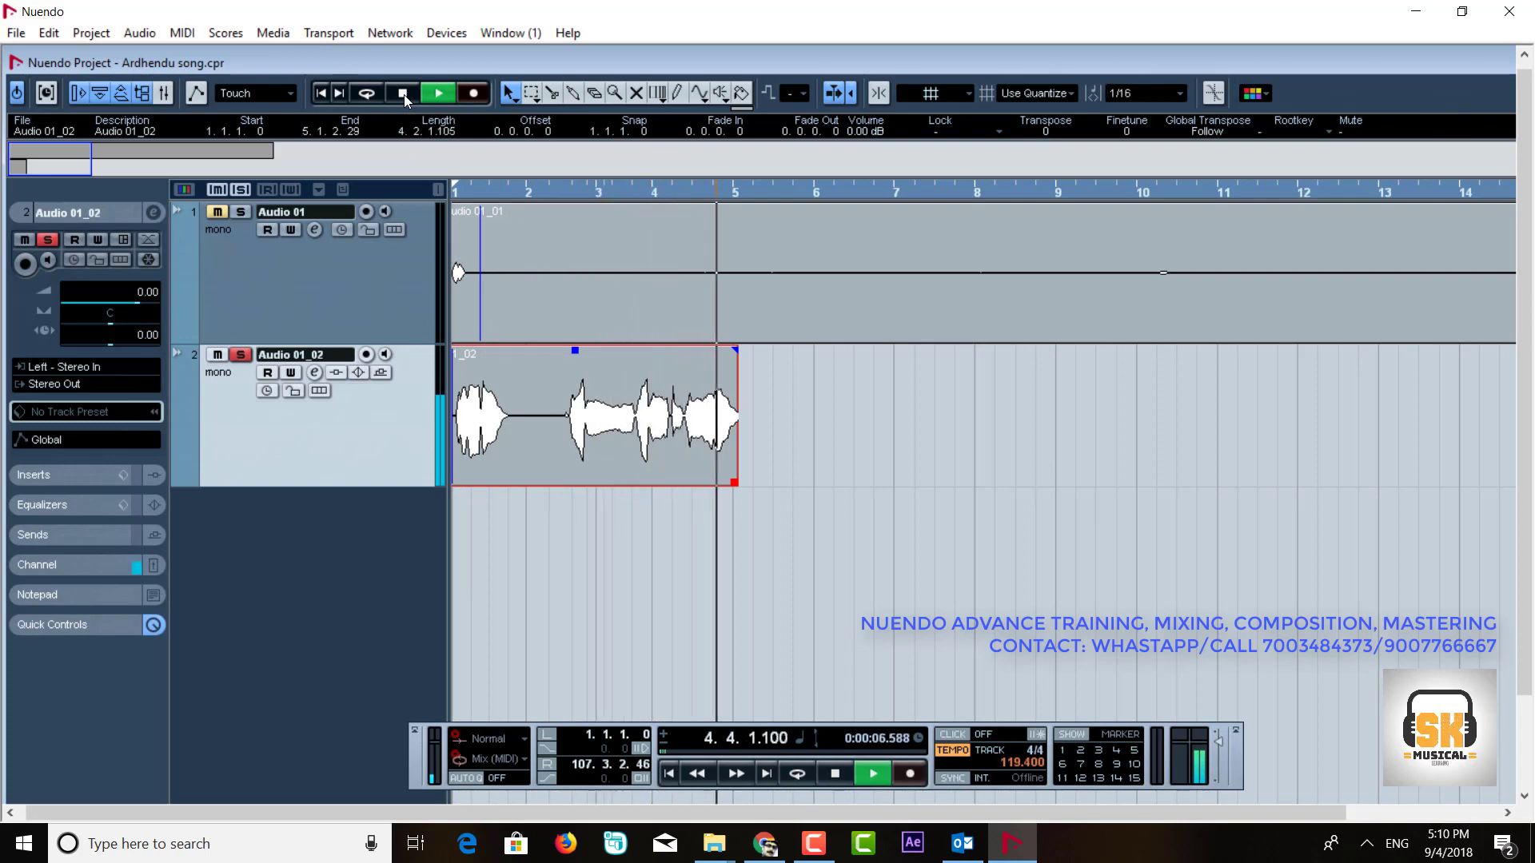
pyautogui.click(404, 94)
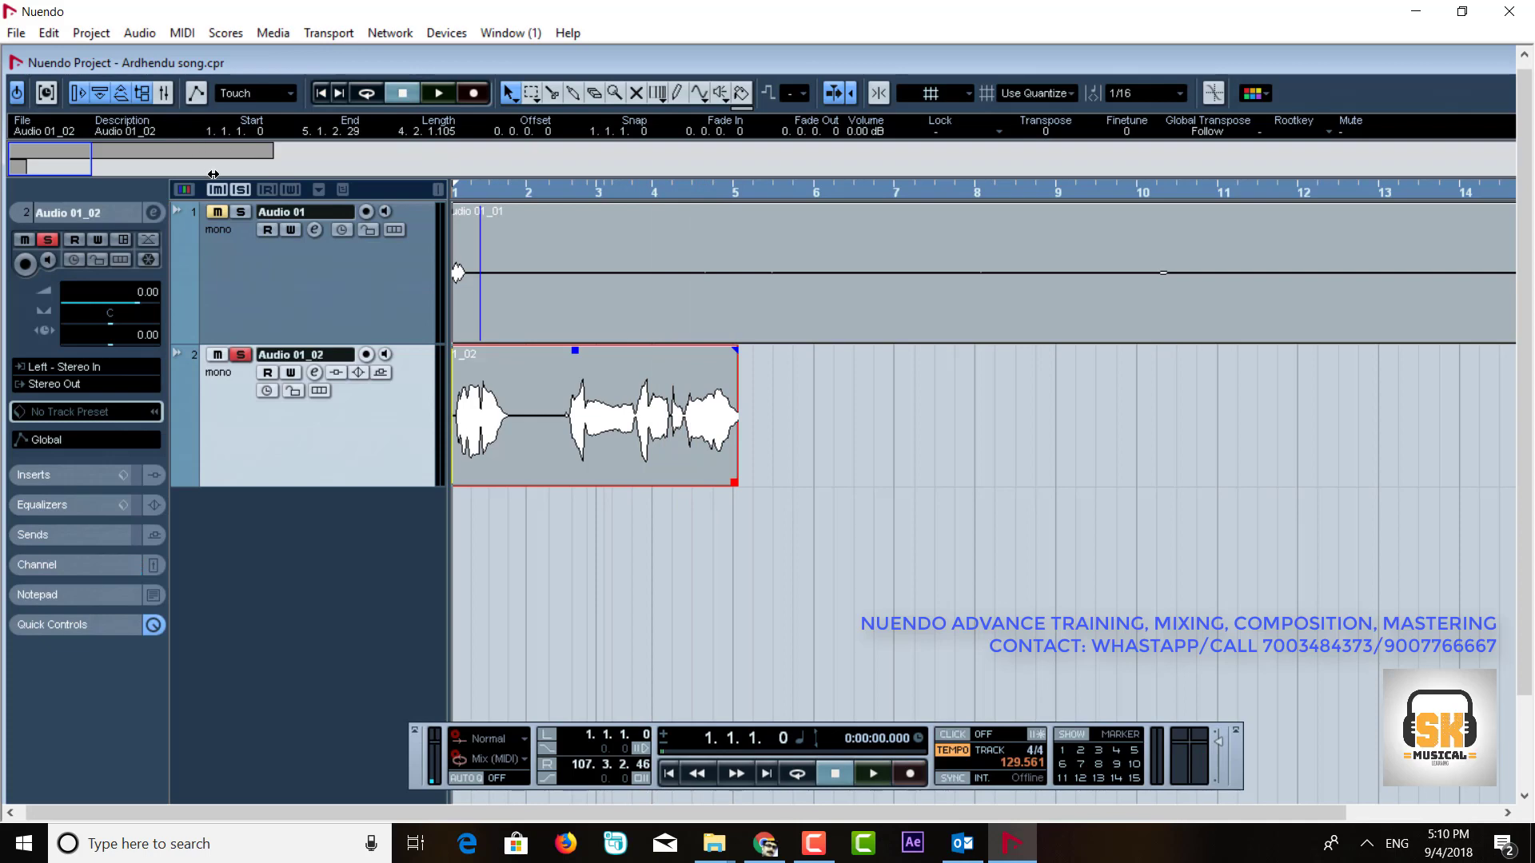
# - Place the DHOLAK-090-05 loop from the pool on a new track beneath Audio 01_02, near bar 1
pyautogui.press('g')
pyautogui.press('g')
pyautogui.press('g')
pyautogui.press('g')
pyautogui.press('g')
pyautogui.press('g')
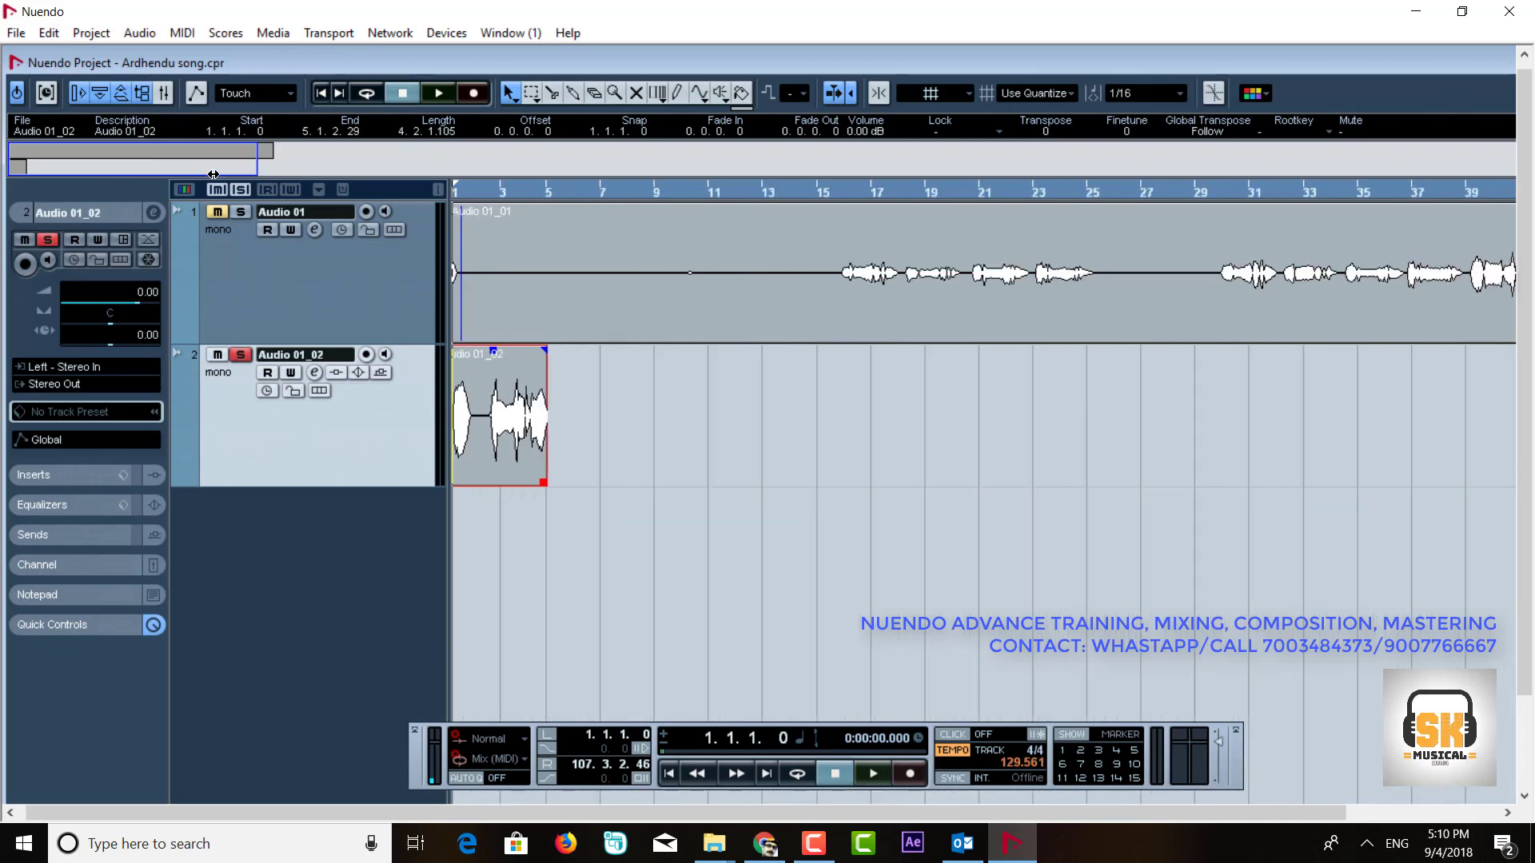
pyautogui.press('g')
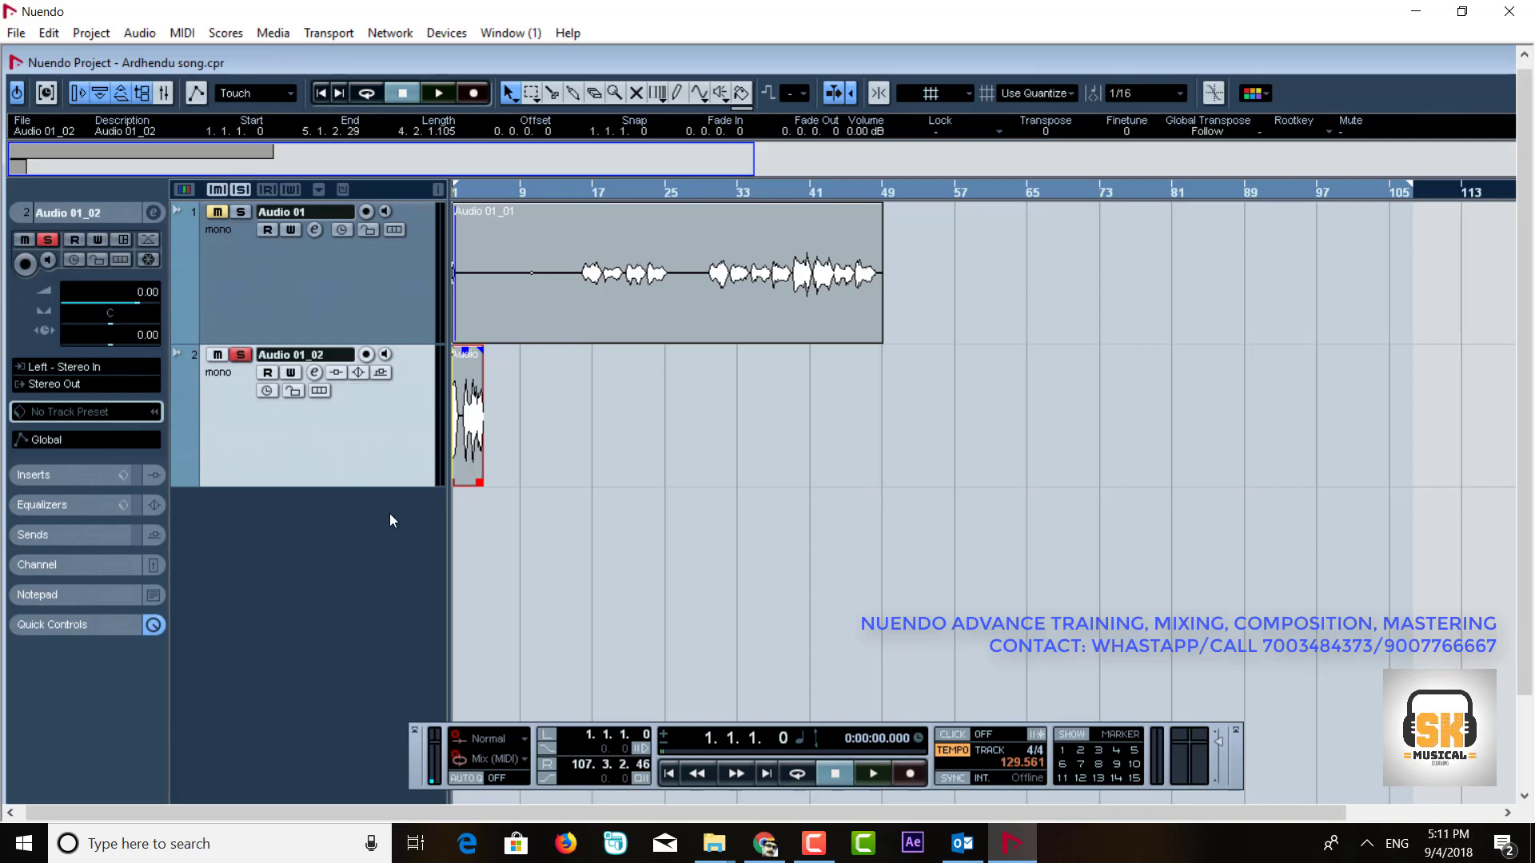
pyautogui.click(144, 93)
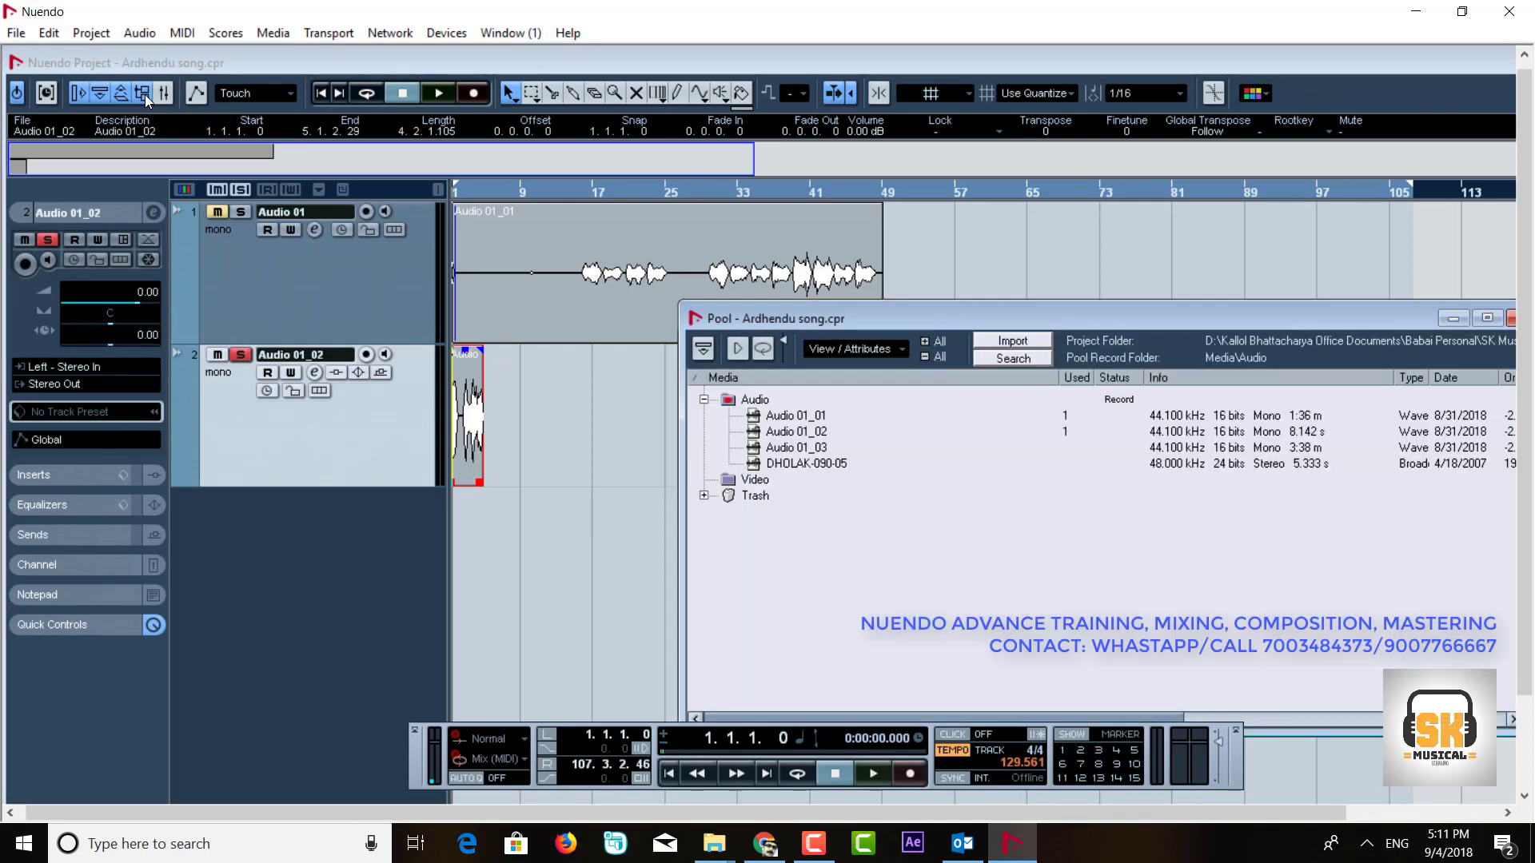
pyautogui.moveTo(804, 464); pyautogui.dragTo(456, 524)
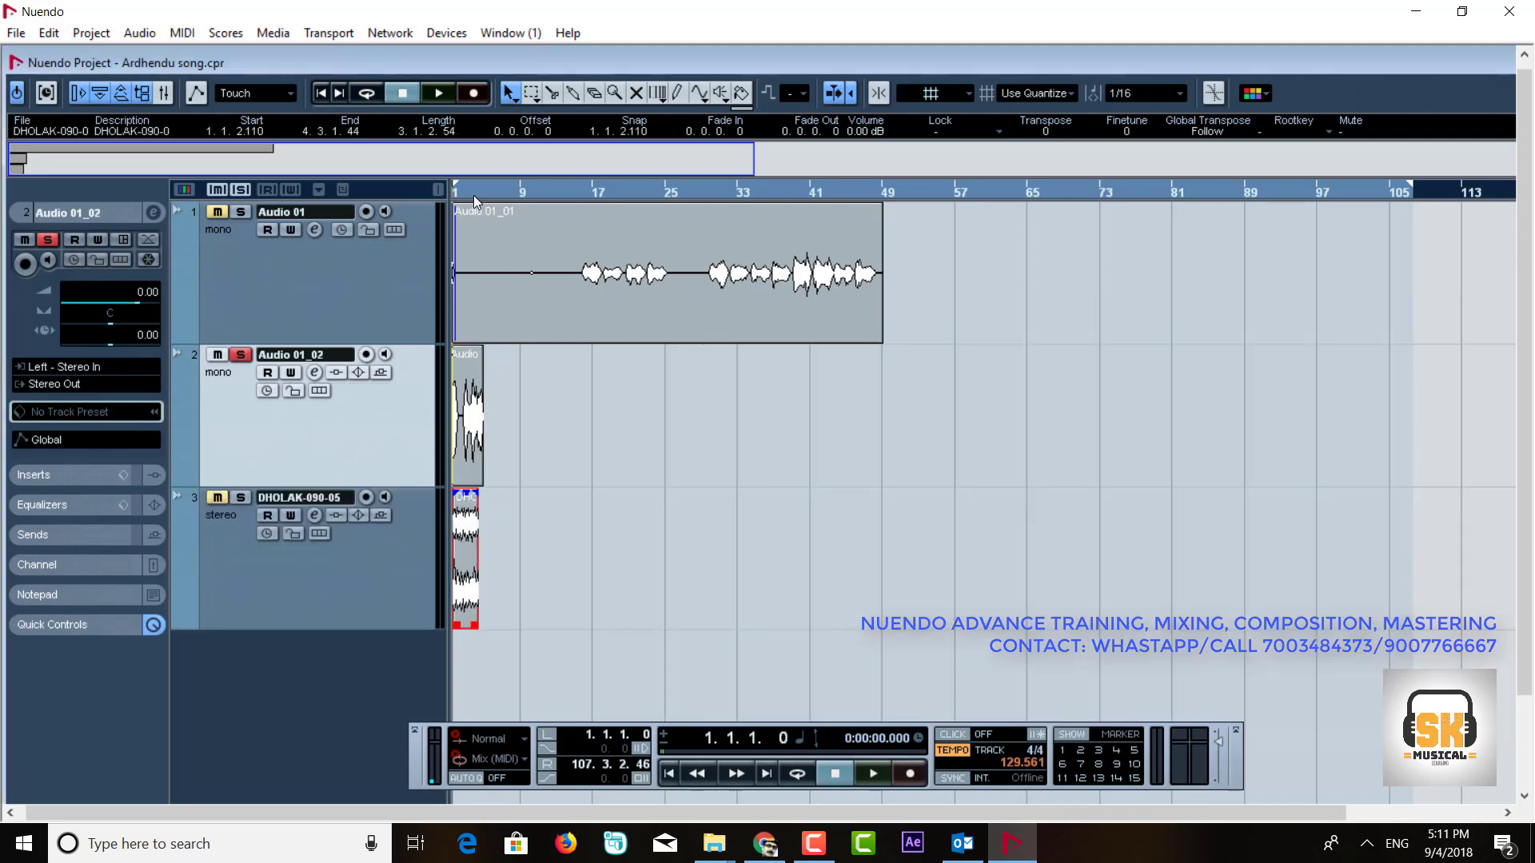
# - Align the DHOLAK-090-05 clip with the project start at 1.1.1.0 and compare it with the Audio 01_02 clip
pyautogui.moveTo(473, 195); pyautogui.dragTo(539, 606)
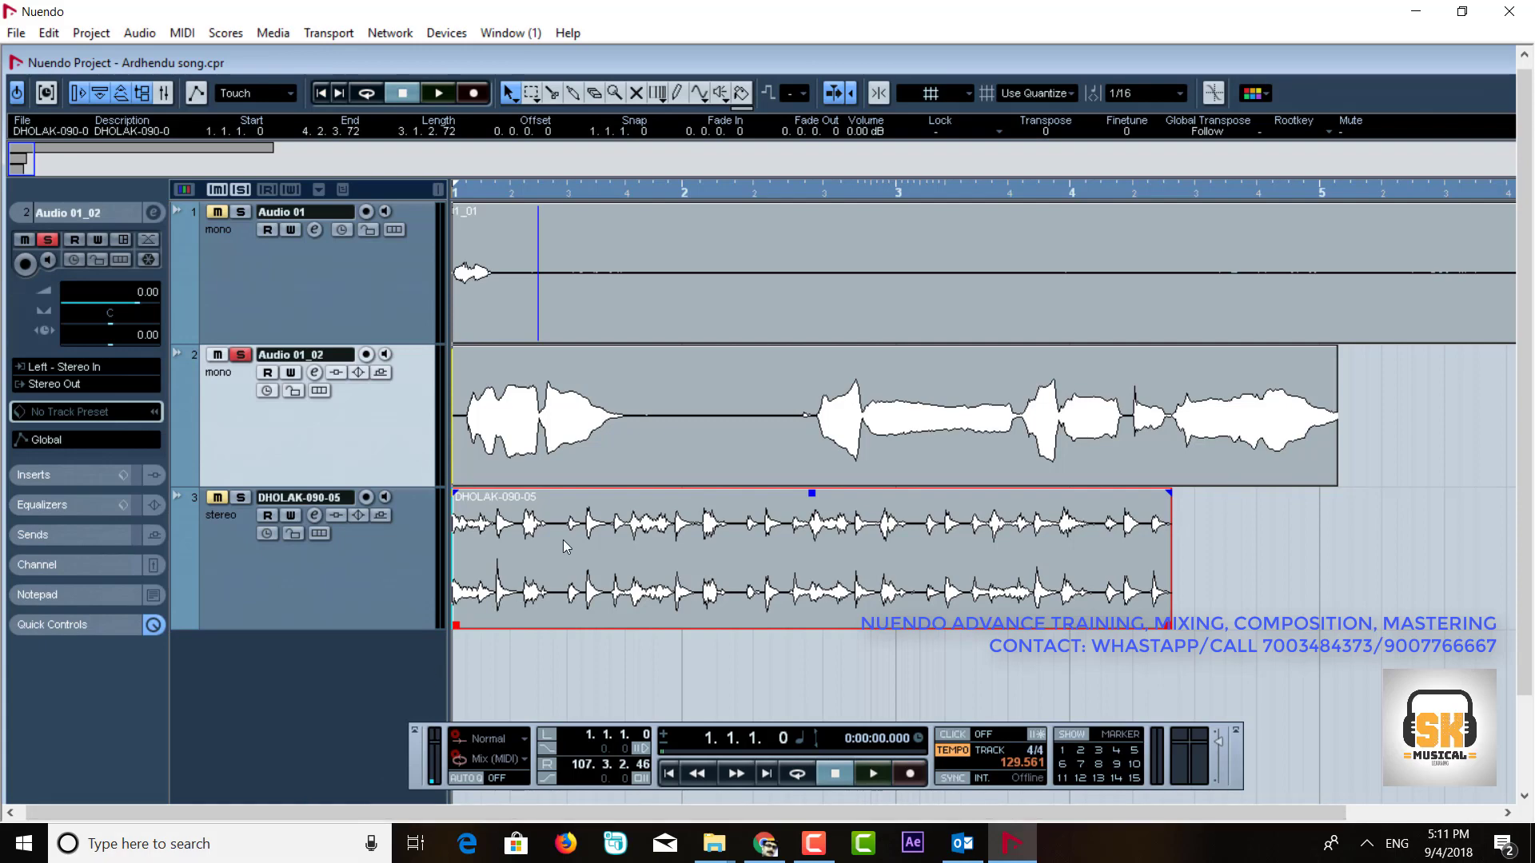
pyautogui.click(557, 453)
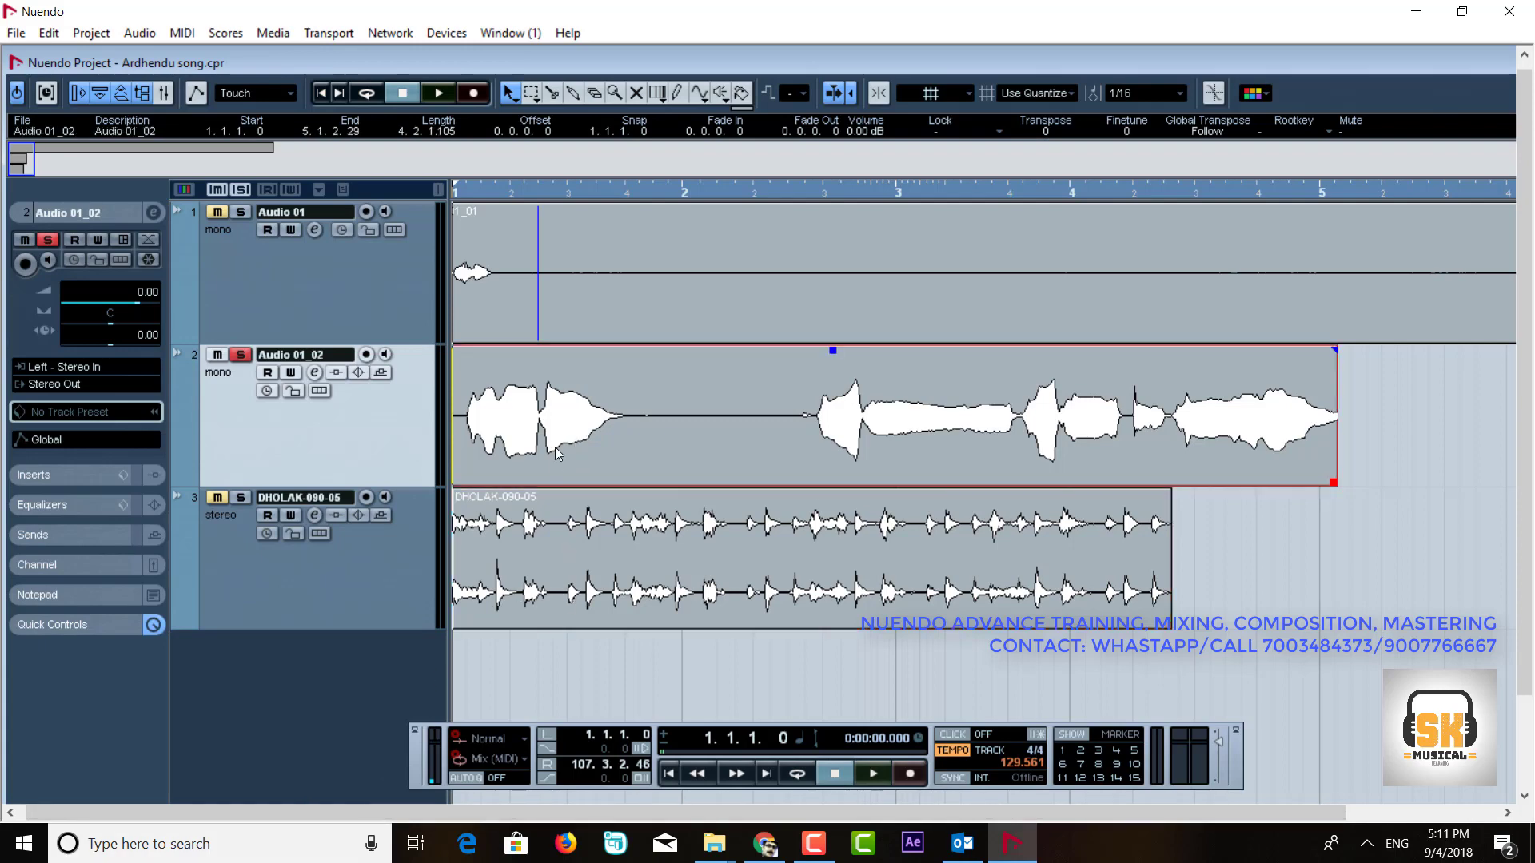
pyautogui.click(579, 557)
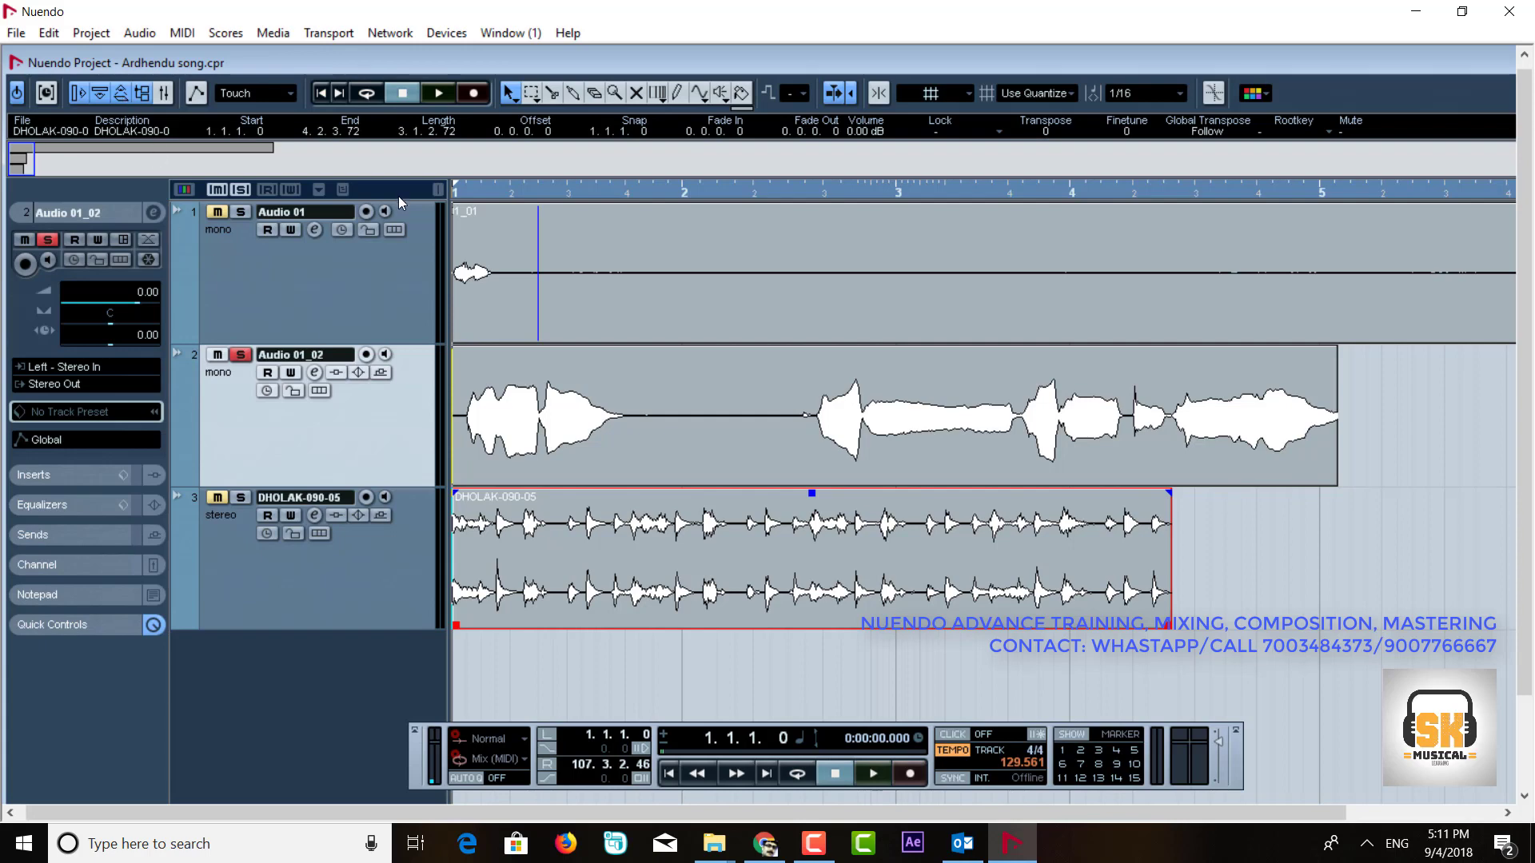
# - Open the file conversion options for DHOLAK-090-05 in the pool, keeping the file's attributes in view
pyautogui.click(148, 94)
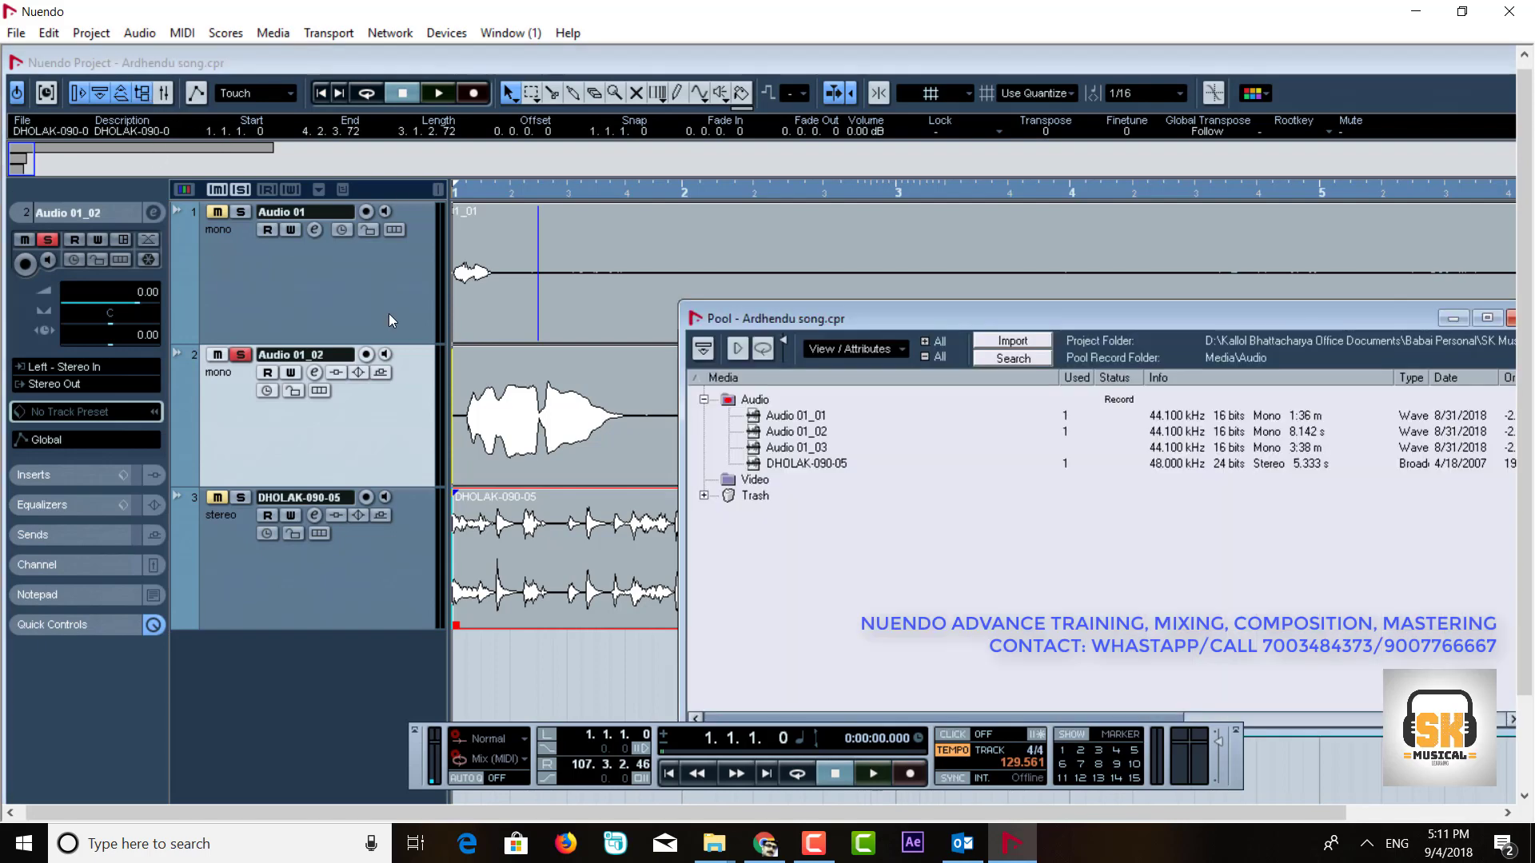
pyautogui.moveTo(819, 320); pyautogui.dragTo(356, 170)
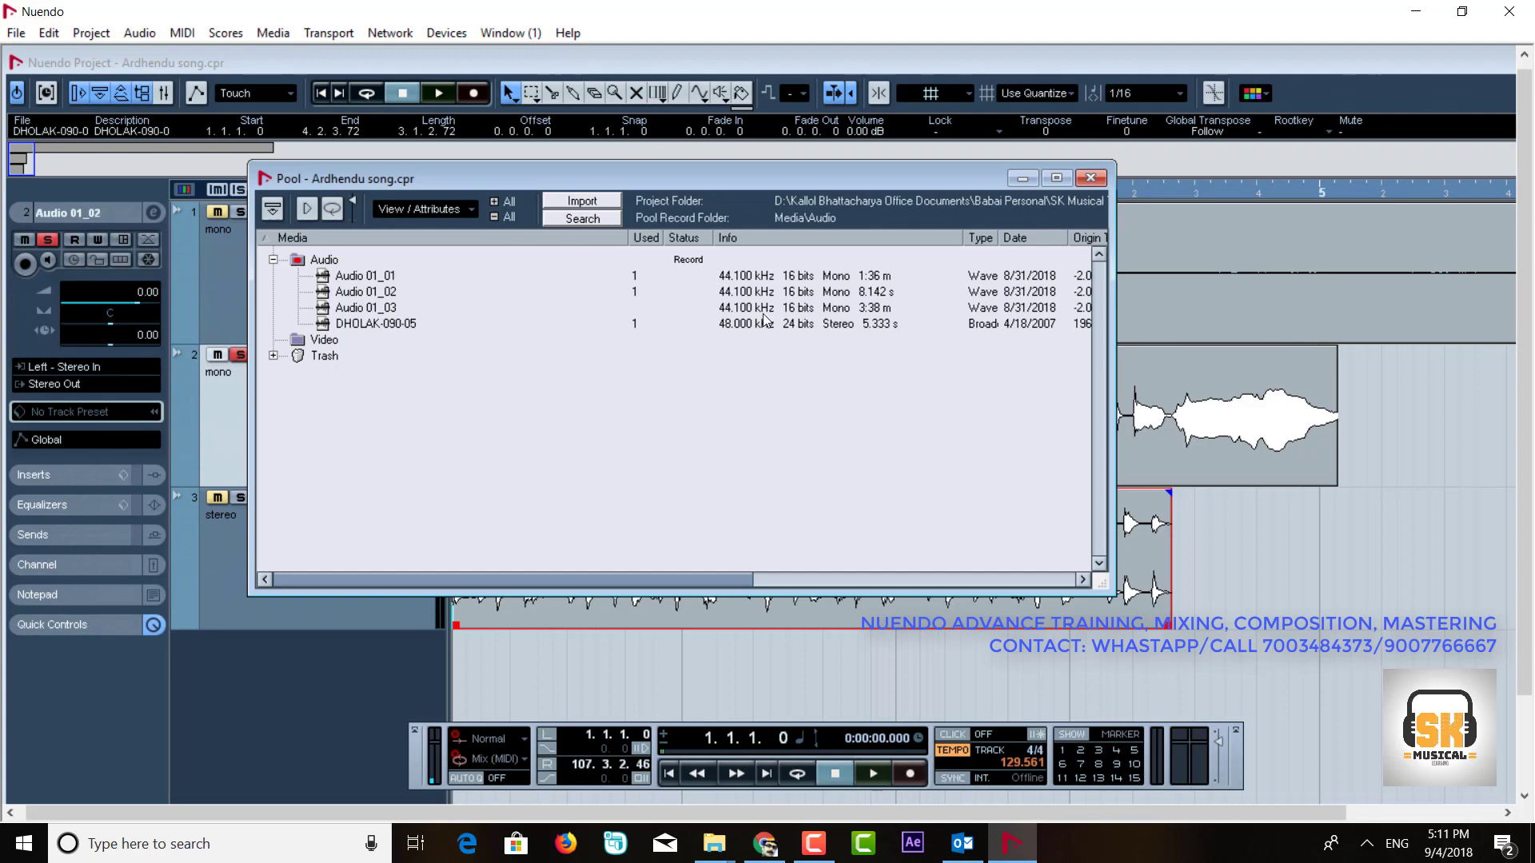
pyautogui.click(382, 324)
pyautogui.rightClick(382, 324)
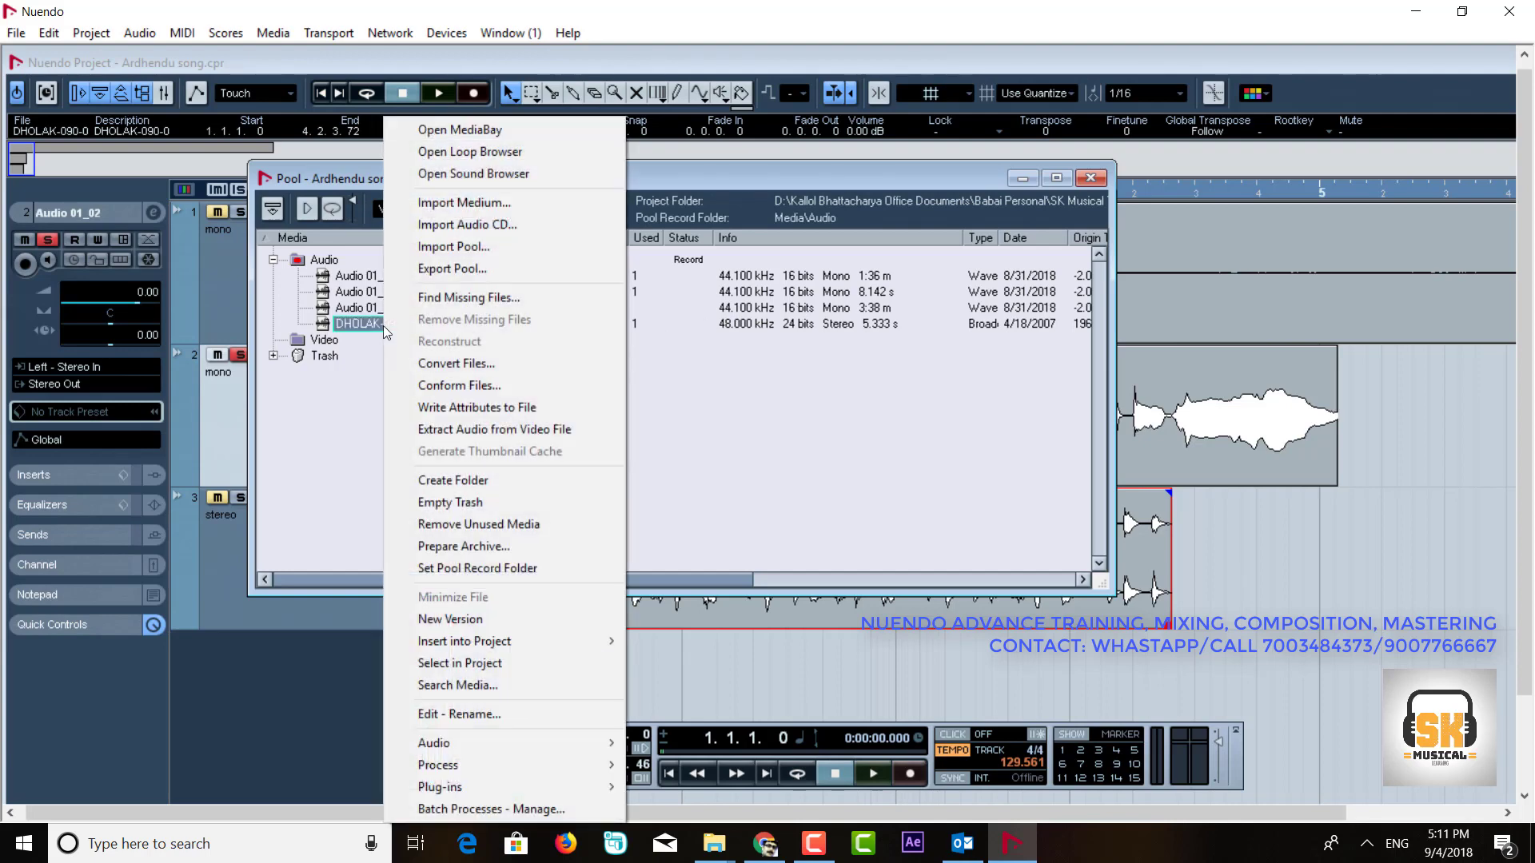
pyautogui.click(462, 366)
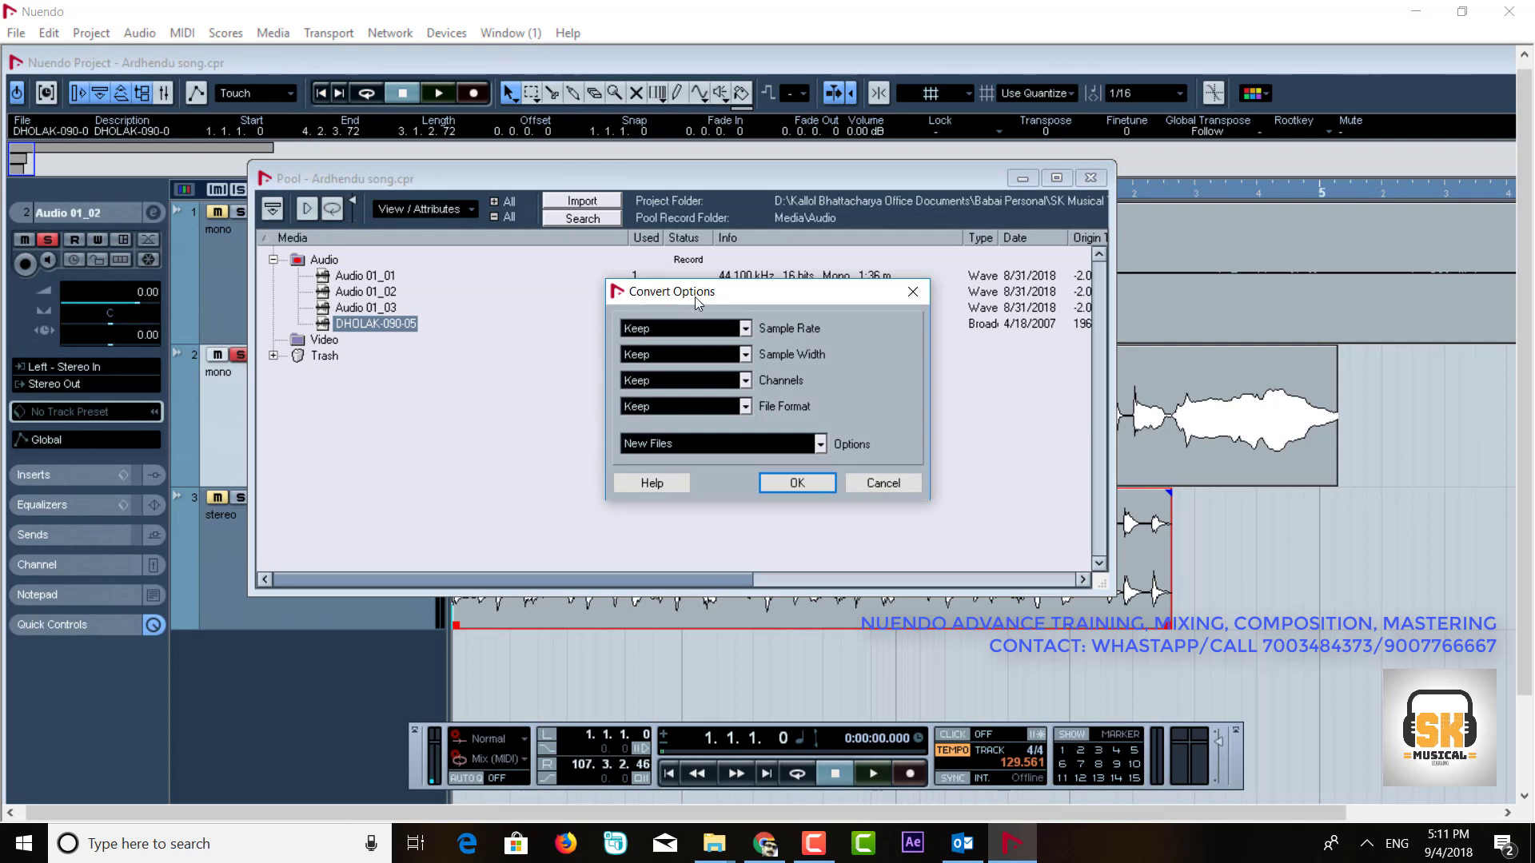
pyautogui.moveTo(695, 298); pyautogui.dragTo(480, 367)
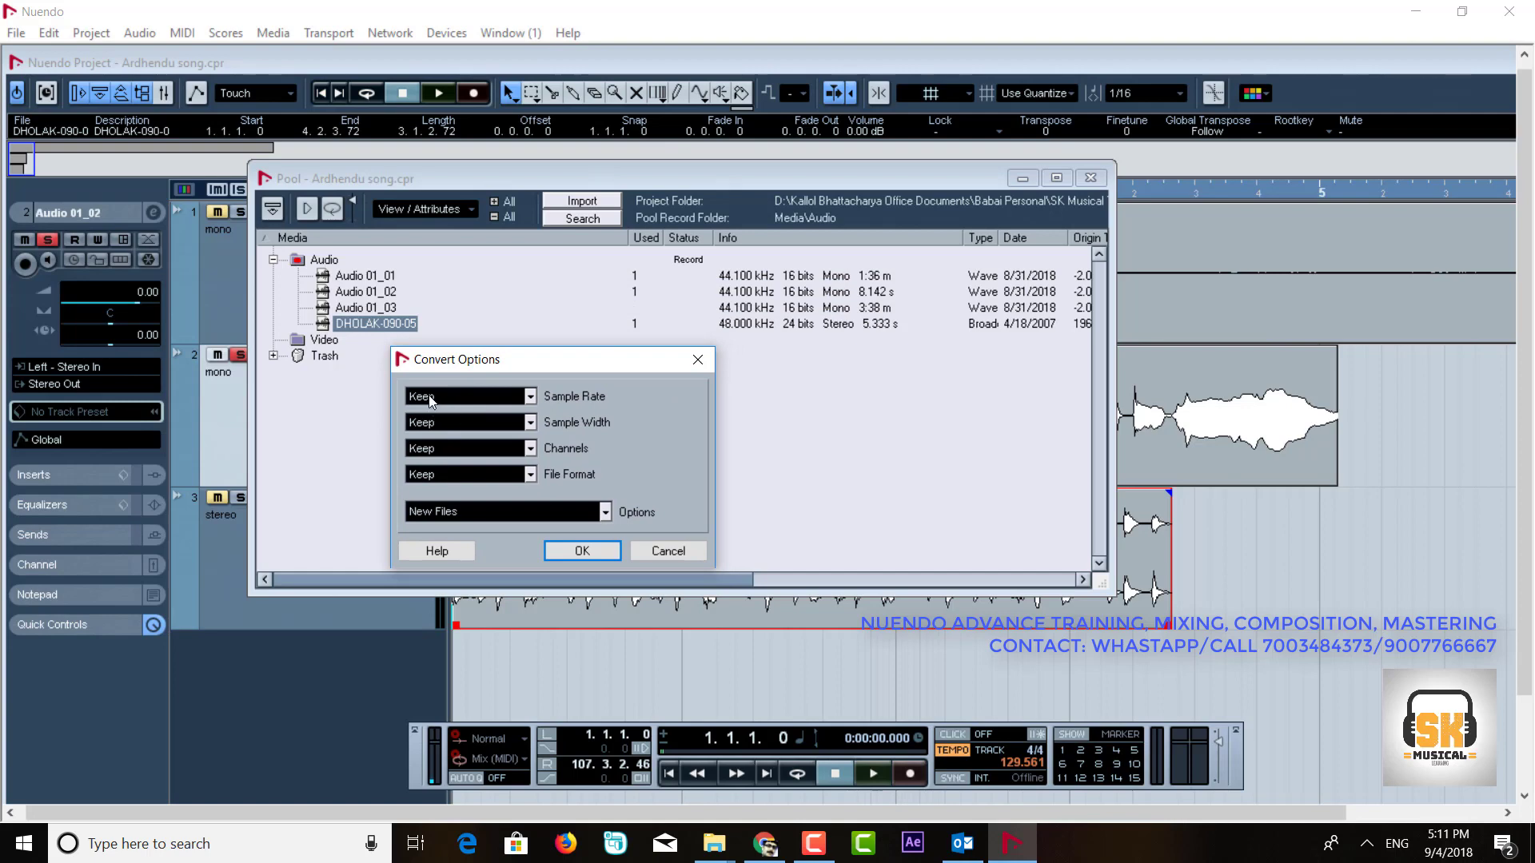
# - Set the conversion's sample rate to 44.100 kHz and its sample width to 16 Bit
pyautogui.click(456, 398)
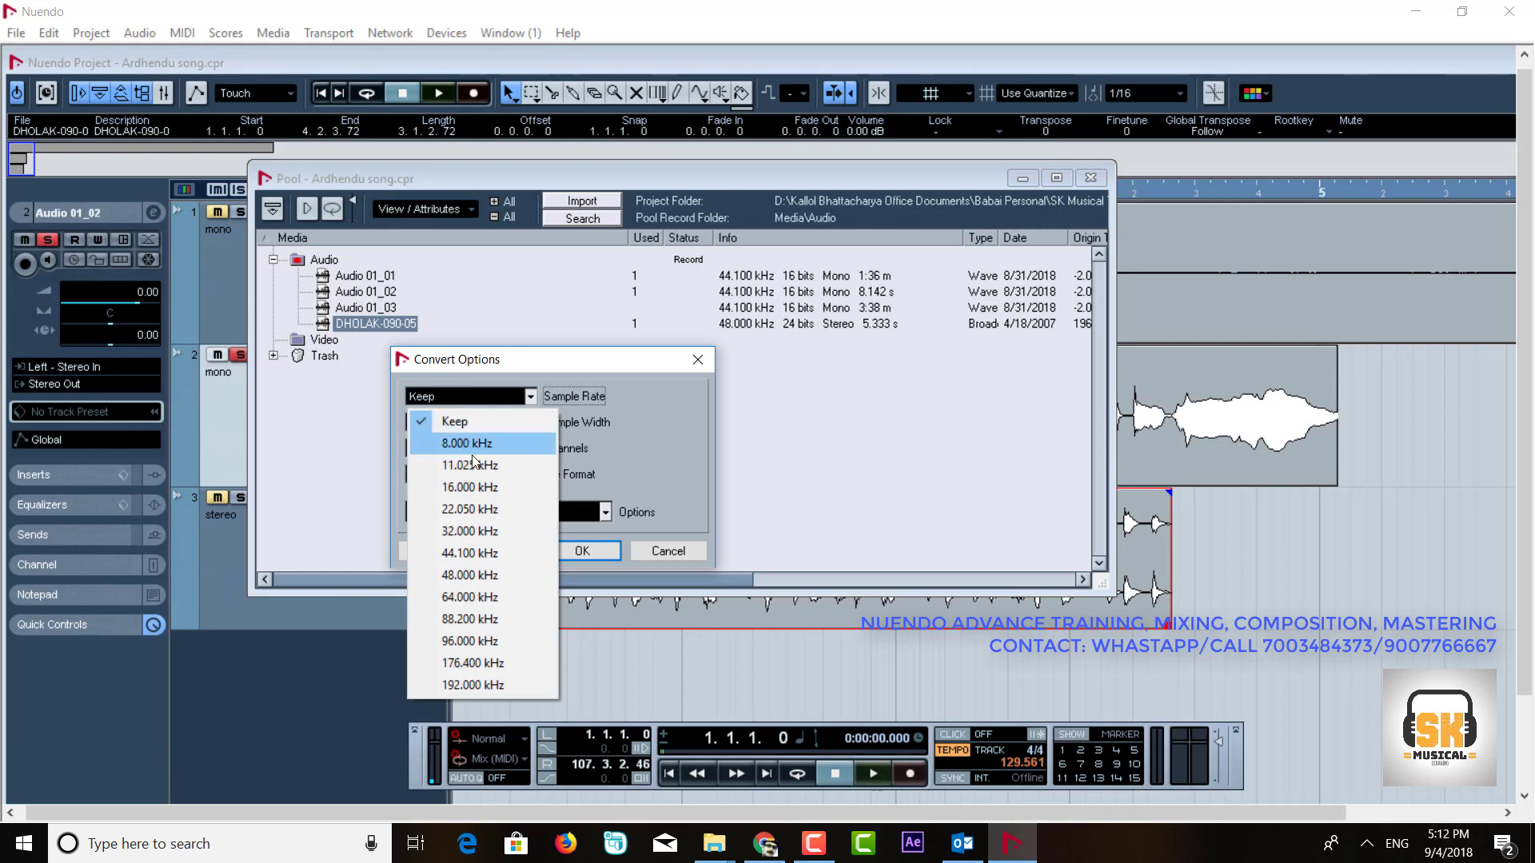
pyautogui.click(485, 554)
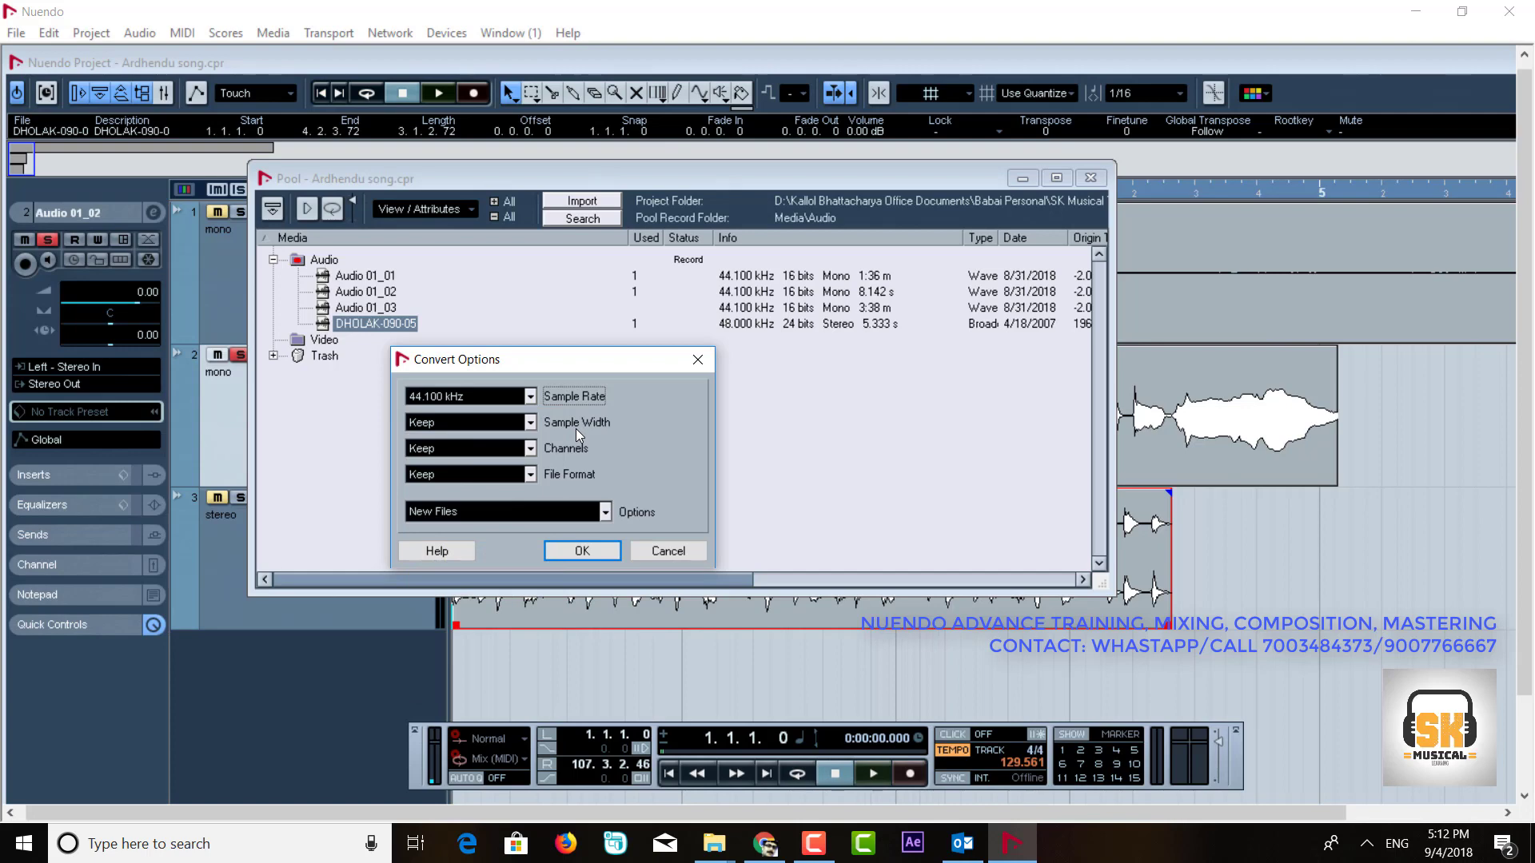
pyautogui.click(529, 423)
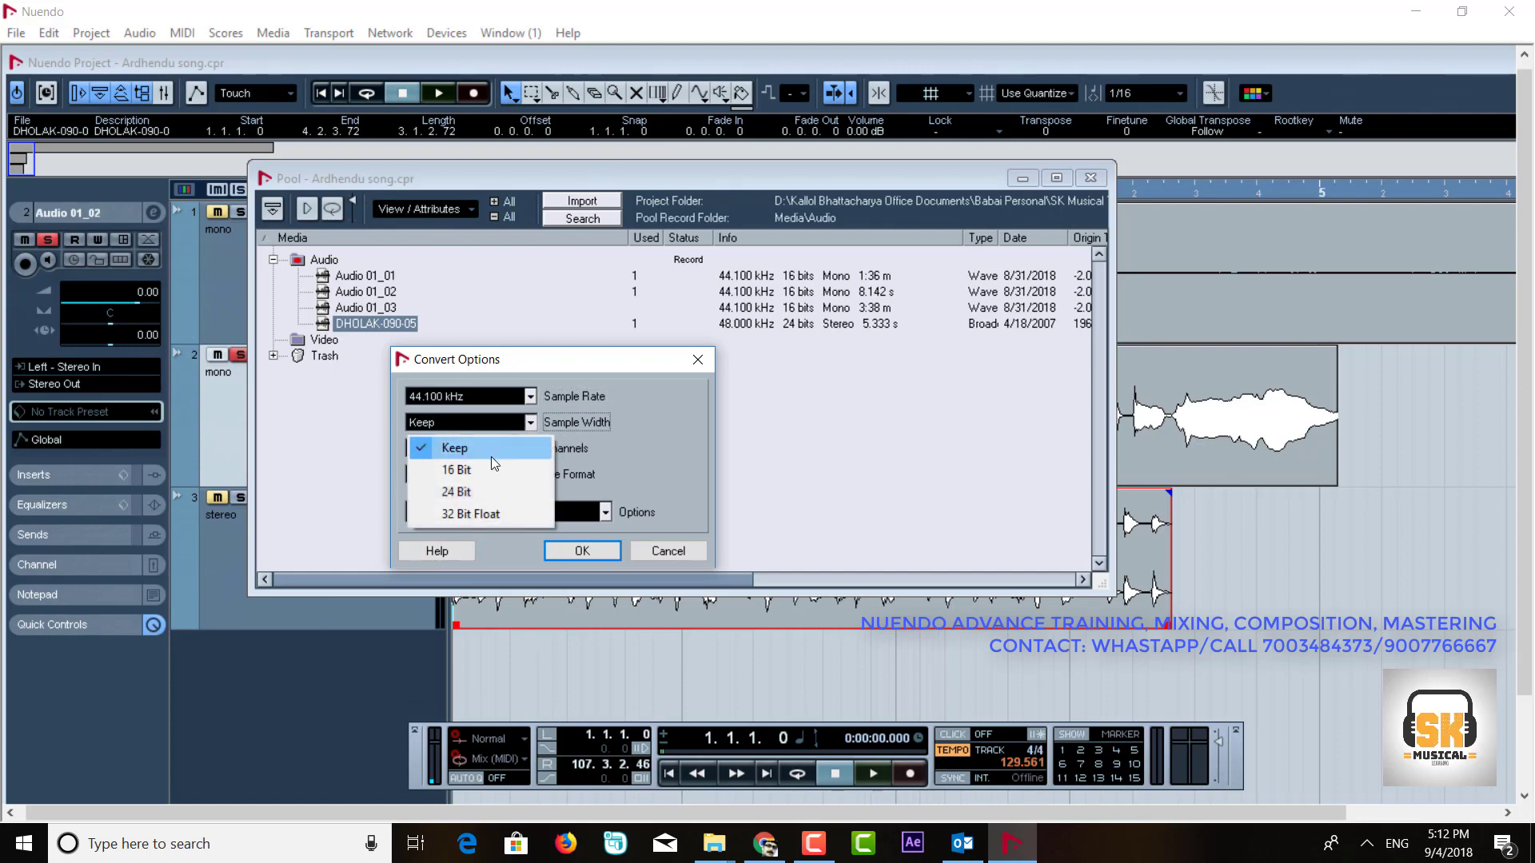
pyautogui.click(479, 471)
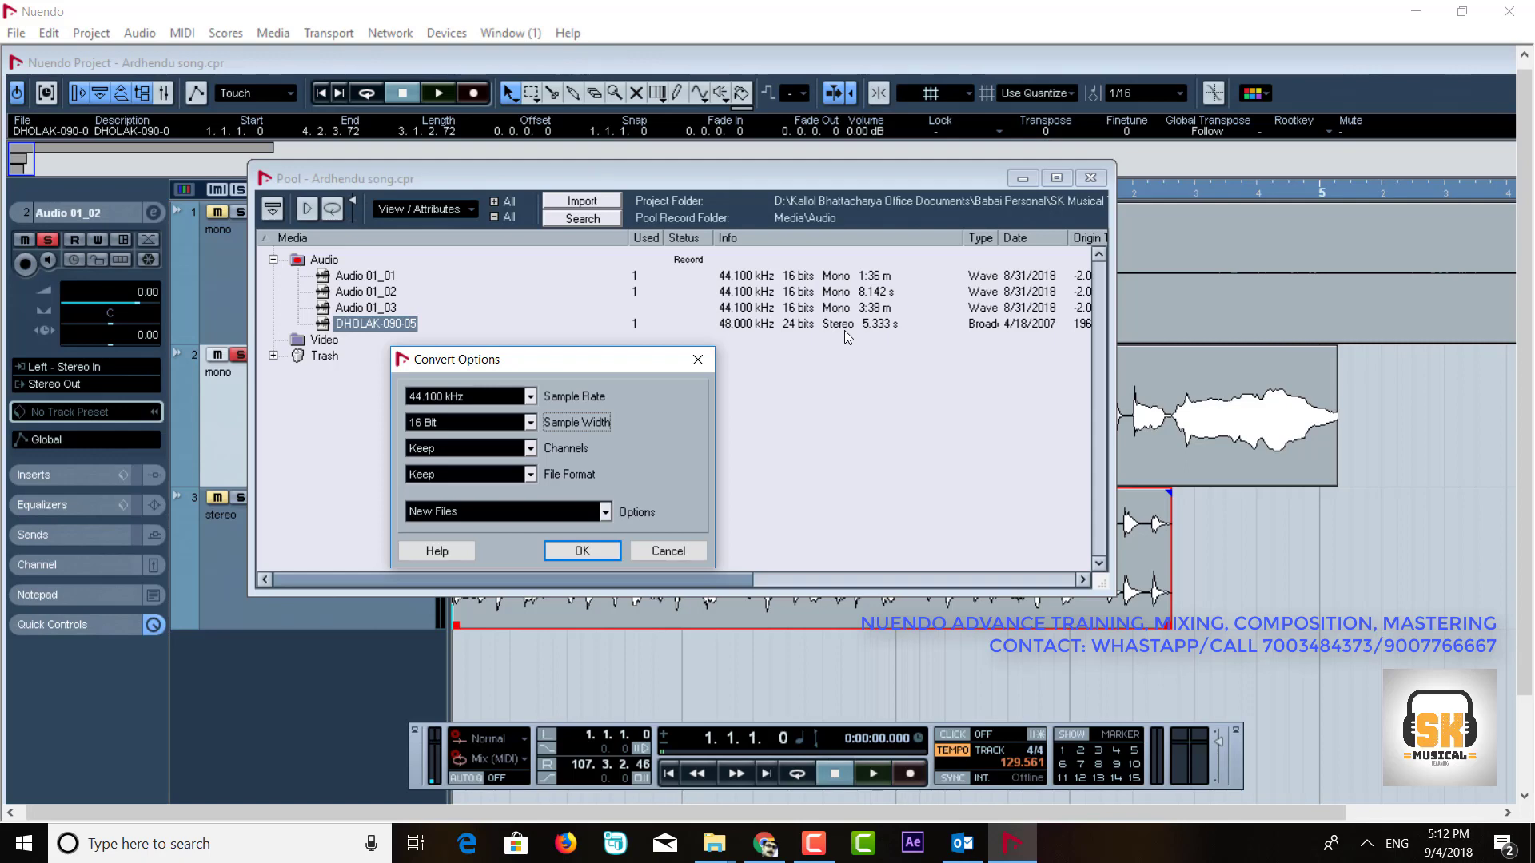
# - Set the conversion to Mono channels and Wave File format with the New Files option, and convert the loop
pyautogui.click(460, 456)
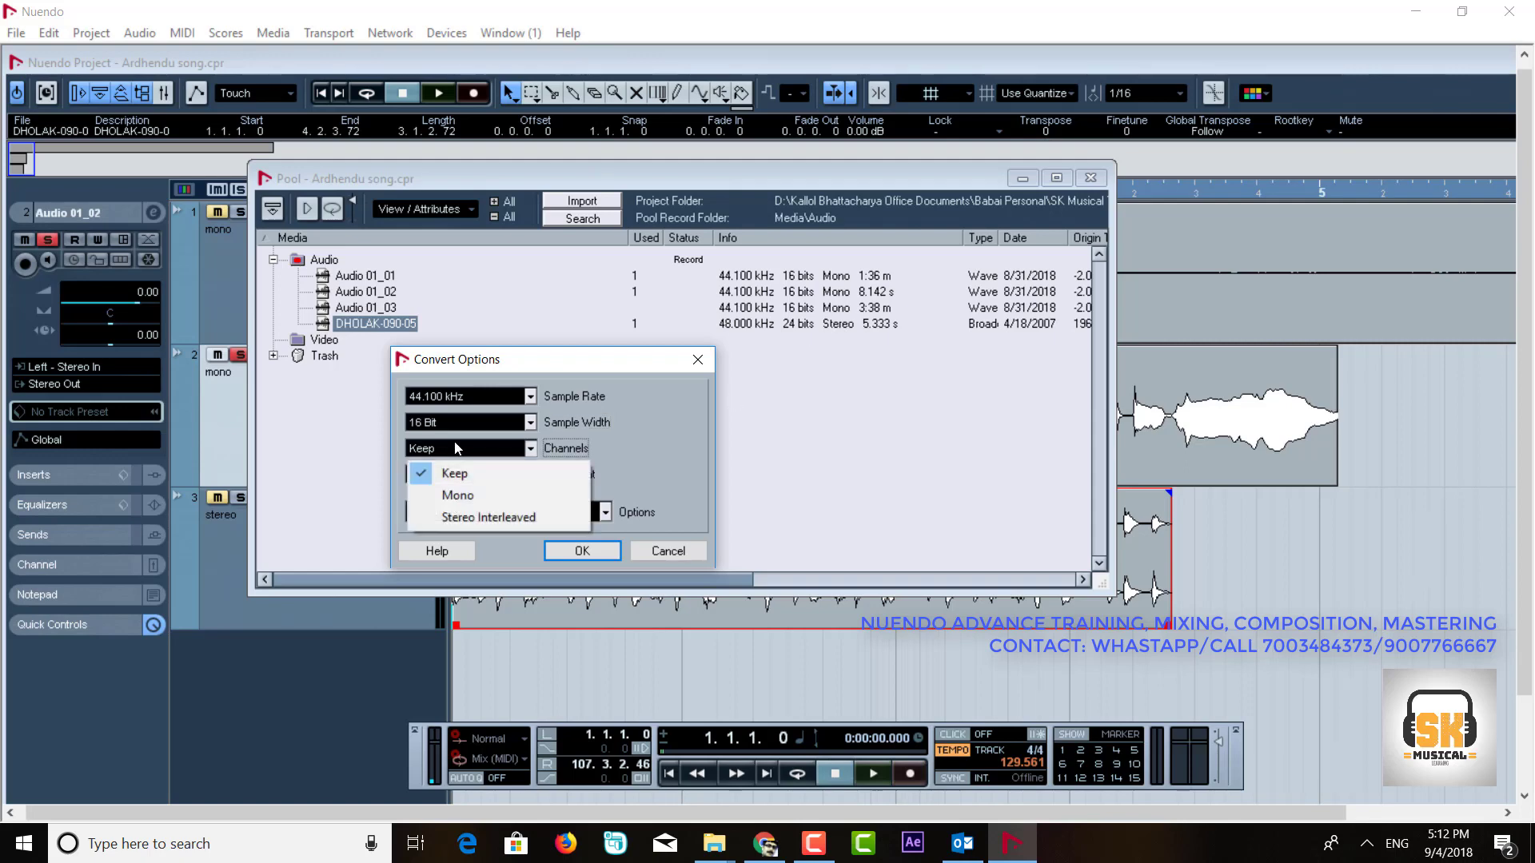
pyautogui.click(470, 497)
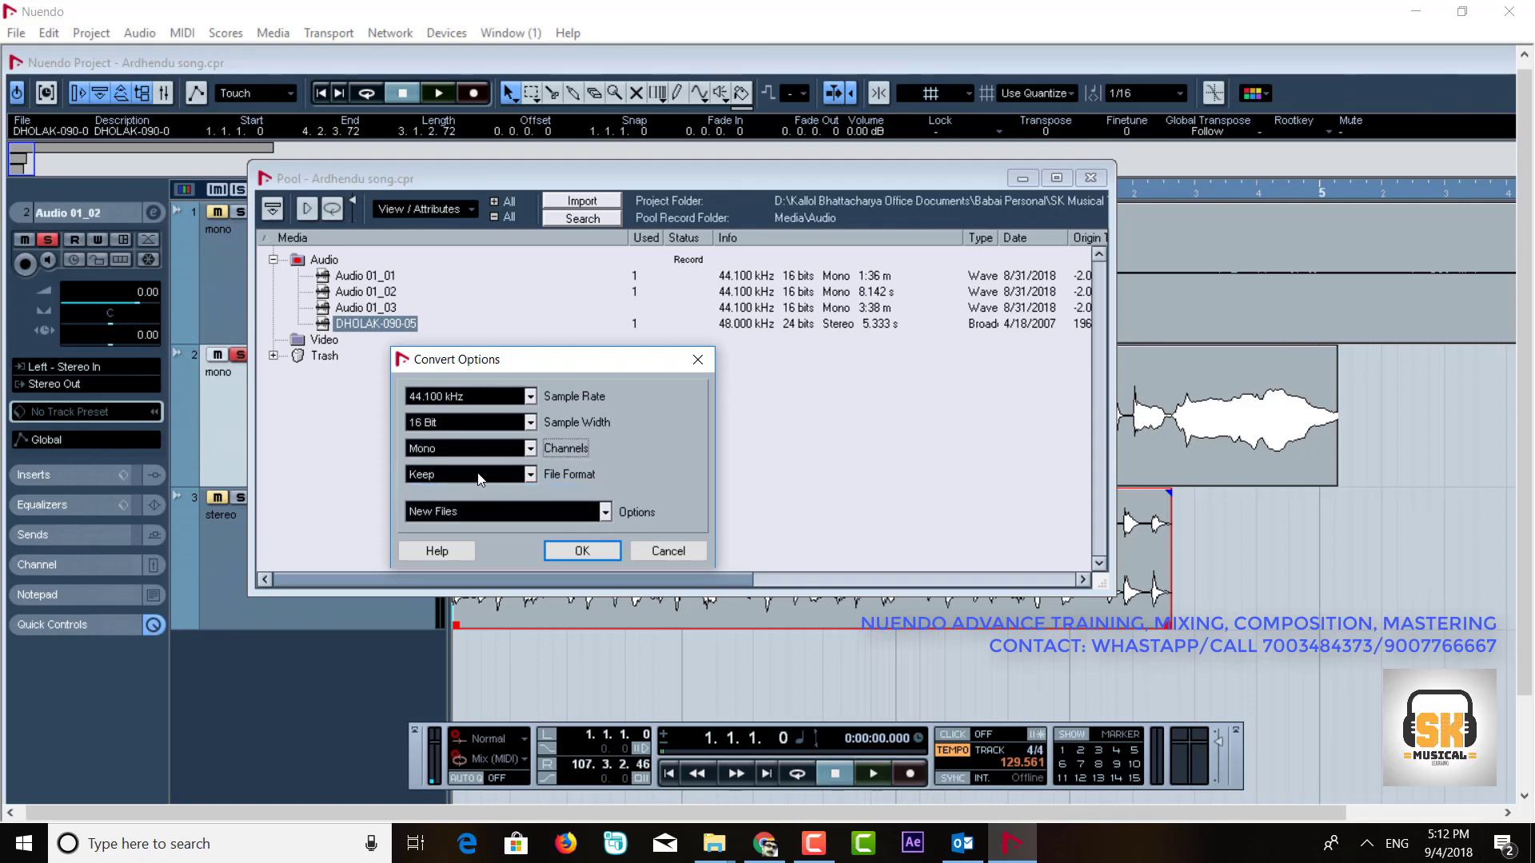
pyautogui.click(478, 479)
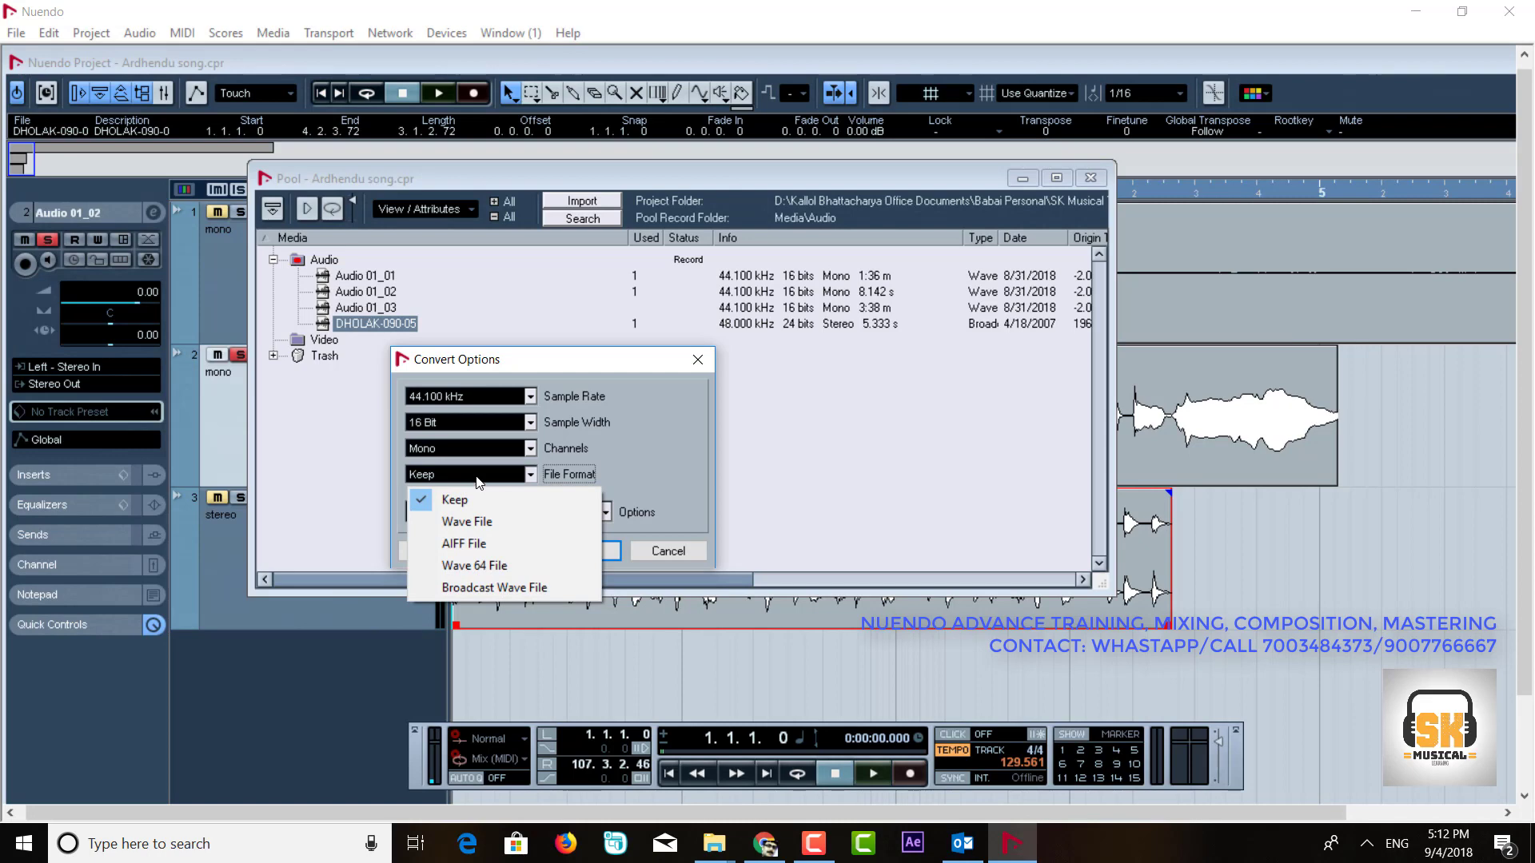
pyautogui.click(480, 522)
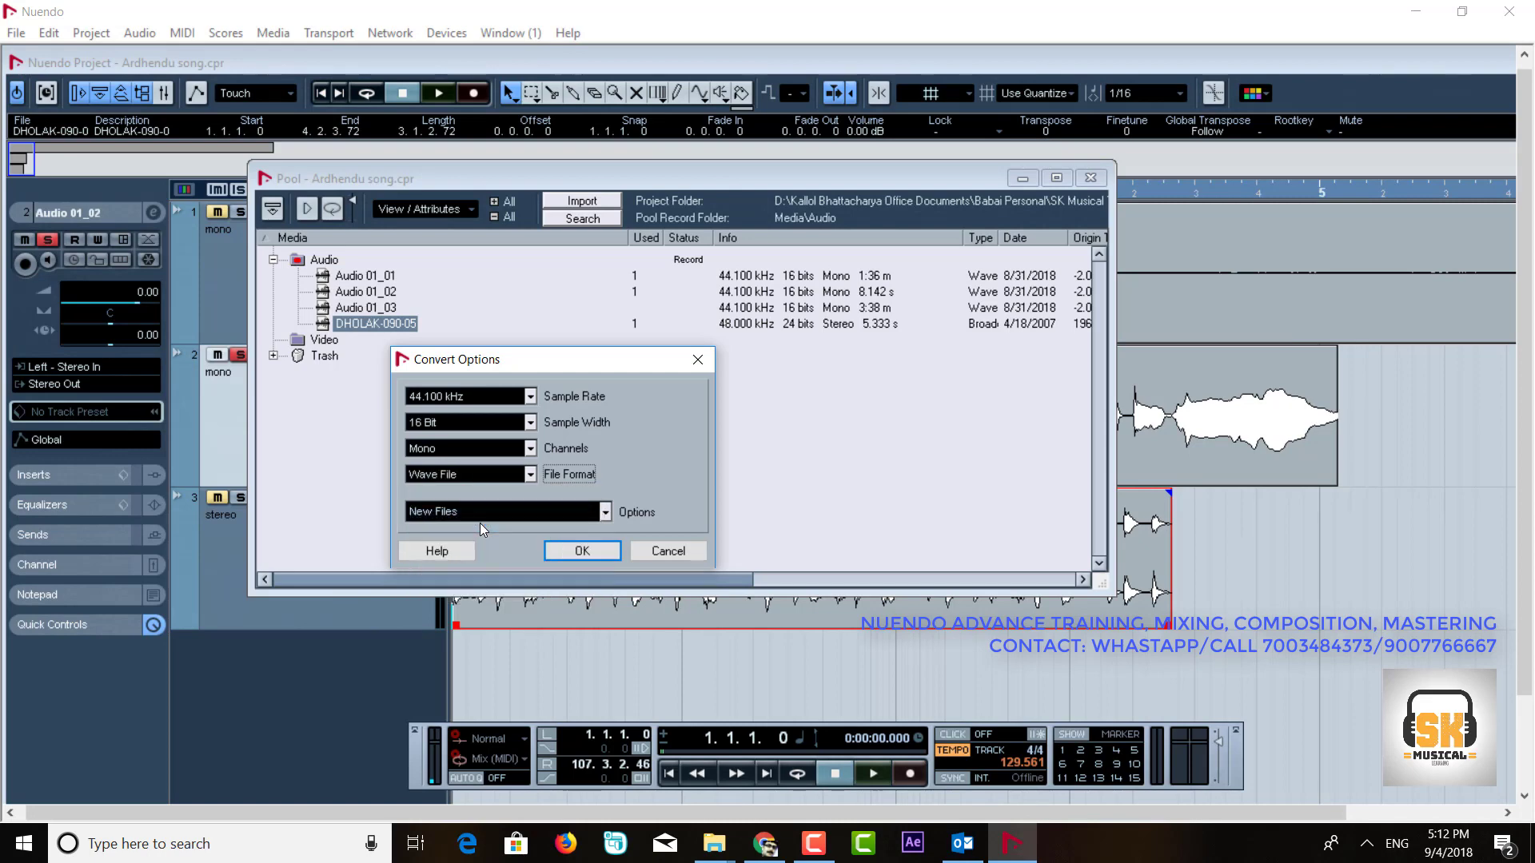
pyautogui.click(484, 515)
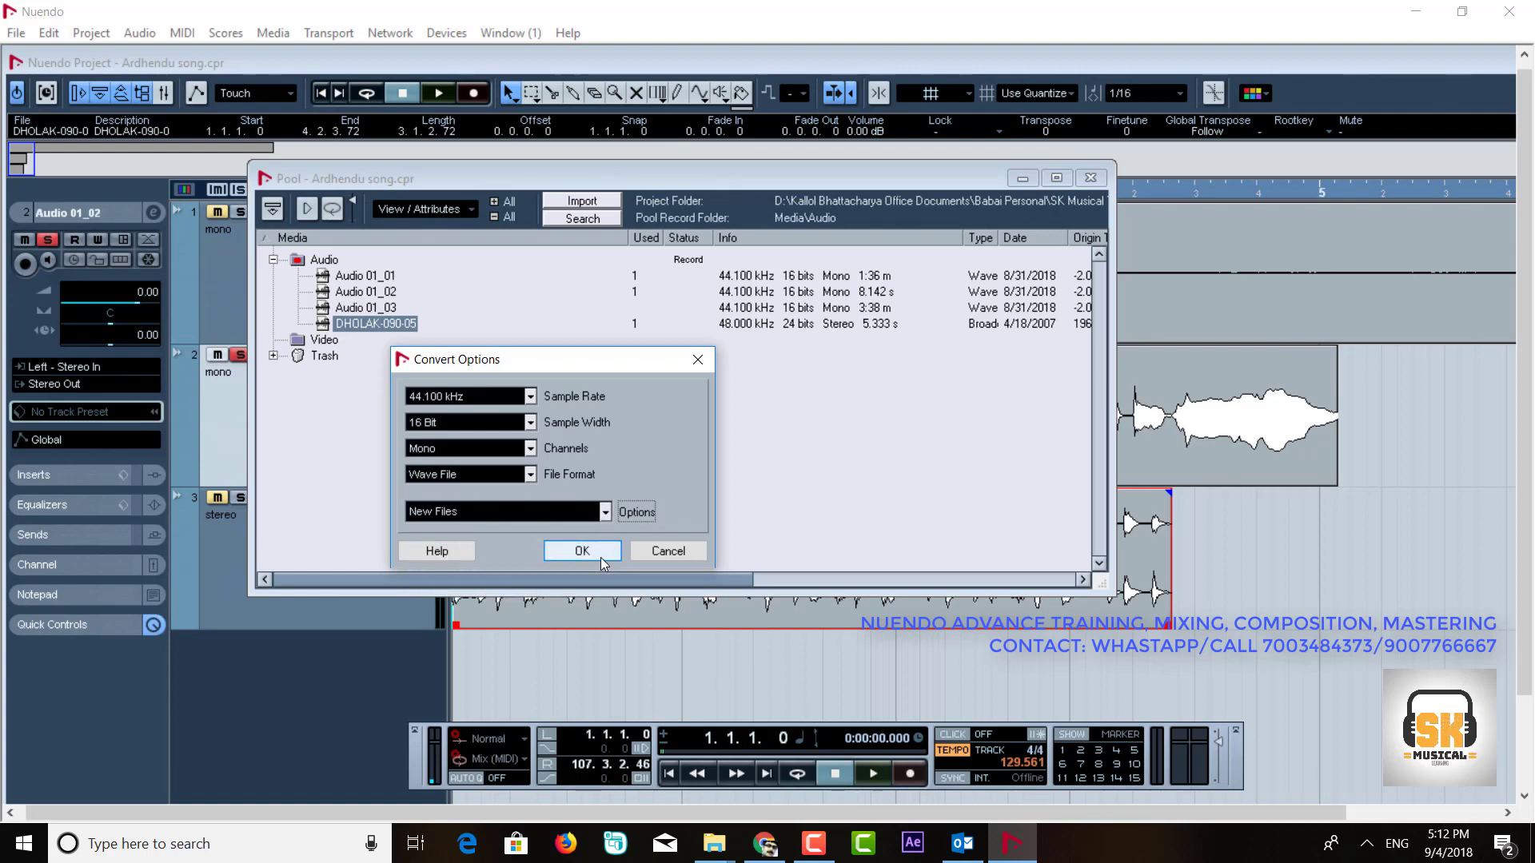
pyautogui.click(588, 550)
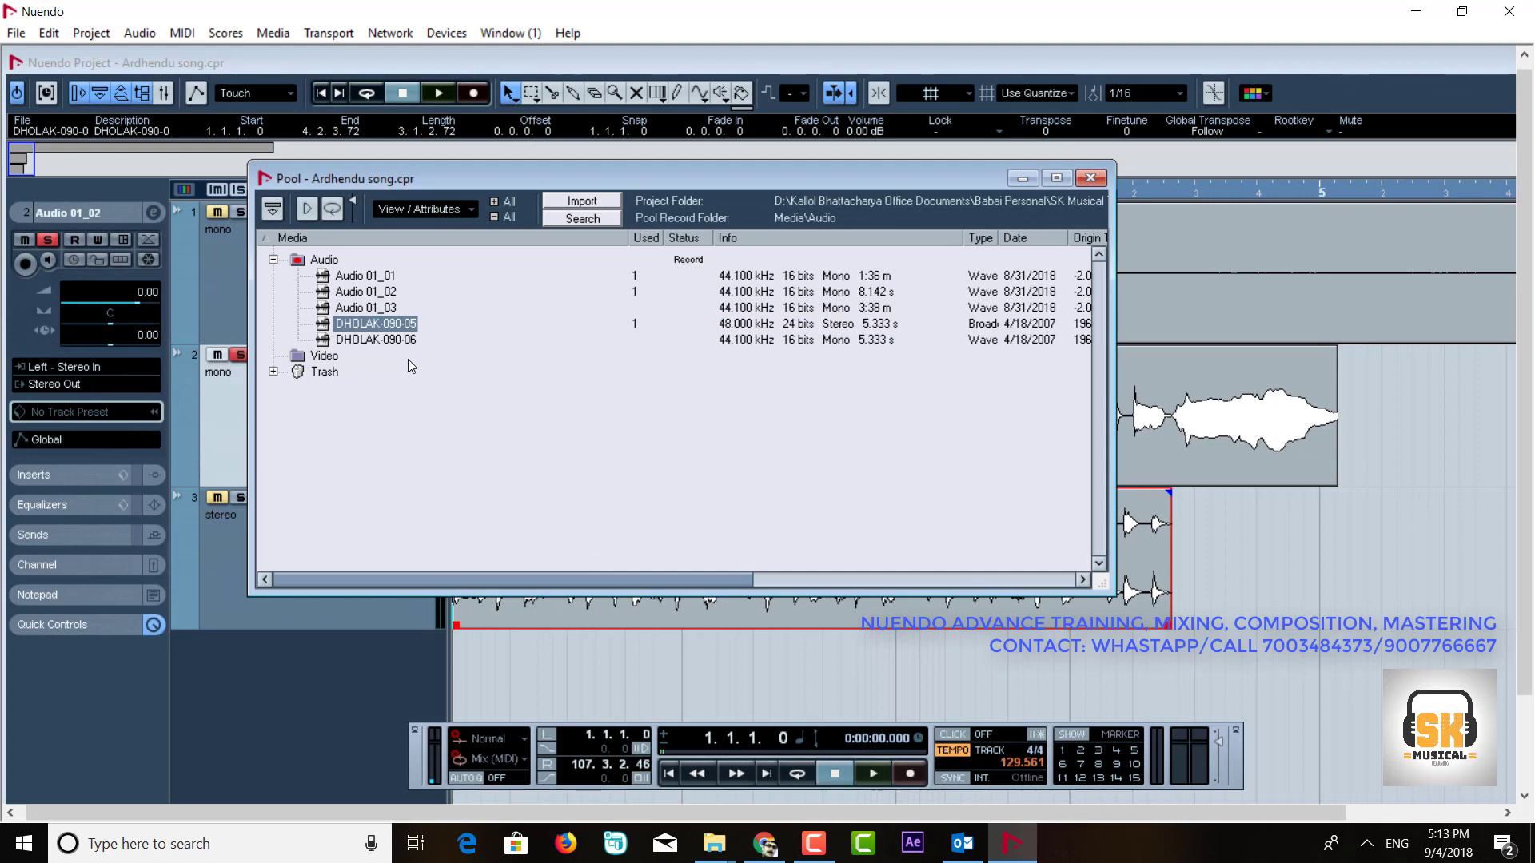
# - Open the conversion options for DHOLAK-090-06 and set the sample rate to 48.000 kHz and the sample width to 24 Bit
pyautogui.click(391, 340)
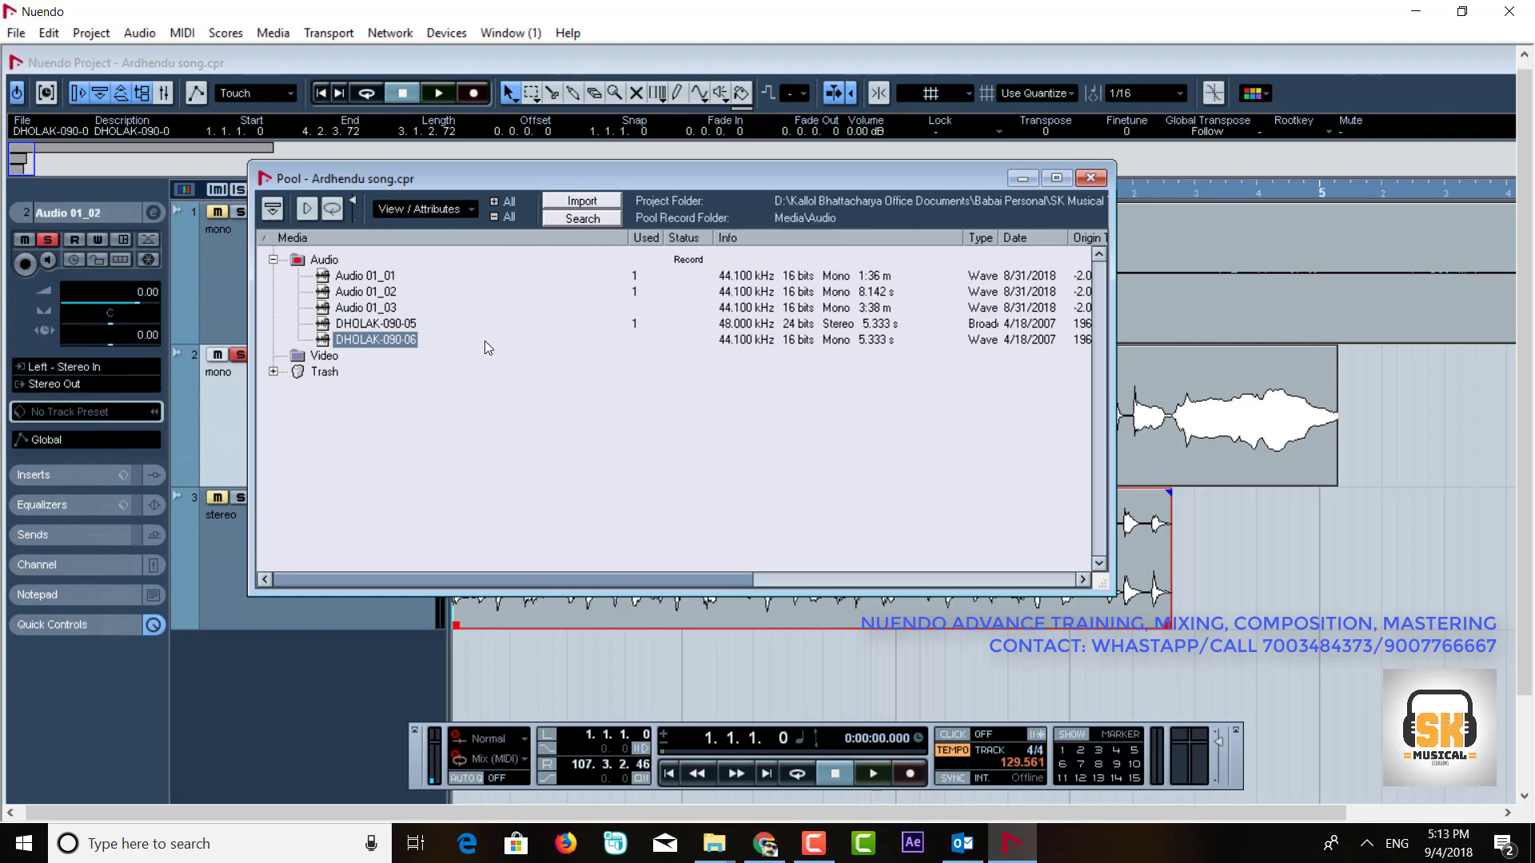
pyautogui.rightClick(391, 342)
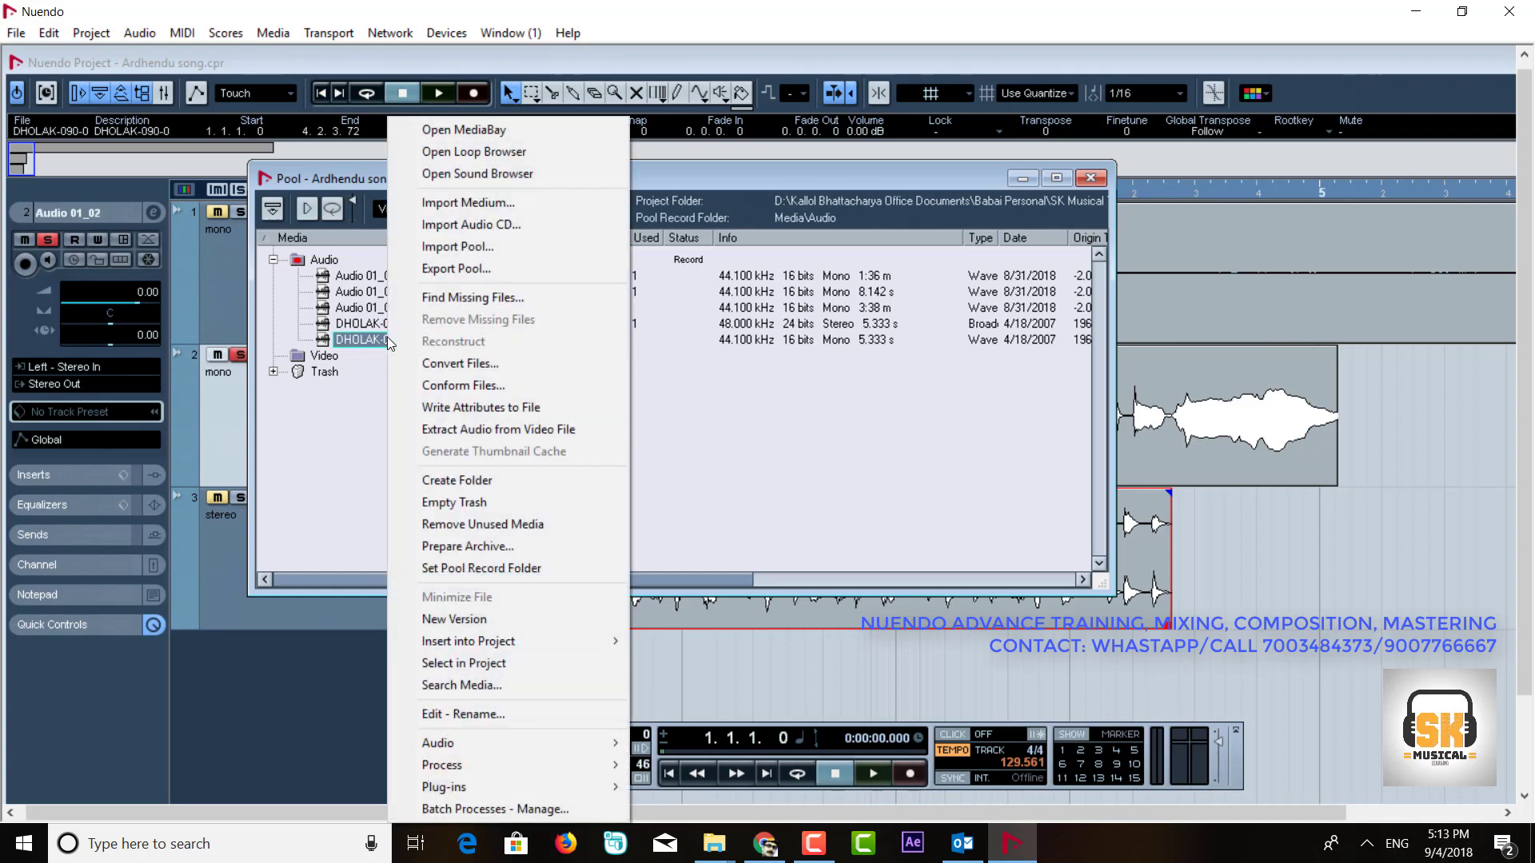
pyautogui.click(441, 362)
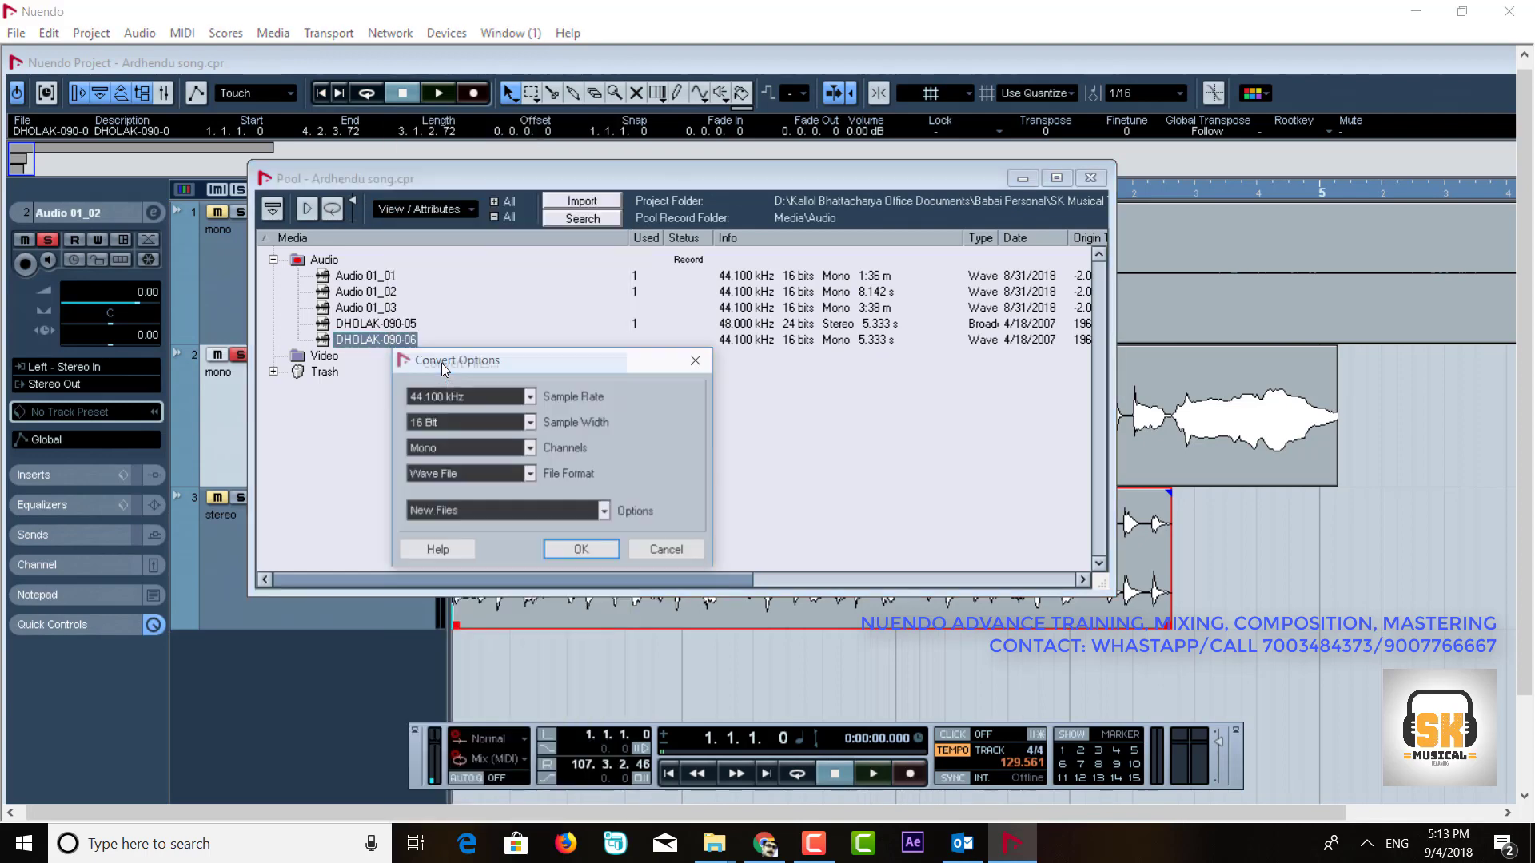
pyautogui.click(479, 397)
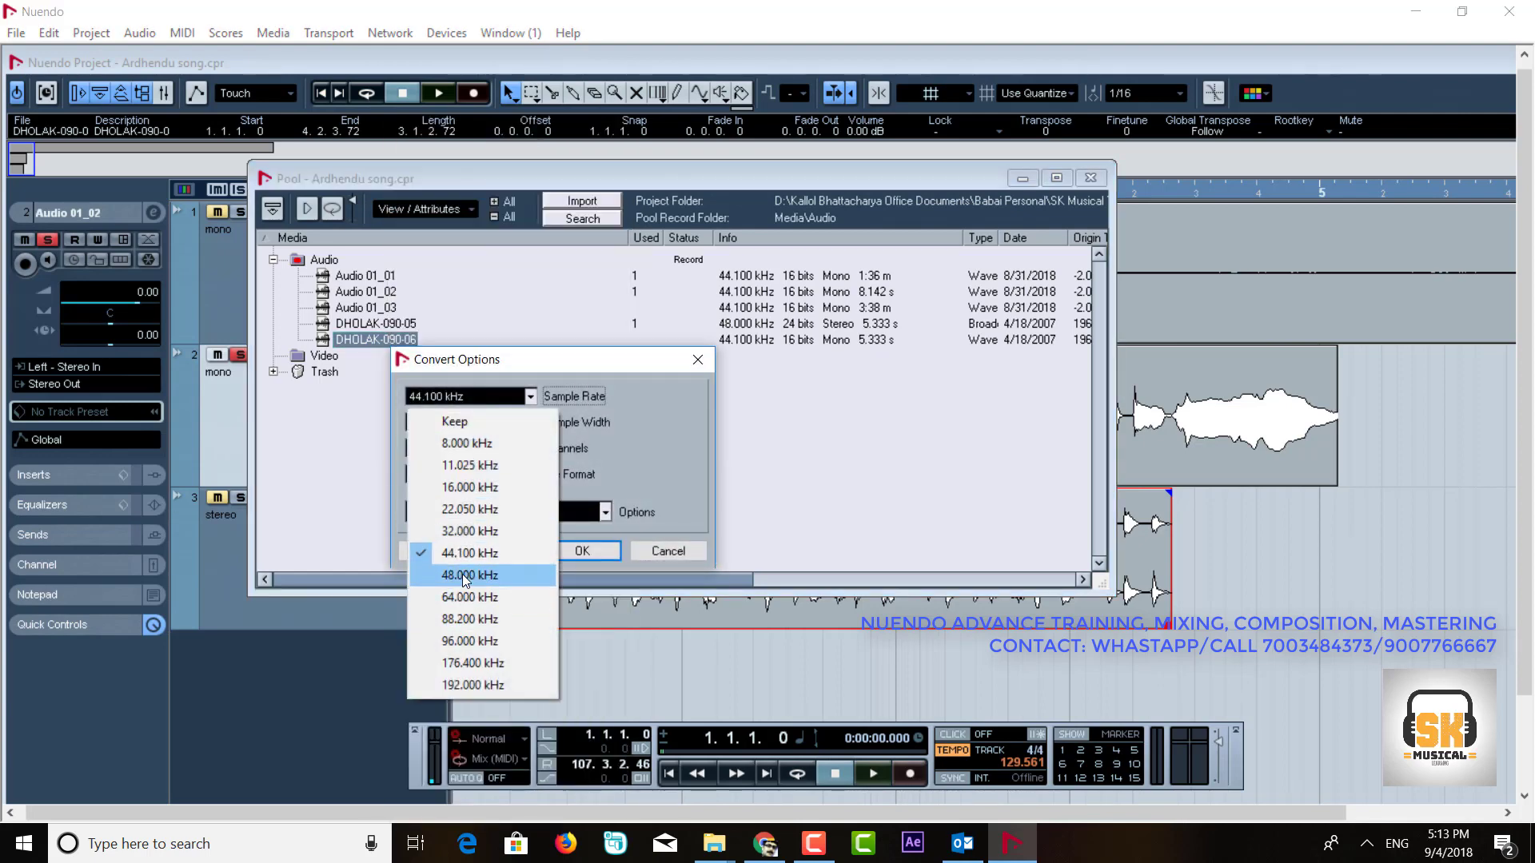
pyautogui.click(462, 574)
pyautogui.click(478, 424)
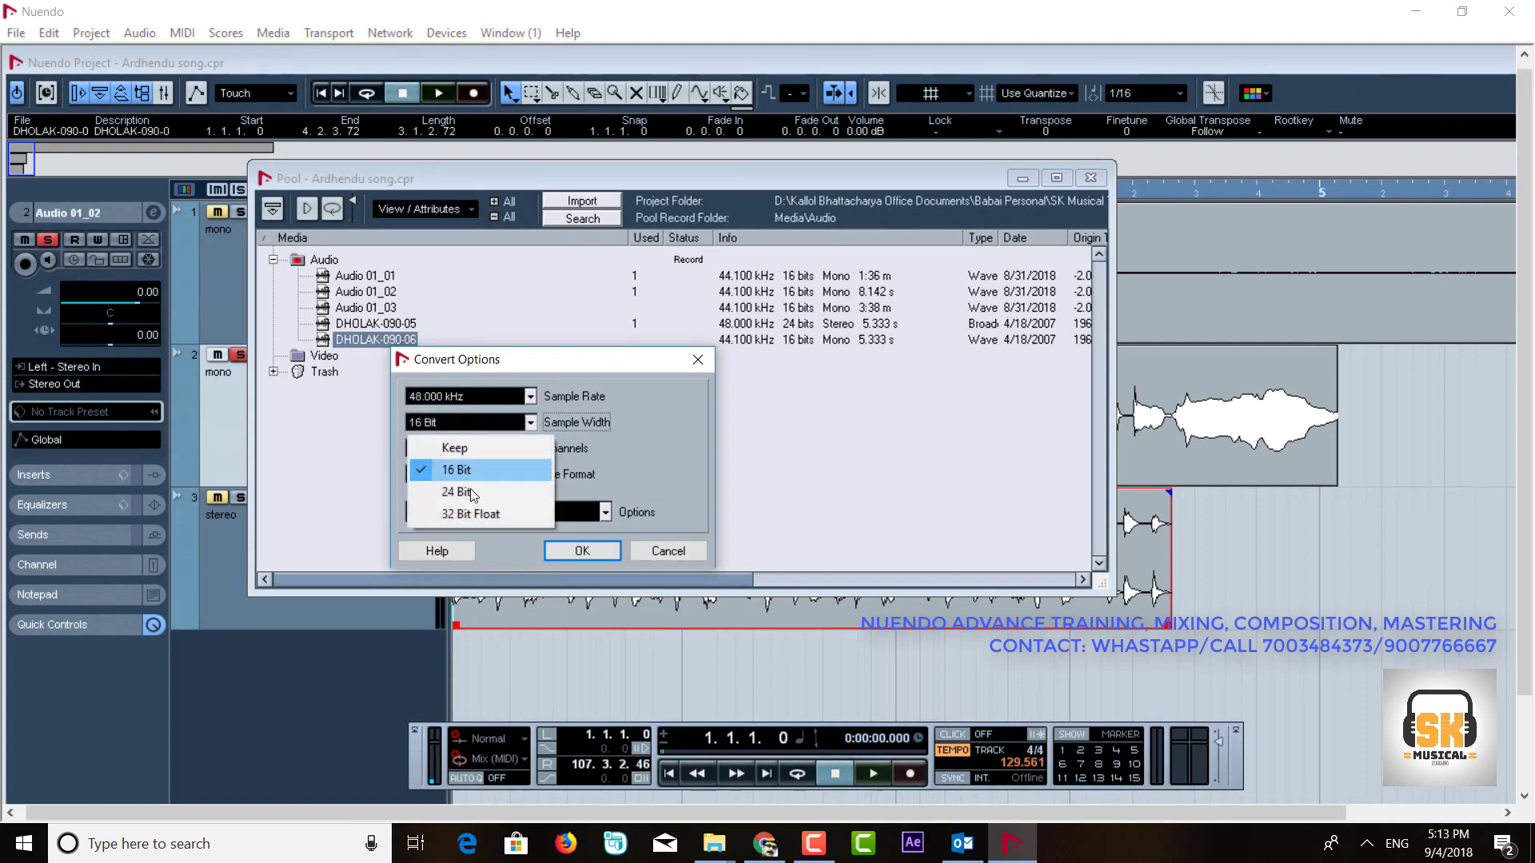
pyautogui.click(471, 492)
# - Set the conversion's channels to Stereo Interleaved, convert DHOLAK-090-06, and select the resulting DHOLAK-090-07 file
pyautogui.click(439, 450)
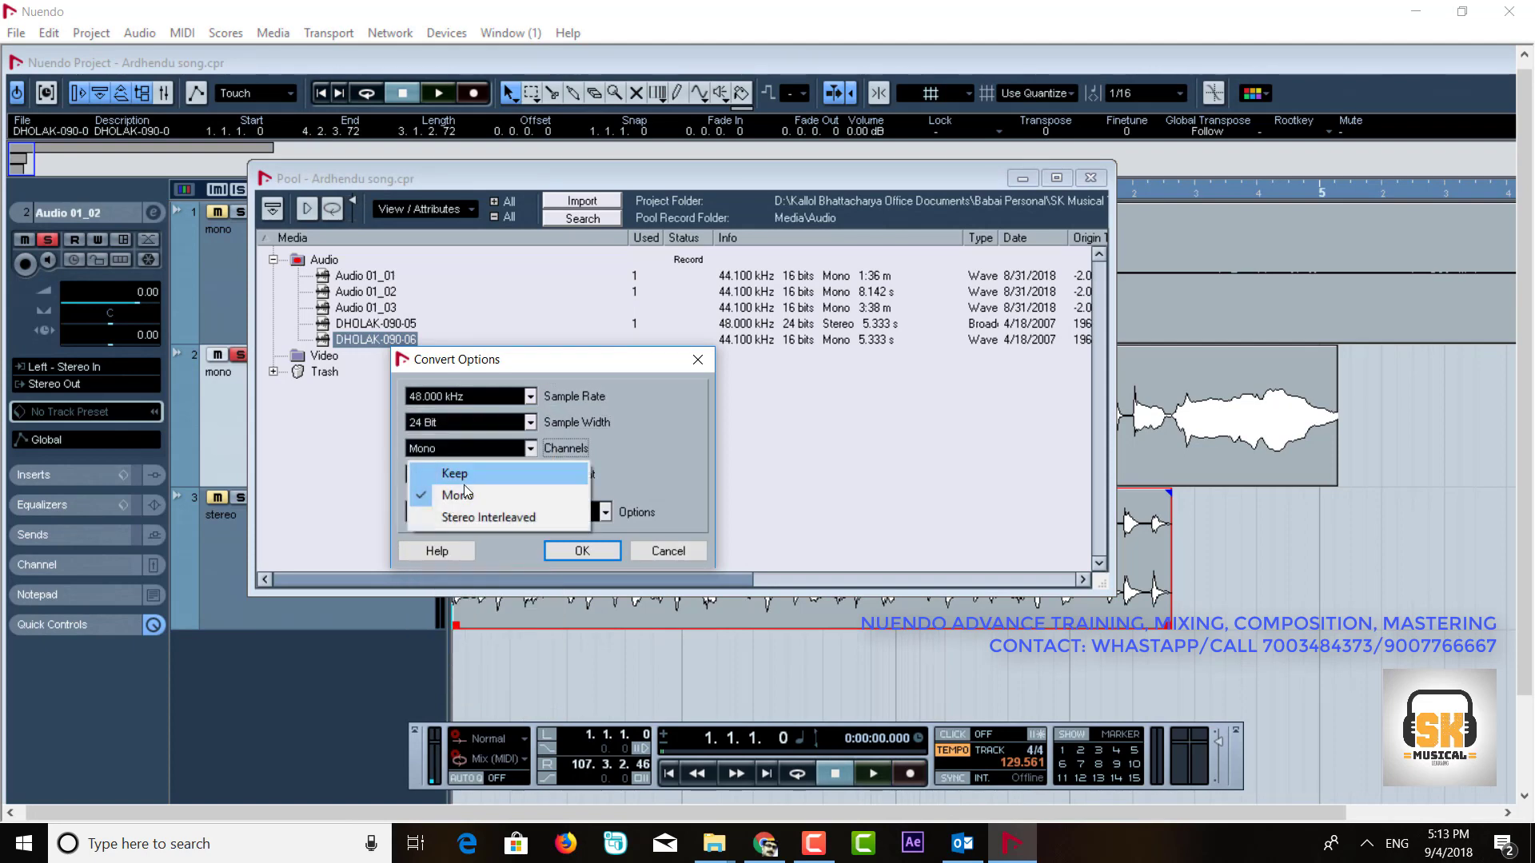
pyautogui.click(472, 518)
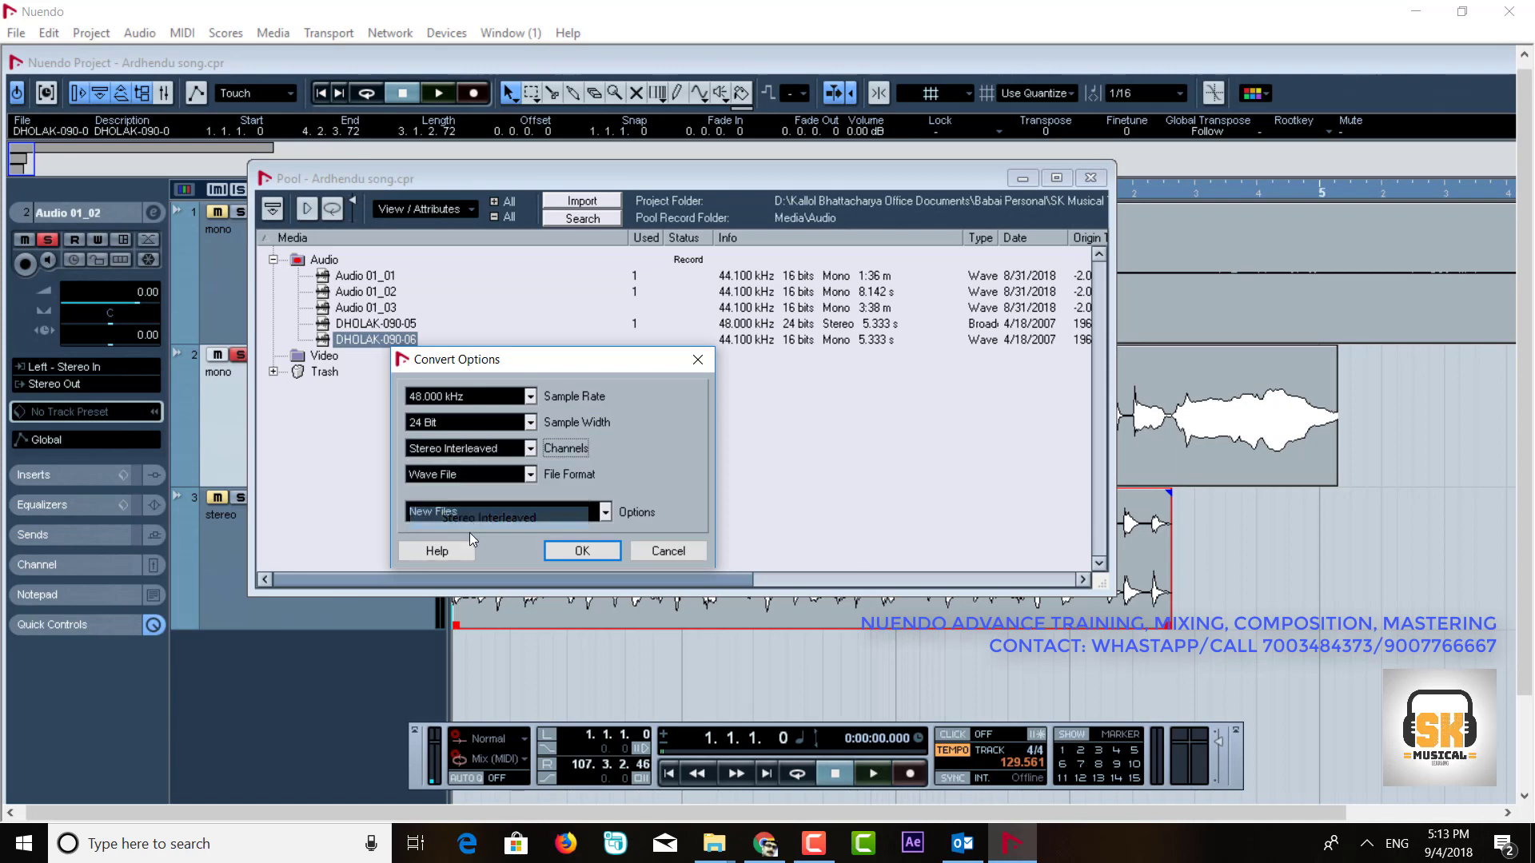
pyautogui.click(593, 553)
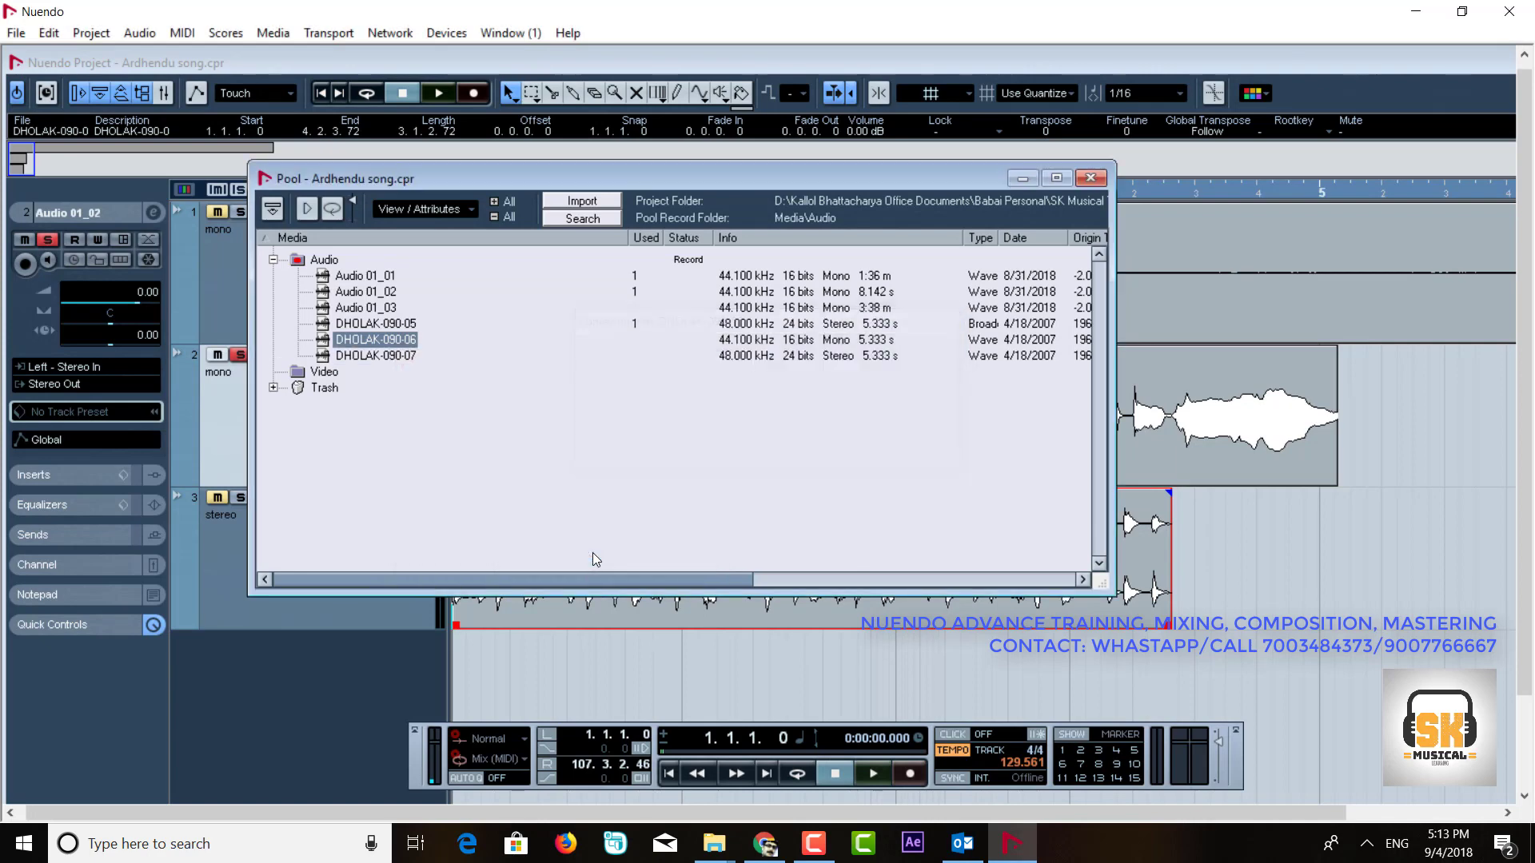
pyautogui.click(729, 360)
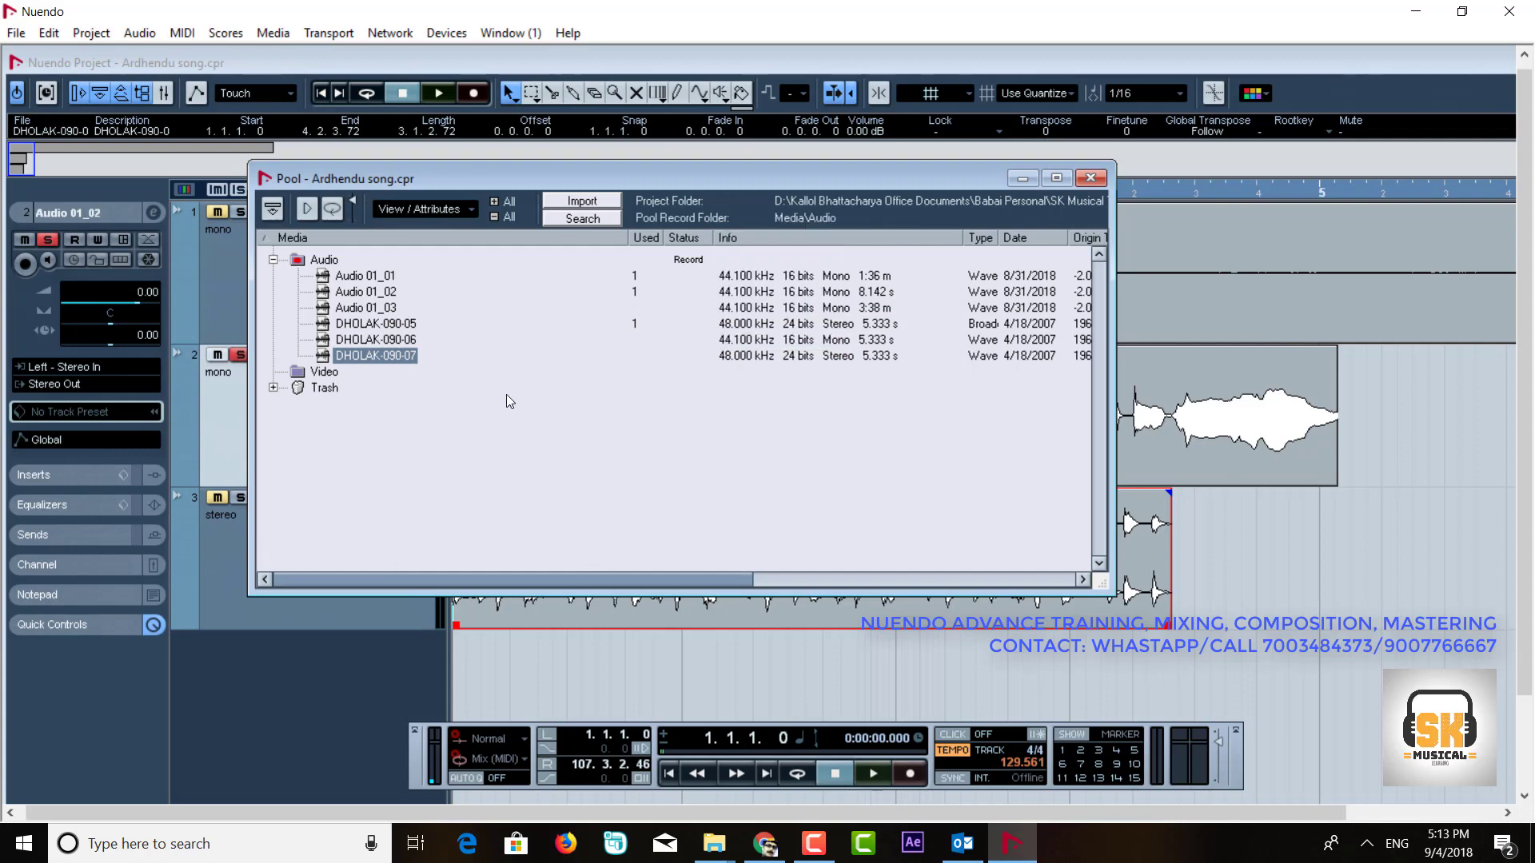
# - Put the pool away and review the sample rate and record format in Project Setup
pyautogui.click(1021, 178)
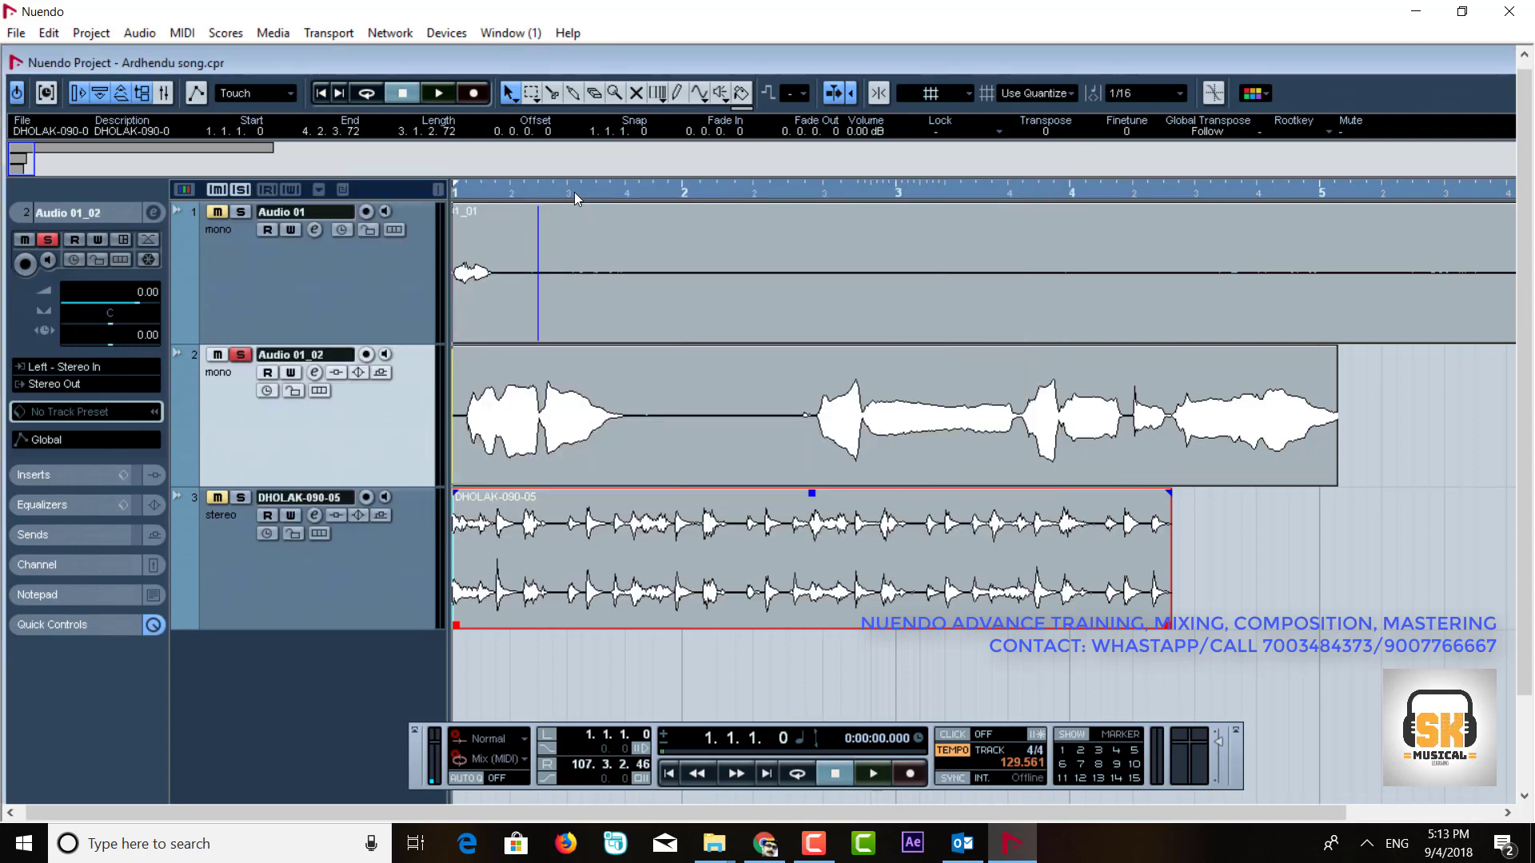
pyautogui.moveTo(573, 192); pyautogui.dragTo(346, 96)
pyautogui.click(90, 32)
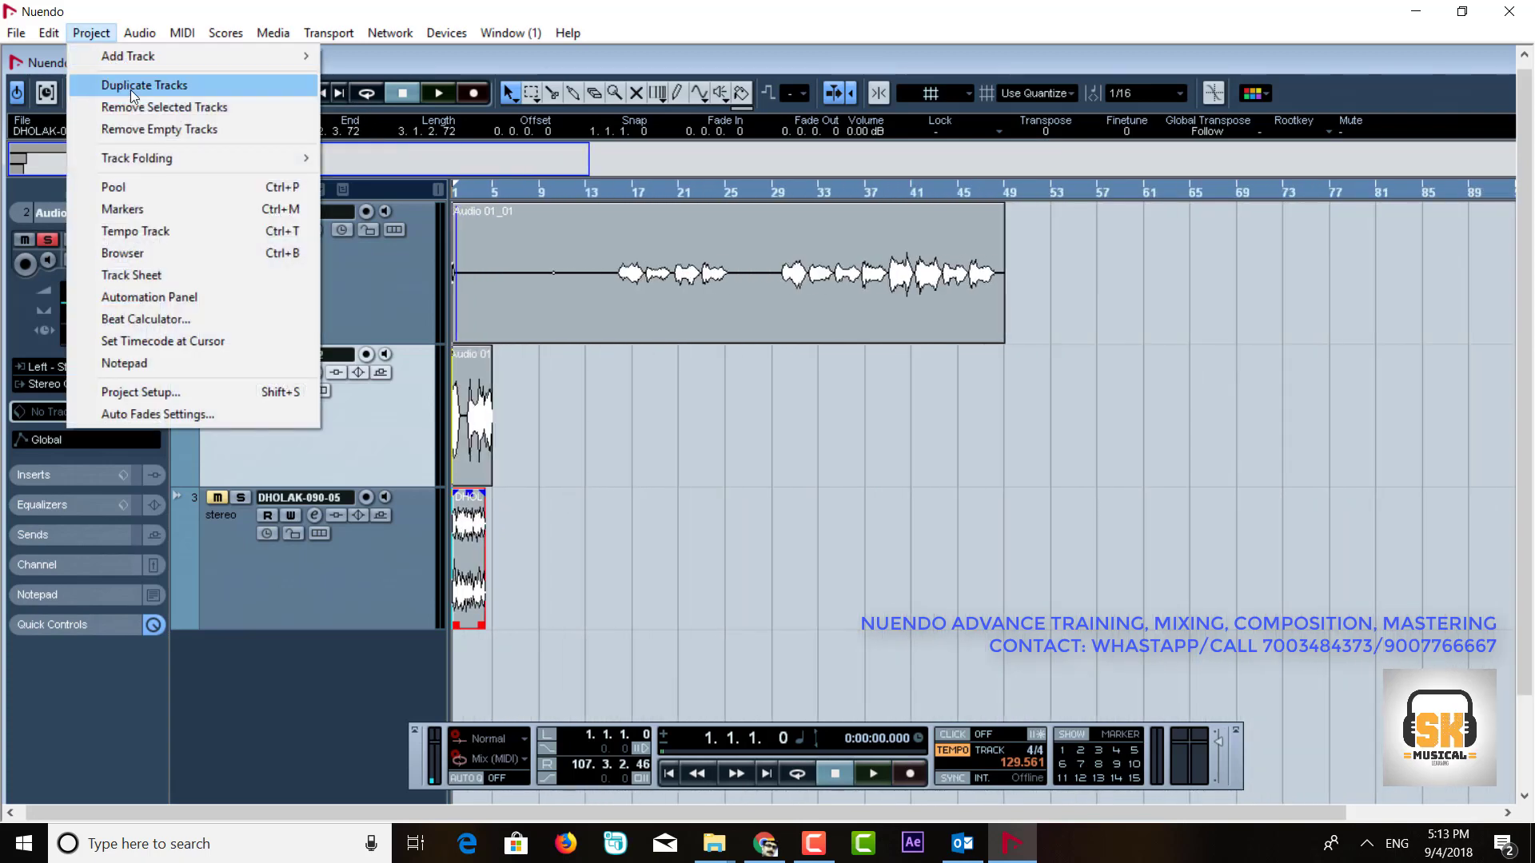
pyautogui.click(280, 391)
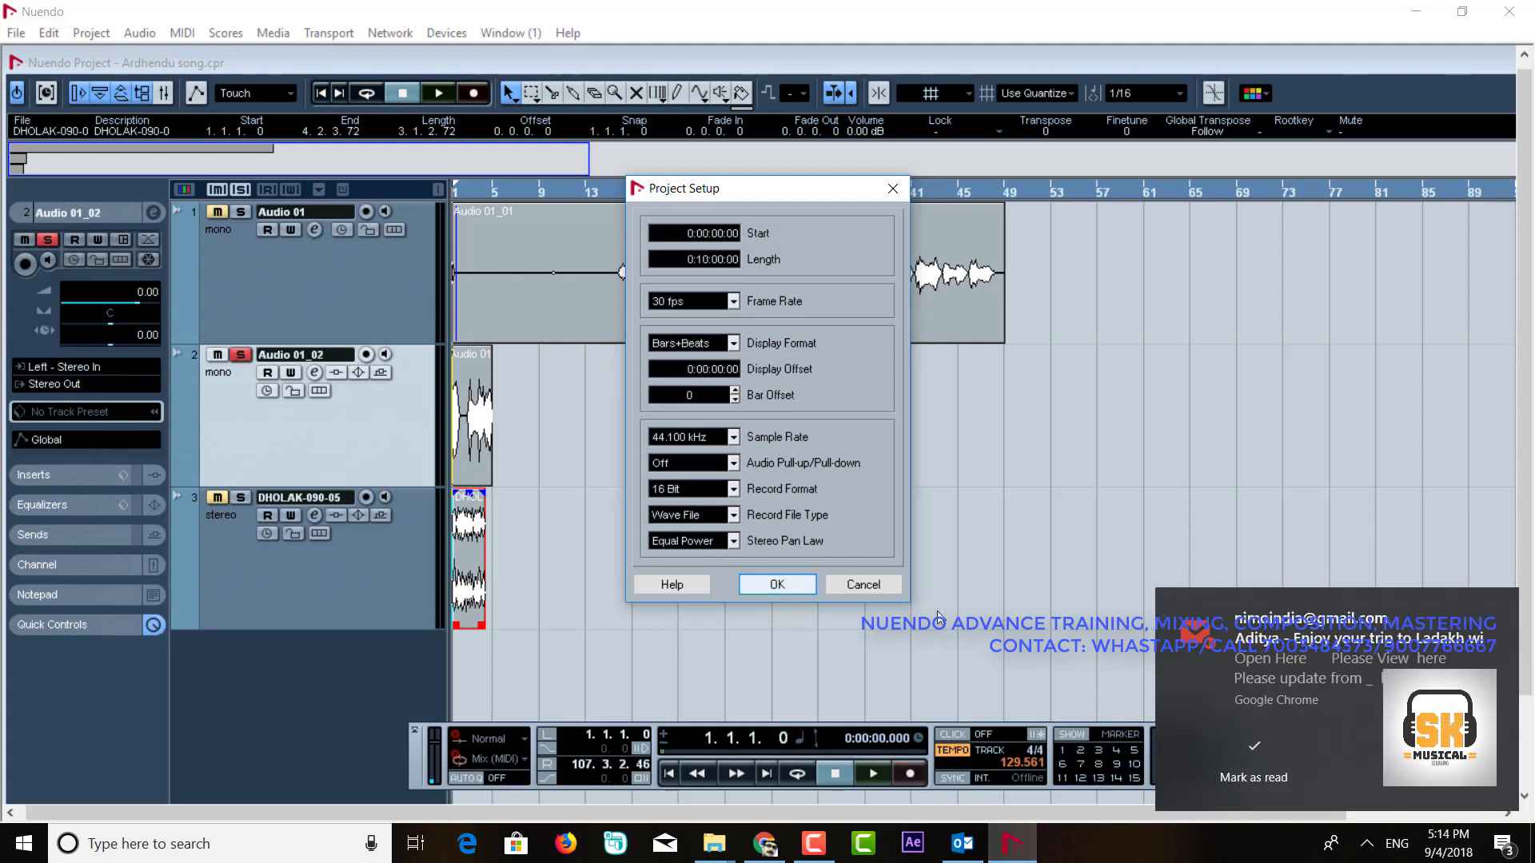
pyautogui.click(774, 586)
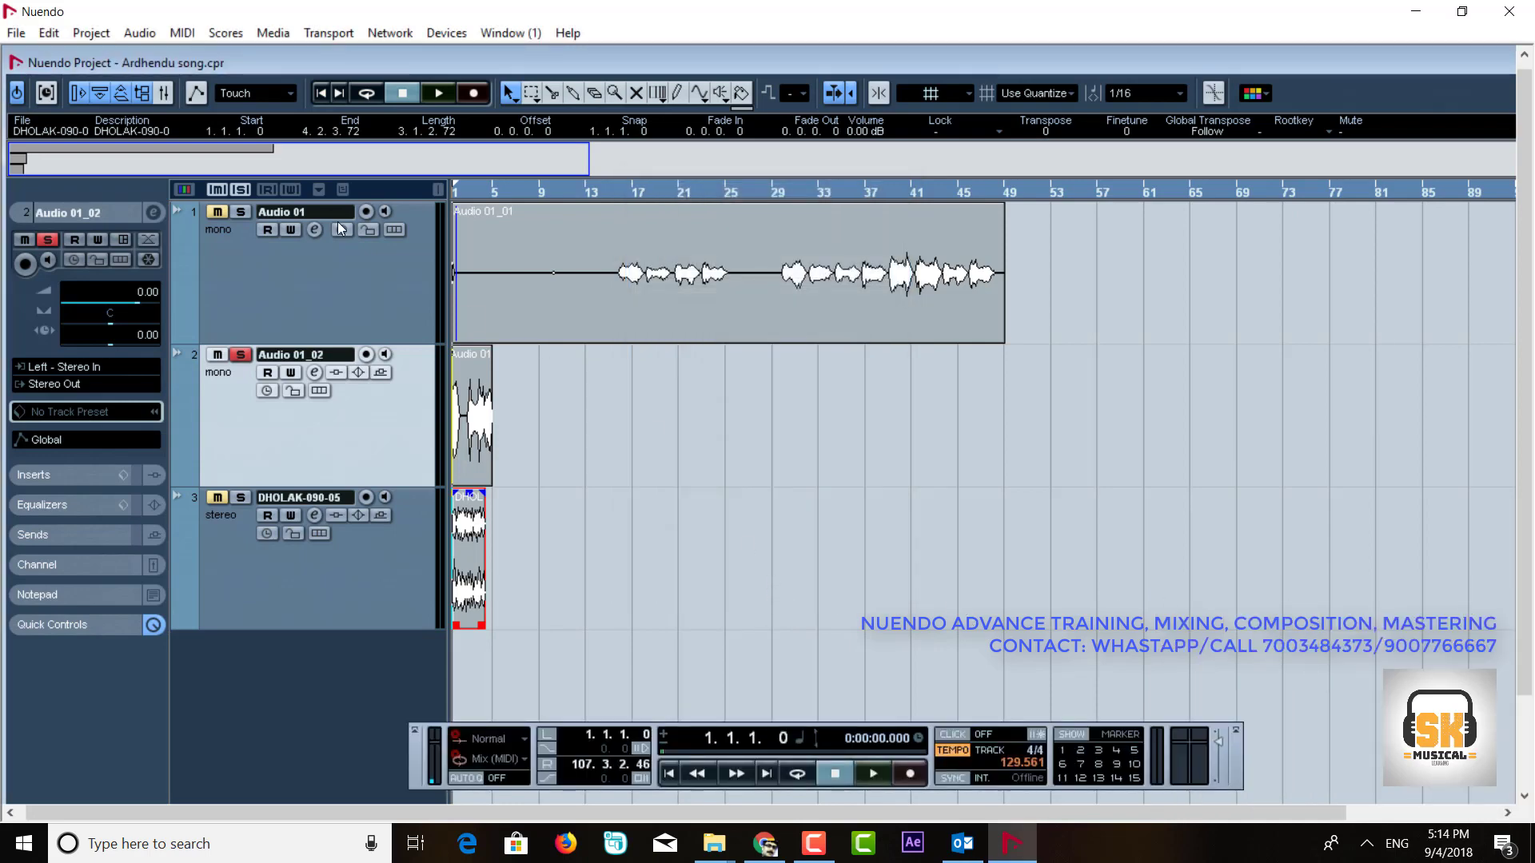
# - Reopen the pool and recheck the project's sample rate and record format in Project Setup
pyautogui.click(143, 94)
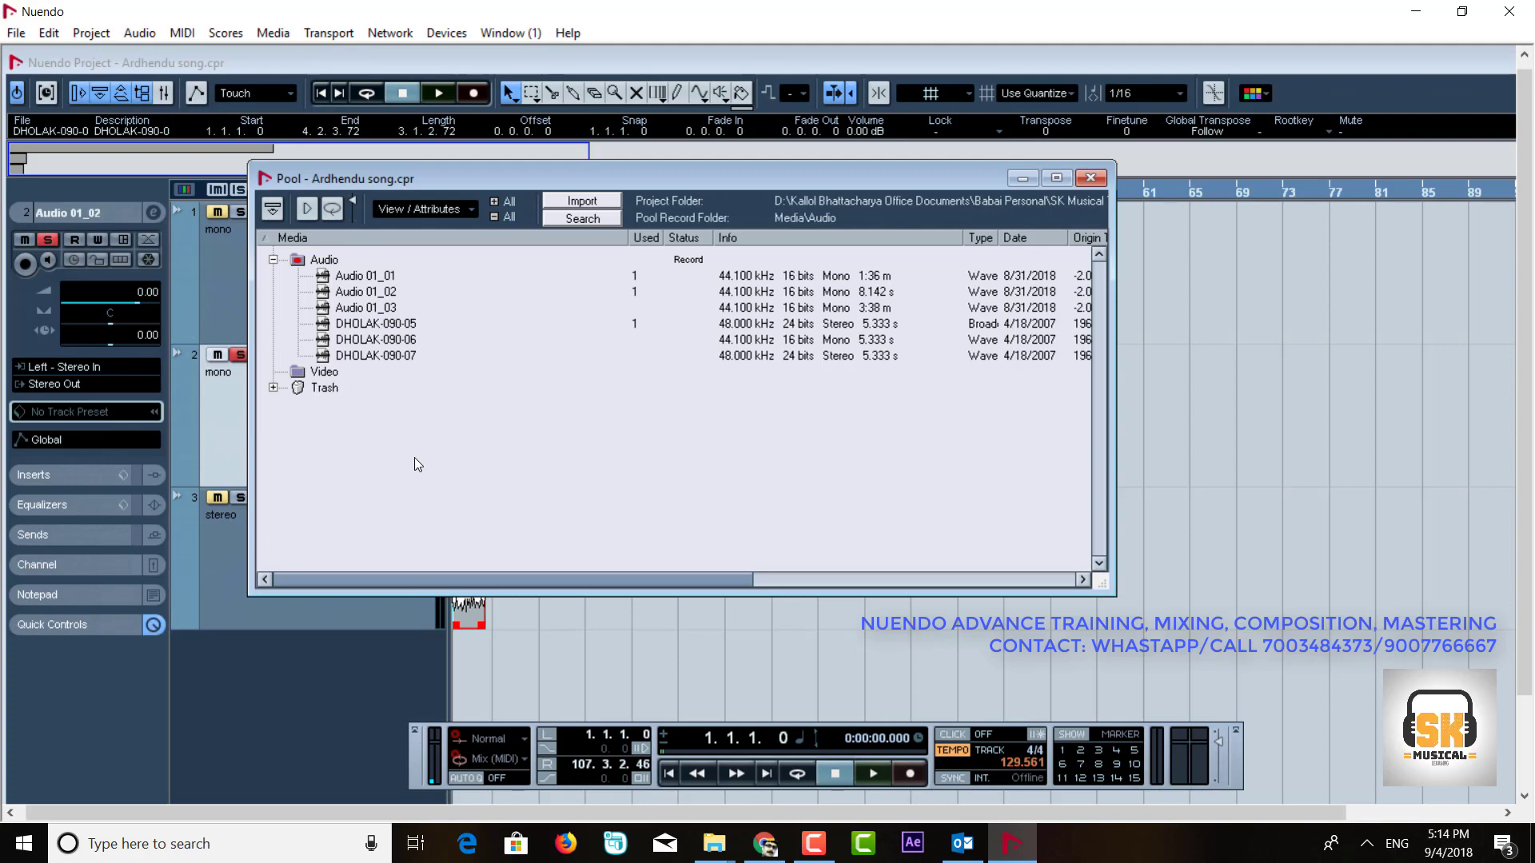
pyautogui.rightClick(568, 414)
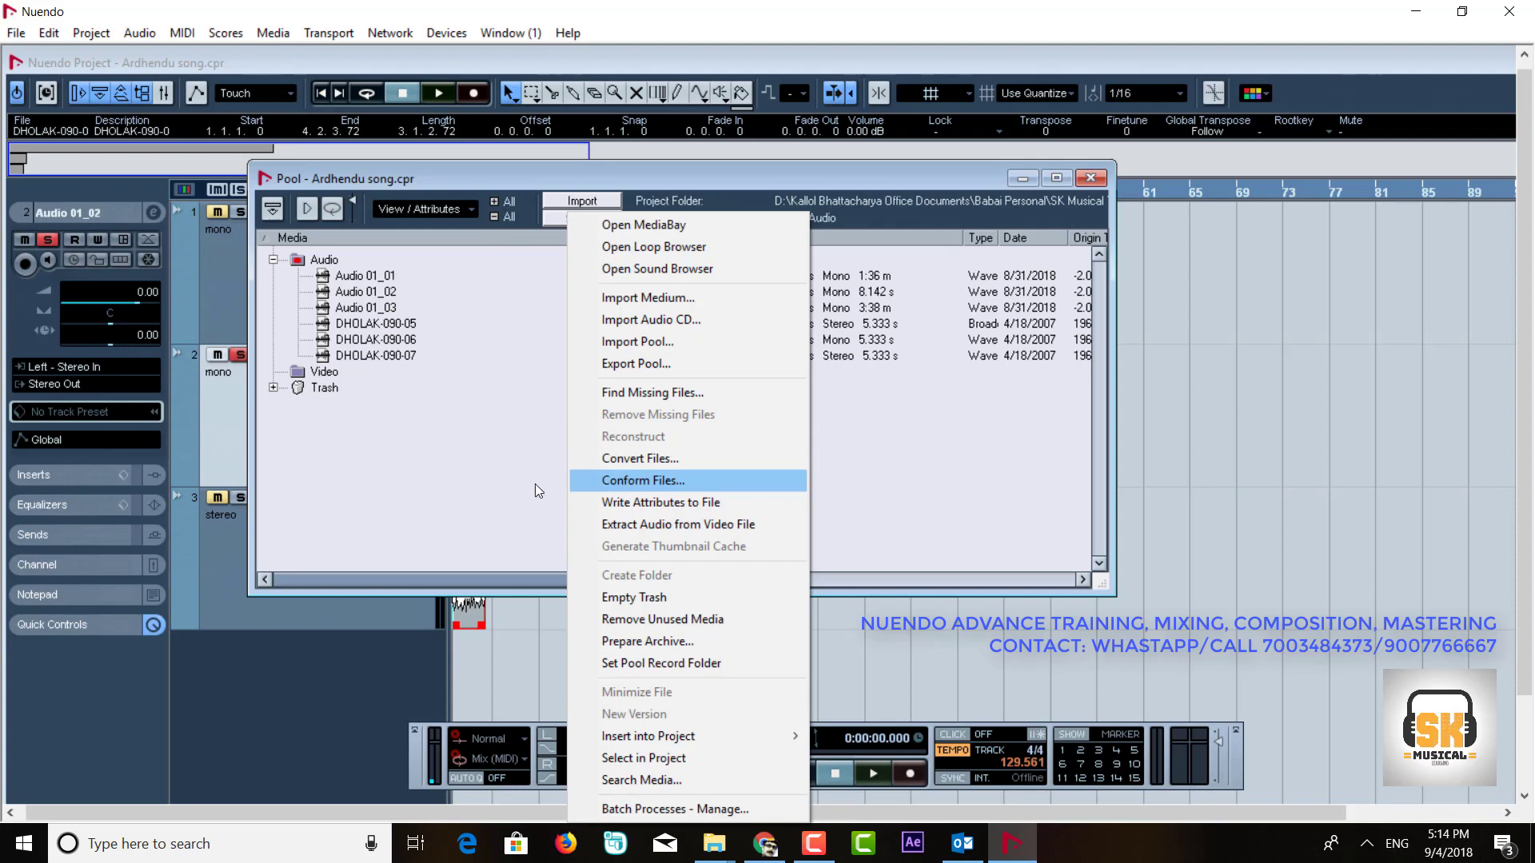
pyautogui.click(90, 34)
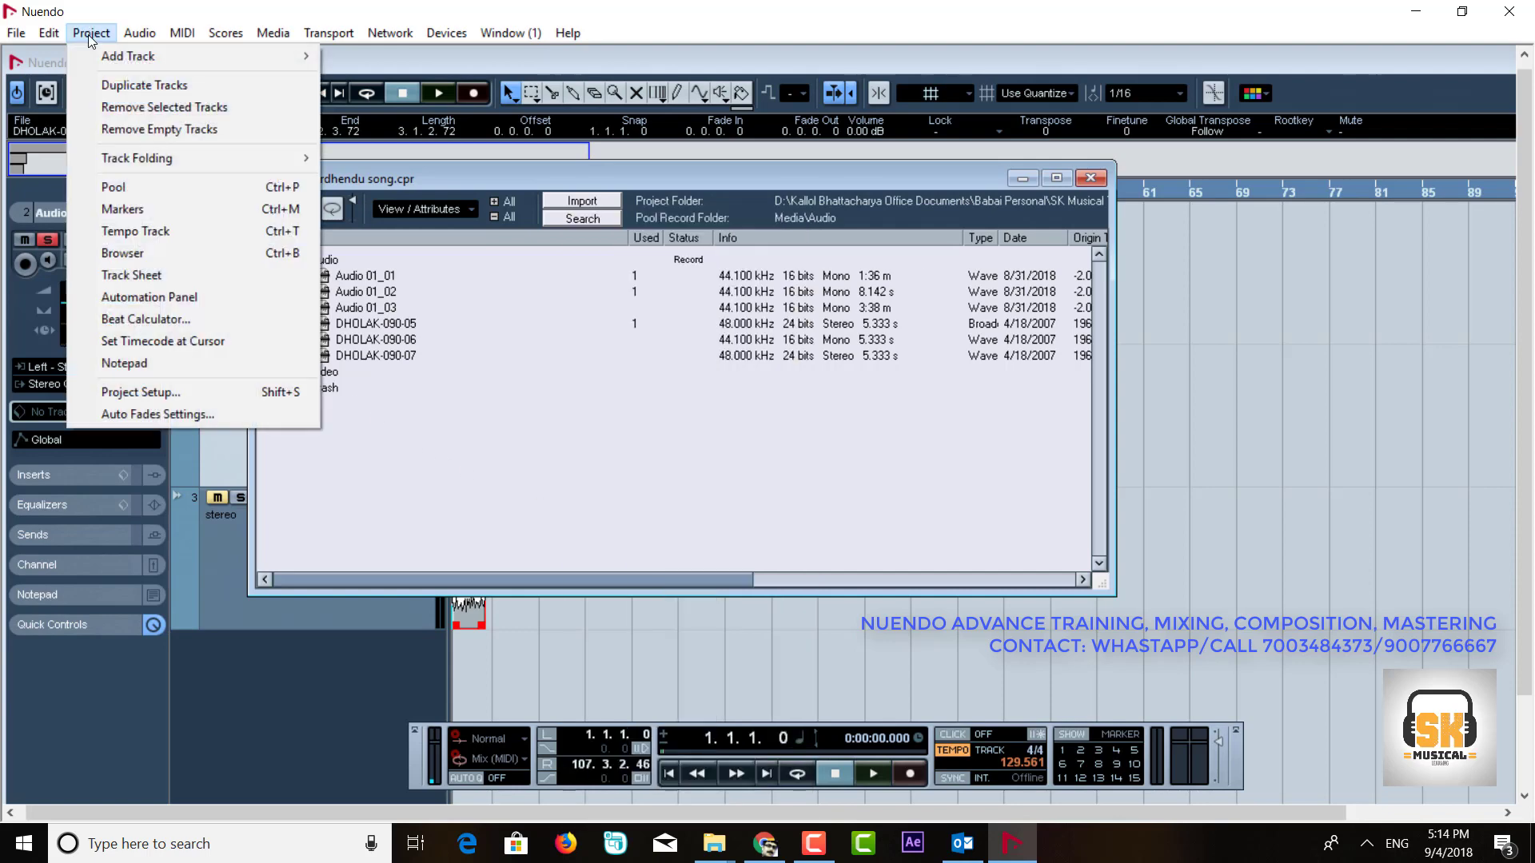
pyautogui.click(141, 393)
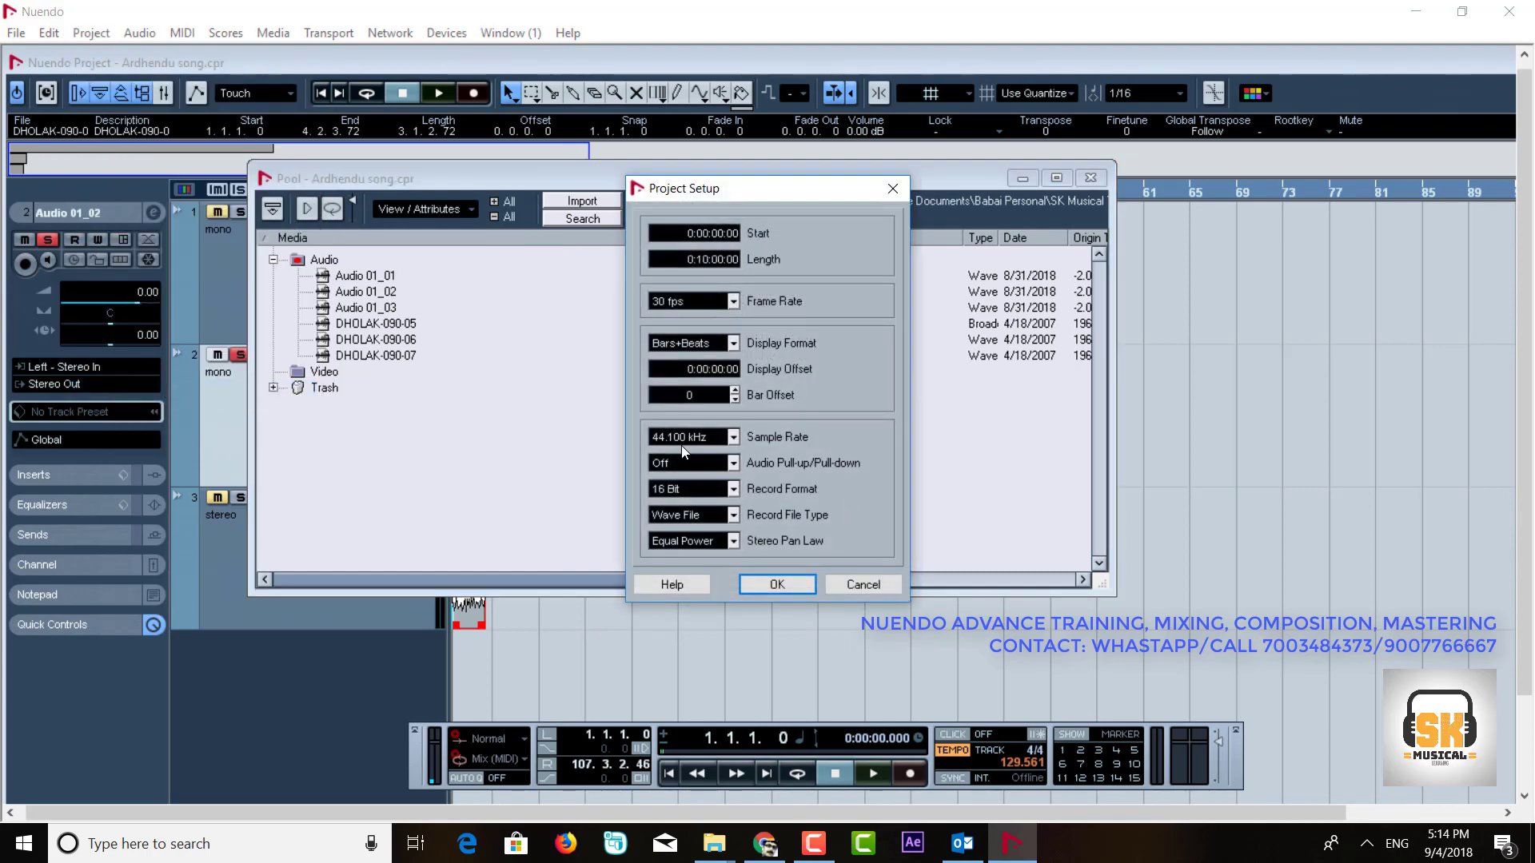
pyautogui.click(855, 586)
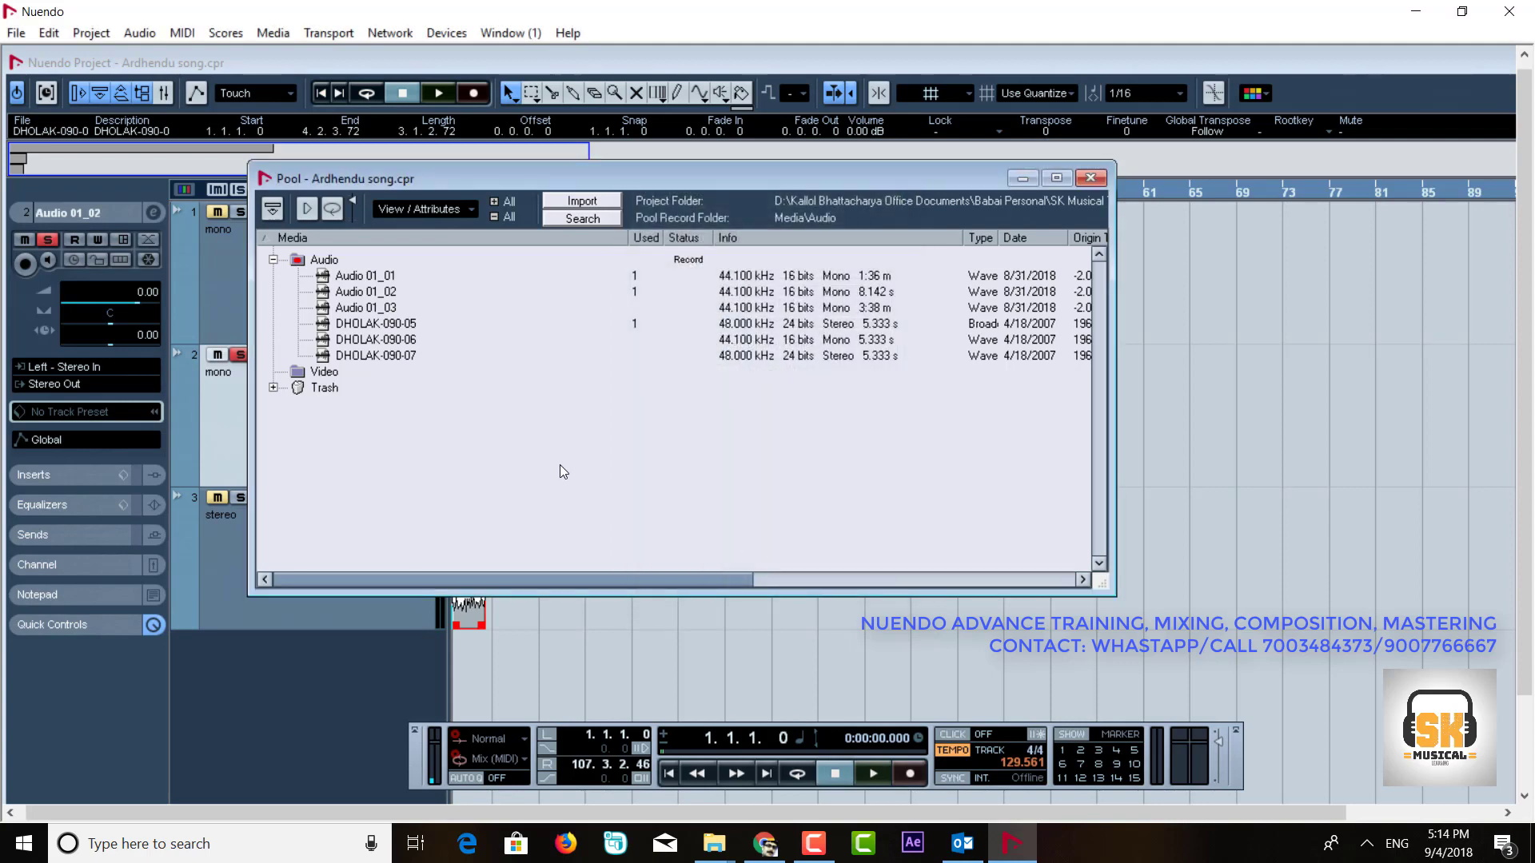
# - Conform the pool's files to the project settings, replacing the source files in the pool directory
pyautogui.rightClick(520, 405)
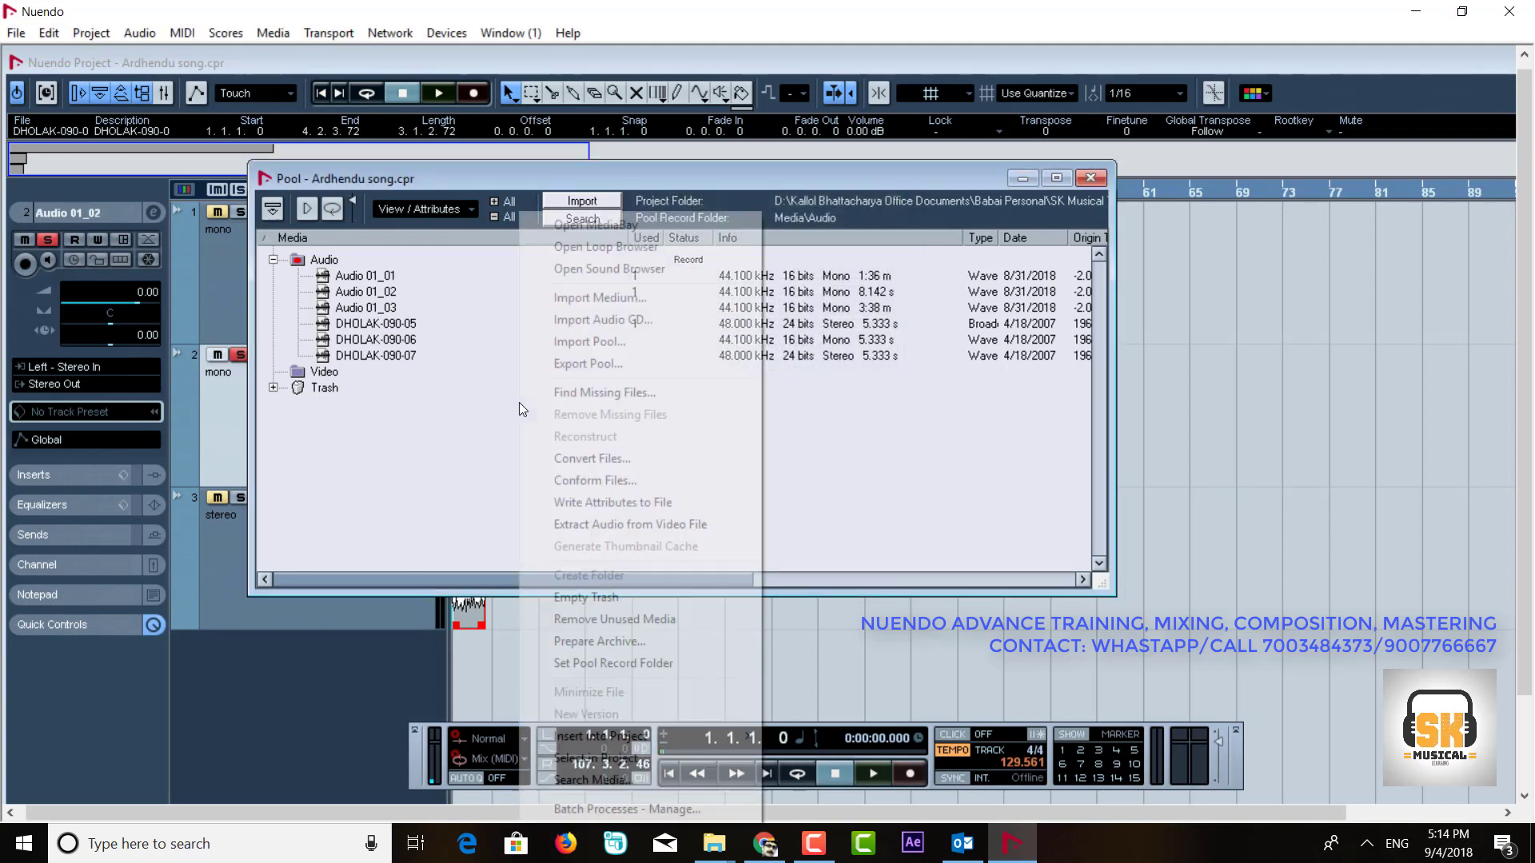
pyautogui.click(588, 484)
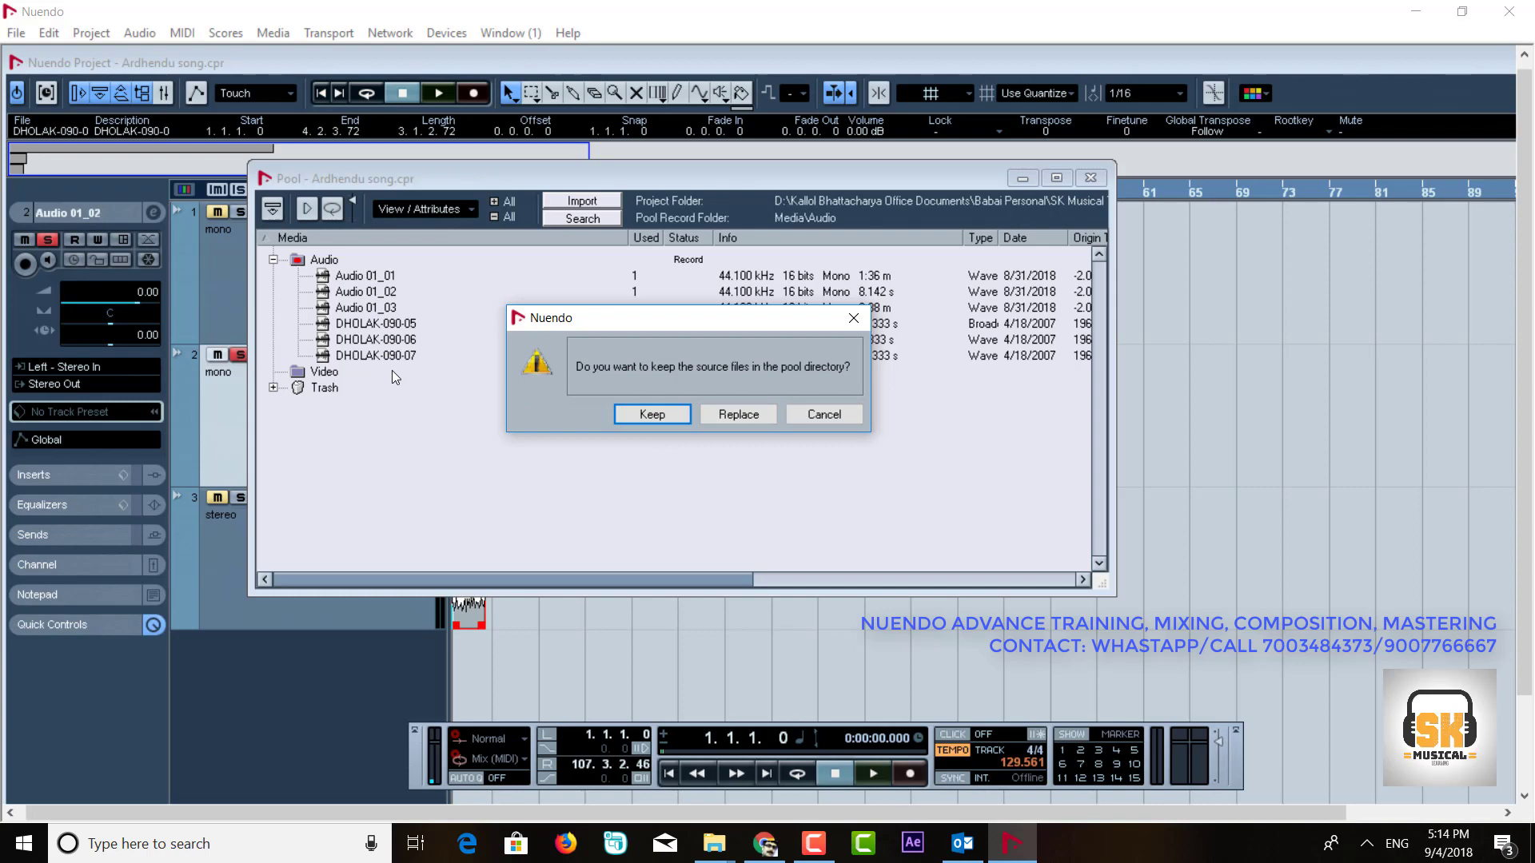
pyautogui.click(737, 411)
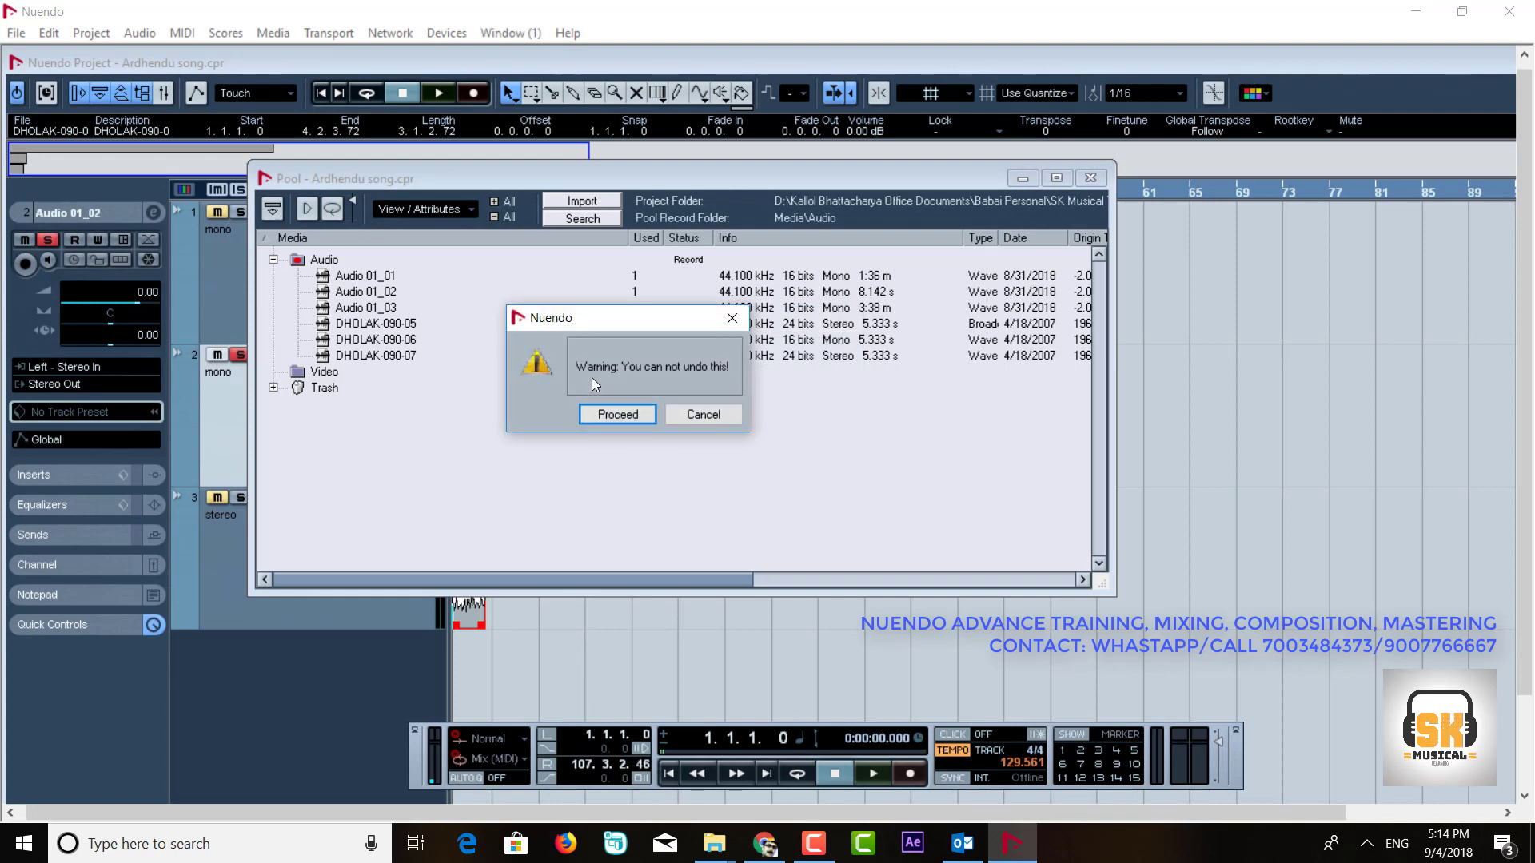
pyautogui.click(622, 416)
pyautogui.click(1502, 608)
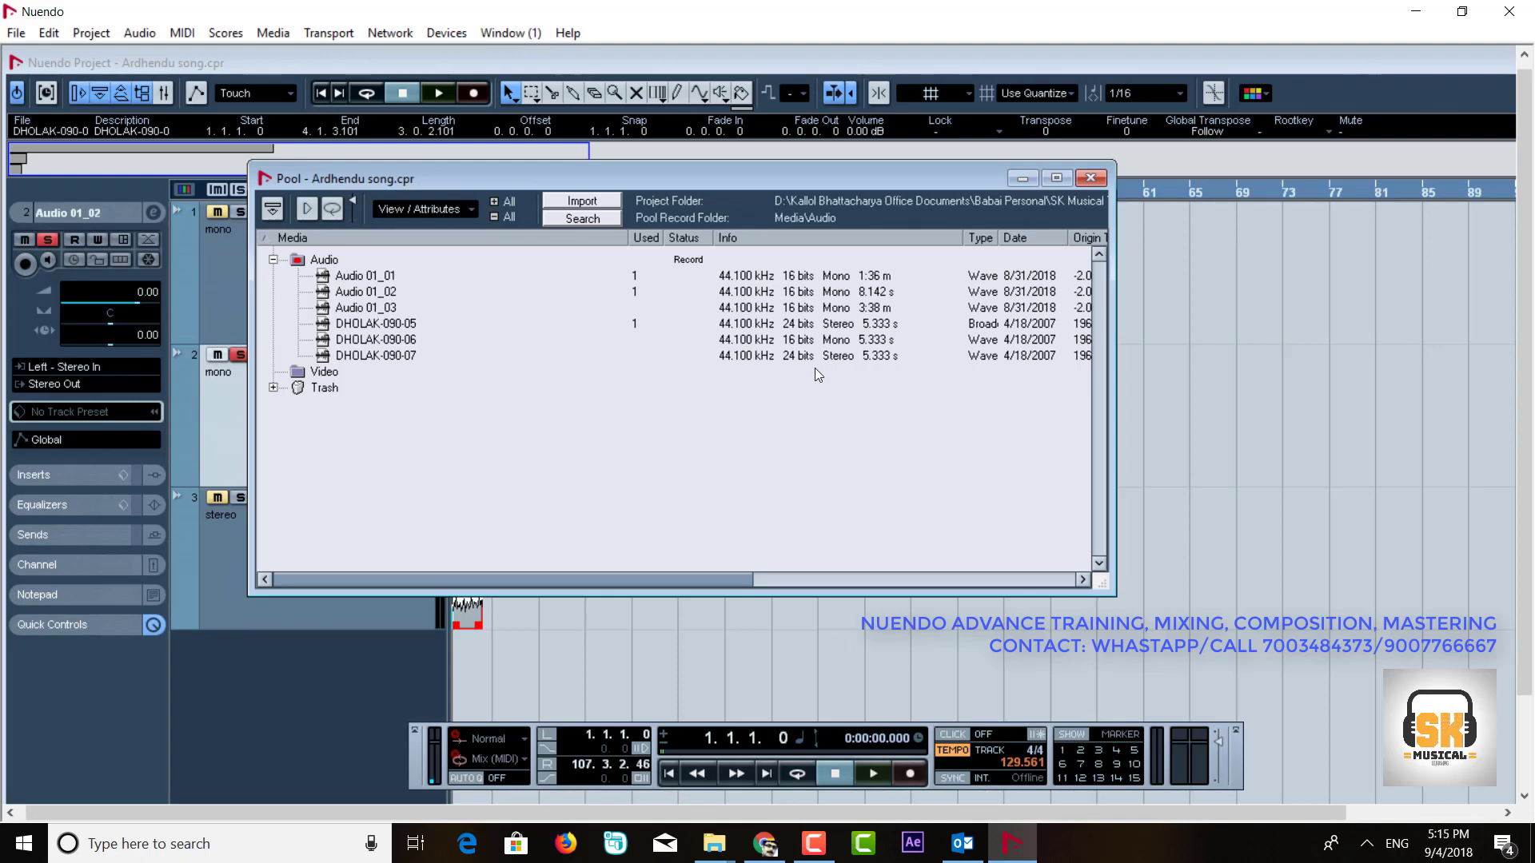
# - Open the conversion options for DHOLAK-090-05 and set the sample rate, channels and file format to Keep
pyautogui.click(796, 325)
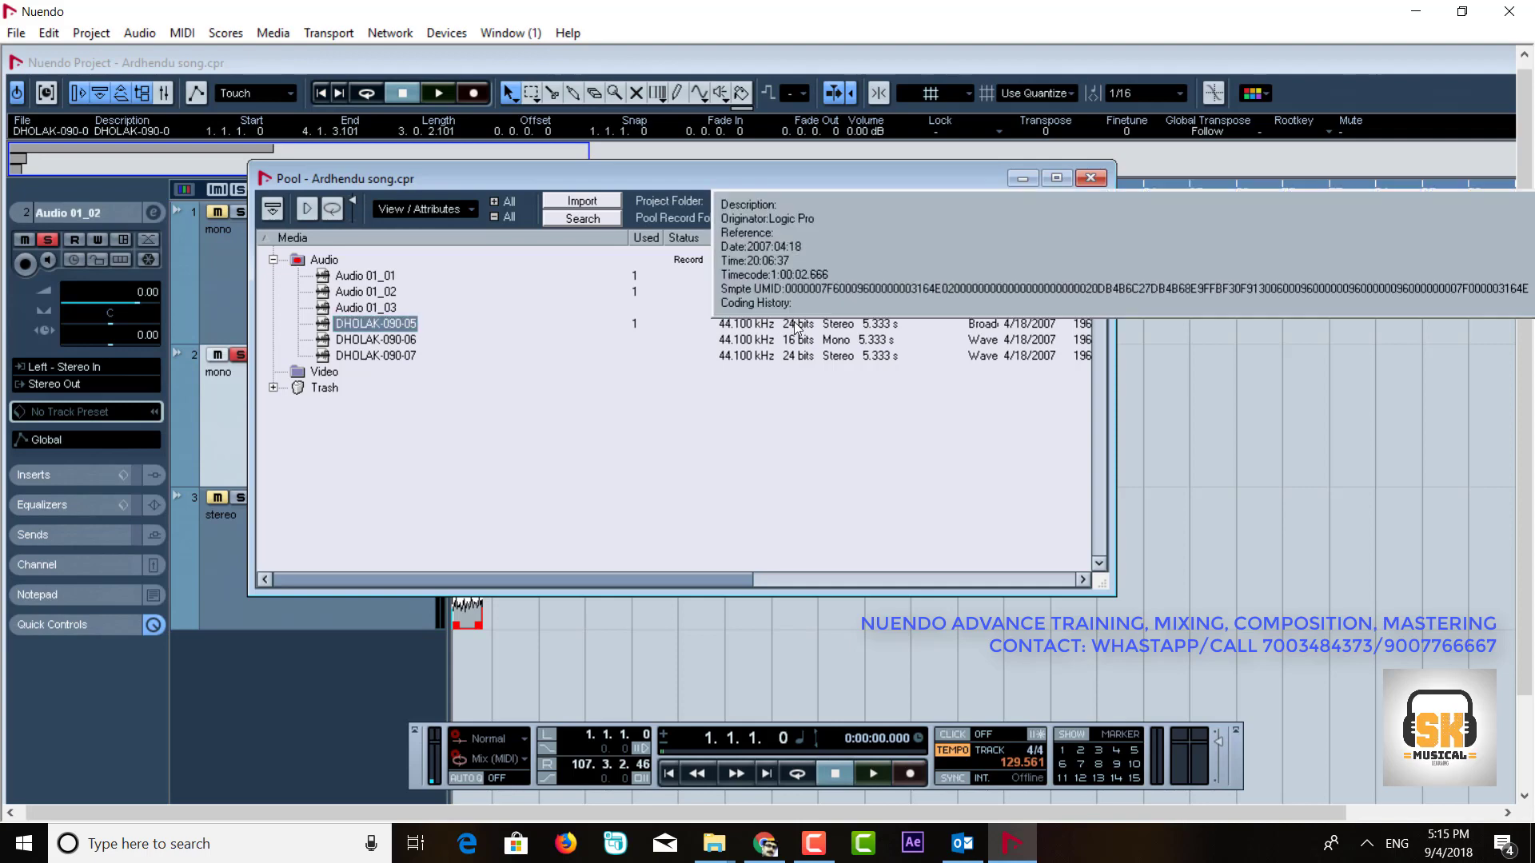
pyautogui.rightClick(380, 328)
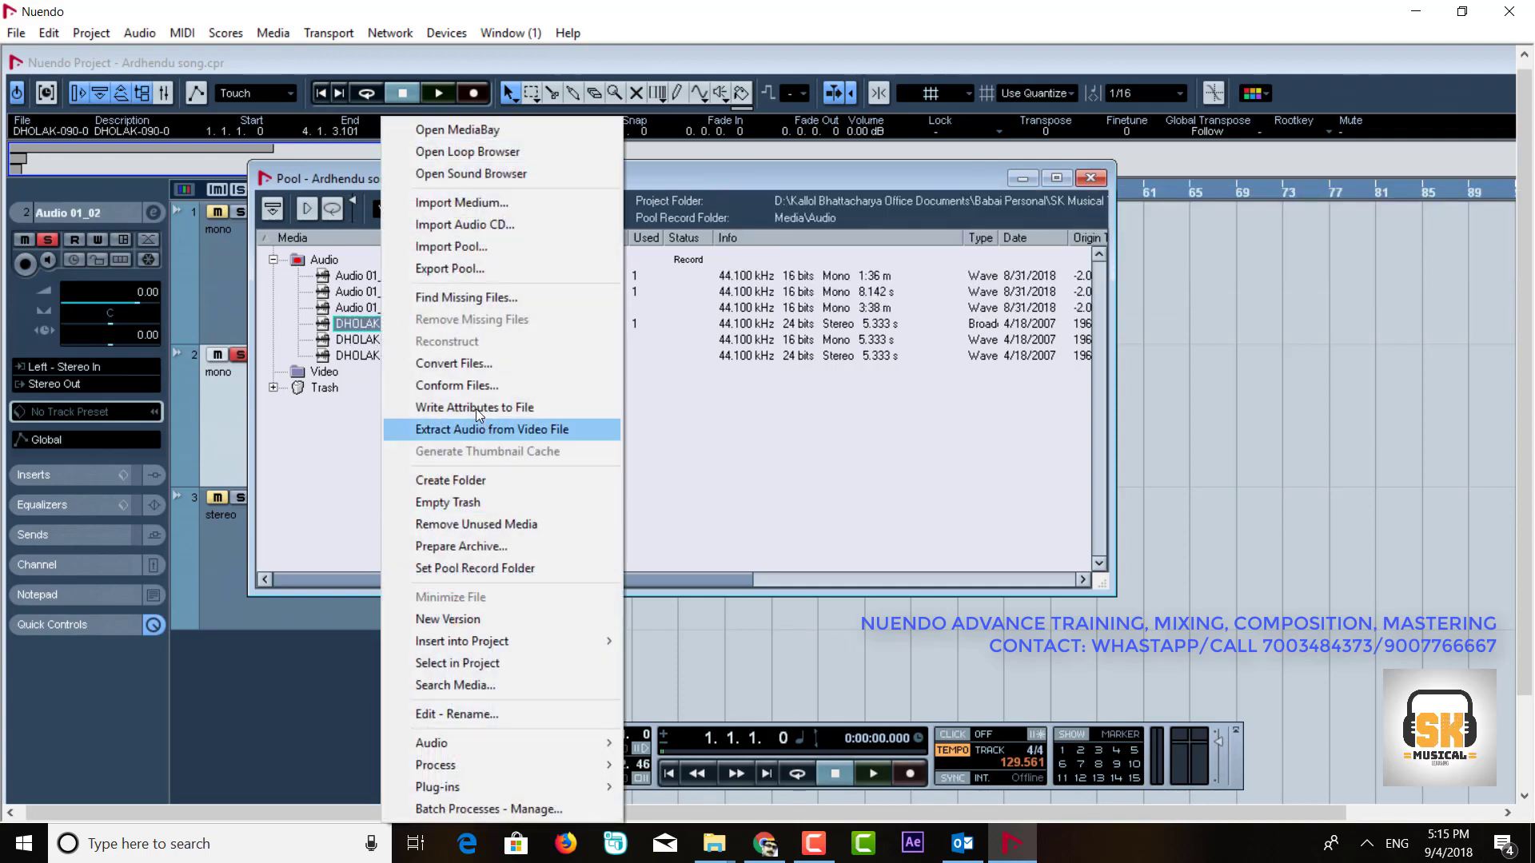
pyautogui.click(475, 364)
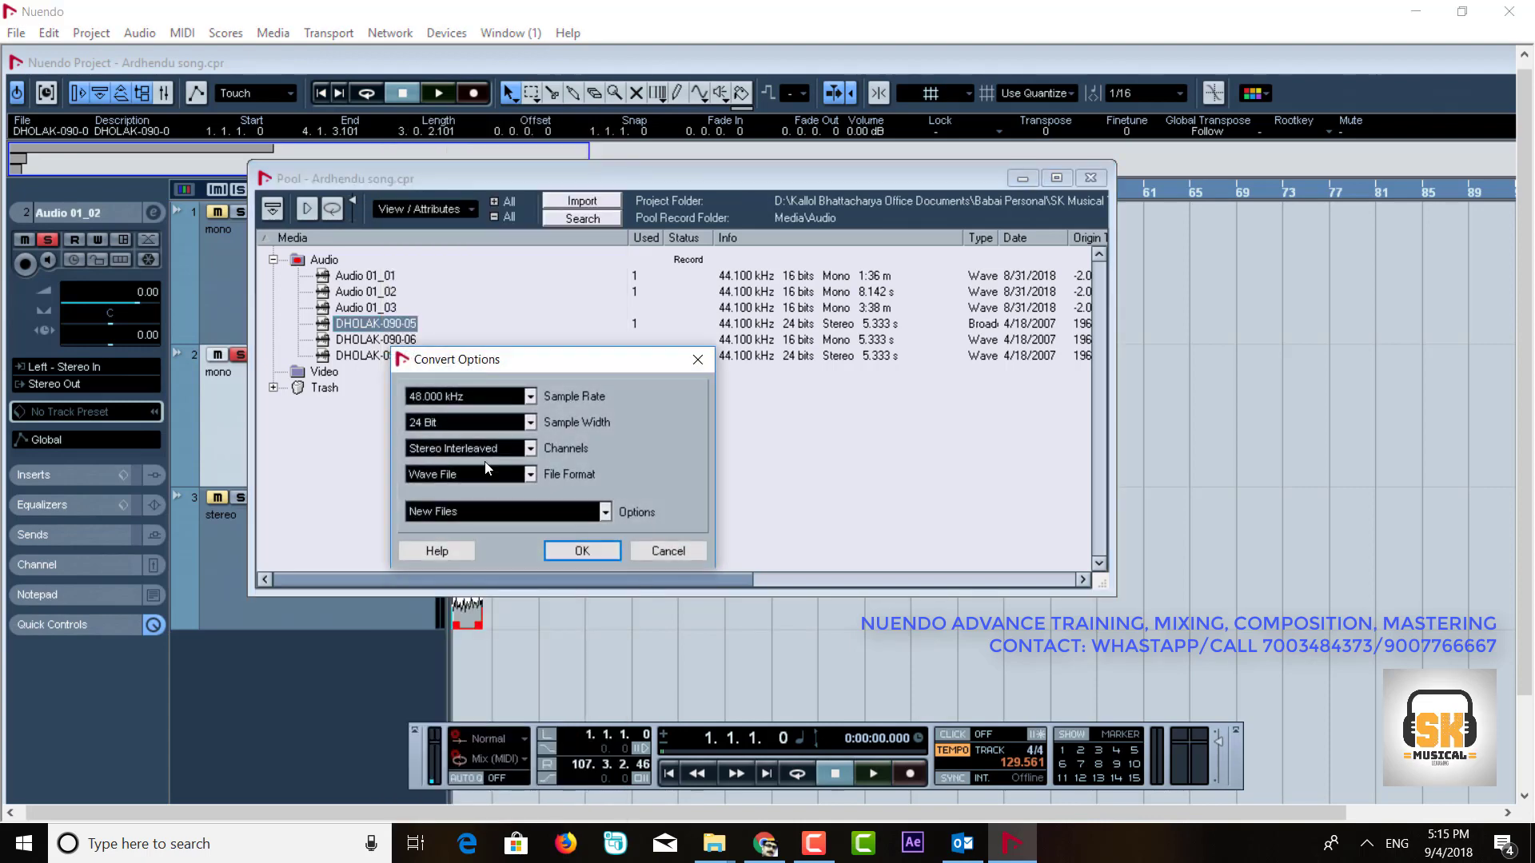
pyautogui.click(457, 424)
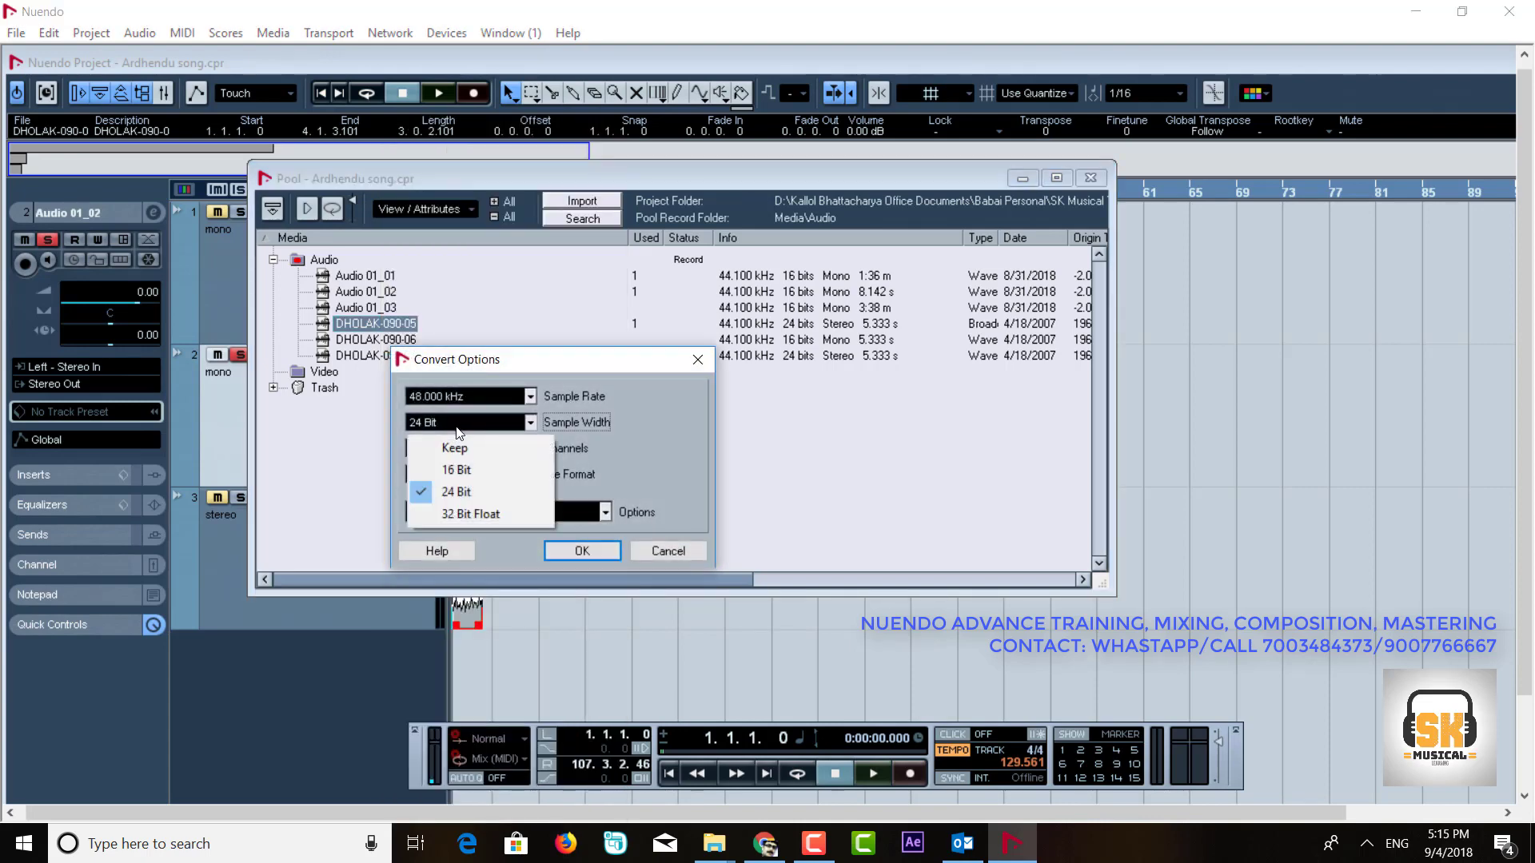
pyautogui.click(456, 397)
pyautogui.click(456, 424)
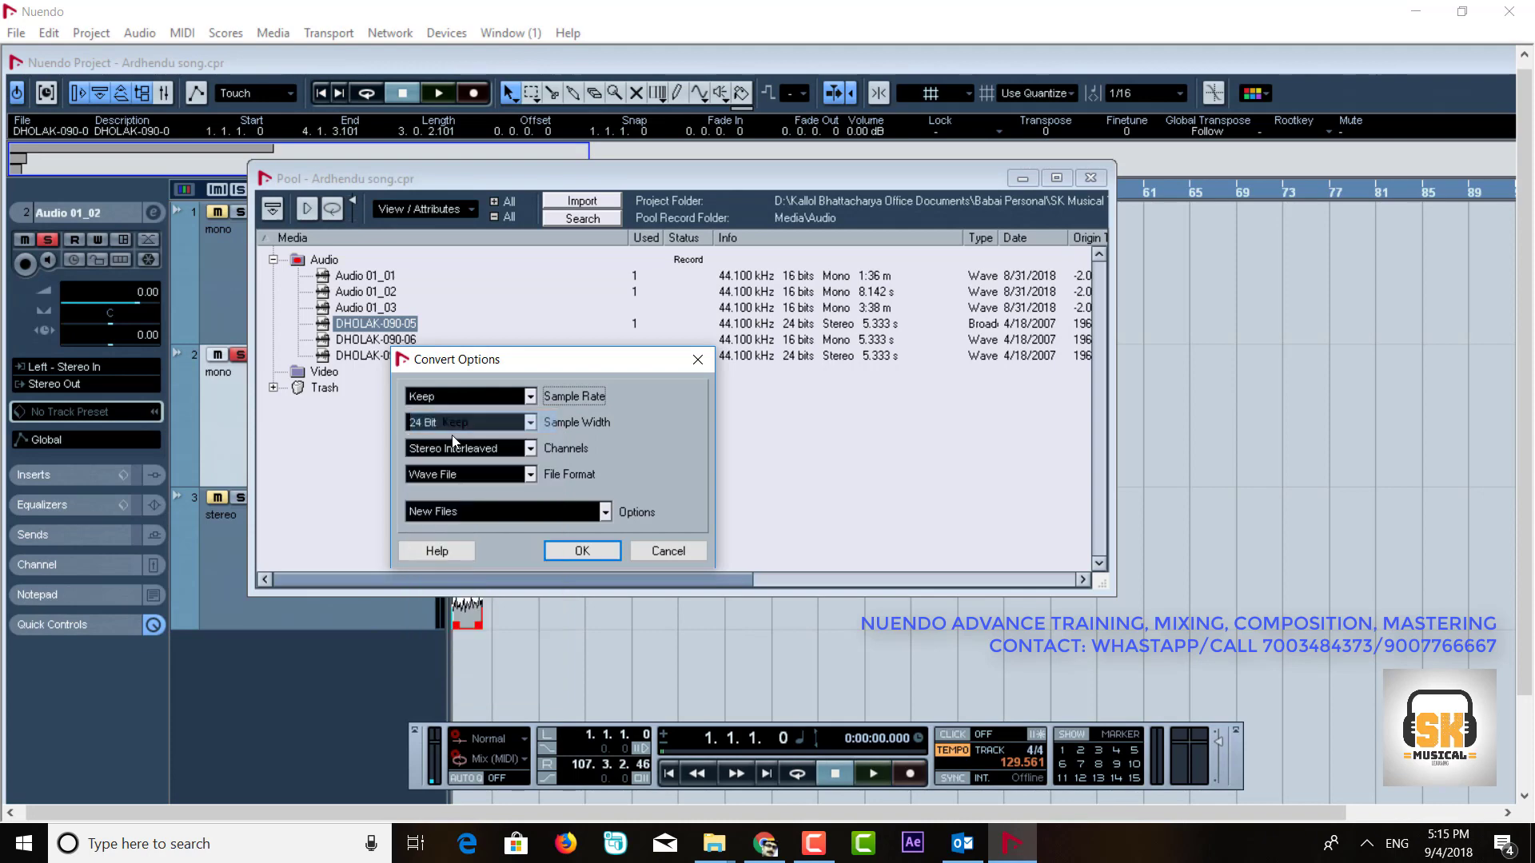
pyautogui.click(458, 448)
pyautogui.click(459, 473)
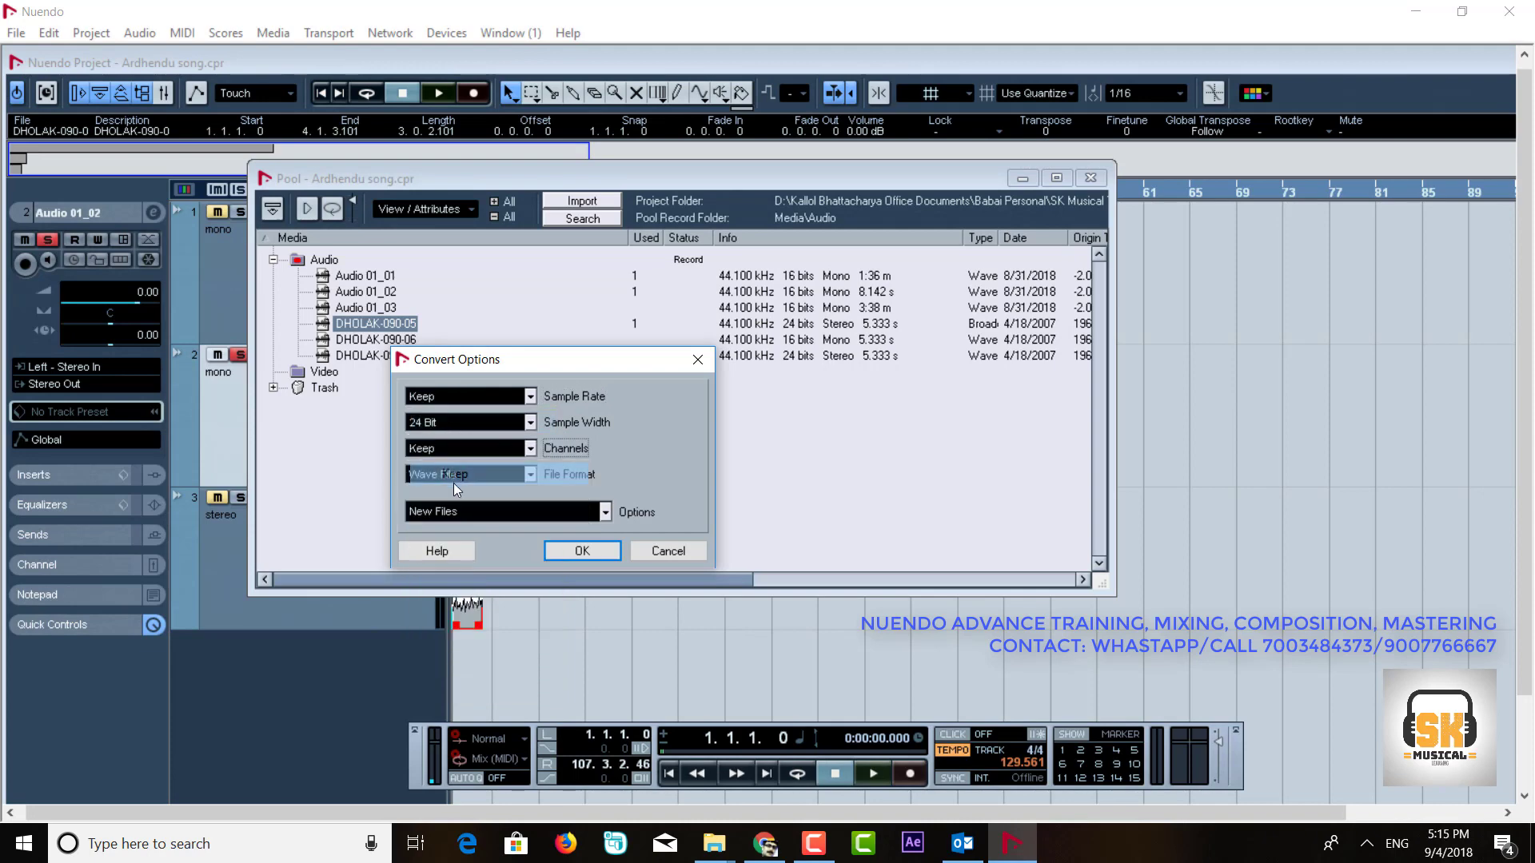
pyautogui.click(453, 476)
pyautogui.click(449, 502)
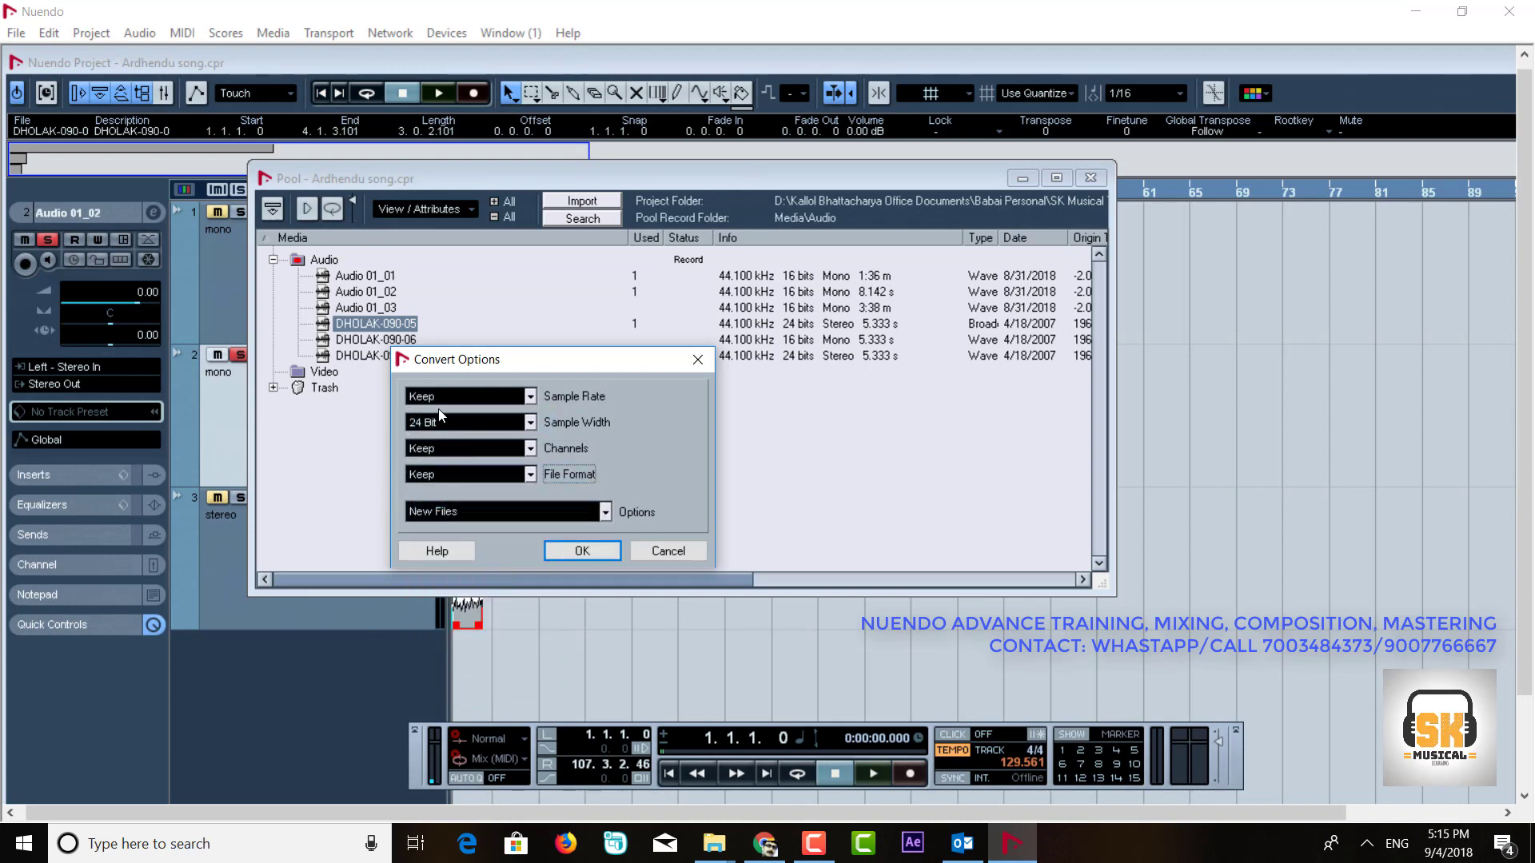
# - Set the sample width to 16 Bit and convert DHOLAK-090-05 with the New Files option
pyautogui.click(460, 422)
pyautogui.click(472, 470)
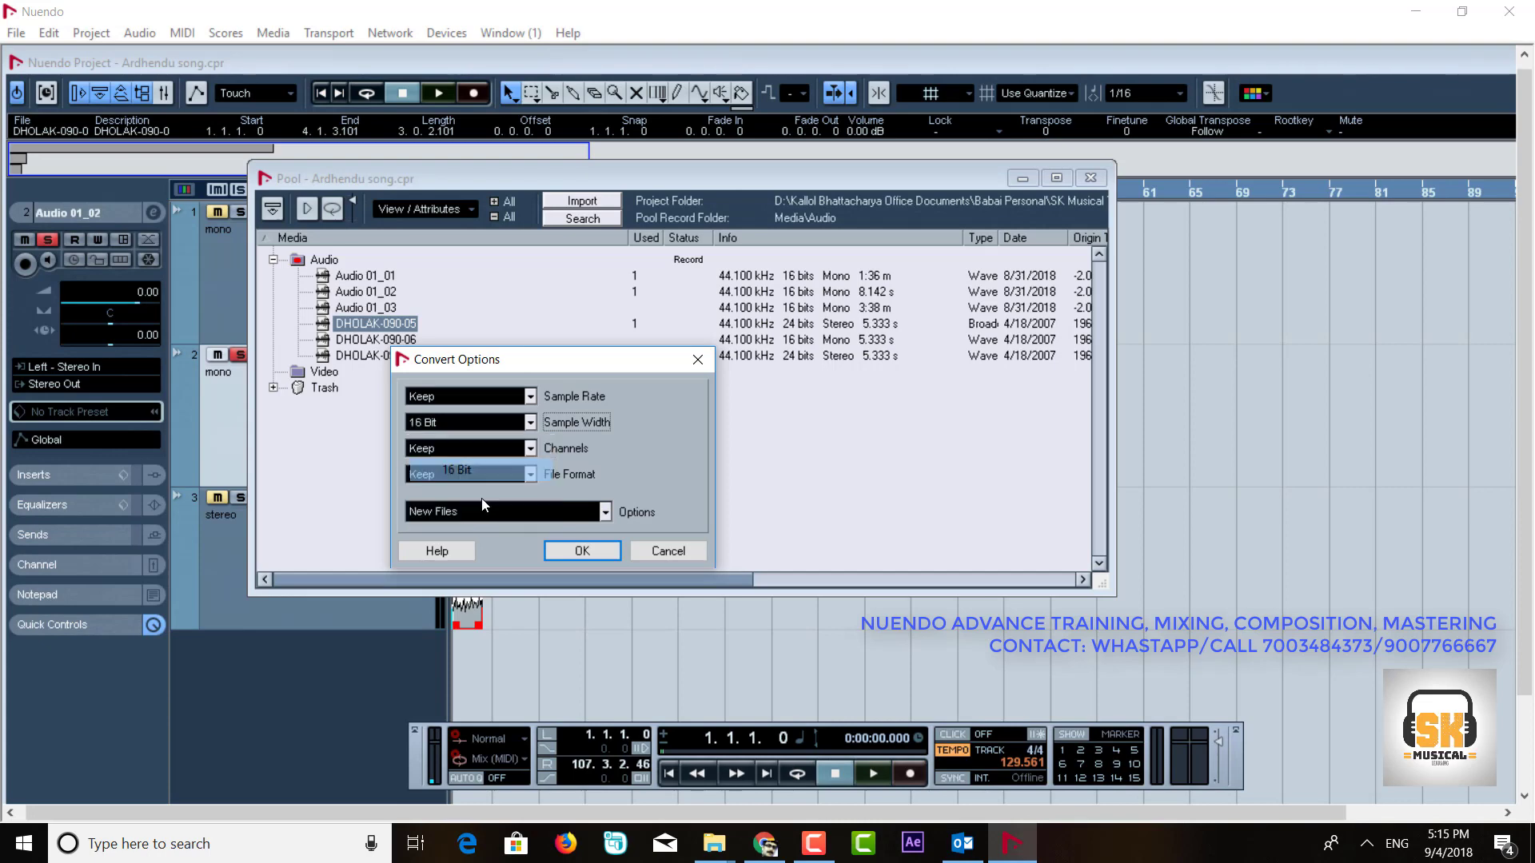
pyautogui.click(566, 555)
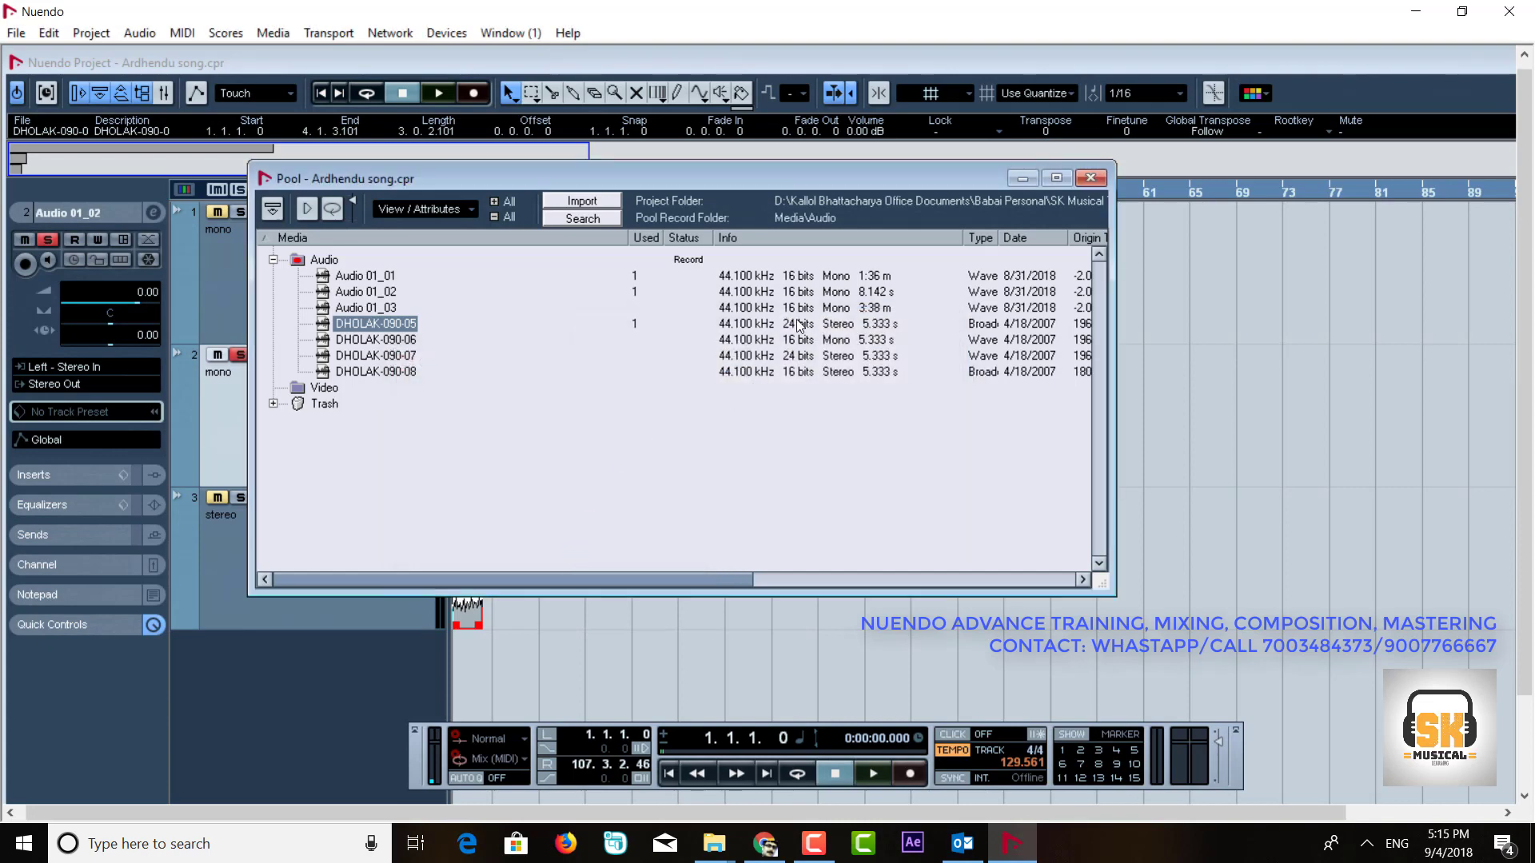
# - Convert DHOLAK-090-05 once more using the same 16 Bit conversion settings, and select DHOLAK-090-07
pyautogui.rightClick(385, 332)
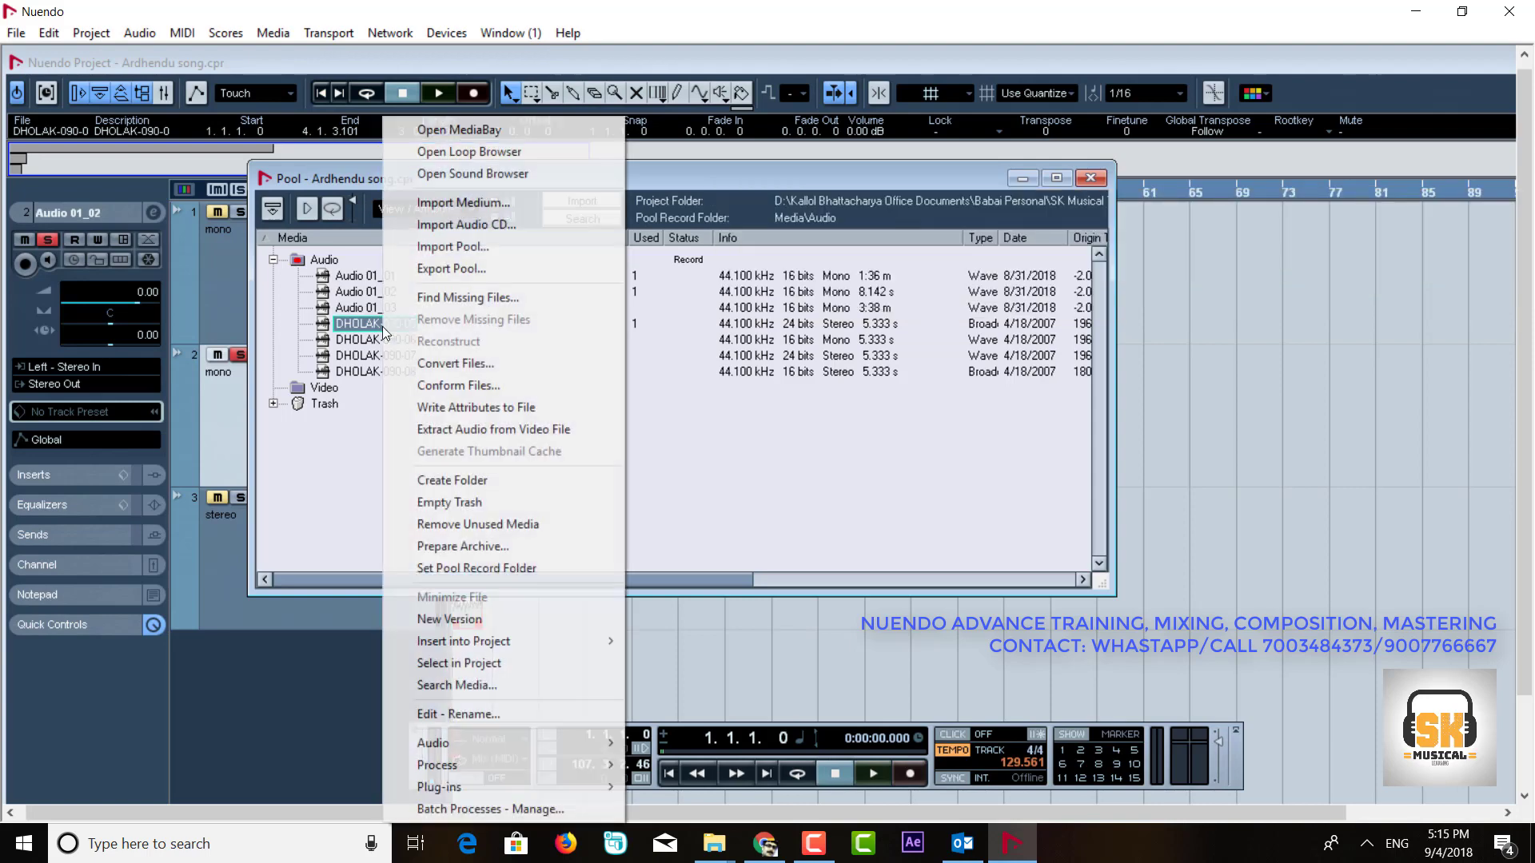
pyautogui.click(456, 364)
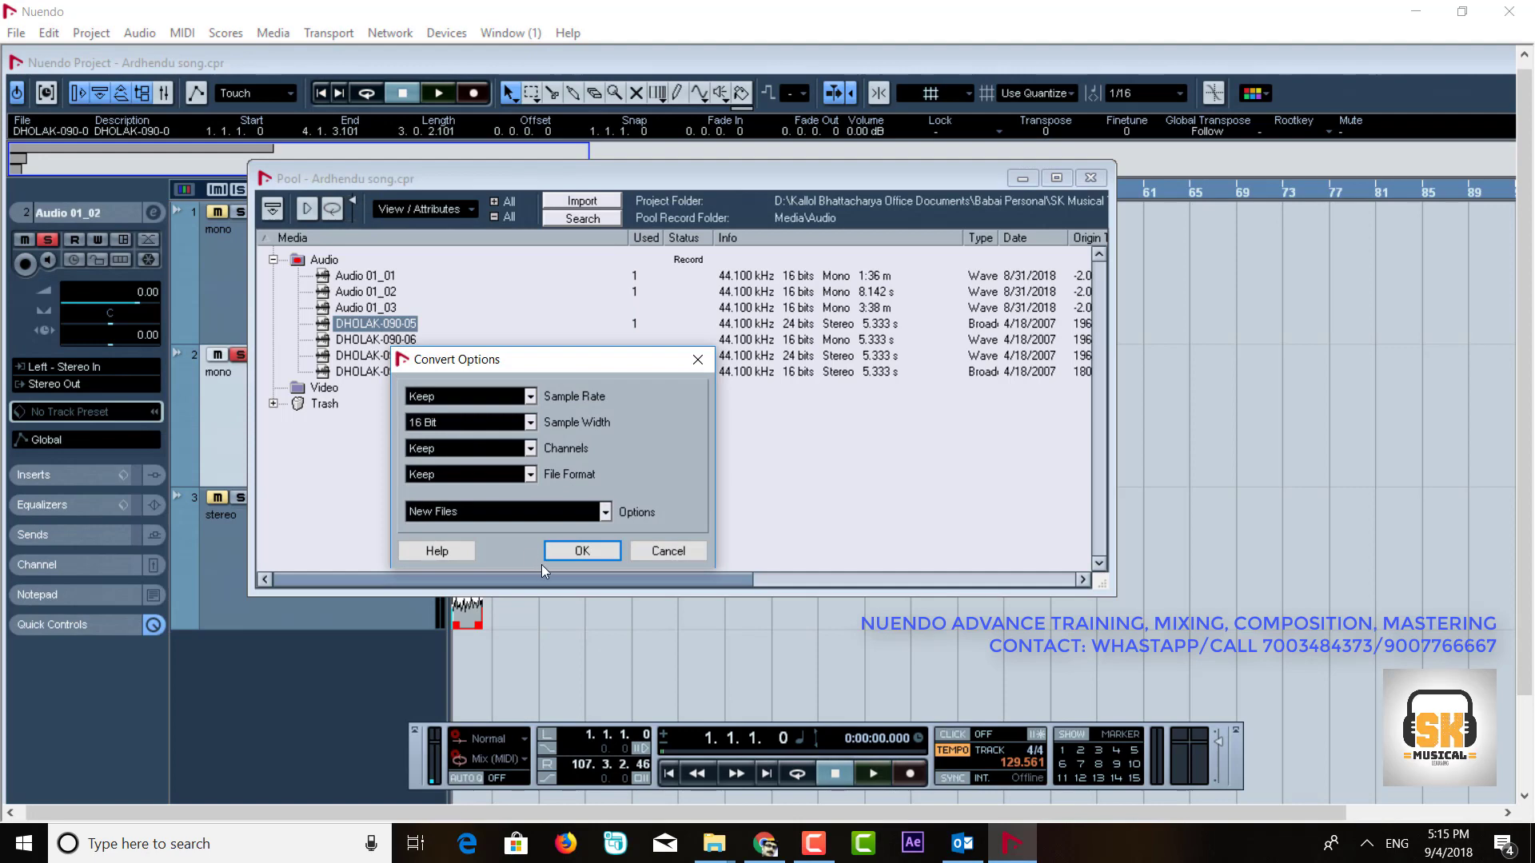
pyautogui.click(595, 552)
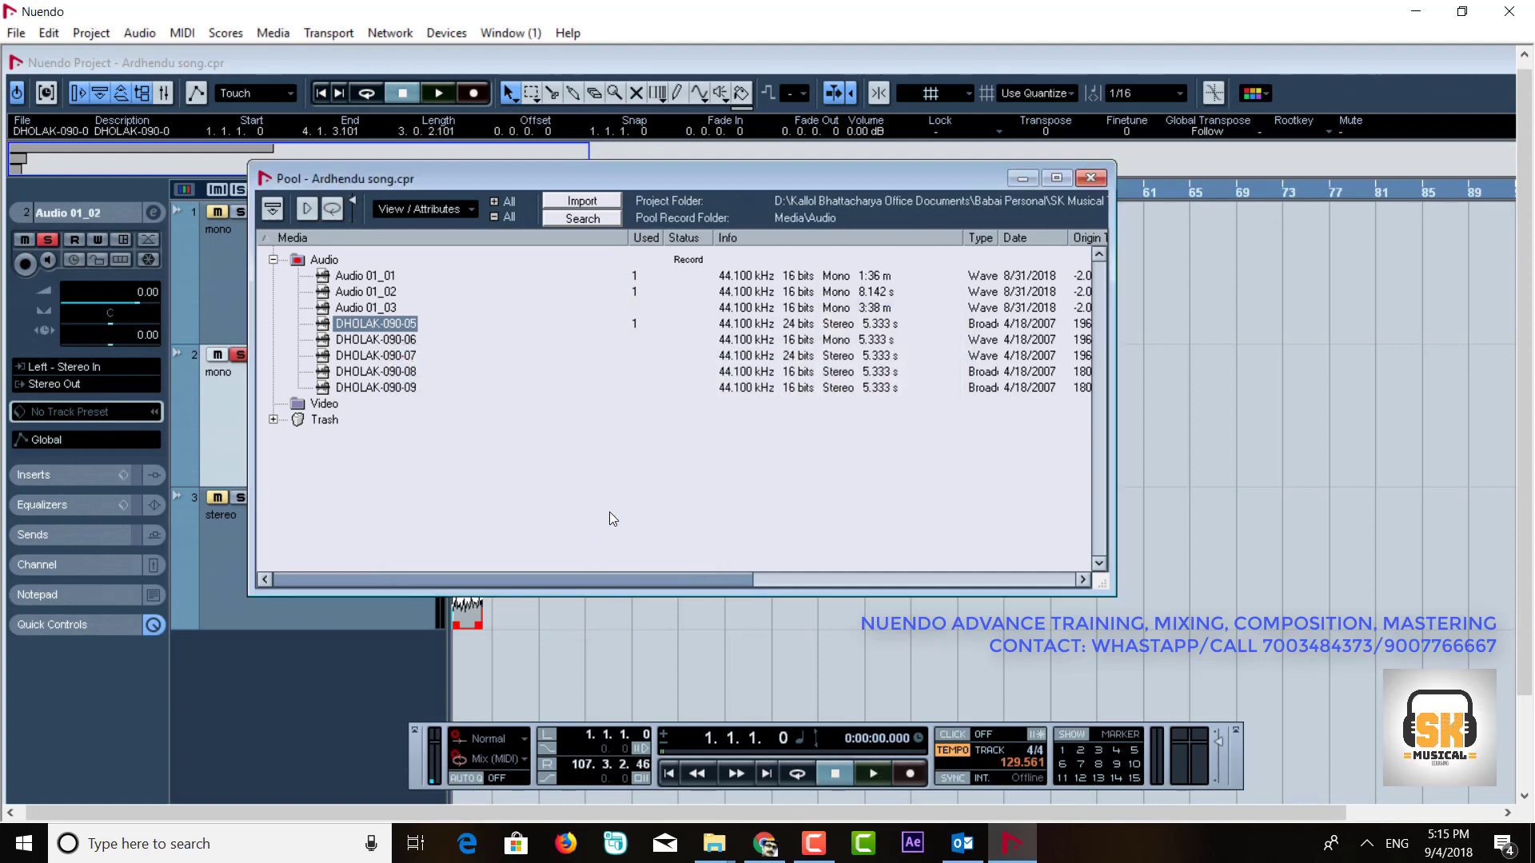
pyautogui.click(761, 356)
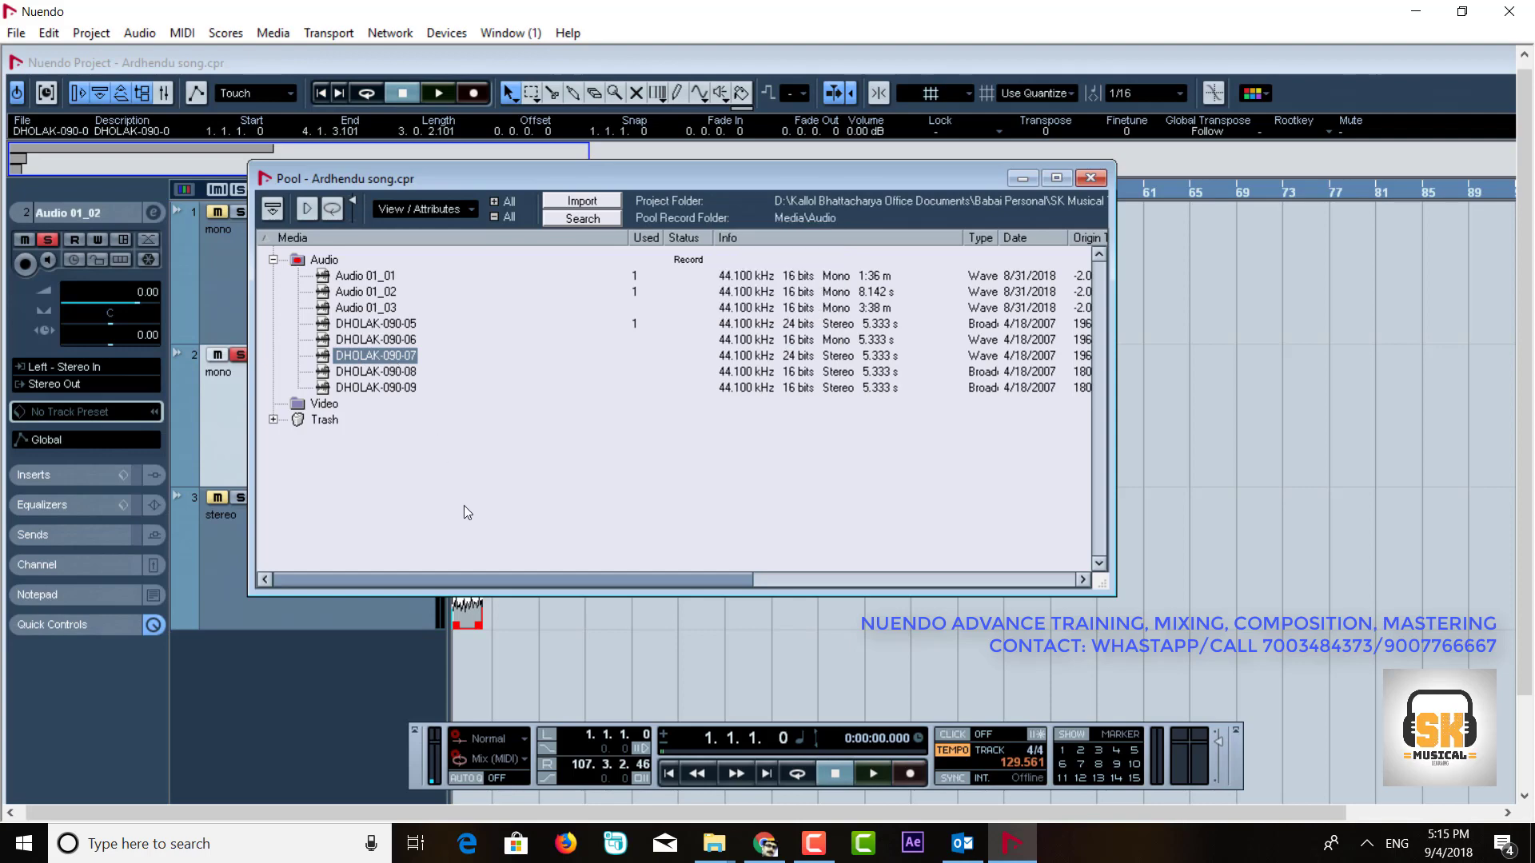
# - Convert DHOLAK-090-07 to a 44.100 kHz sample rate and 16 Bit width with the Replace Files option
pyautogui.rightClick(377, 359)
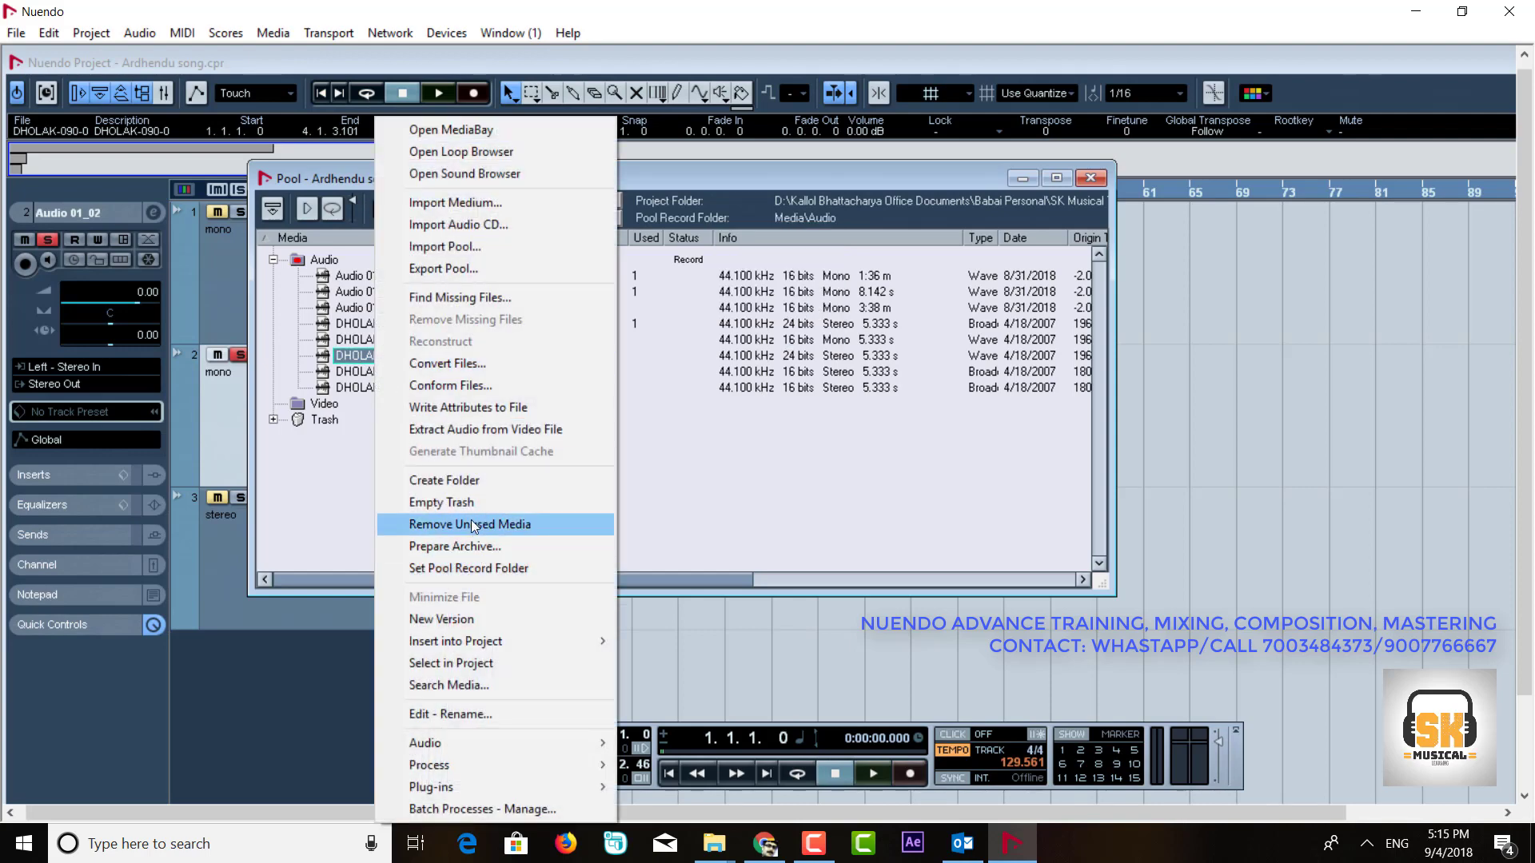
pyautogui.click(447, 365)
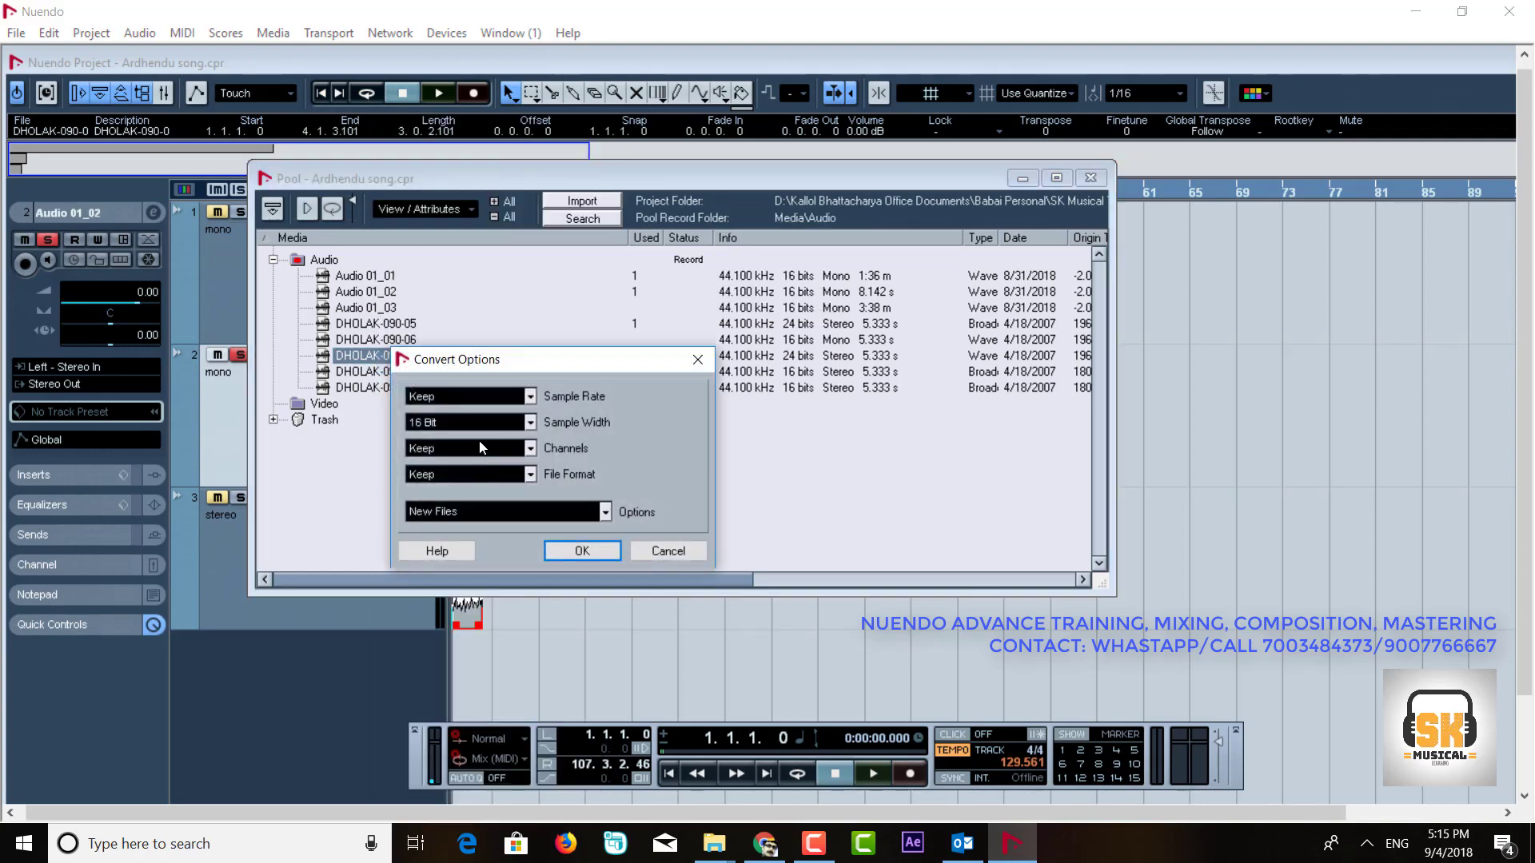
pyautogui.click(515, 399)
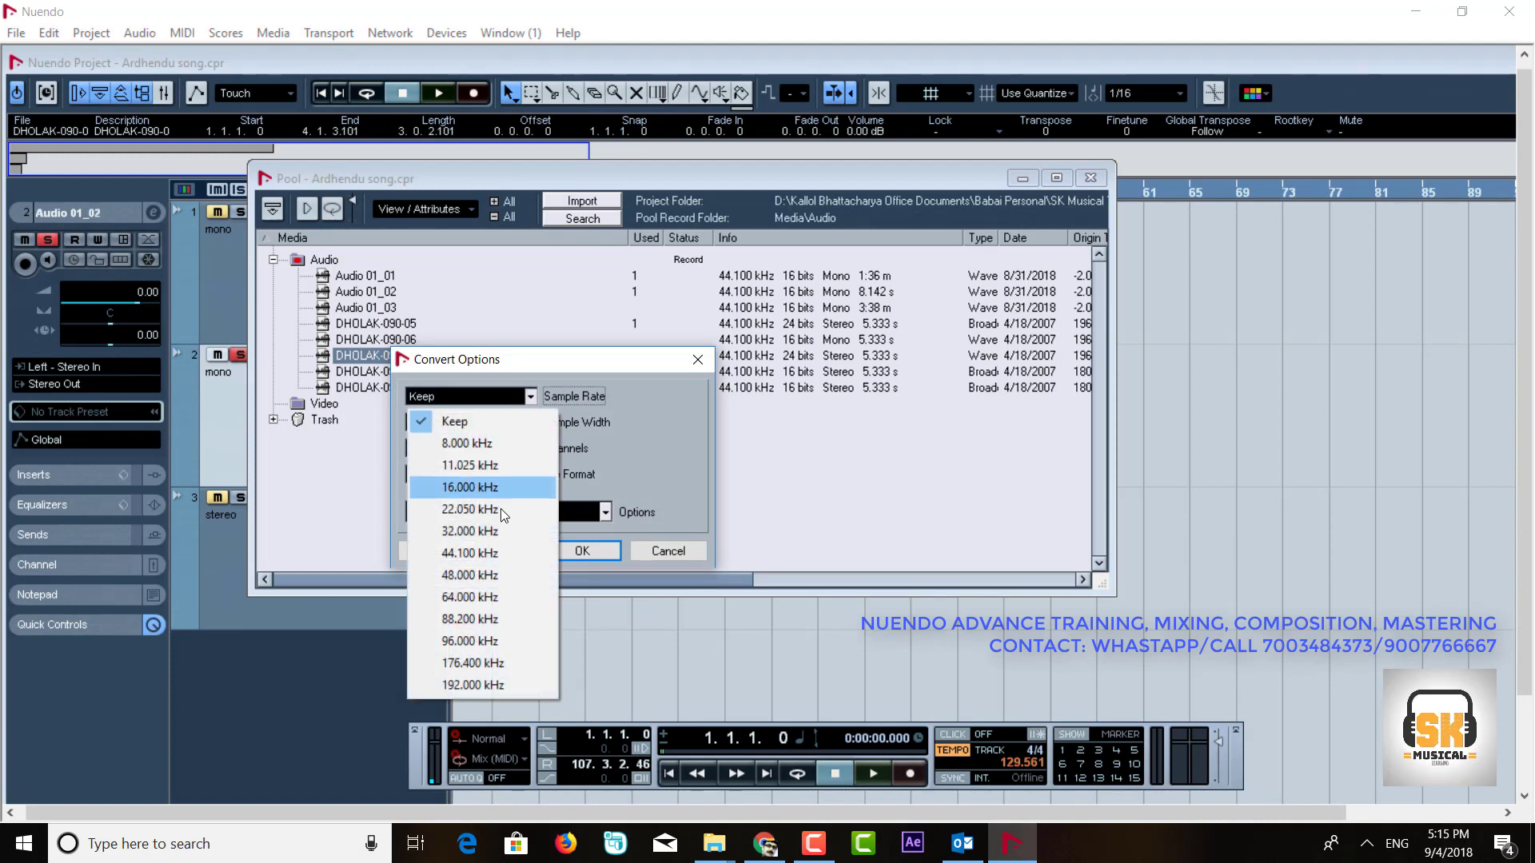
pyautogui.click(489, 554)
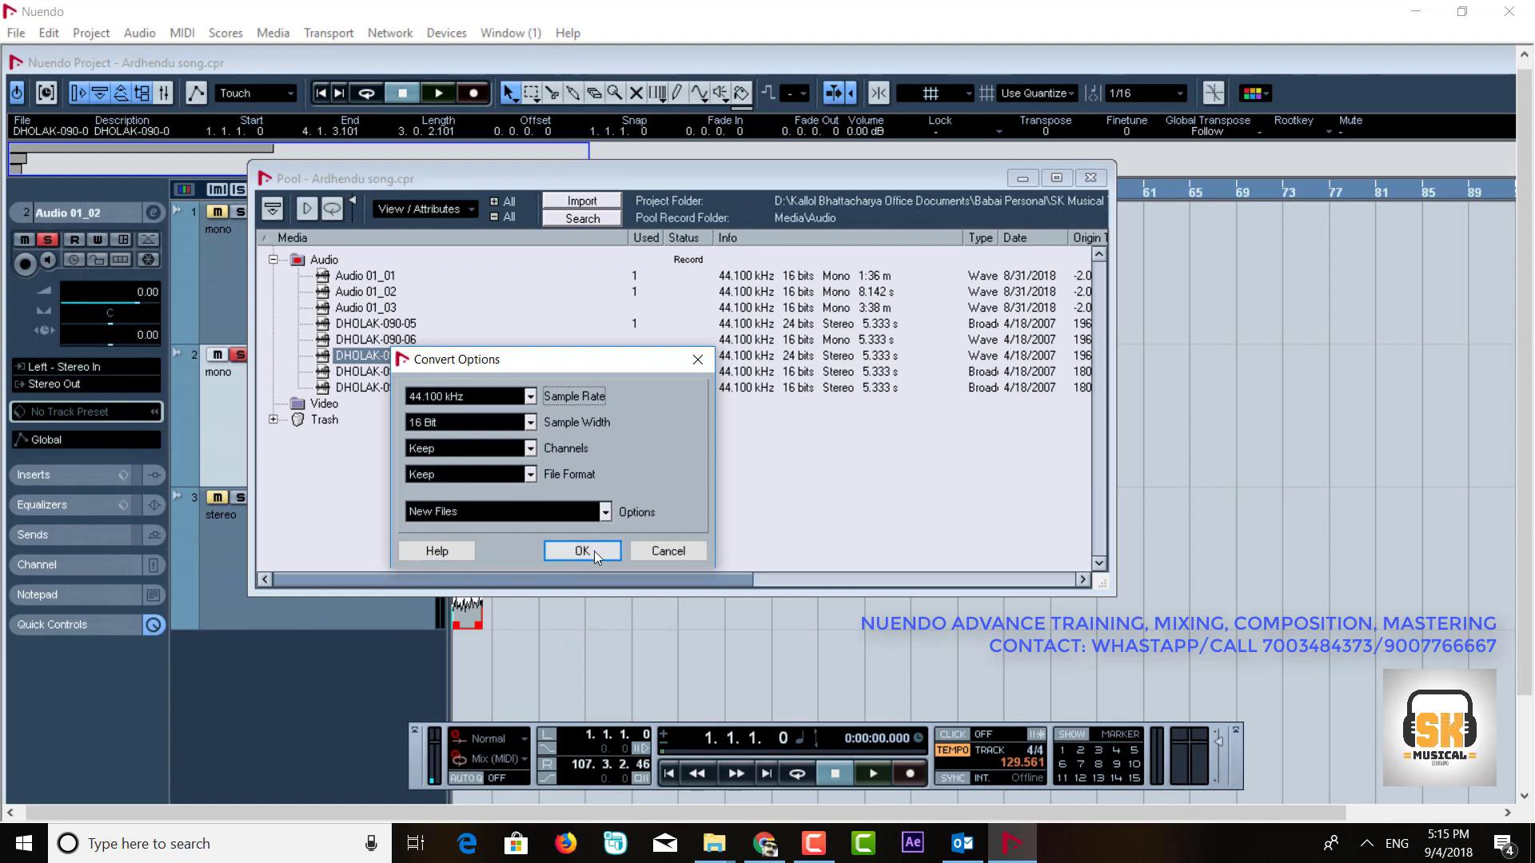
pyautogui.click(550, 512)
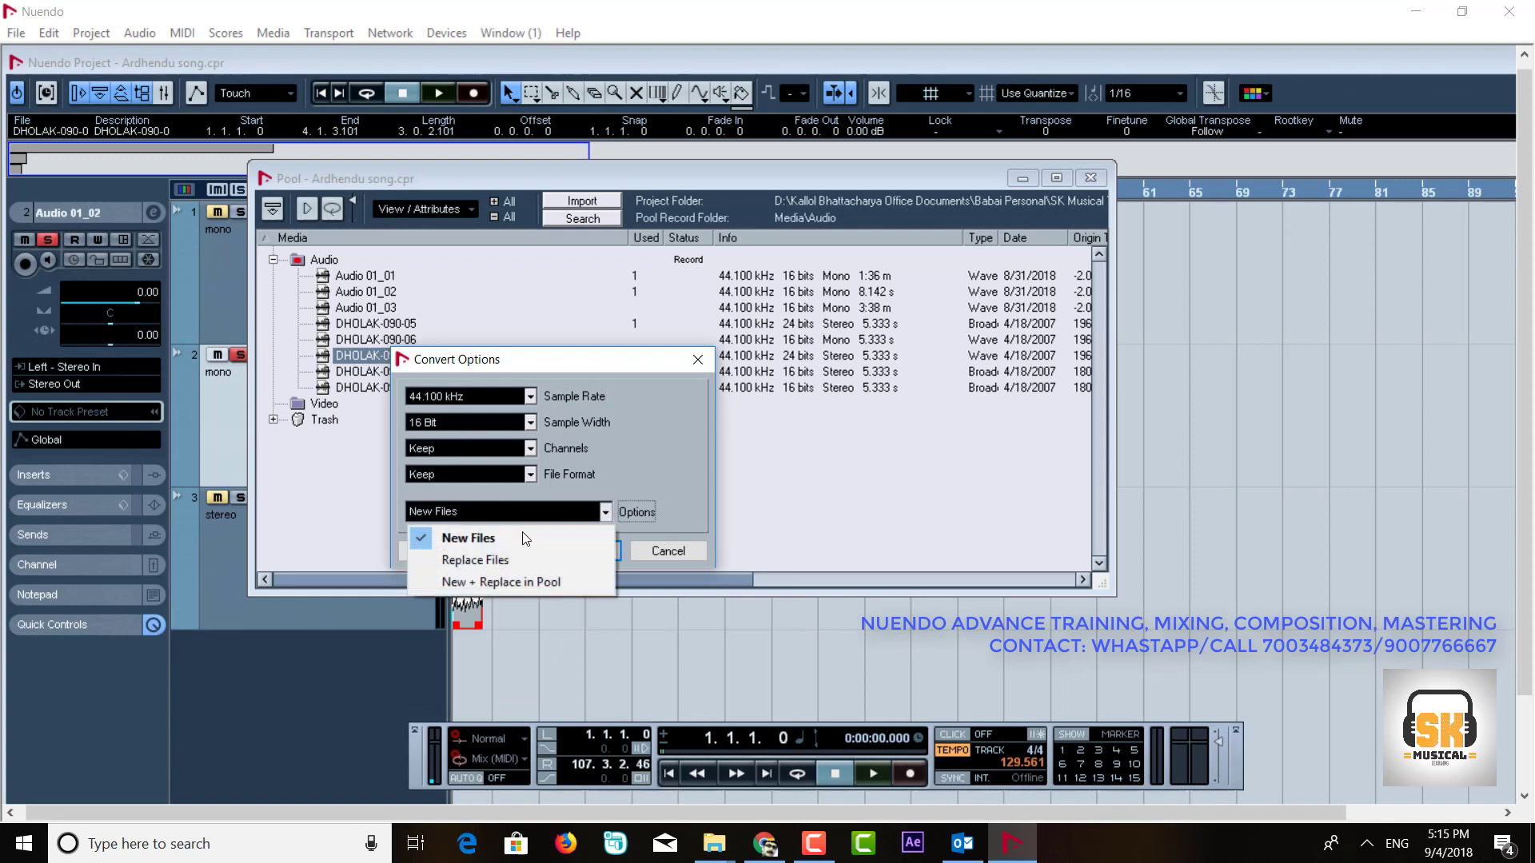
pyautogui.click(475, 559)
pyautogui.click(596, 554)
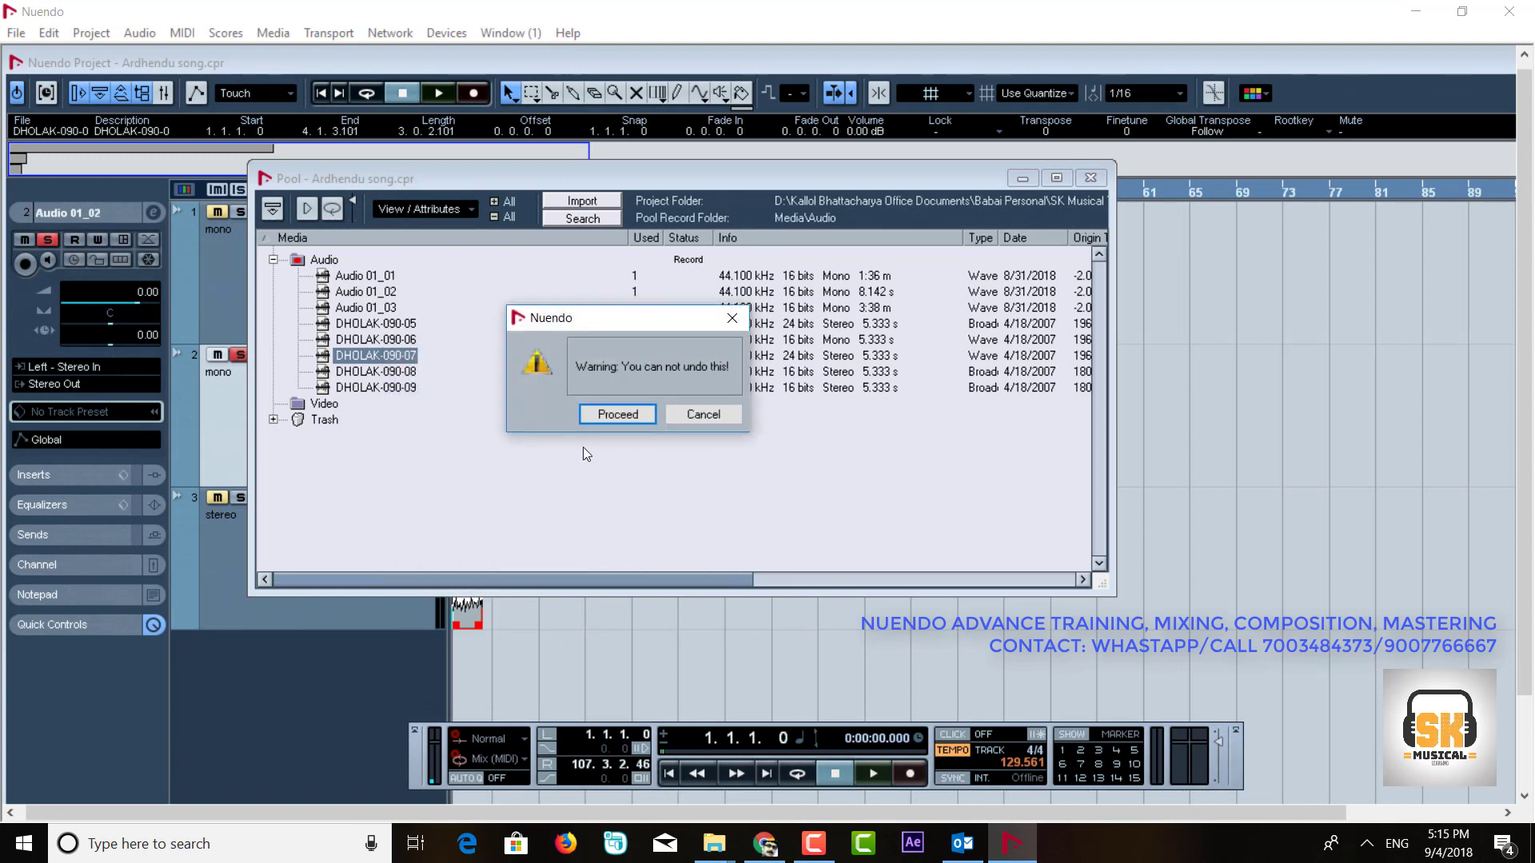
pyautogui.click(611, 414)
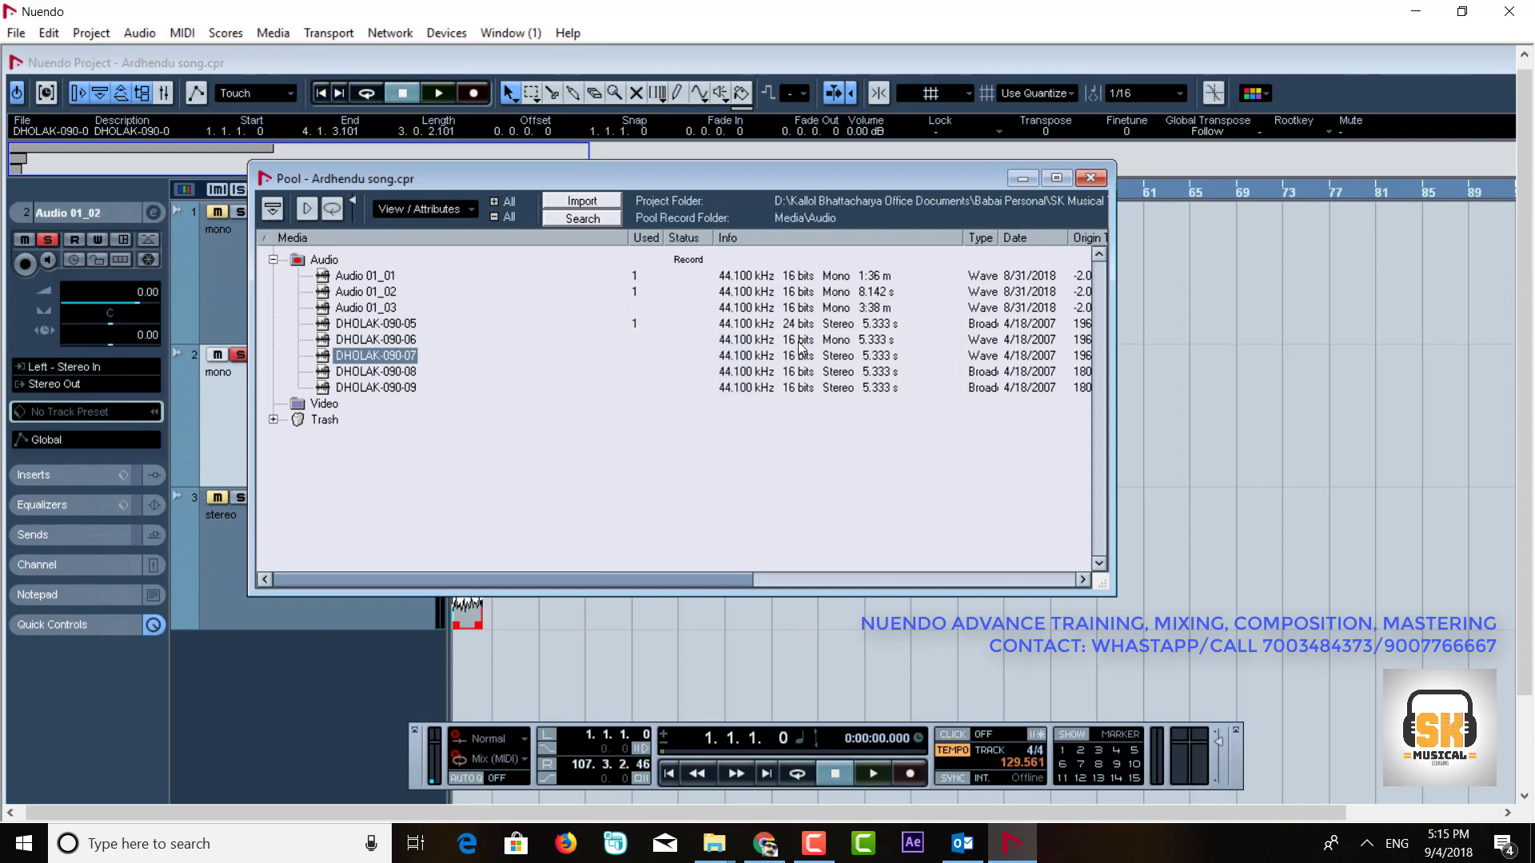
# - Convert DHOLAK-090-05 with the same 44.100 kHz, 16 Bit and Replace Files settings
pyautogui.click(396, 327)
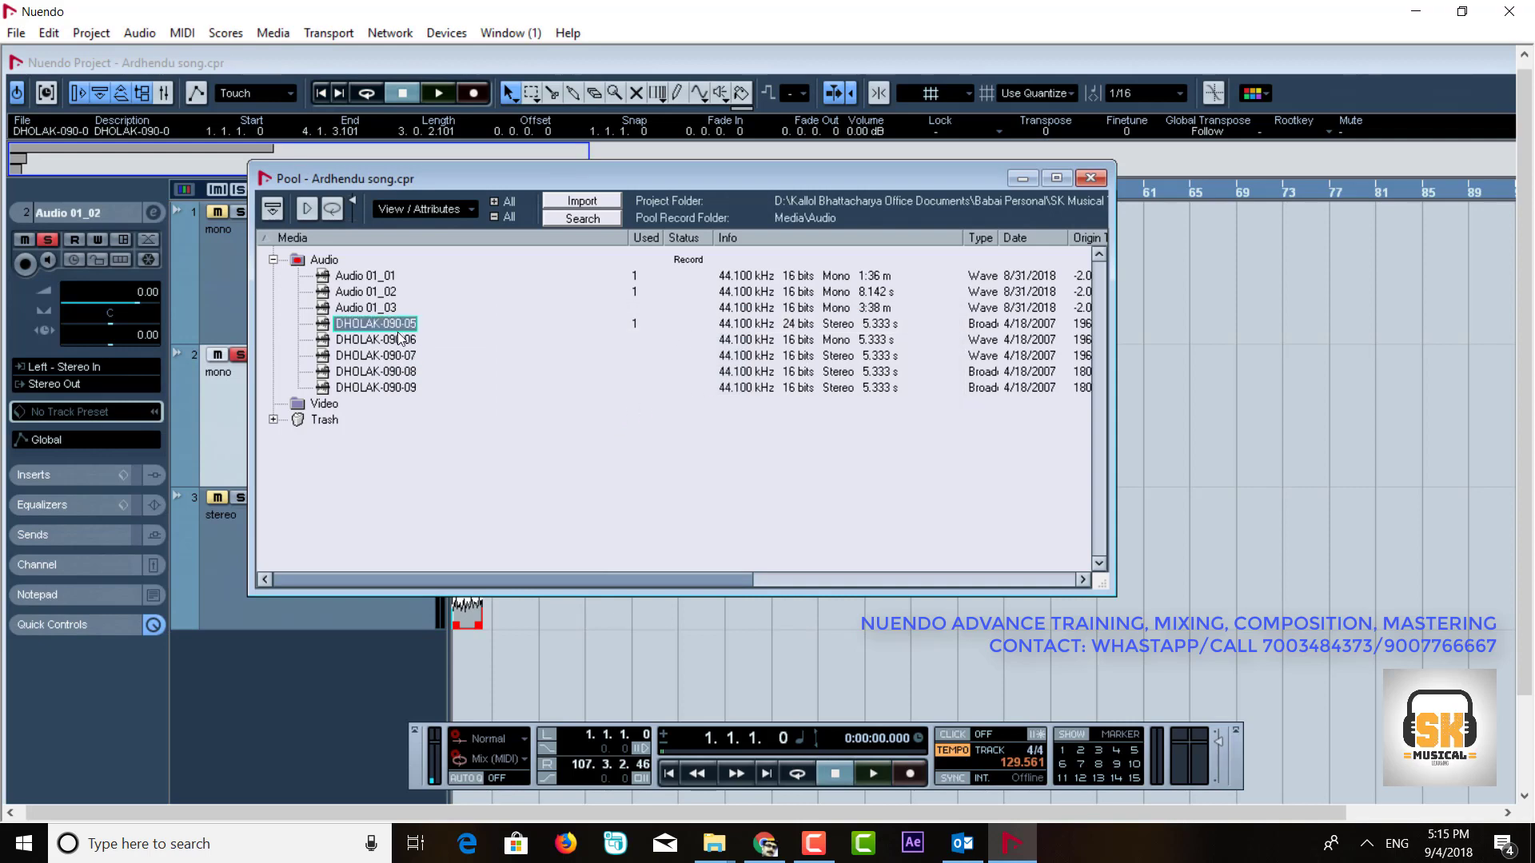
pyautogui.click(400, 342)
pyautogui.click(407, 325)
pyautogui.rightClick(409, 324)
pyautogui.click(473, 362)
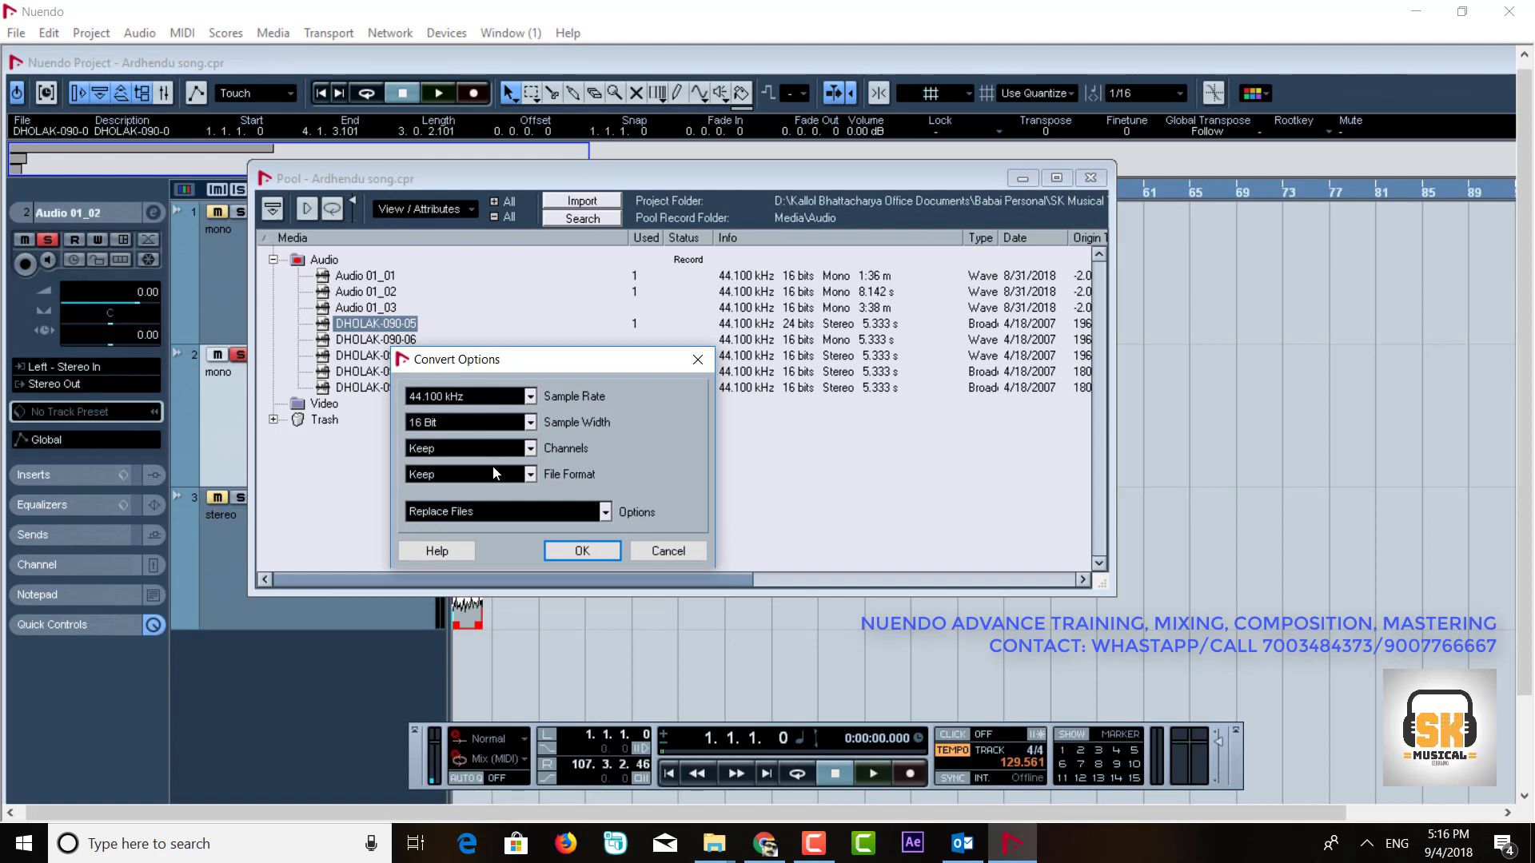
pyautogui.click(582, 552)
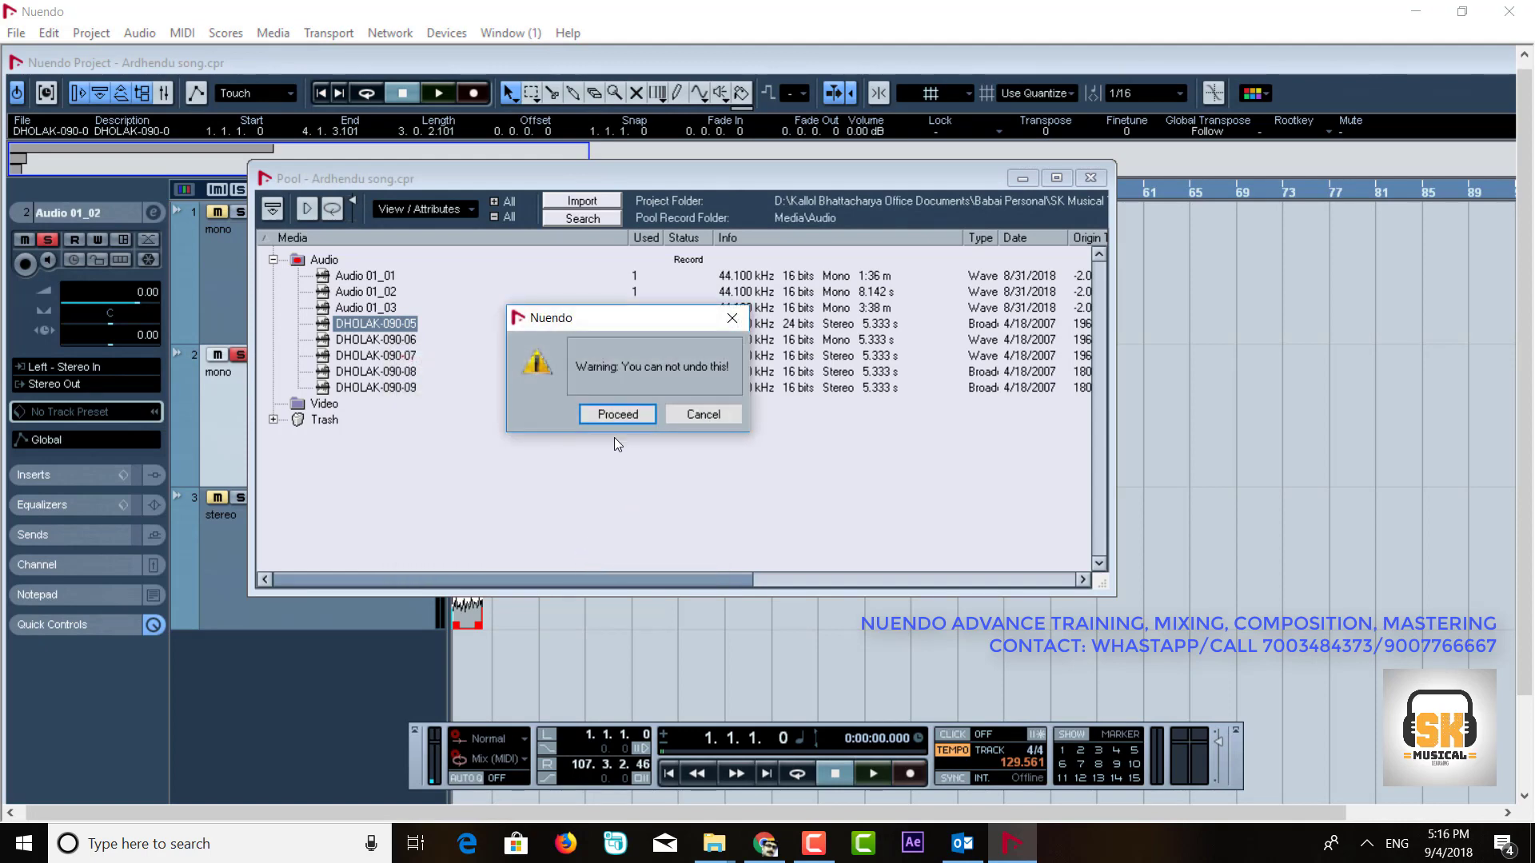
pyautogui.click(611, 412)
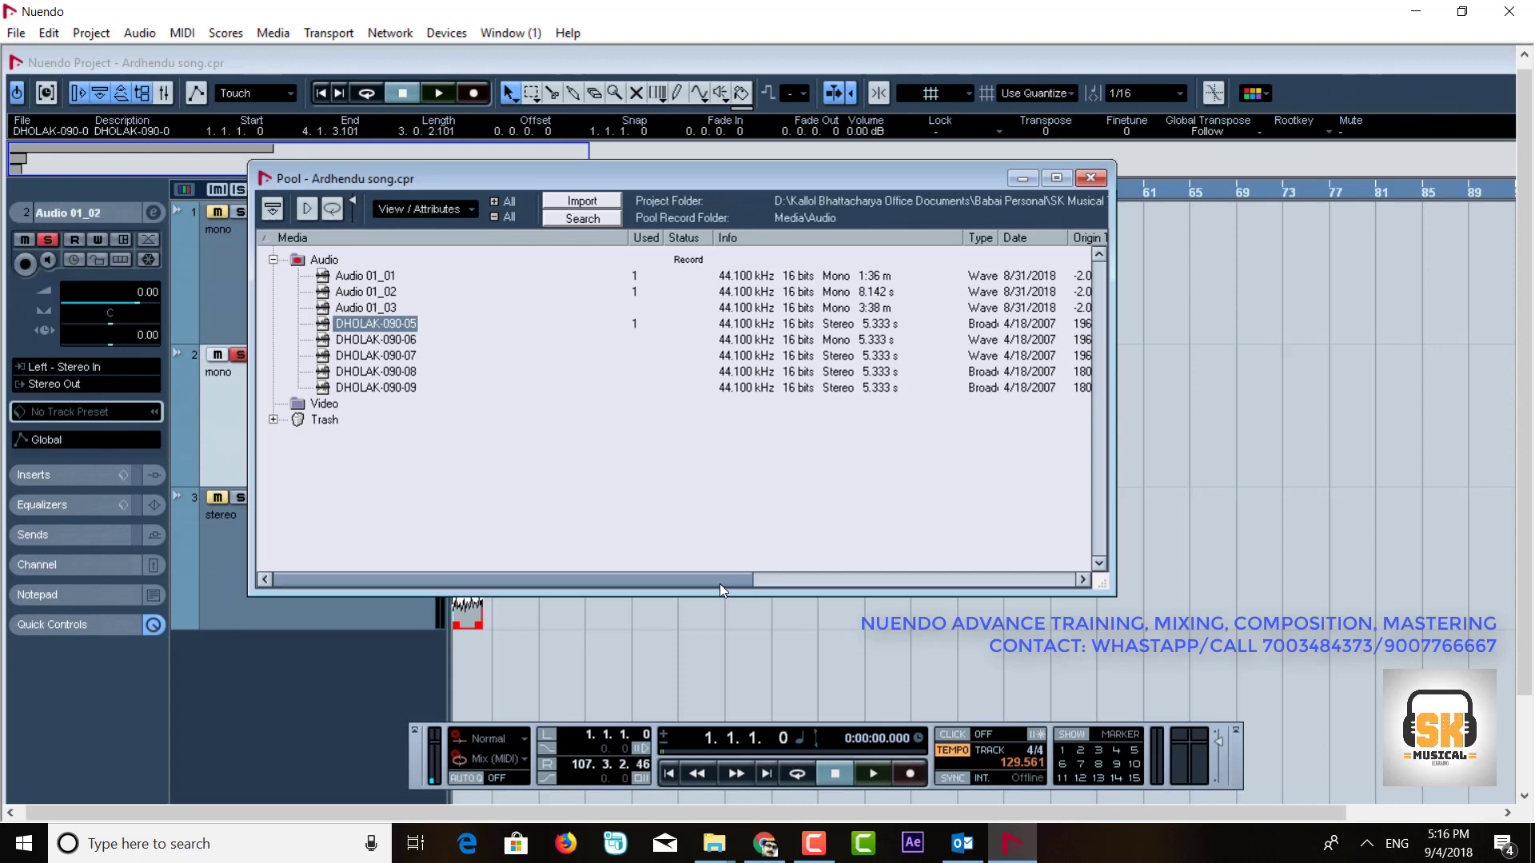
# - Widen the pool's Origin Time column and try the waveform images of the clips in the Image column
pyautogui.moveTo(720, 586); pyautogui.dragTo(871, 582)
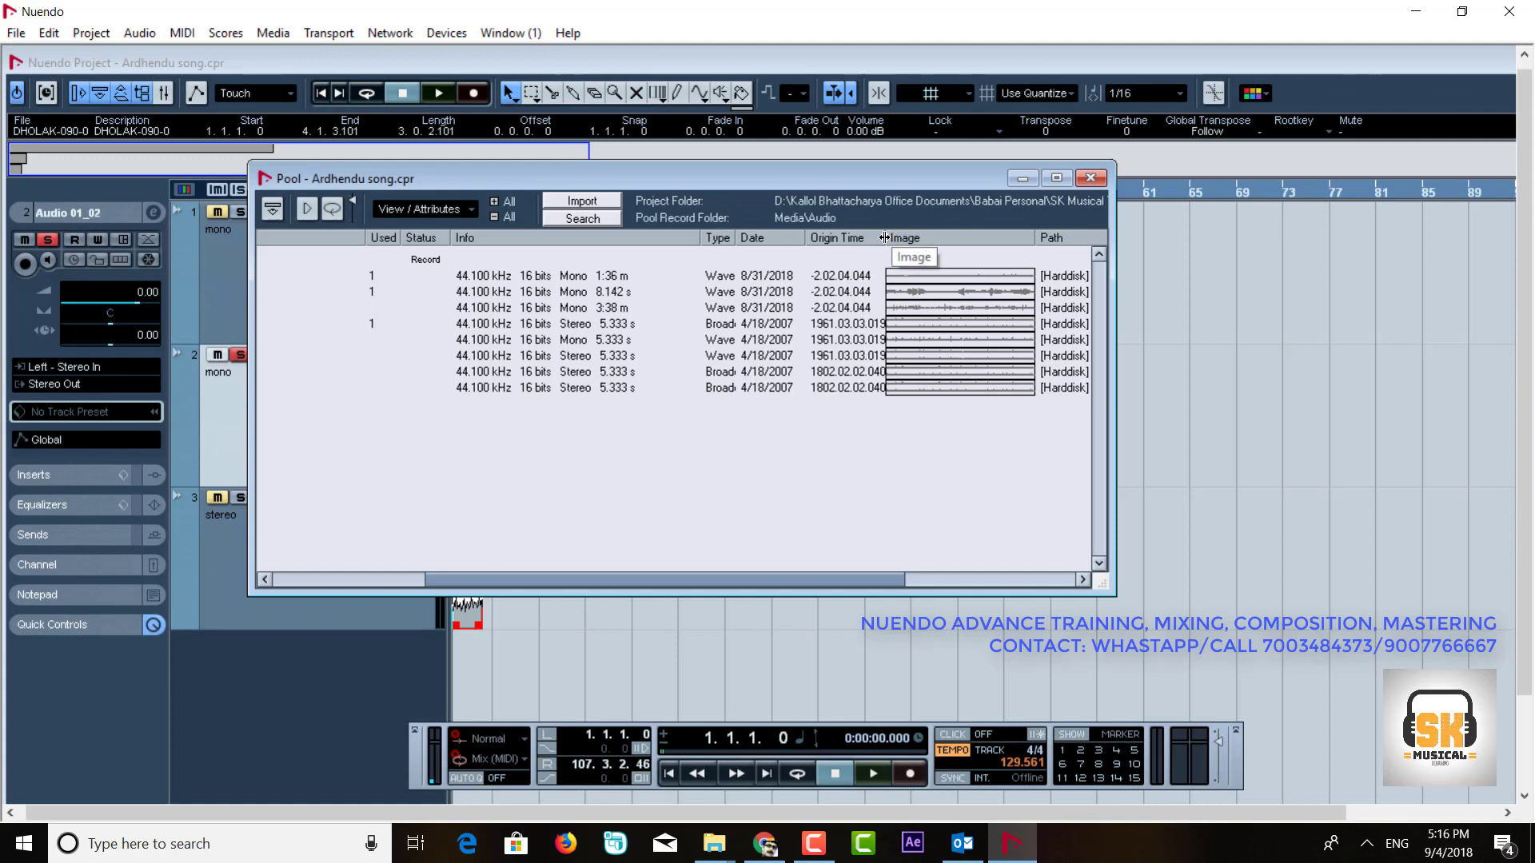
pyautogui.moveTo(886, 237); pyautogui.dragTo(903, 238)
pyautogui.moveTo(841, 578); pyautogui.dragTo(963, 549)
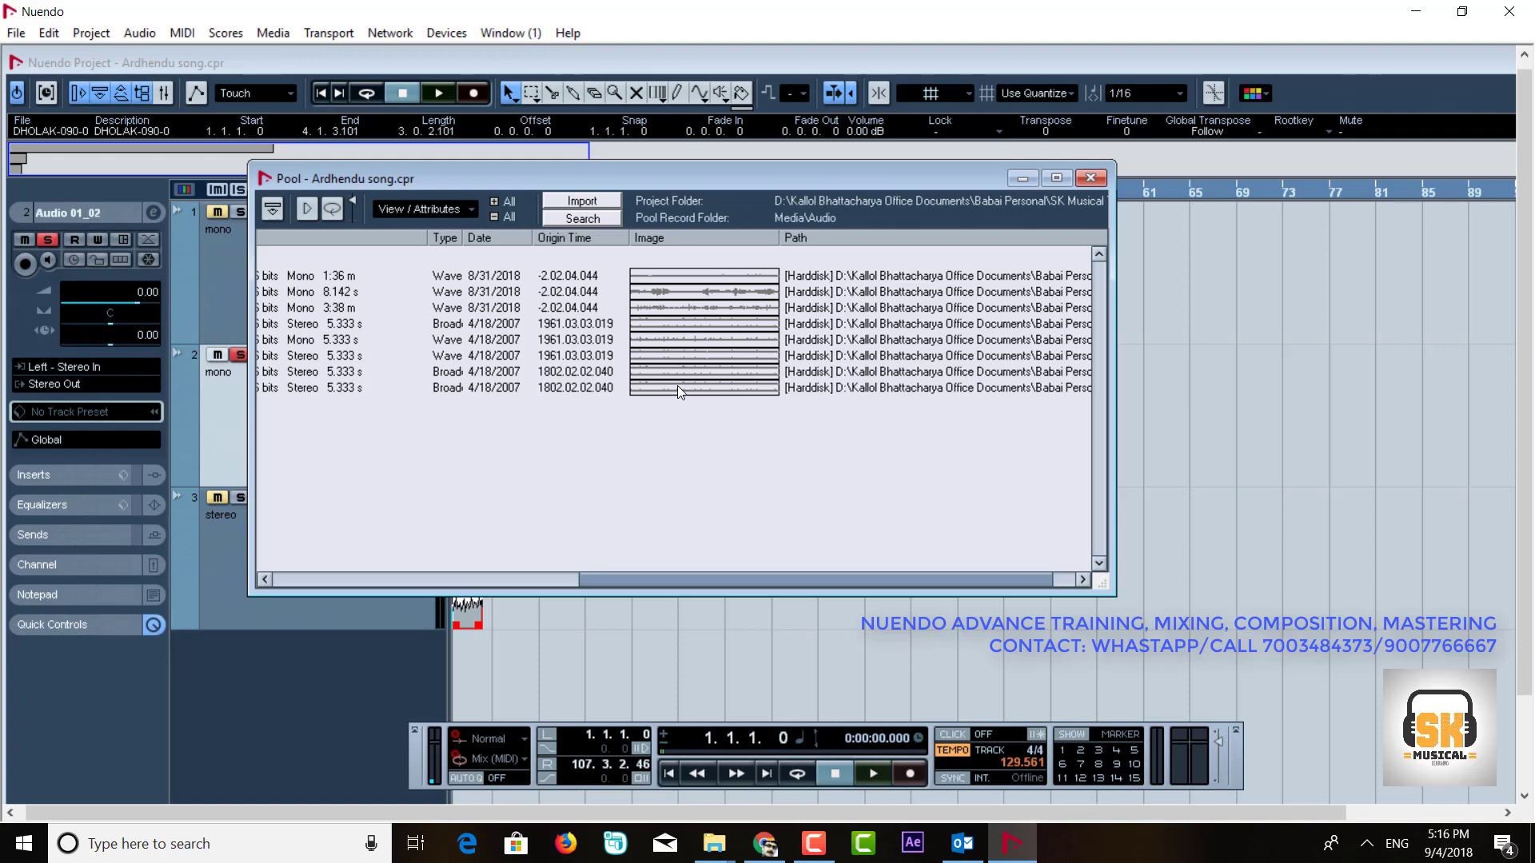
pyautogui.click(678, 387)
pyautogui.click(697, 294)
# - Reposition the pool window over the project and show its info line
pyautogui.moveTo(697, 183); pyautogui.dragTo(1126, 380)
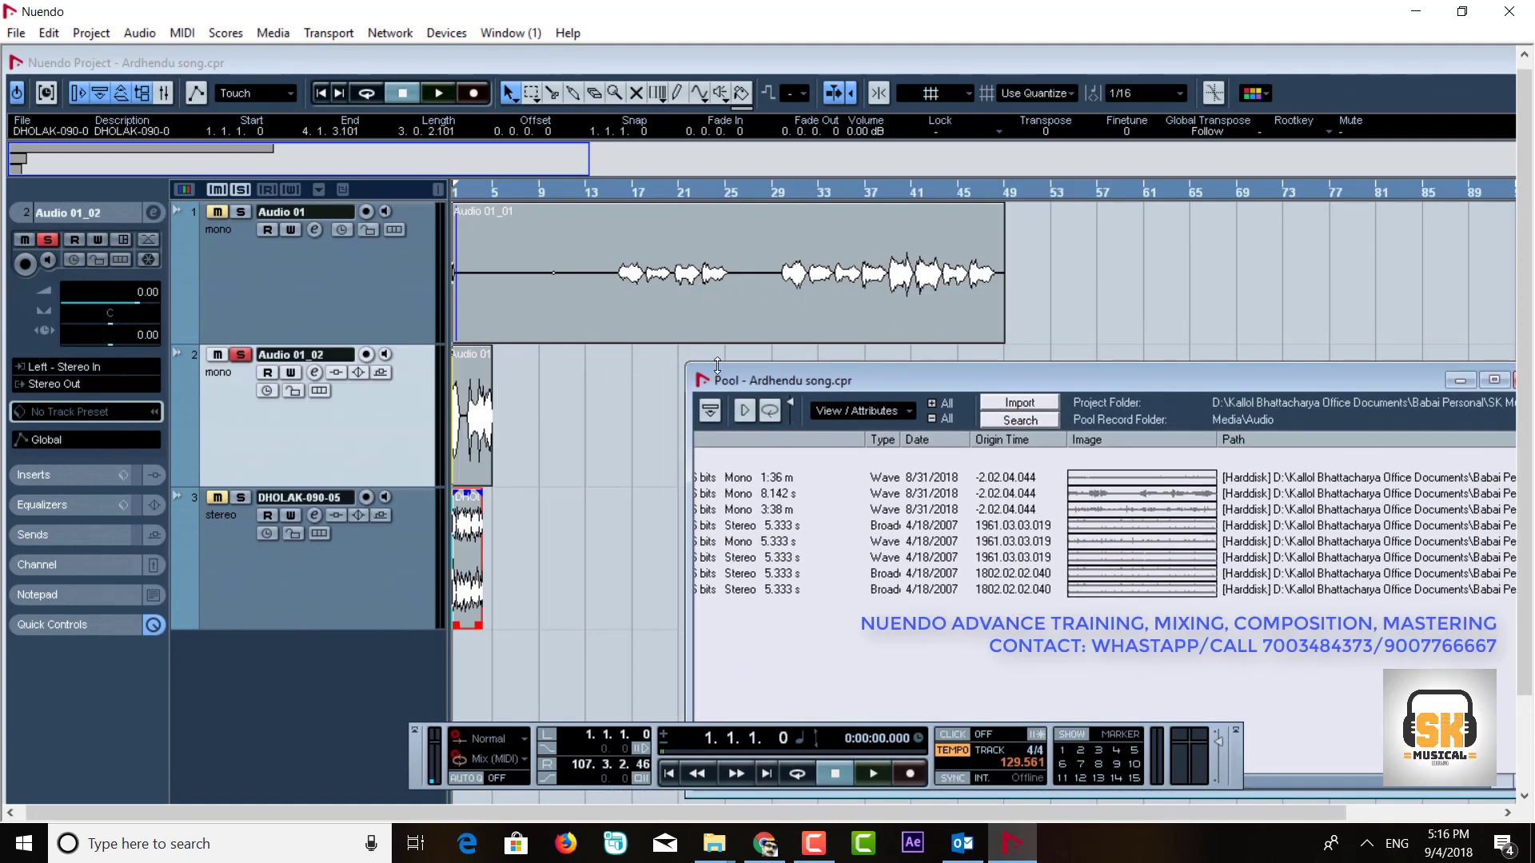
pyautogui.moveTo(774, 379); pyautogui.dragTo(393, 221)
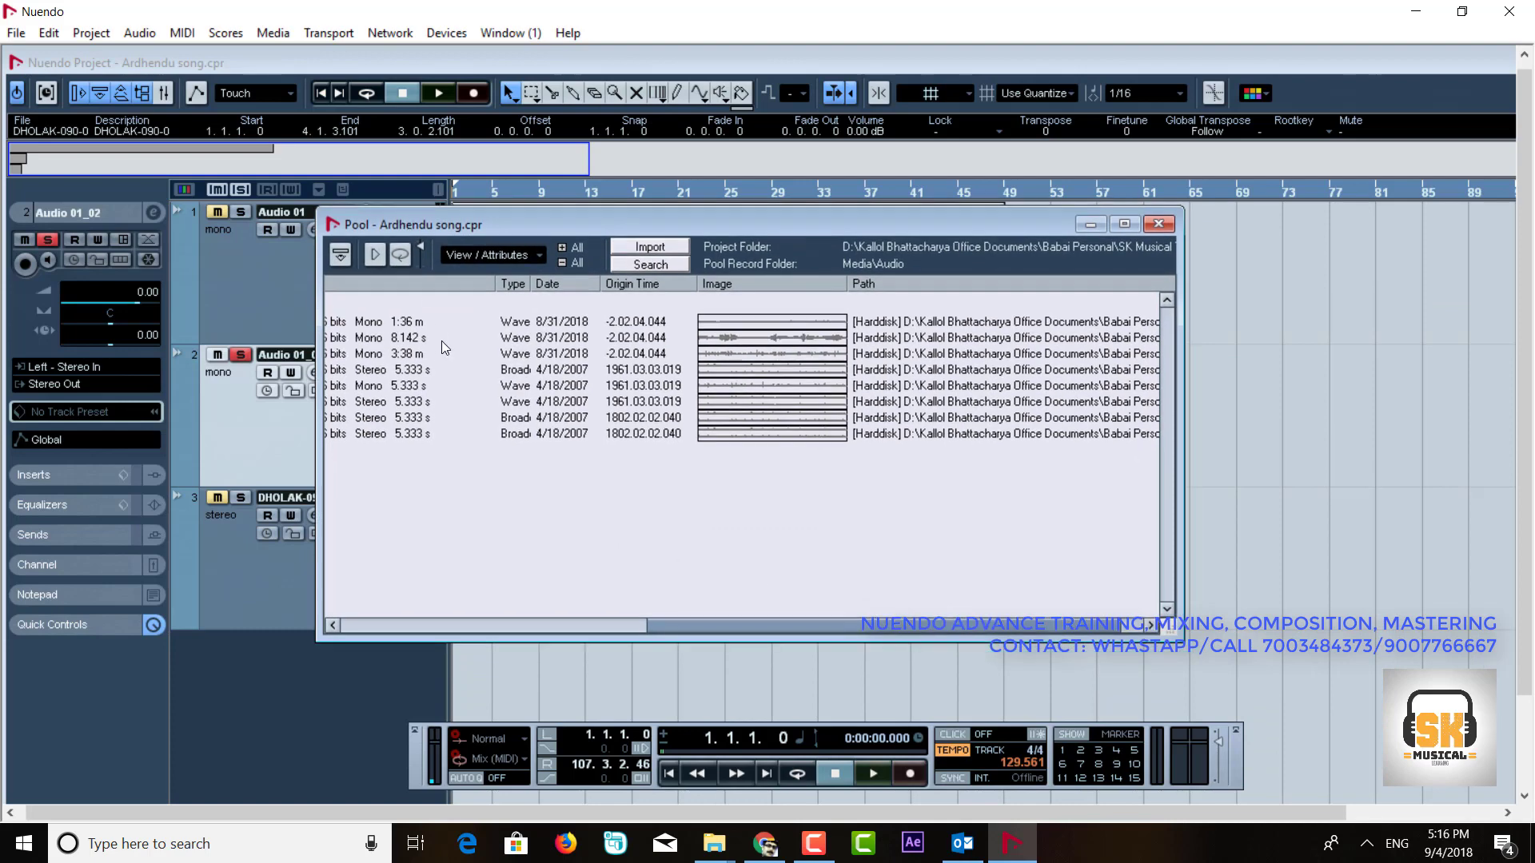
pyautogui.click(339, 256)
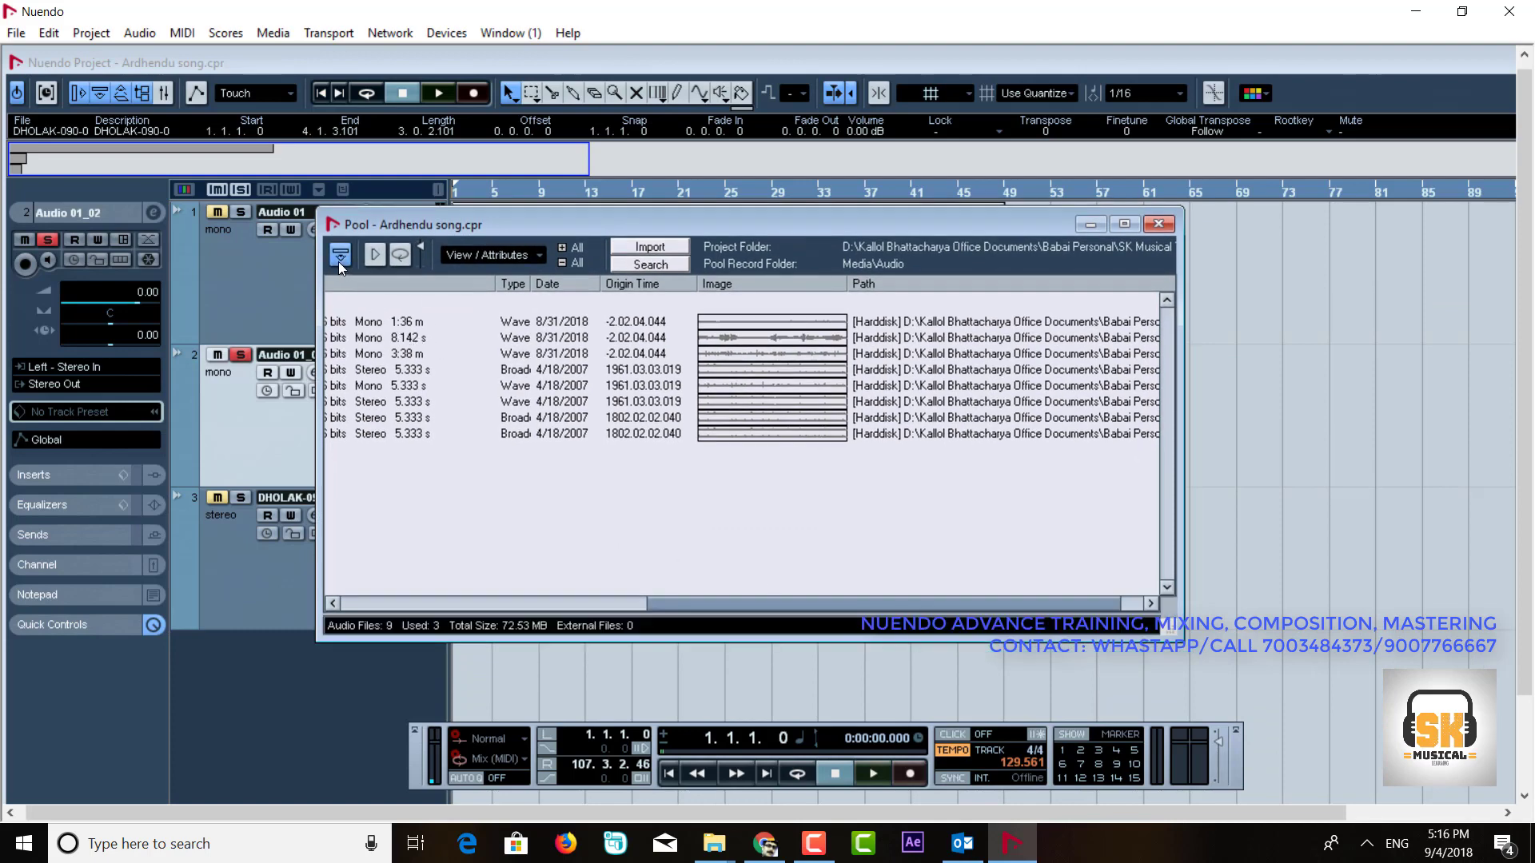
pyautogui.moveTo(404, 328)
pyautogui.moveTo(704, 611); pyautogui.dragTo(385, 593)
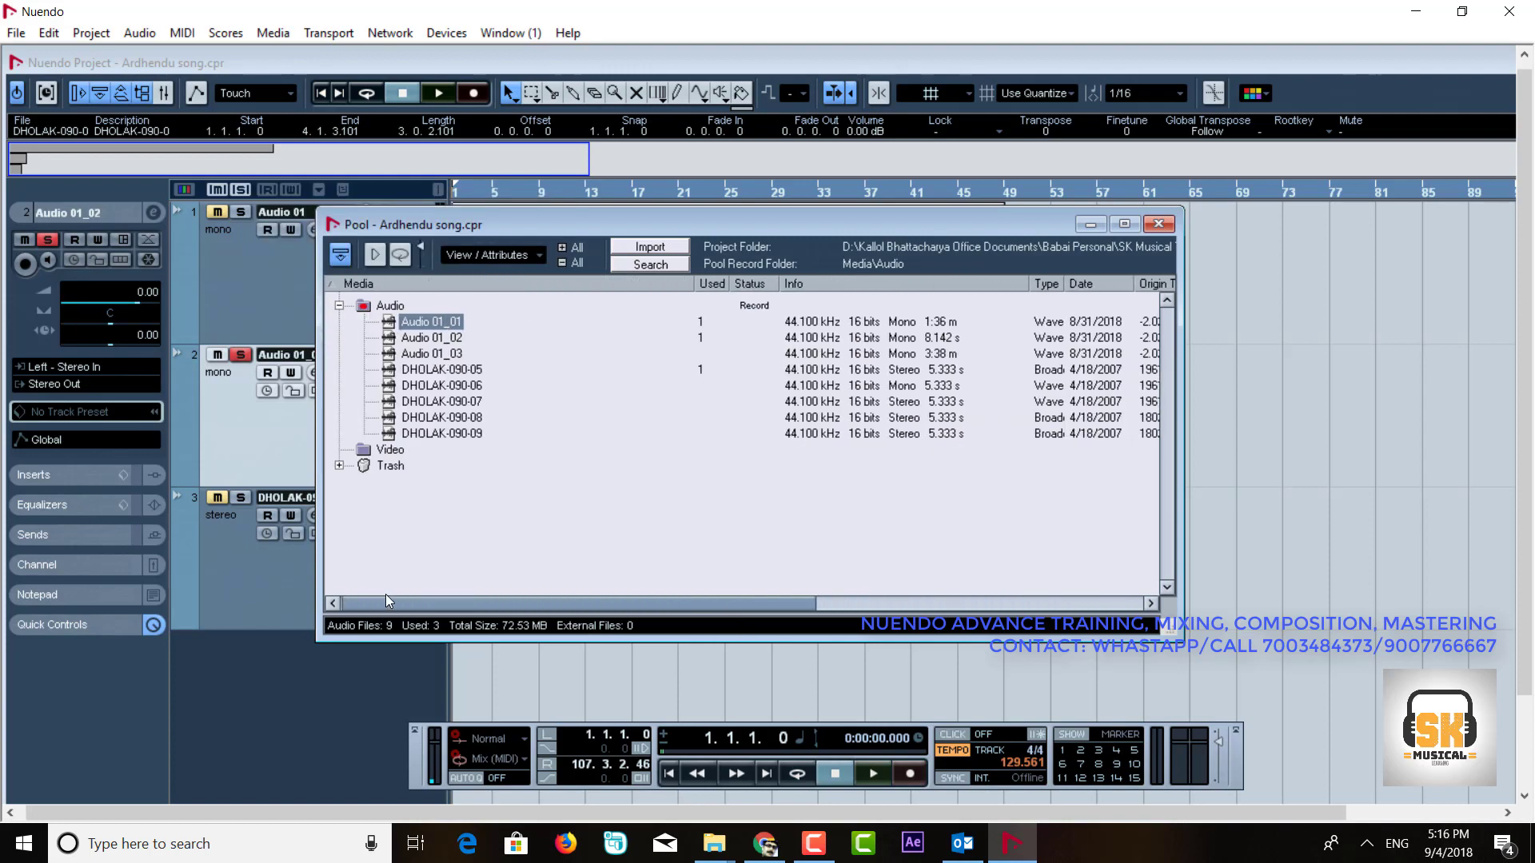
# - Turn on looped playback for auditioning pool clips and bring up the audition volume fader
pyautogui.click(397, 256)
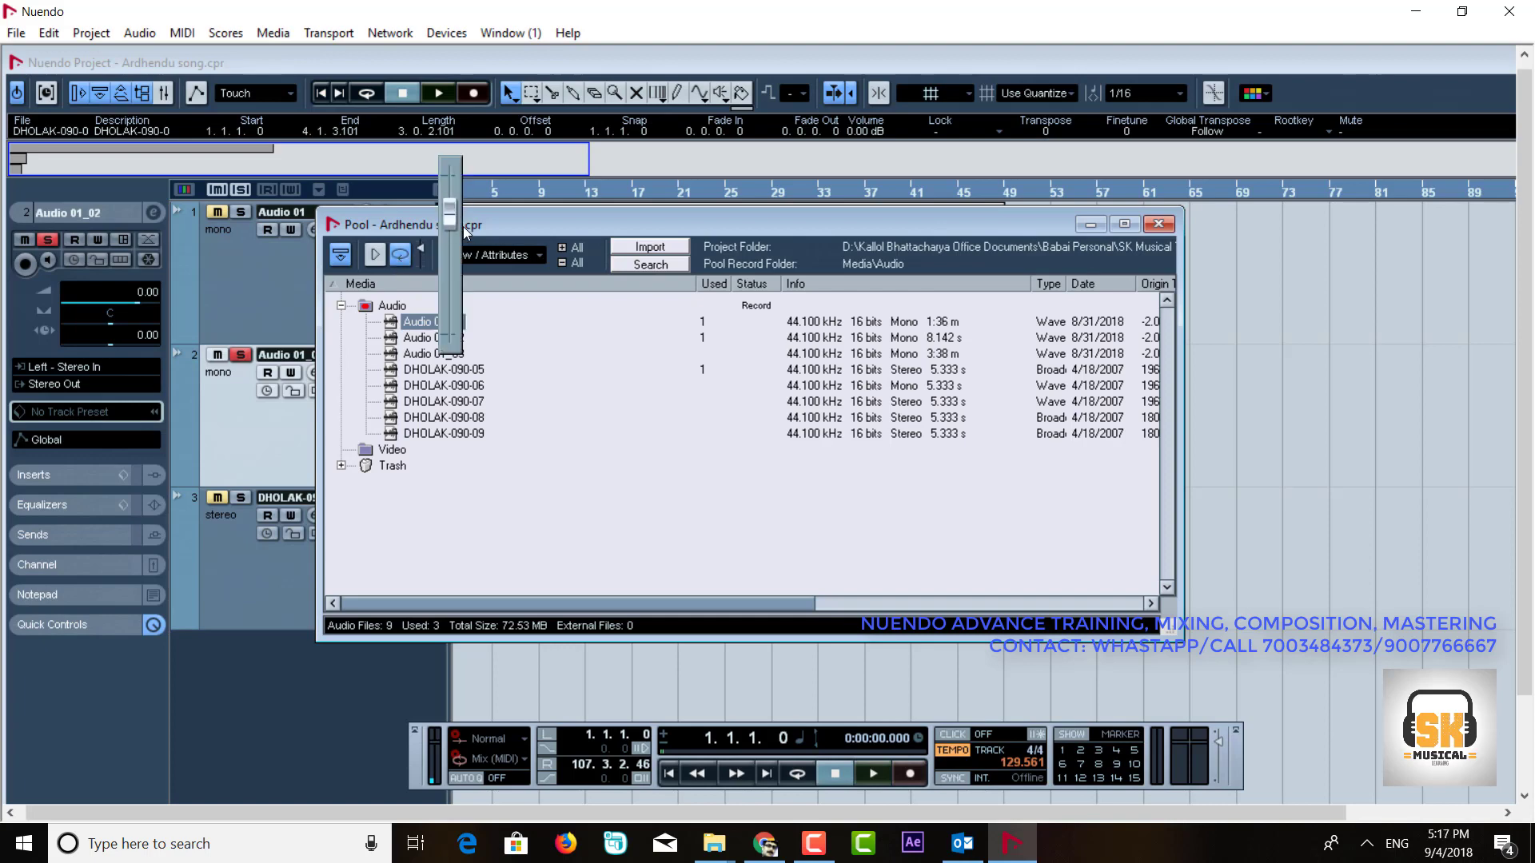
pyautogui.click(421, 251)
pyautogui.moveTo(475, 250); pyautogui.dragTo(504, 210)
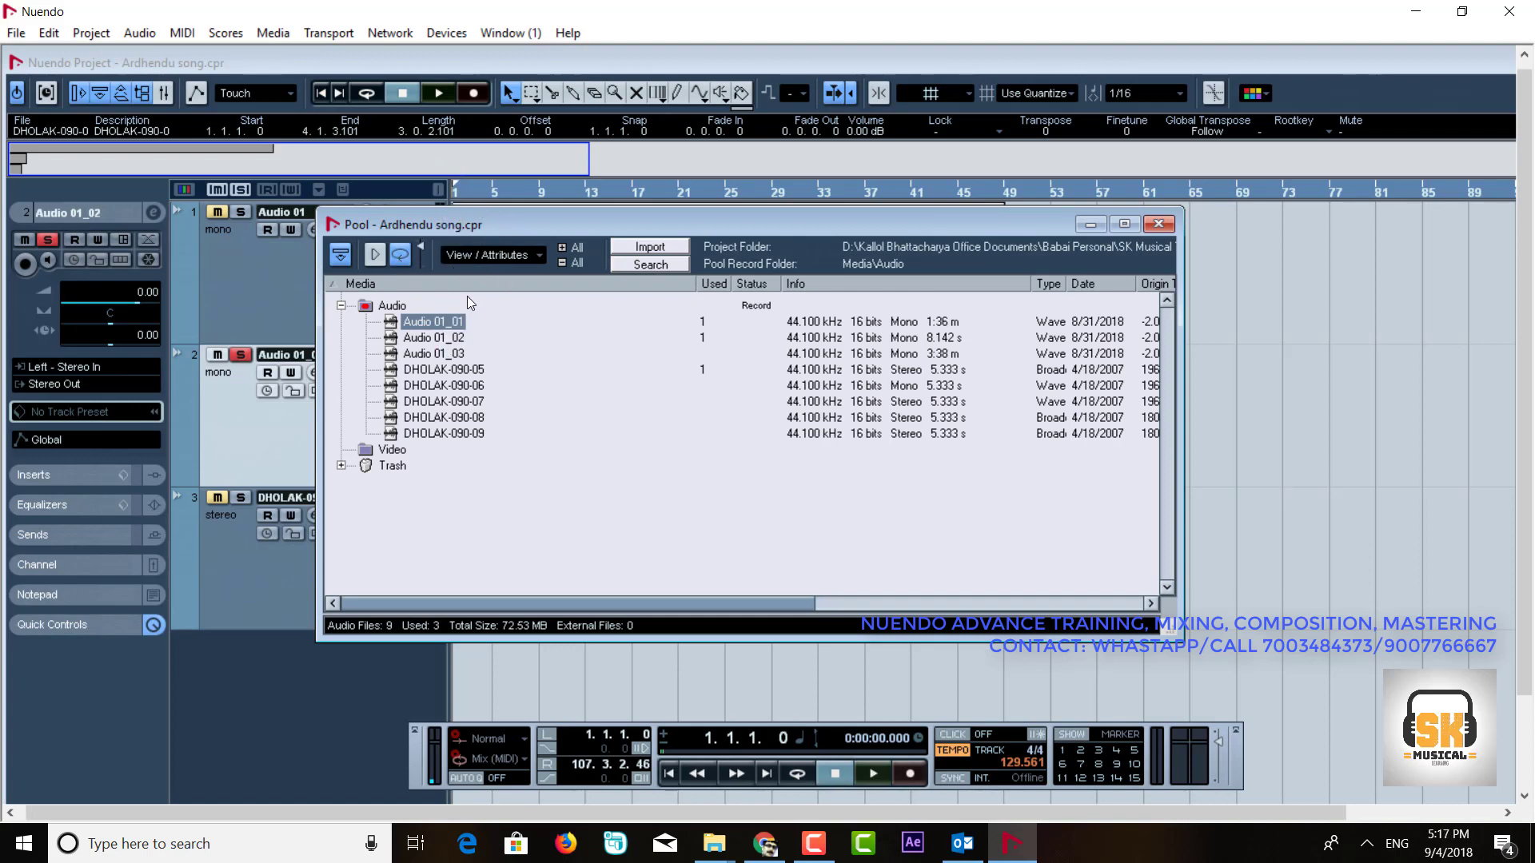
# - Add the Straighten Up, Tempo, Signature and Root Key columns to the pool and show all remaining attributes
pyautogui.click(512, 254)
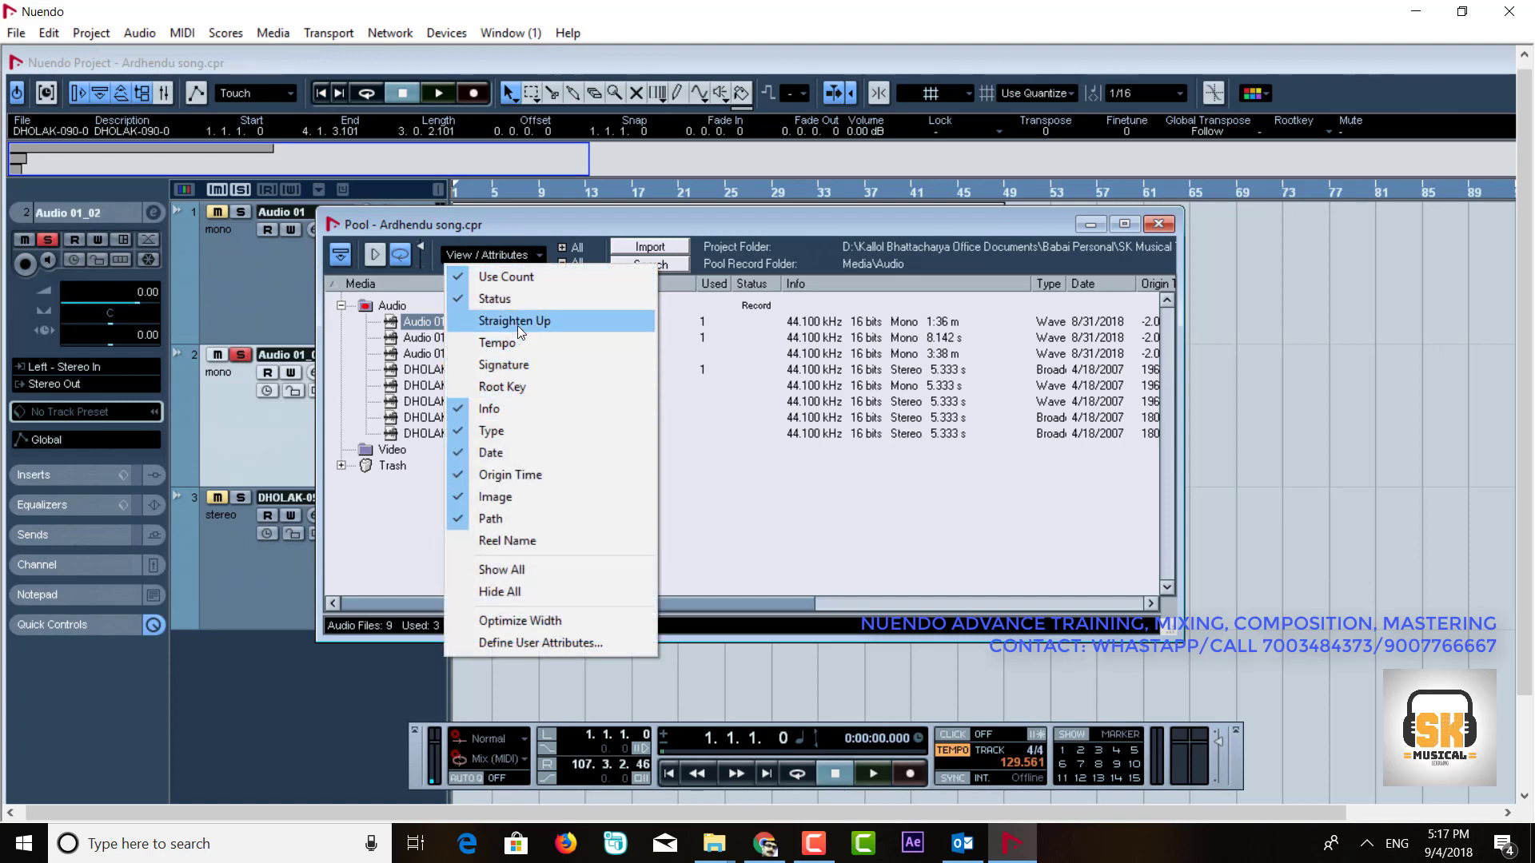
pyautogui.click(516, 323)
pyautogui.click(497, 255)
pyautogui.click(499, 342)
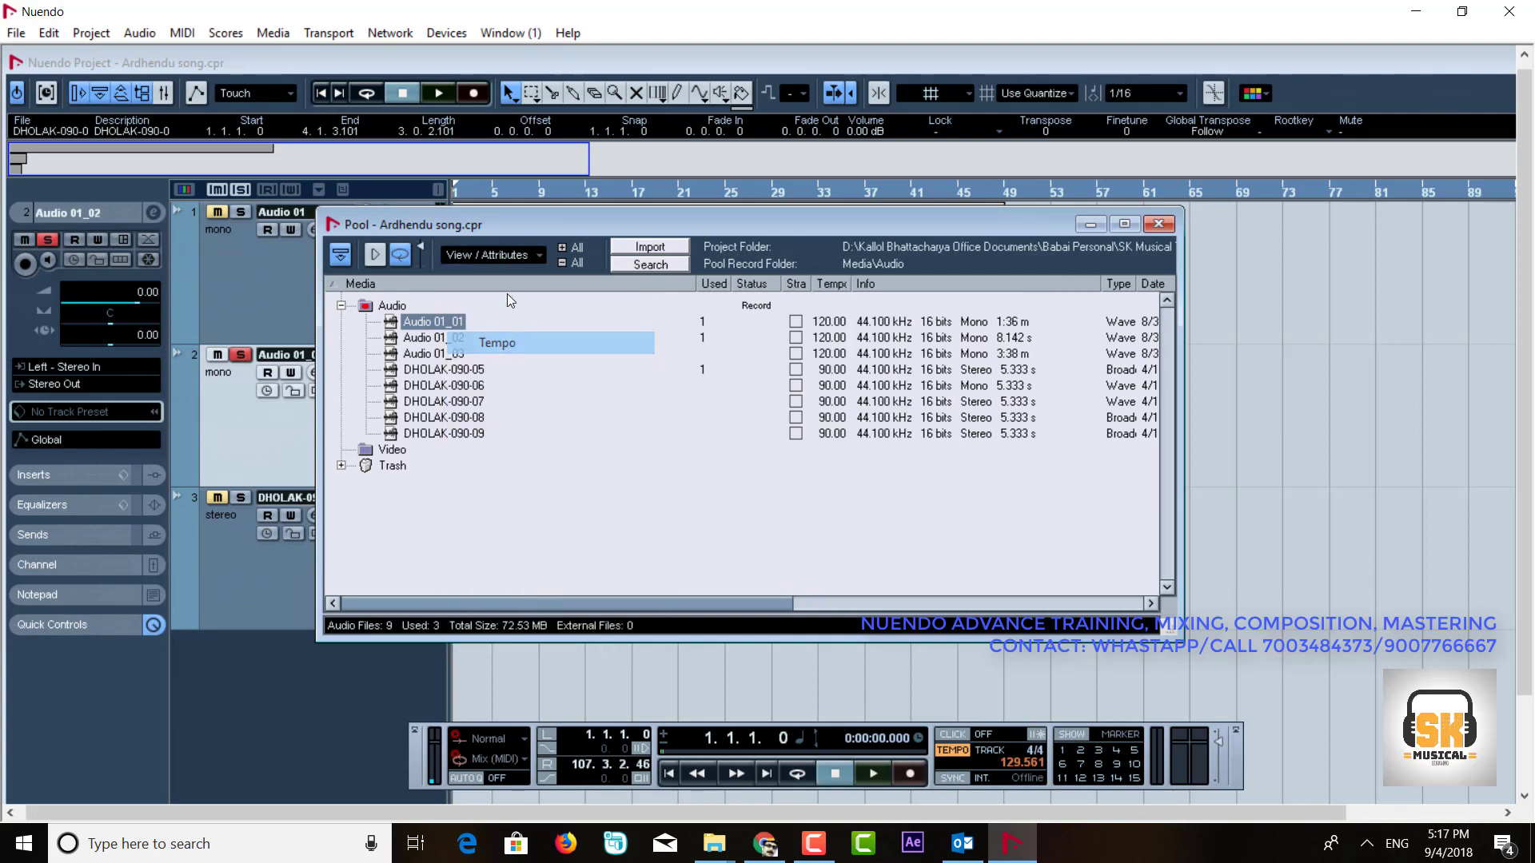
pyautogui.click(496, 255)
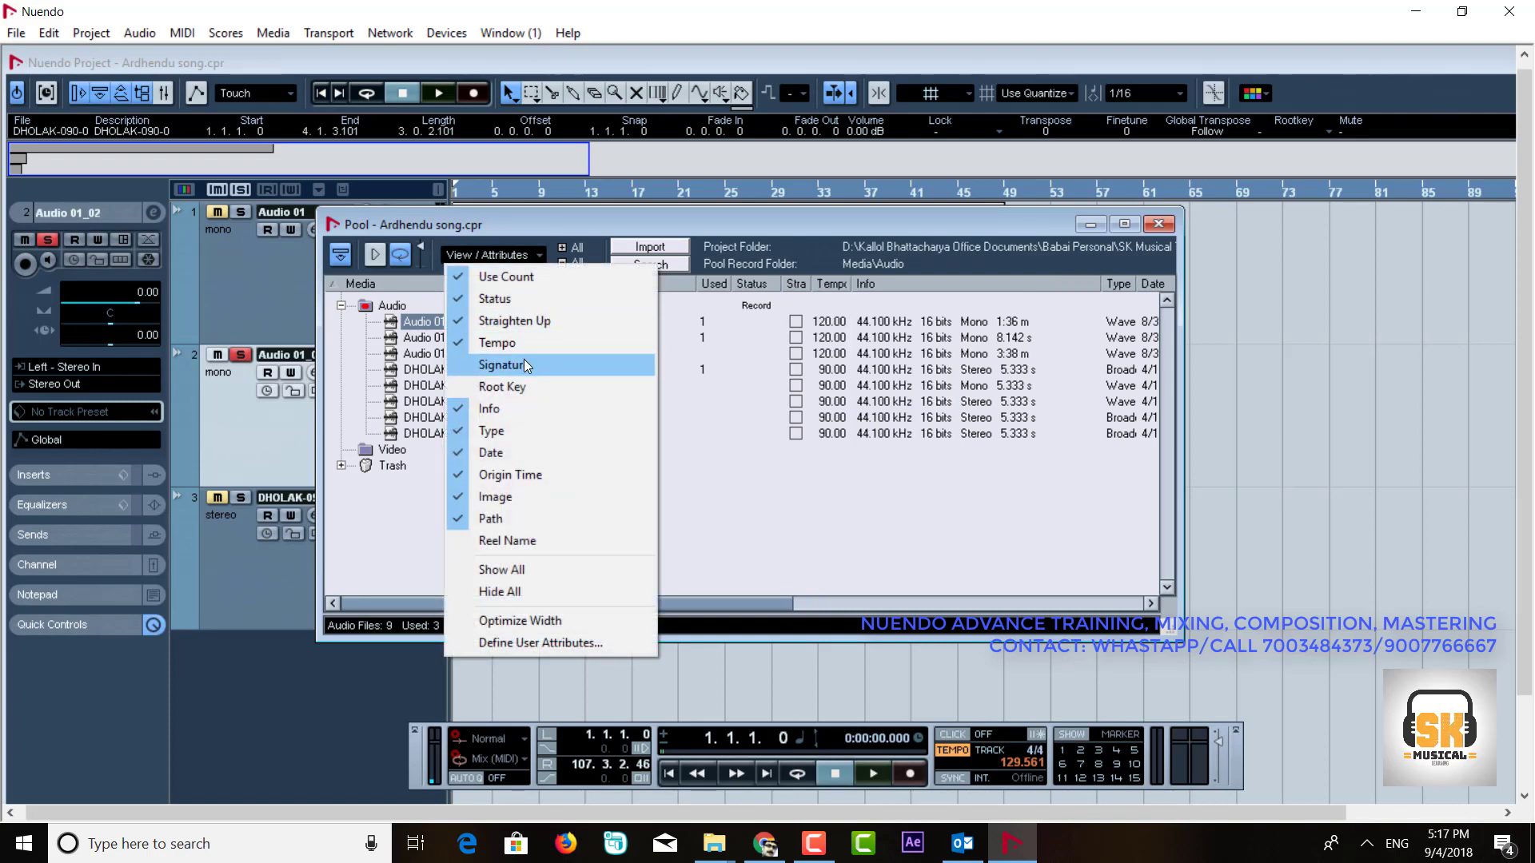
pyautogui.click(579, 369)
pyautogui.click(530, 258)
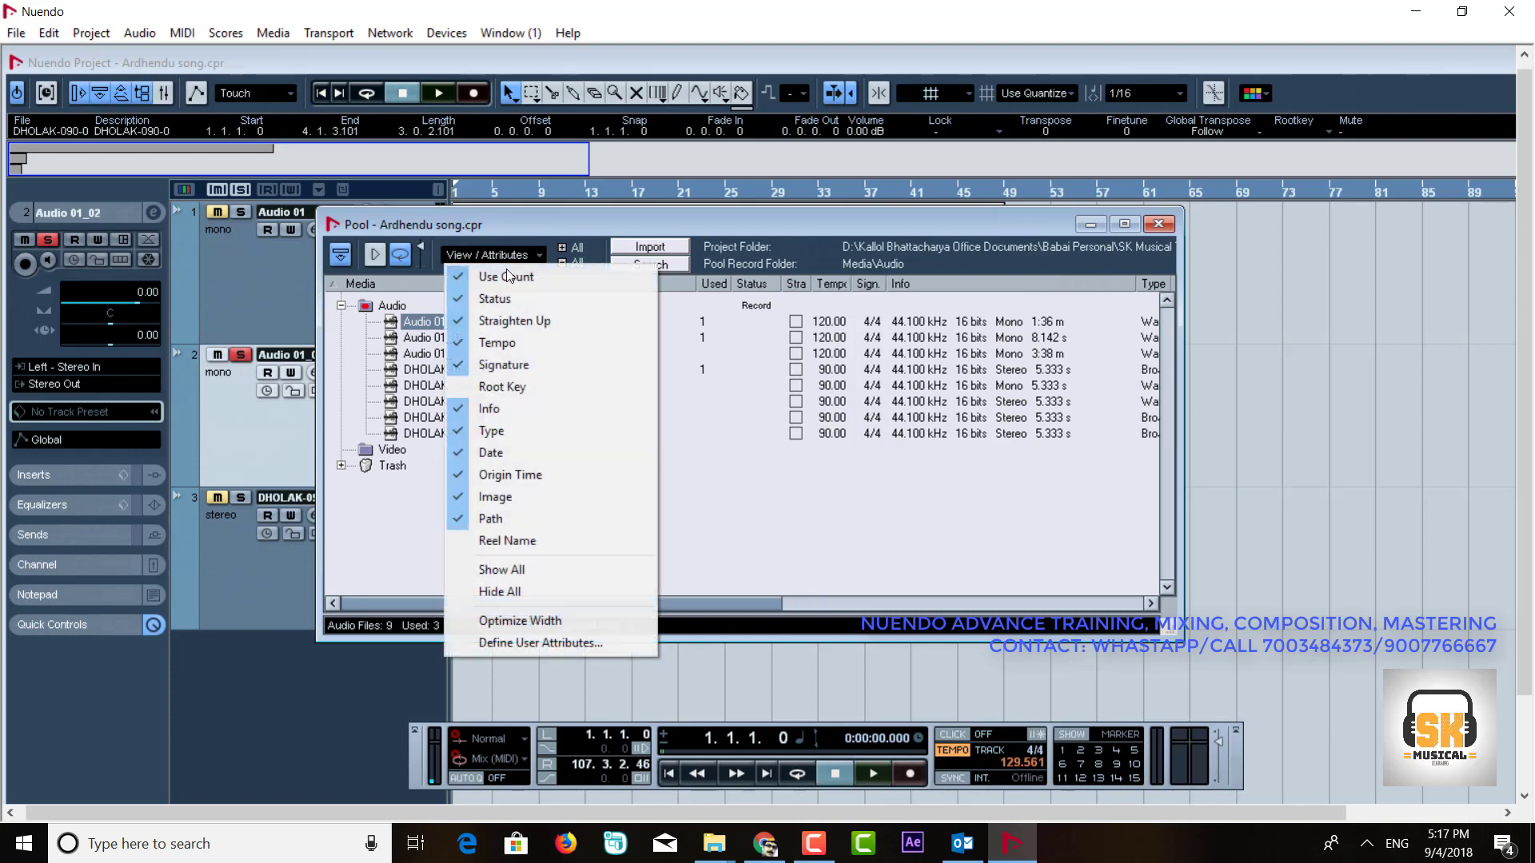
pyautogui.click(521, 389)
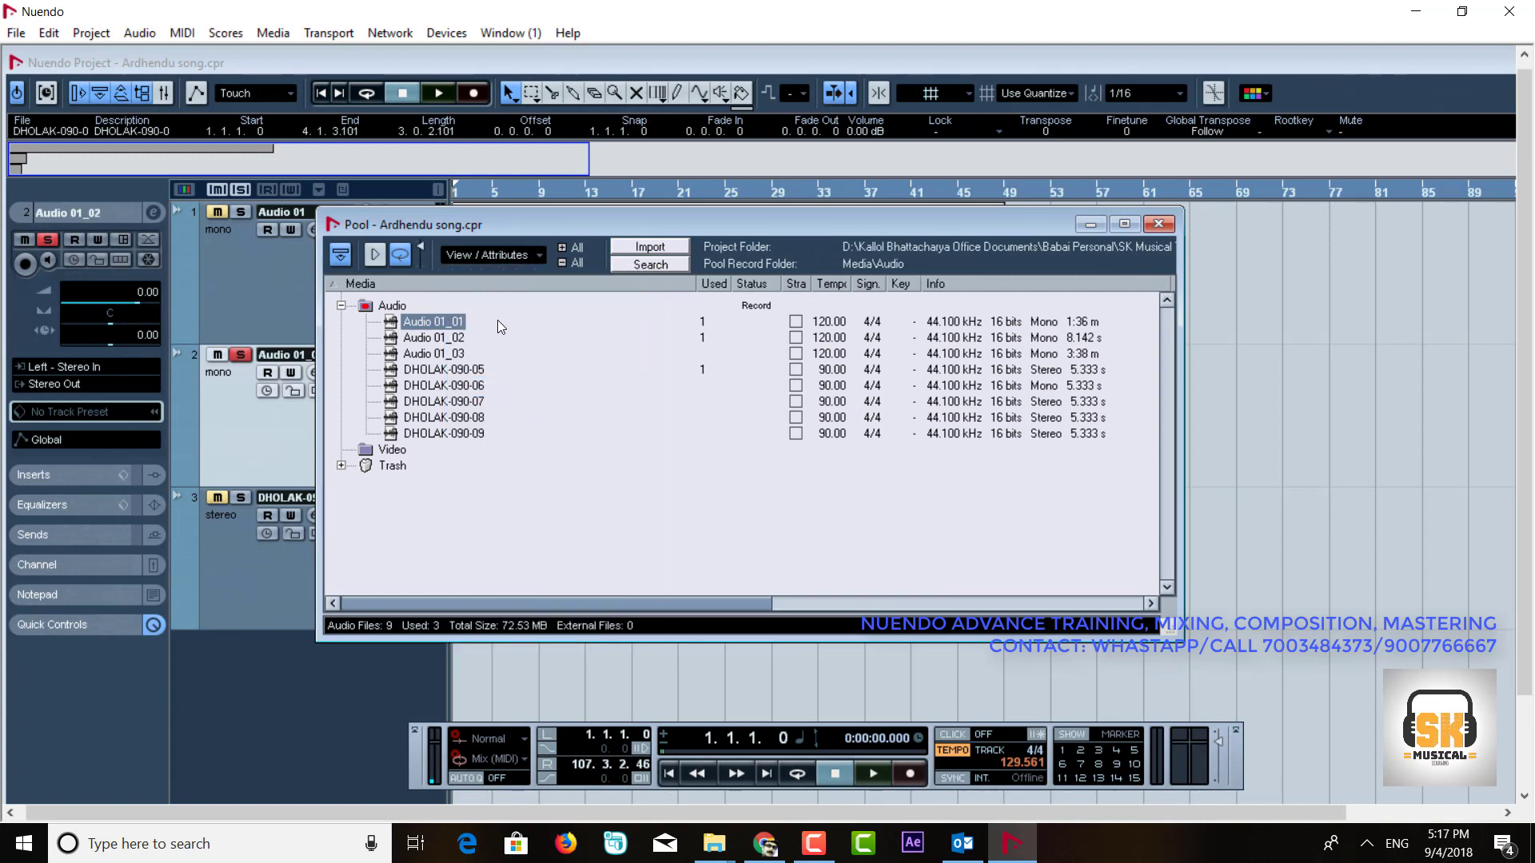
pyautogui.click(501, 261)
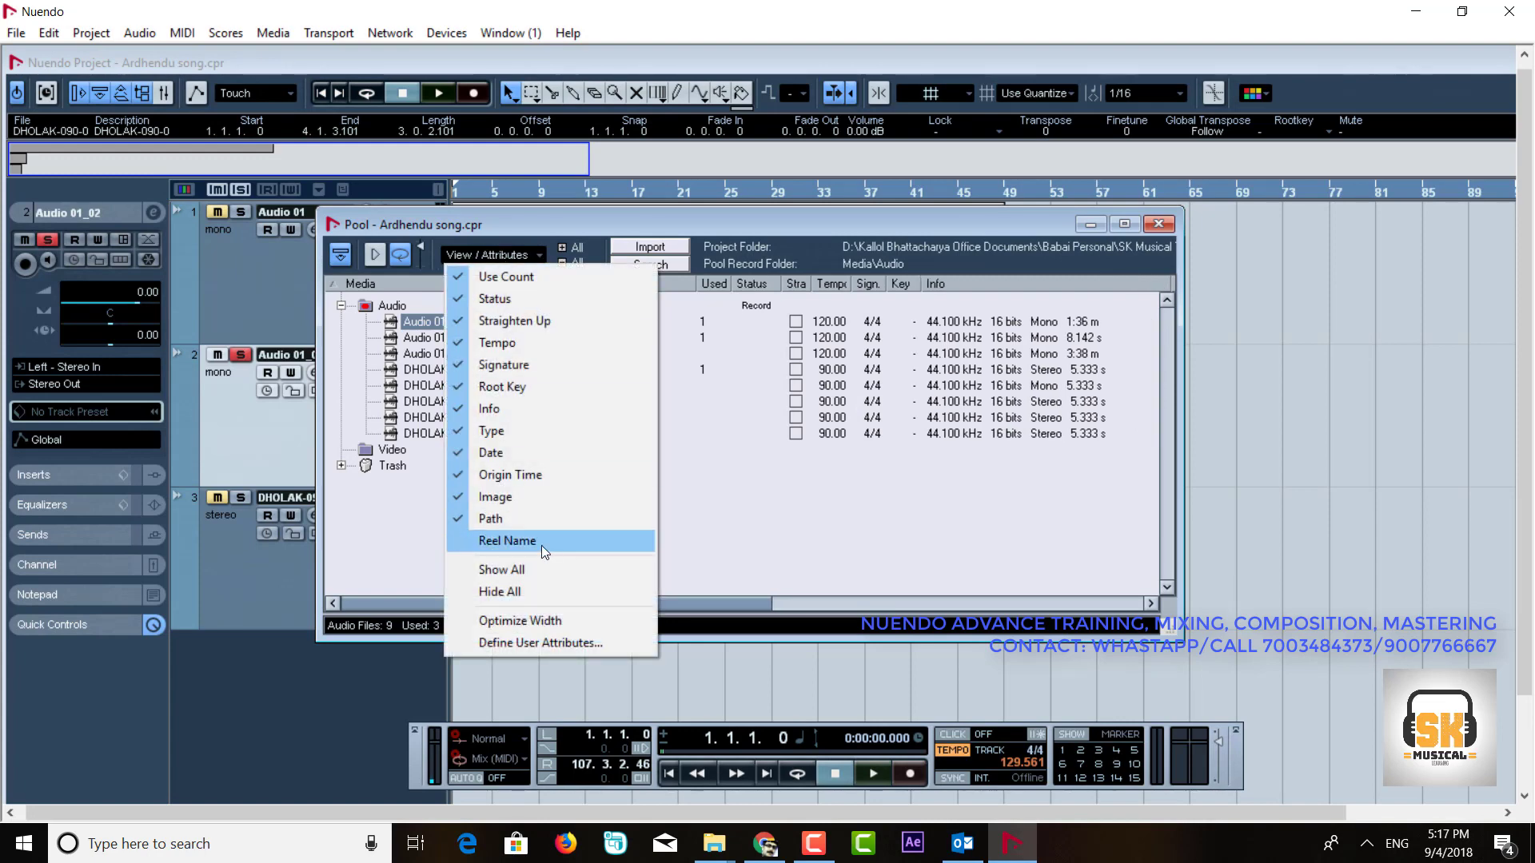
pyautogui.click(526, 573)
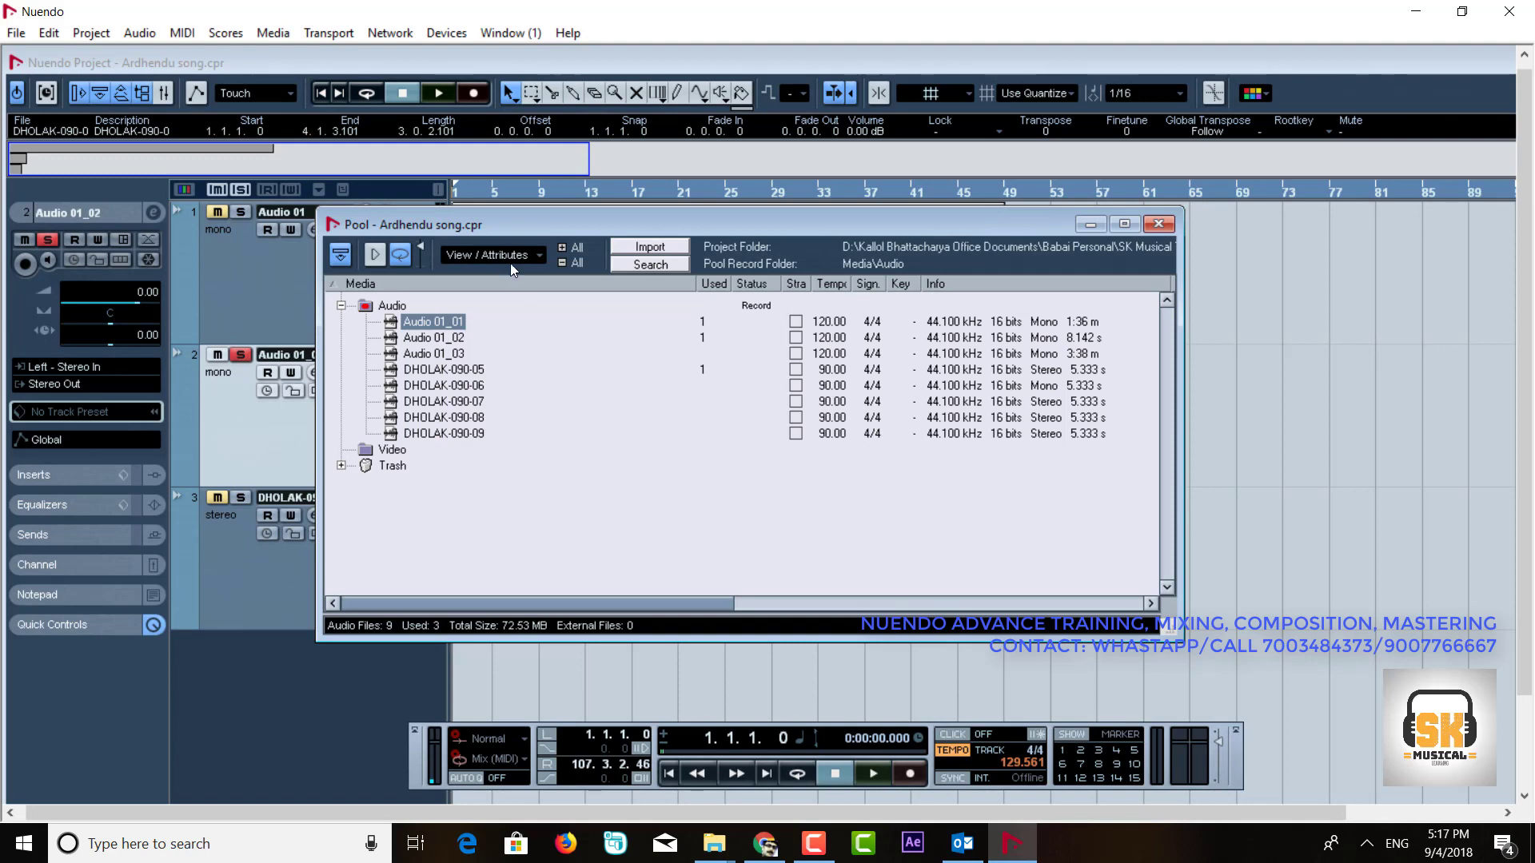
# - Hide all attribute columns in the pool and show all of them again
pyautogui.click(510, 259)
pyautogui.click(532, 592)
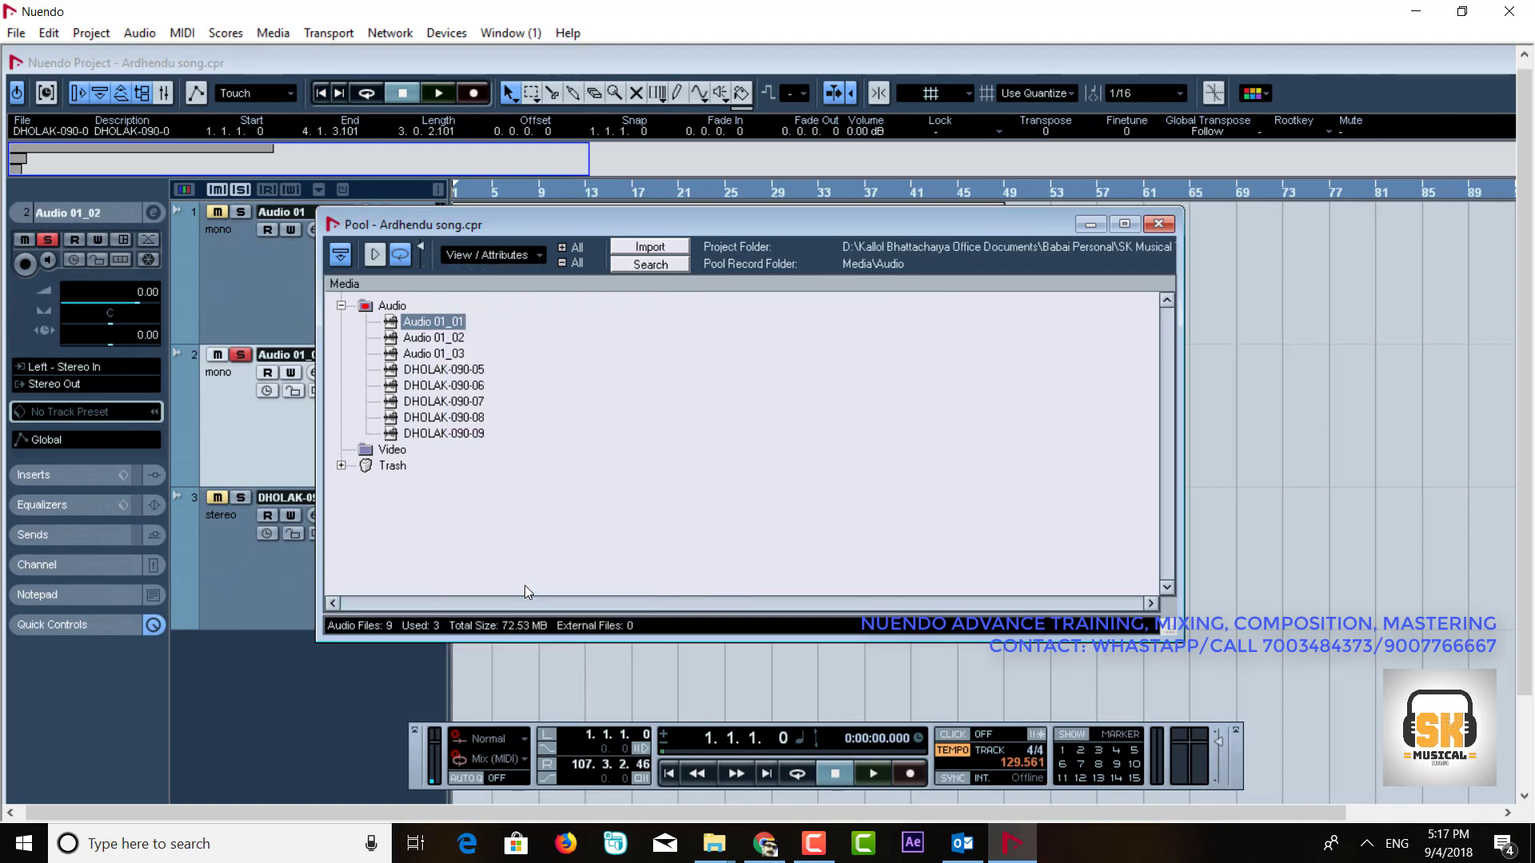
pyautogui.click(474, 258)
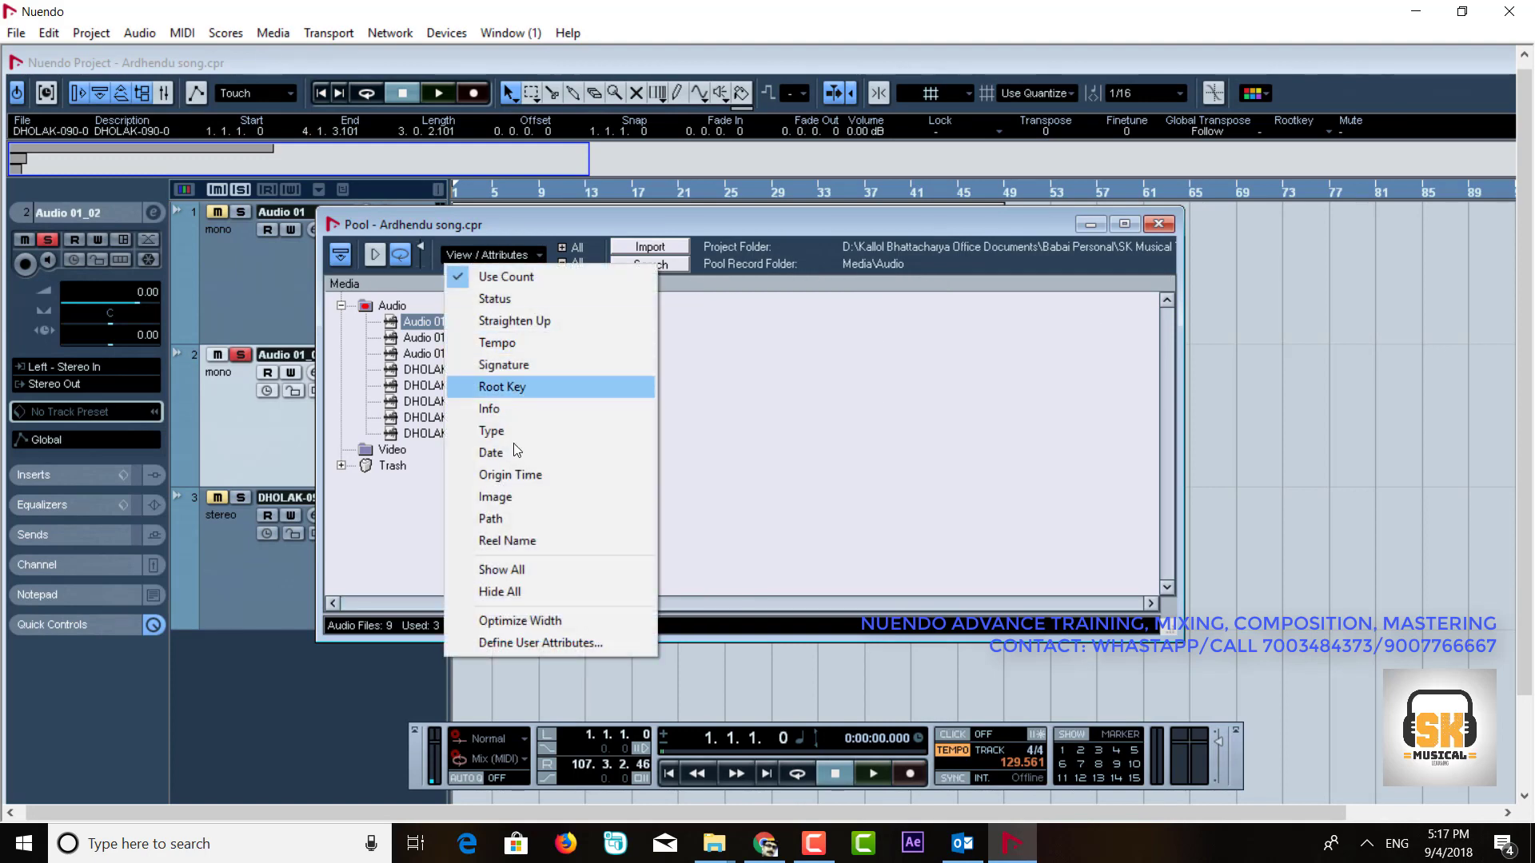
pyautogui.click(542, 572)
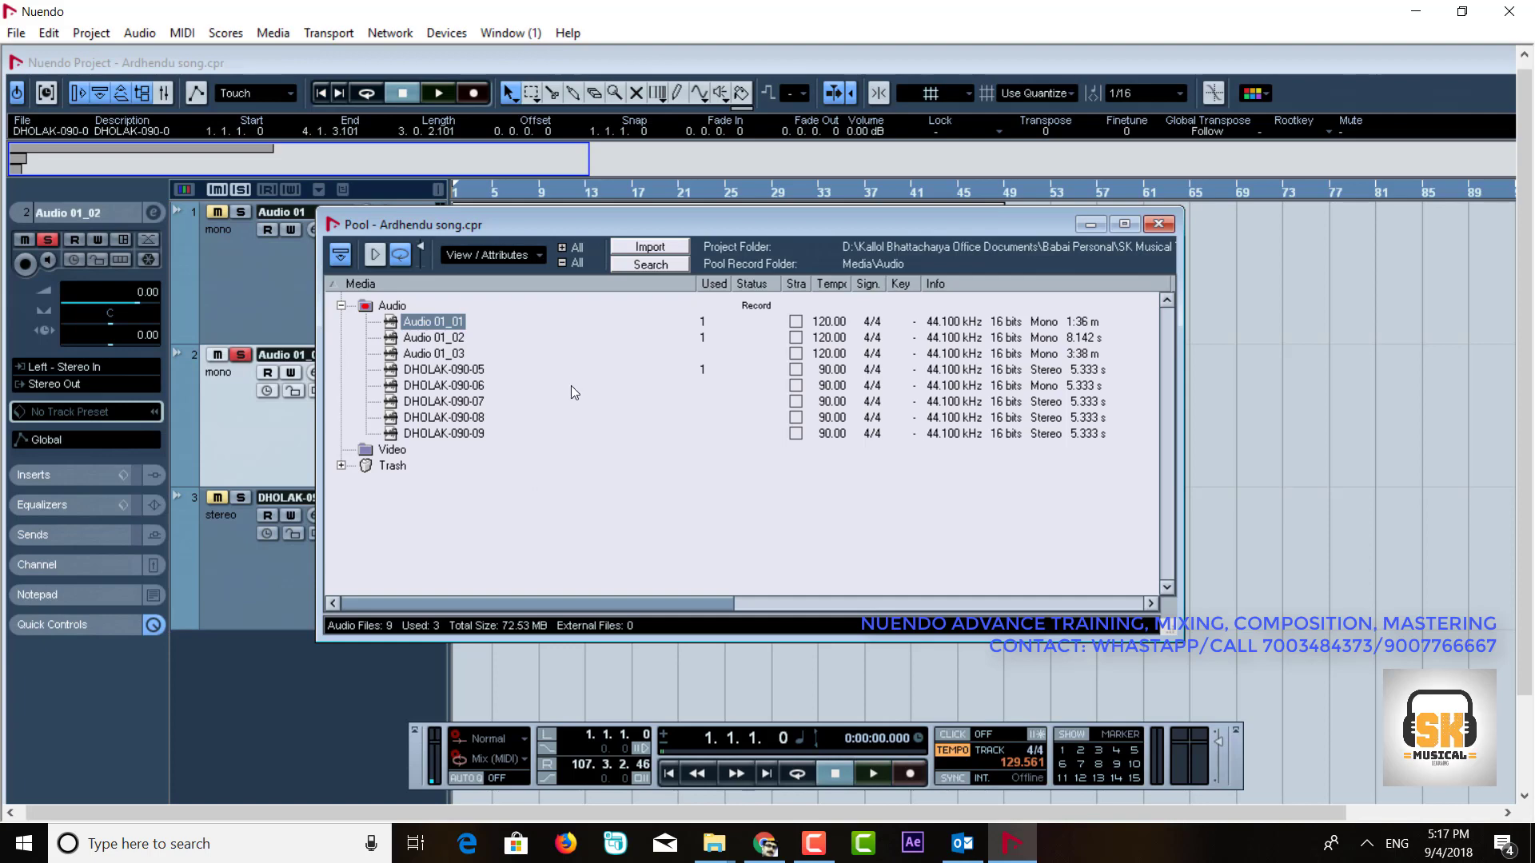
# - Move the pool window aside, delete the DHOLAK-090-05 event and remove its track from the project
pyautogui.moveTo(802, 225); pyautogui.dragTo(1172, 308)
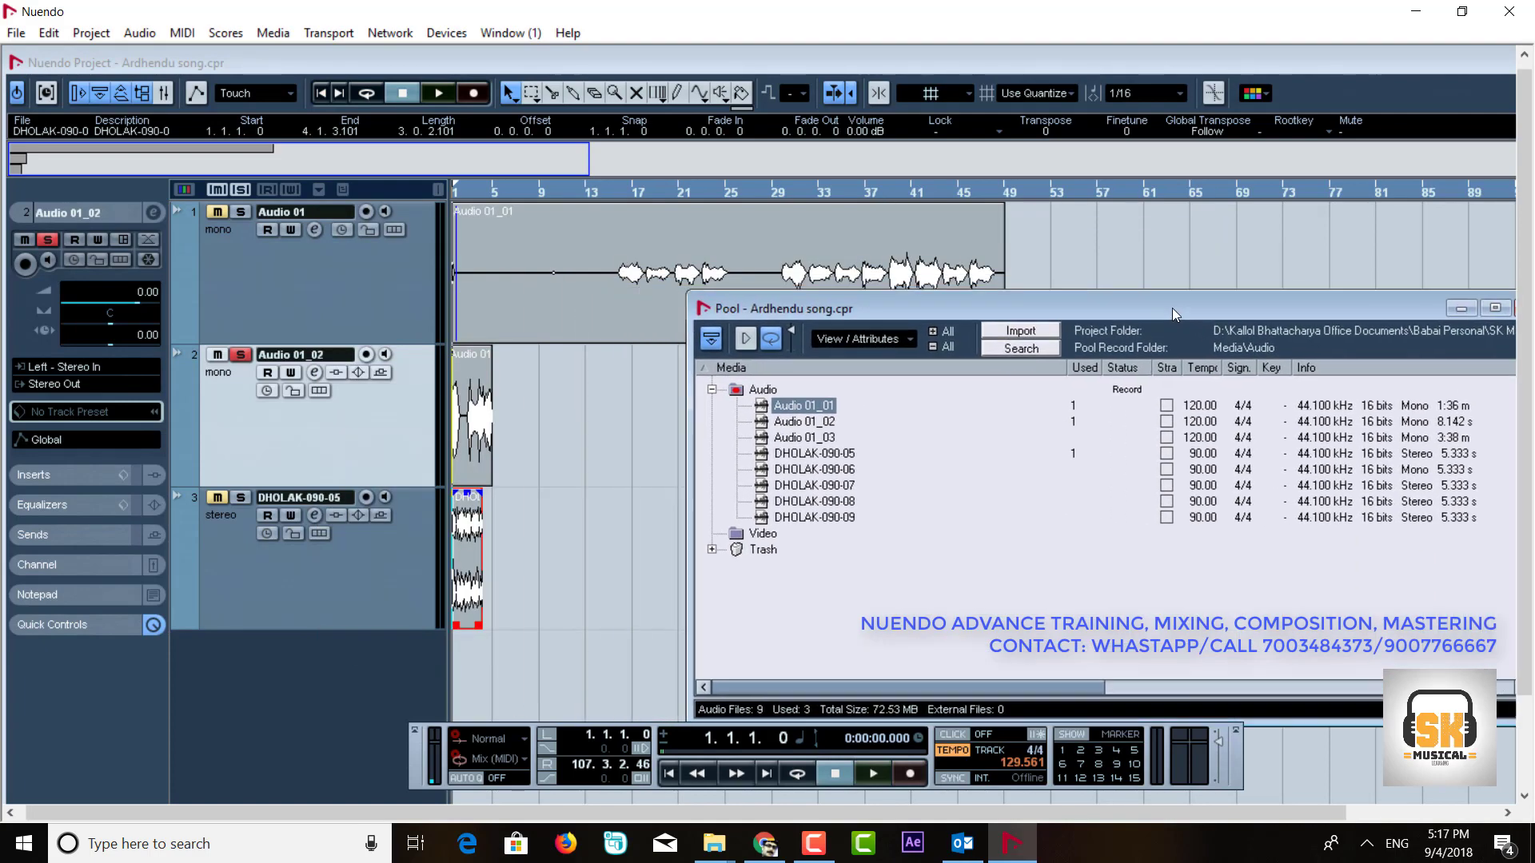
pyautogui.click(296, 597)
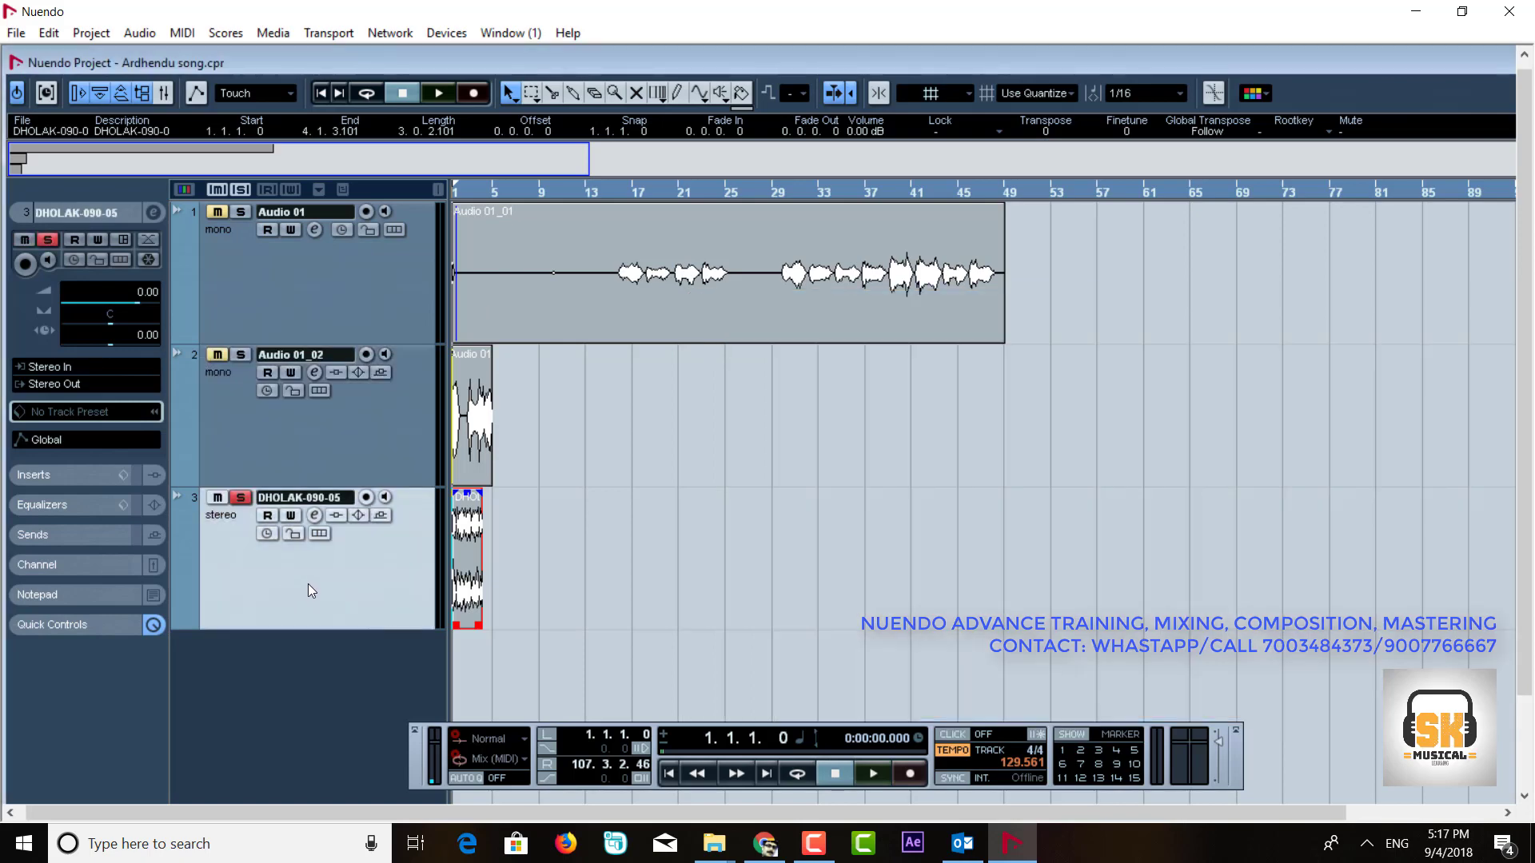
pyautogui.press('Delete')
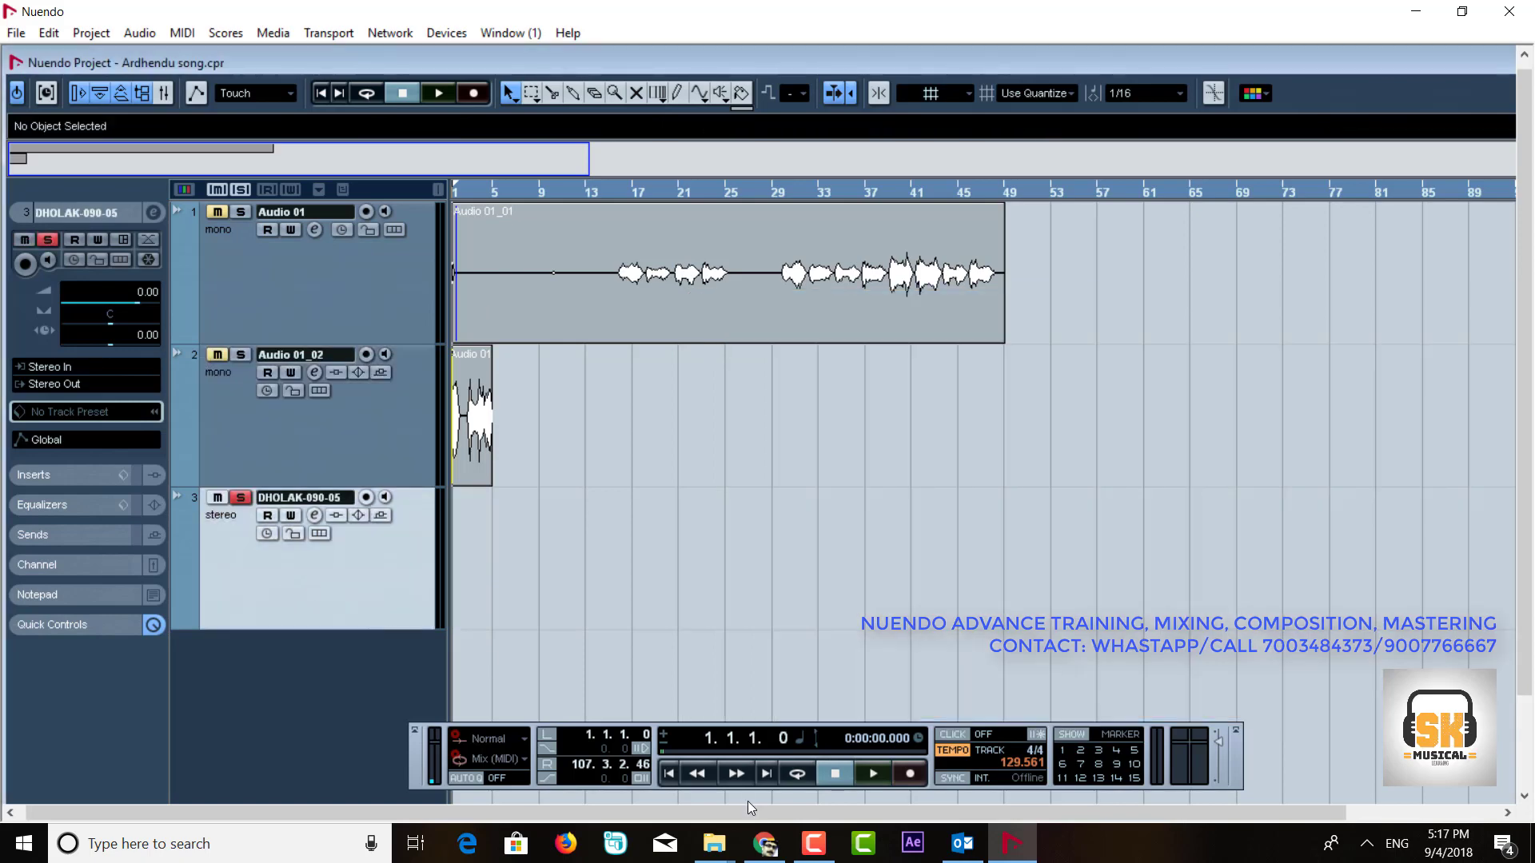
pyautogui.rightClick(381, 571)
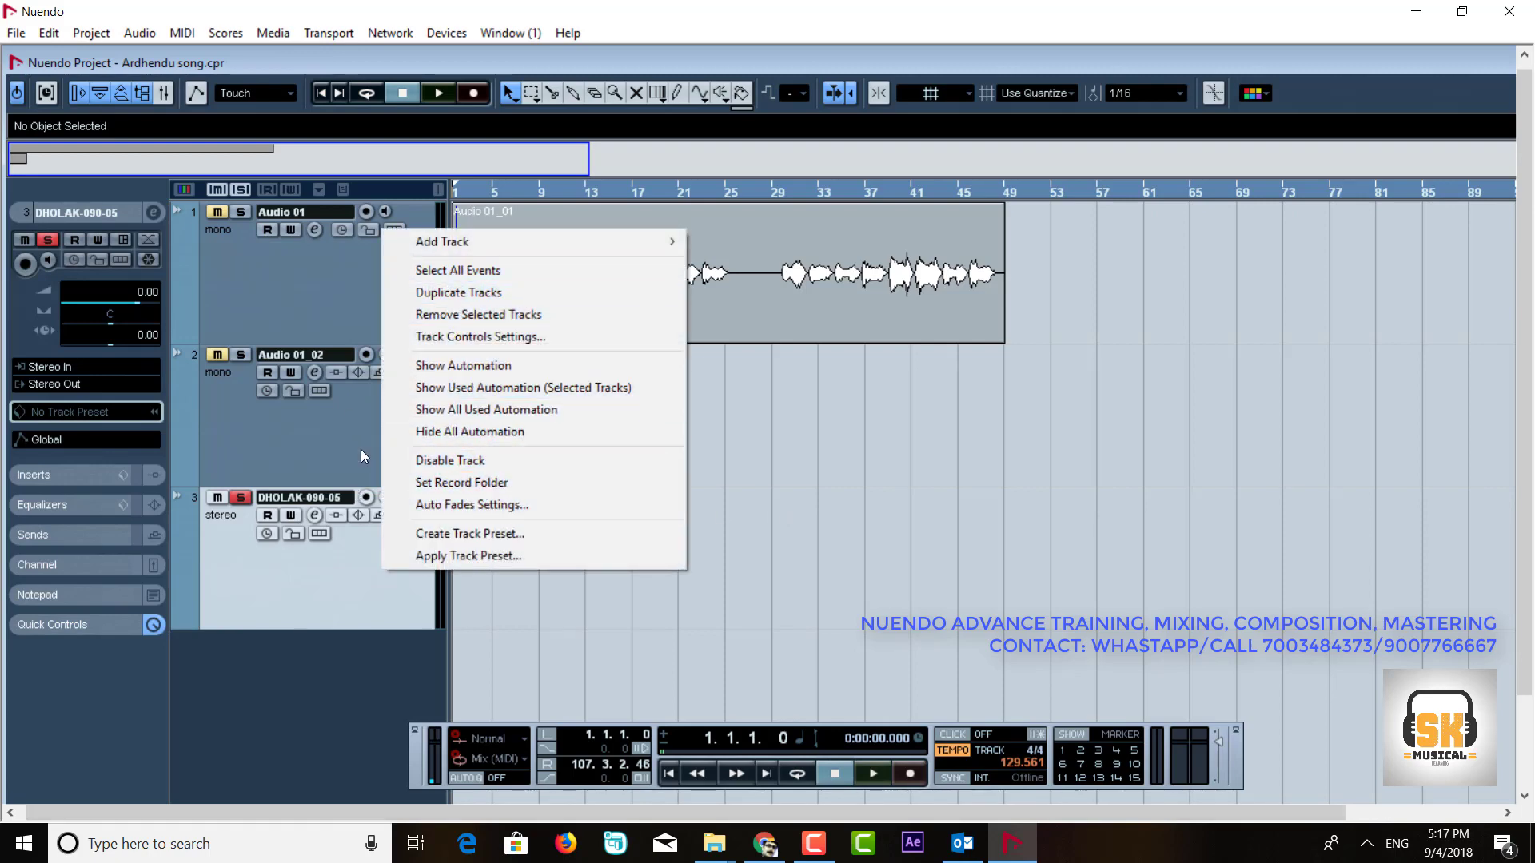
pyautogui.click(459, 320)
# - Remove the Audio 01_02 and Audio 01 tracks from the project
pyautogui.rightClick(353, 425)
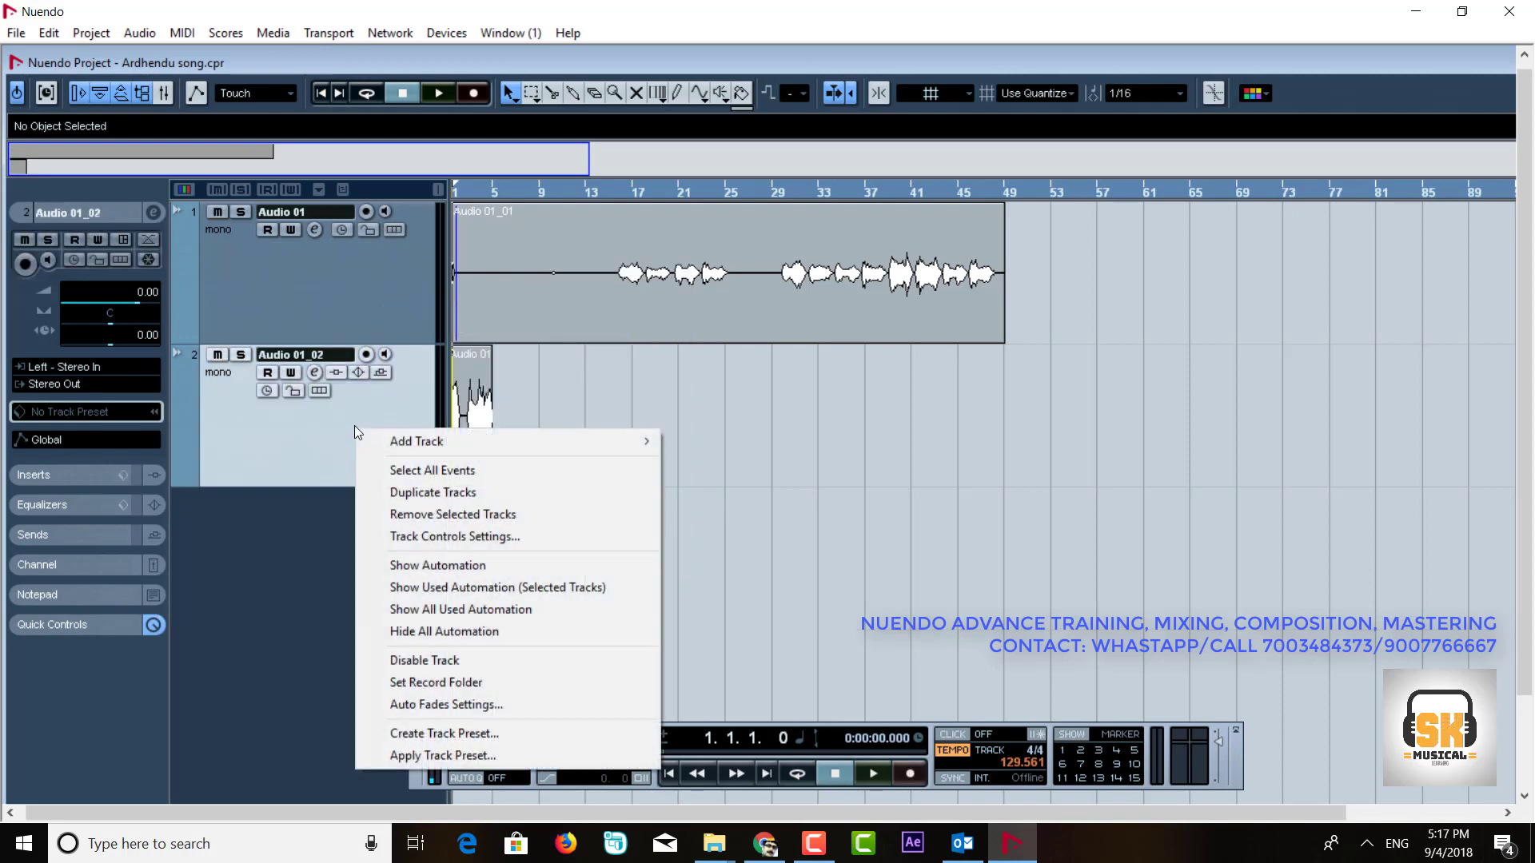
pyautogui.click(452, 514)
pyautogui.rightClick(272, 265)
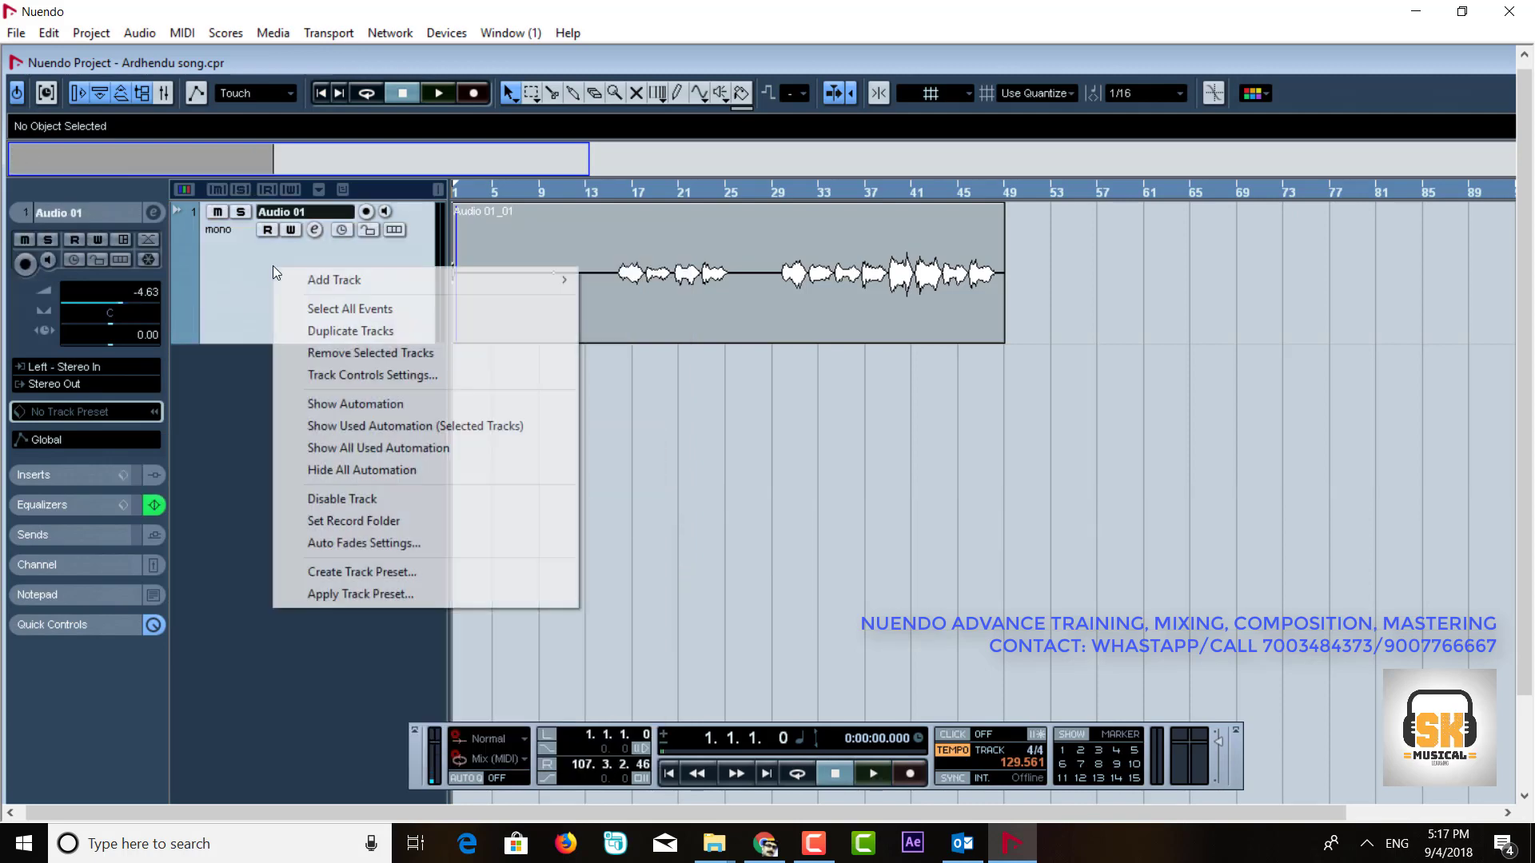
pyautogui.click(346, 350)
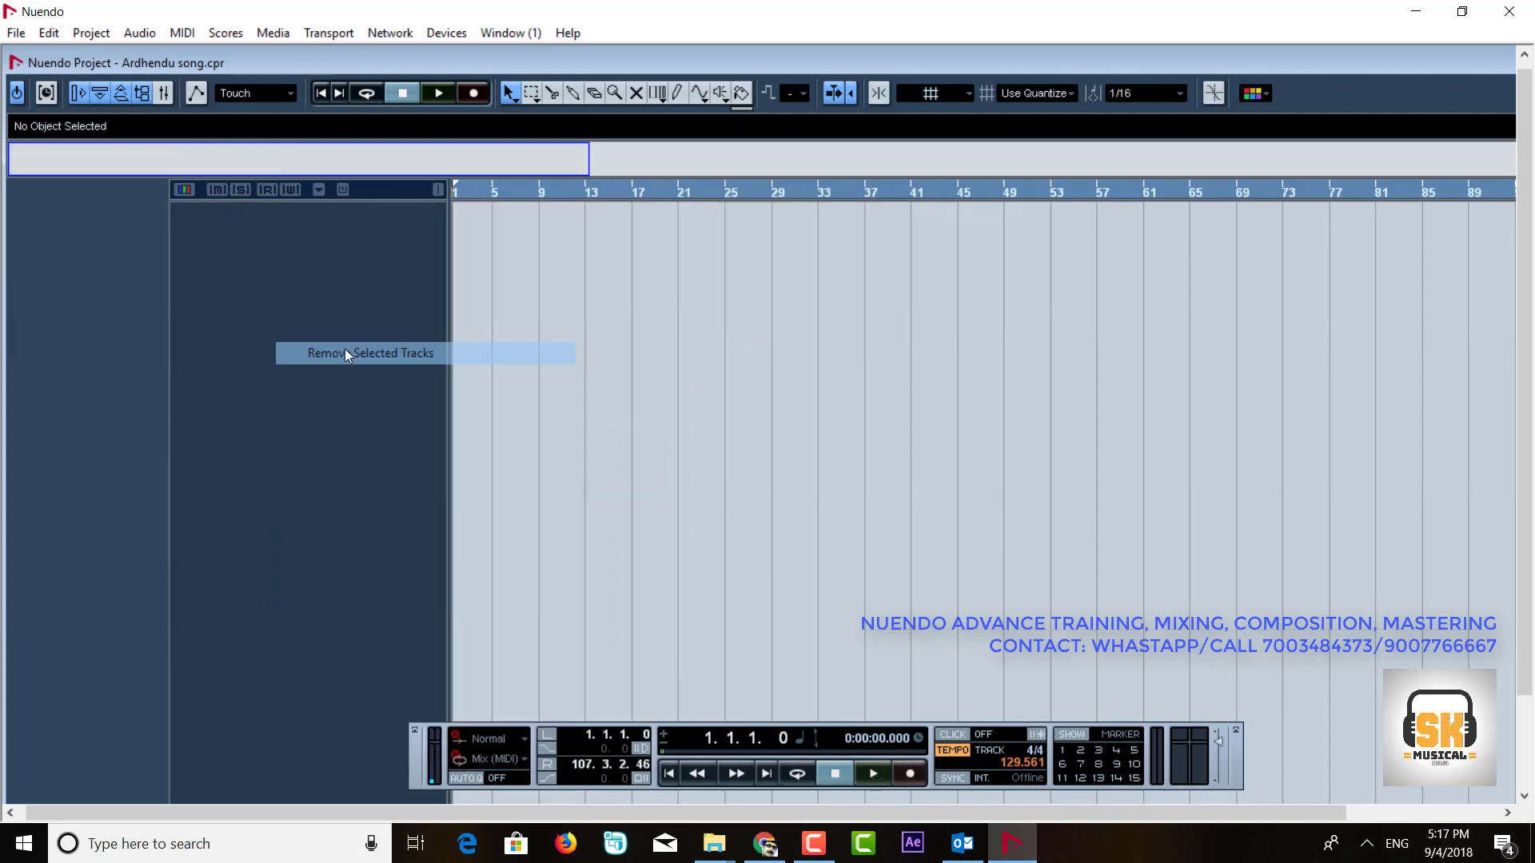
# - Bring the pool back up, add the DHOLAK-090-05 clip to the empty project and place its event at bar 1
pyautogui.click(143, 94)
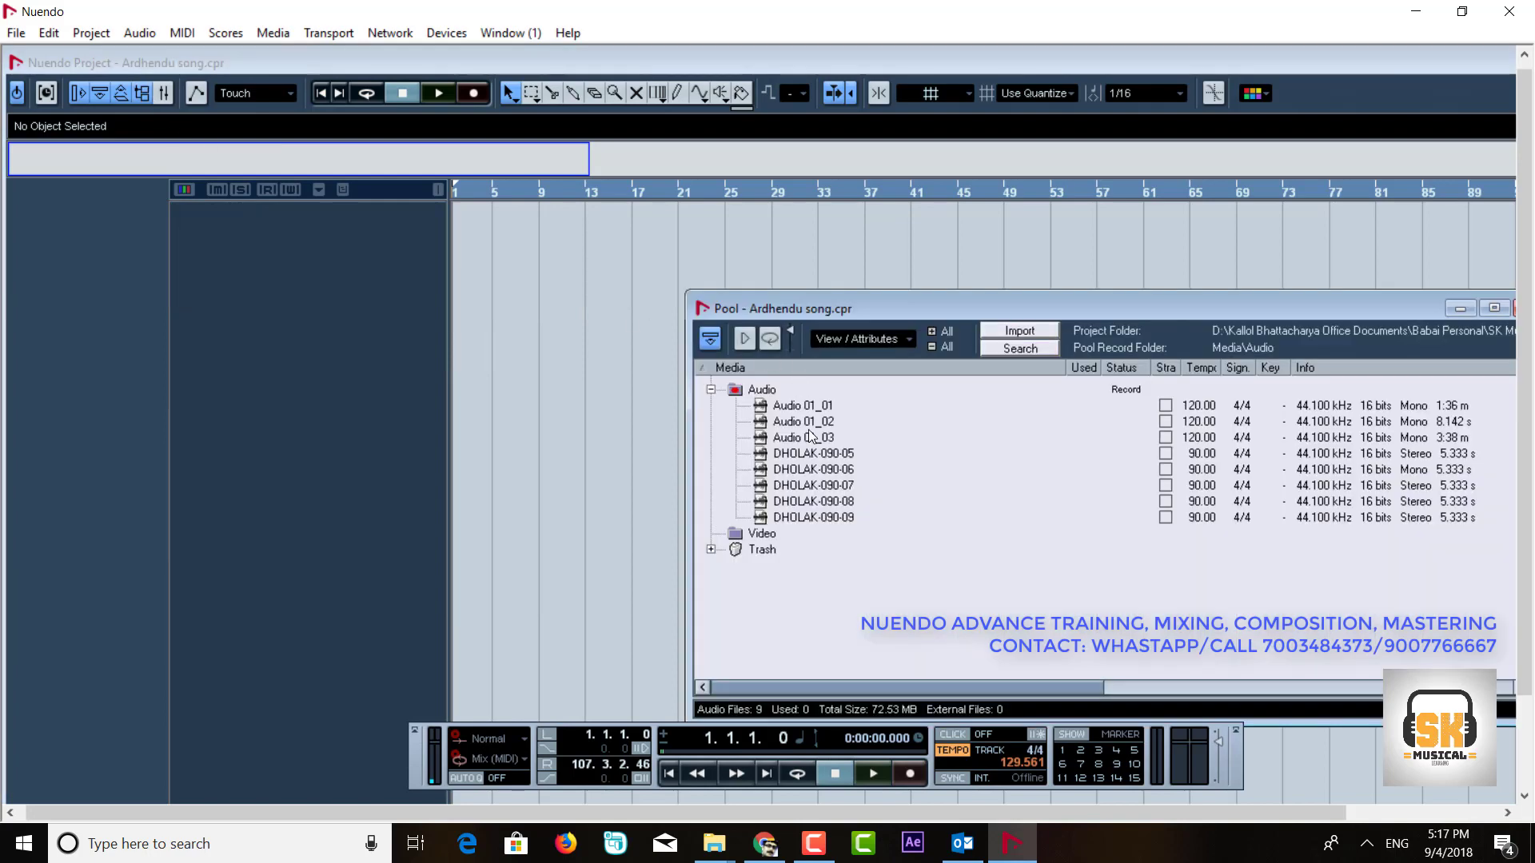
pyautogui.moveTo(804, 454); pyautogui.dragTo(436, 312)
pyautogui.moveTo(886, 287); pyautogui.dragTo(523, 280)
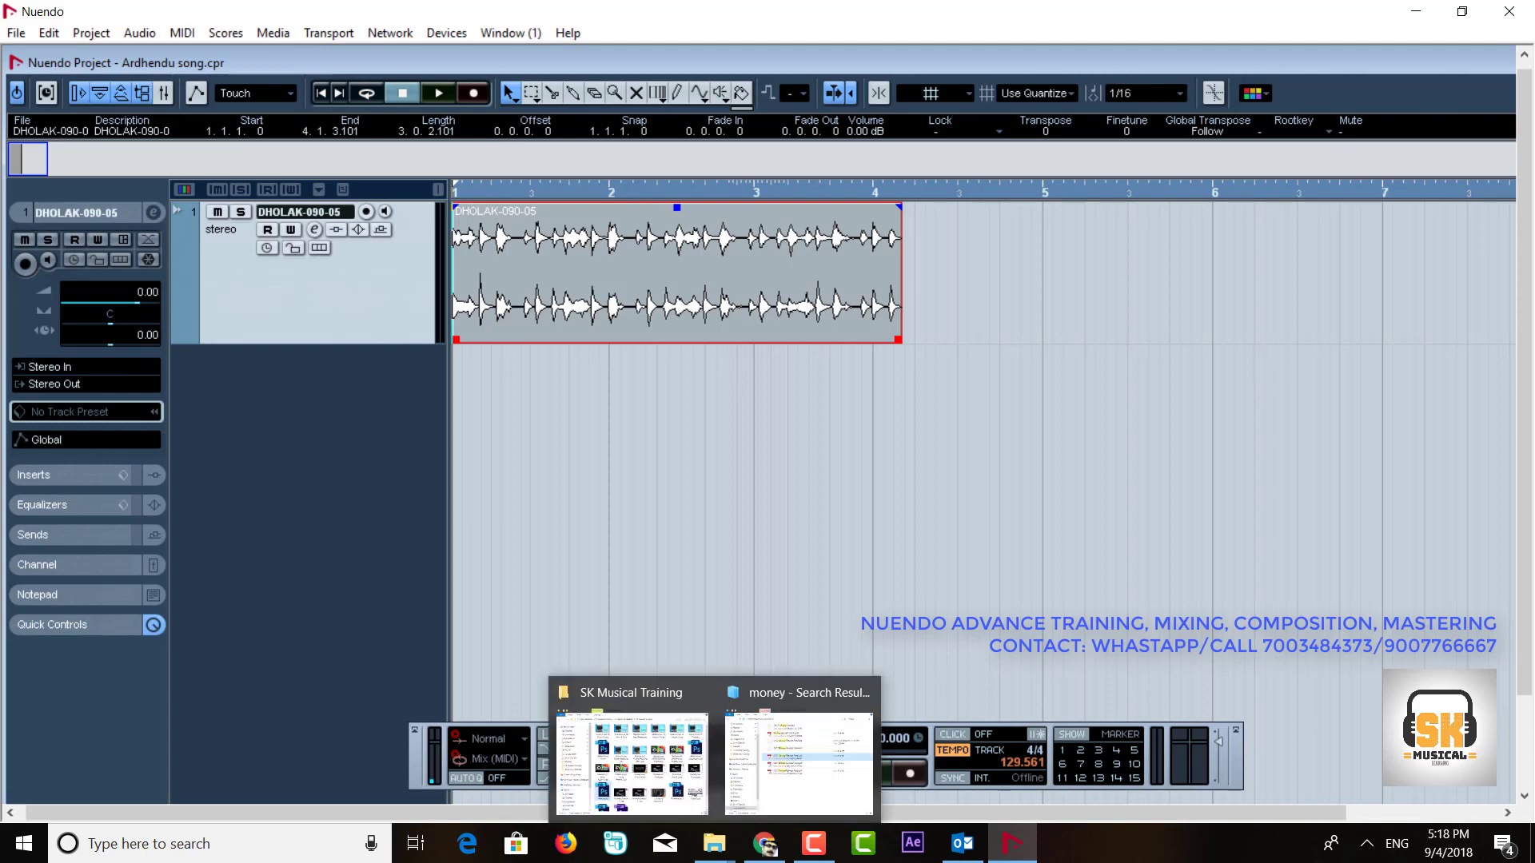
# - Turn on the metronome click and play the DHOLAK-090-05 event in a cycle against it
pyautogui.click(962, 735)
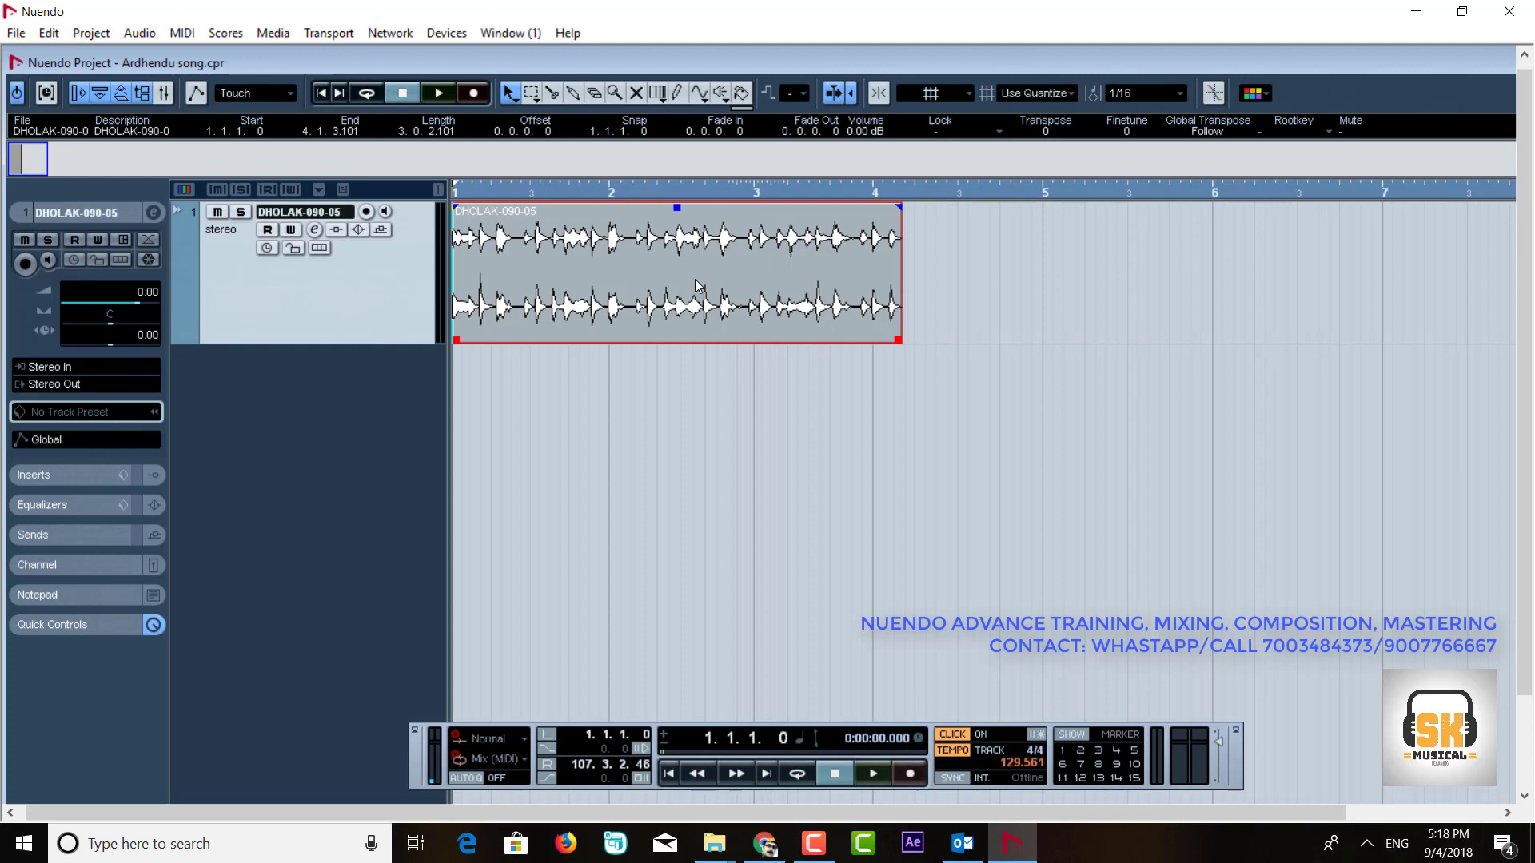
pyautogui.hotkey('shift', 'g')
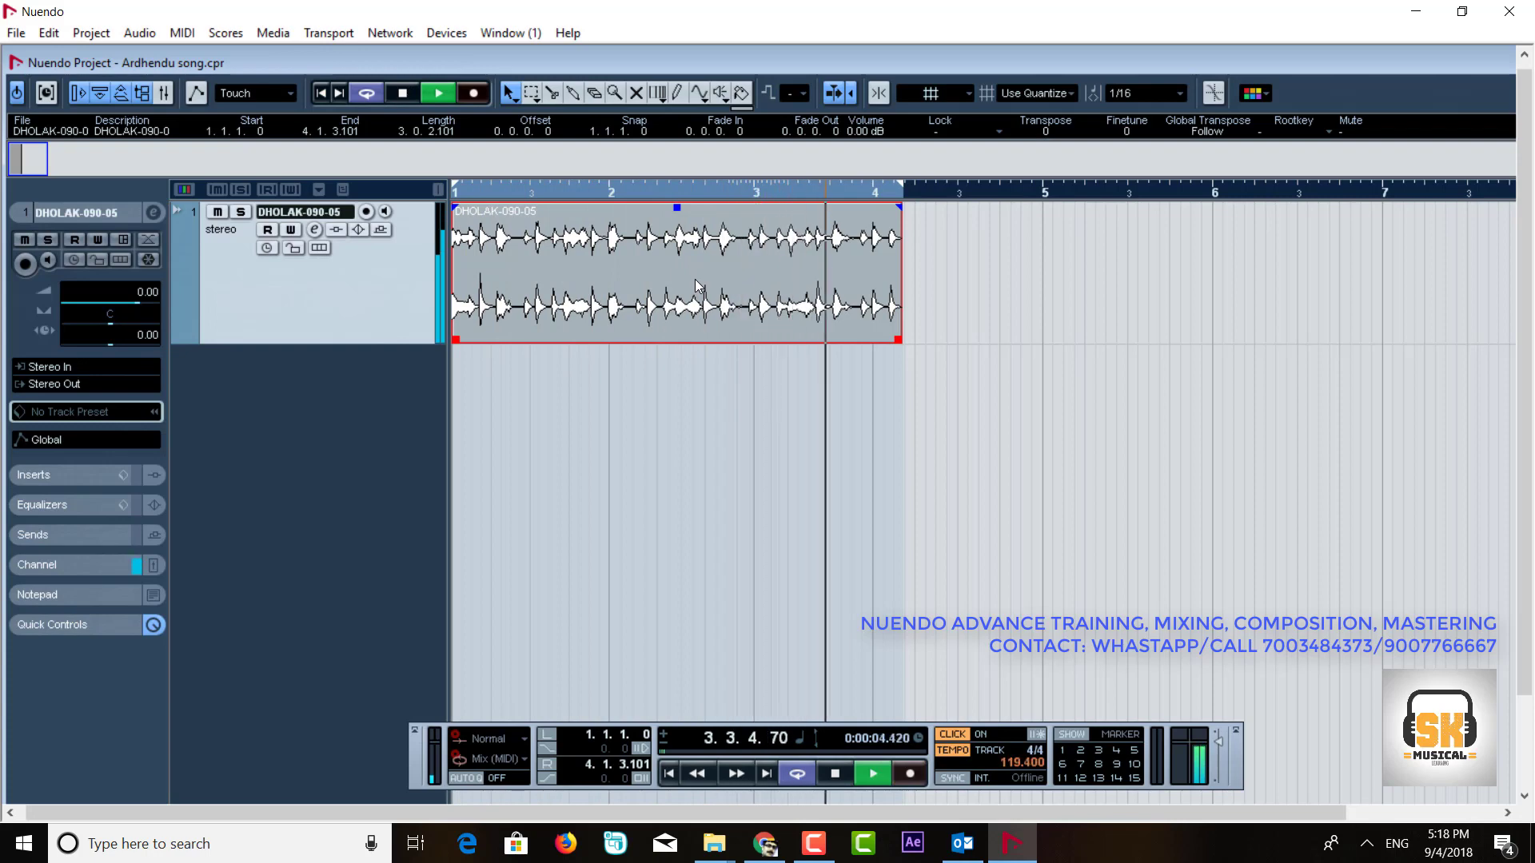
pyautogui.press('space')
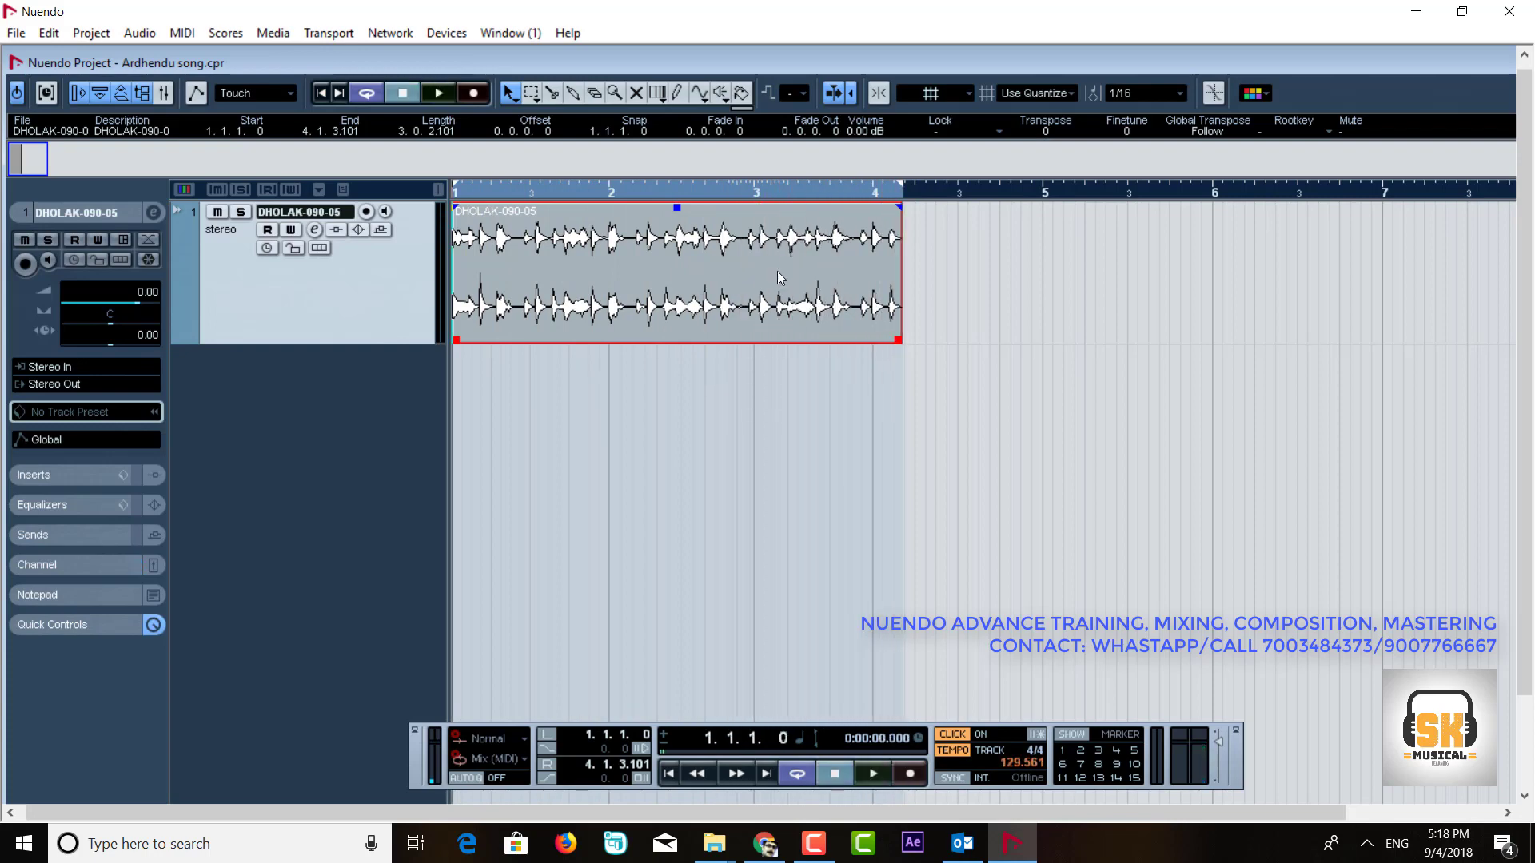
# - Calculate the selected loop's tempo as 8 beats with the Beat Calculator and insert it at the tempo track start
pyautogui.click(92, 36)
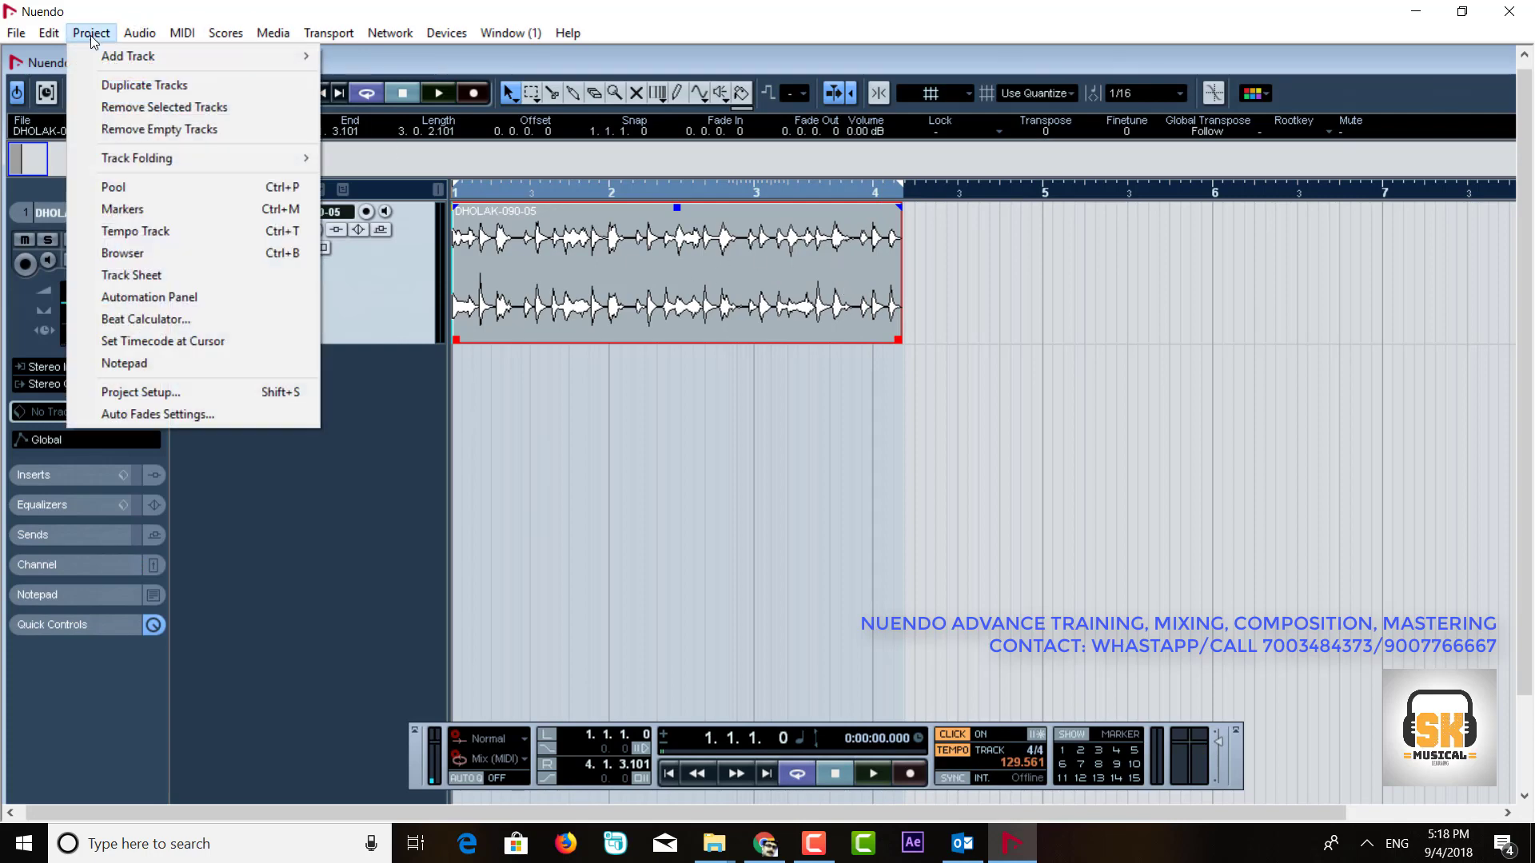
pyautogui.click(159, 319)
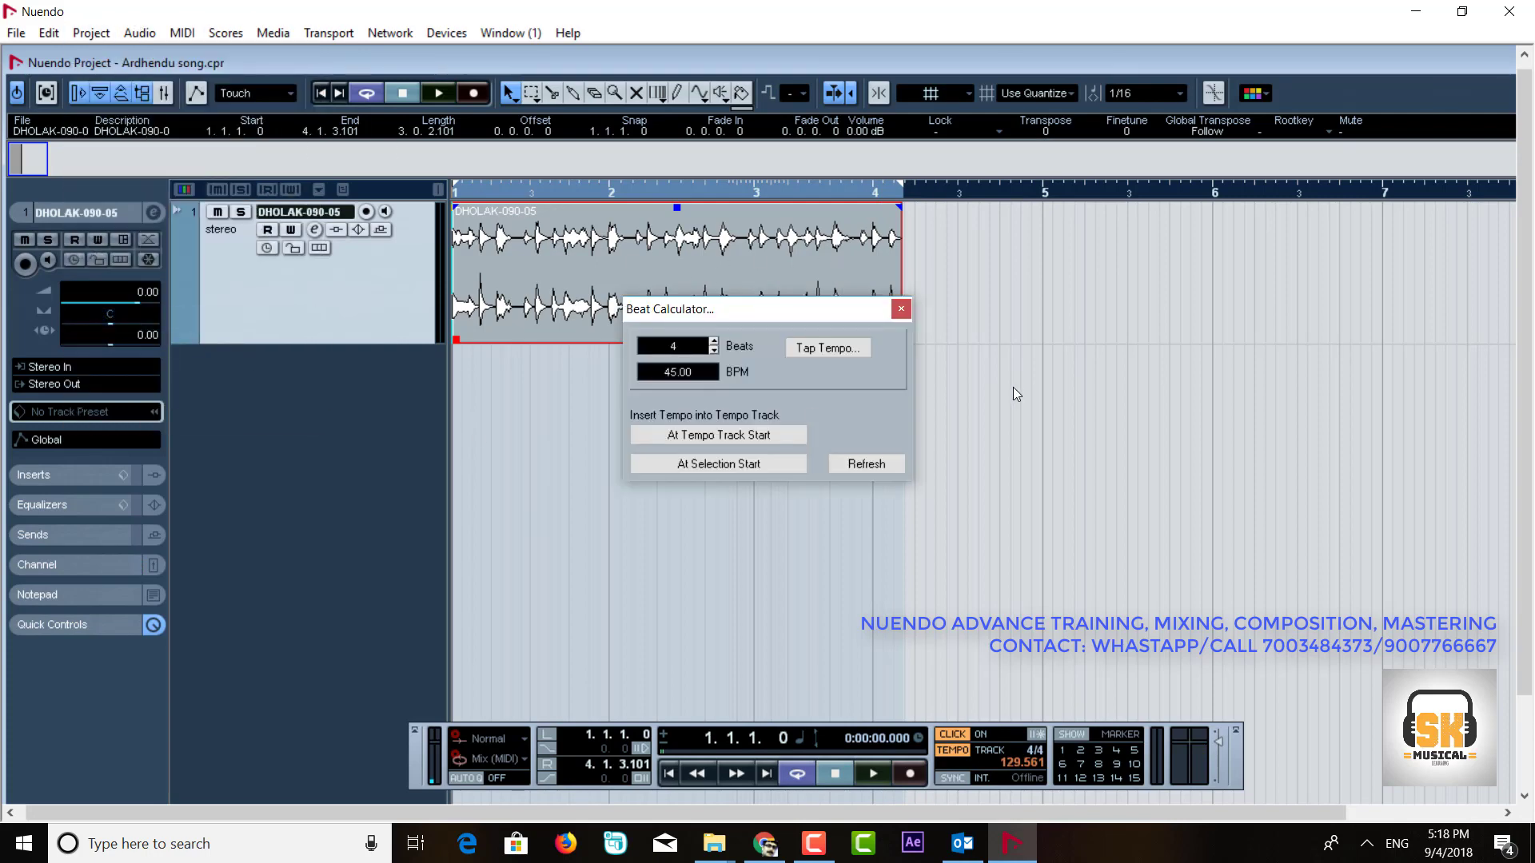
pyautogui.click(715, 341)
pyautogui.click(715, 341)
pyautogui.click(714, 341)
pyautogui.click(714, 341)
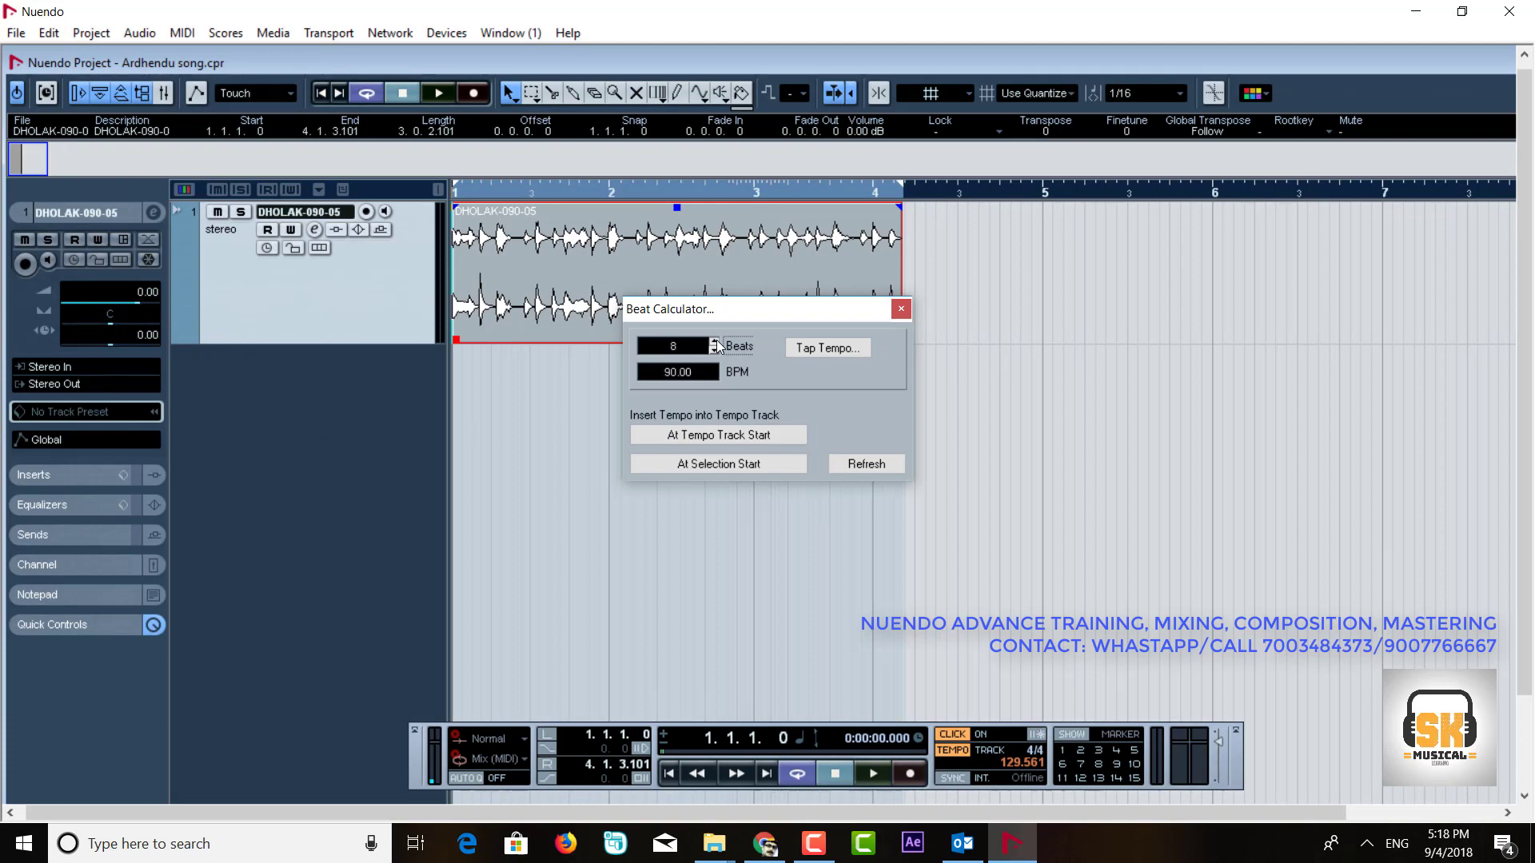
pyautogui.click(717, 439)
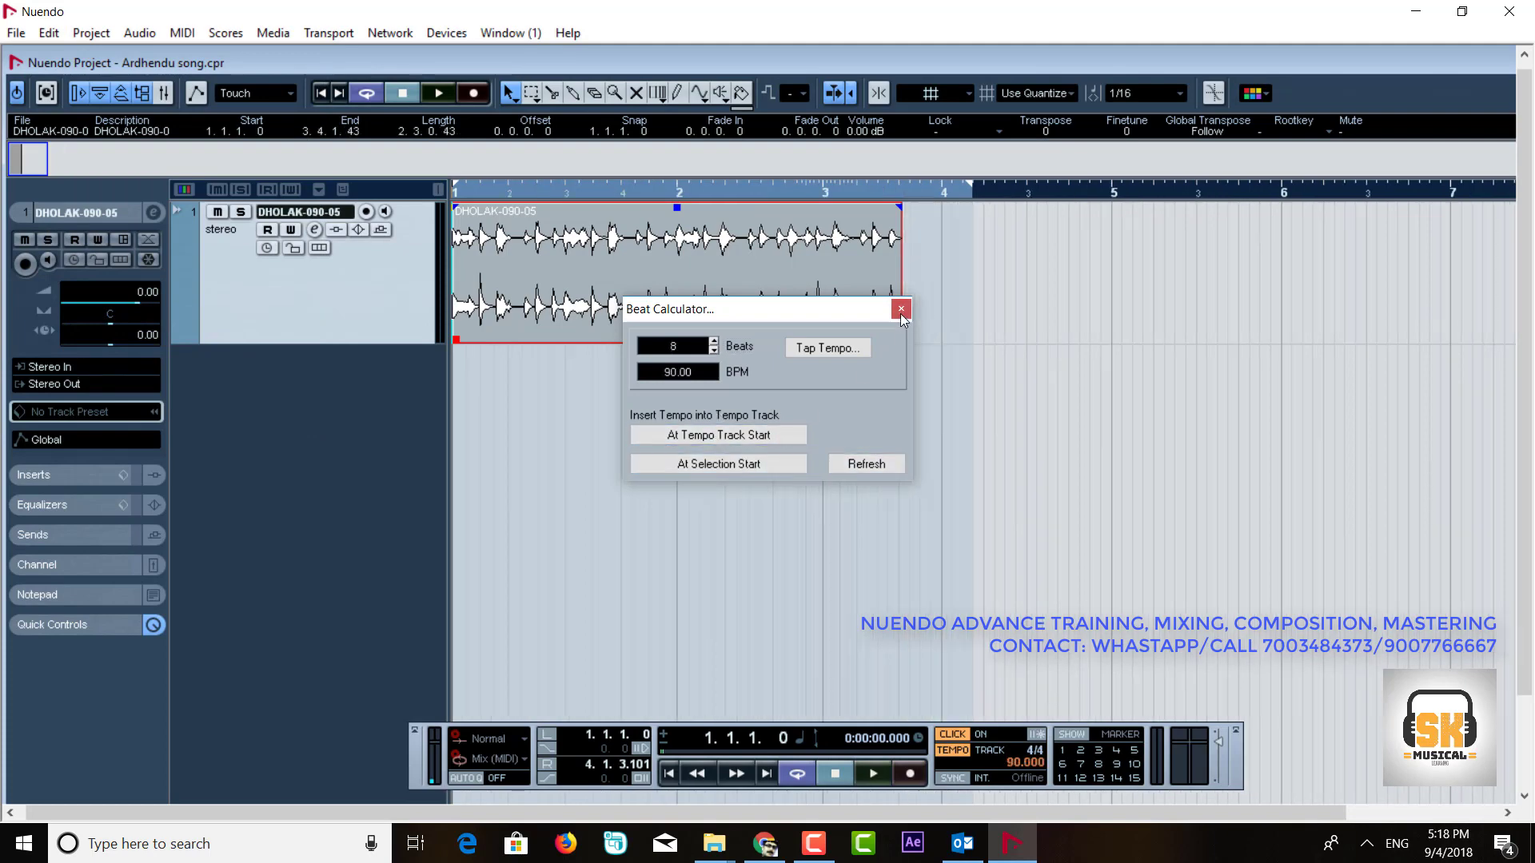
pyautogui.click(901, 311)
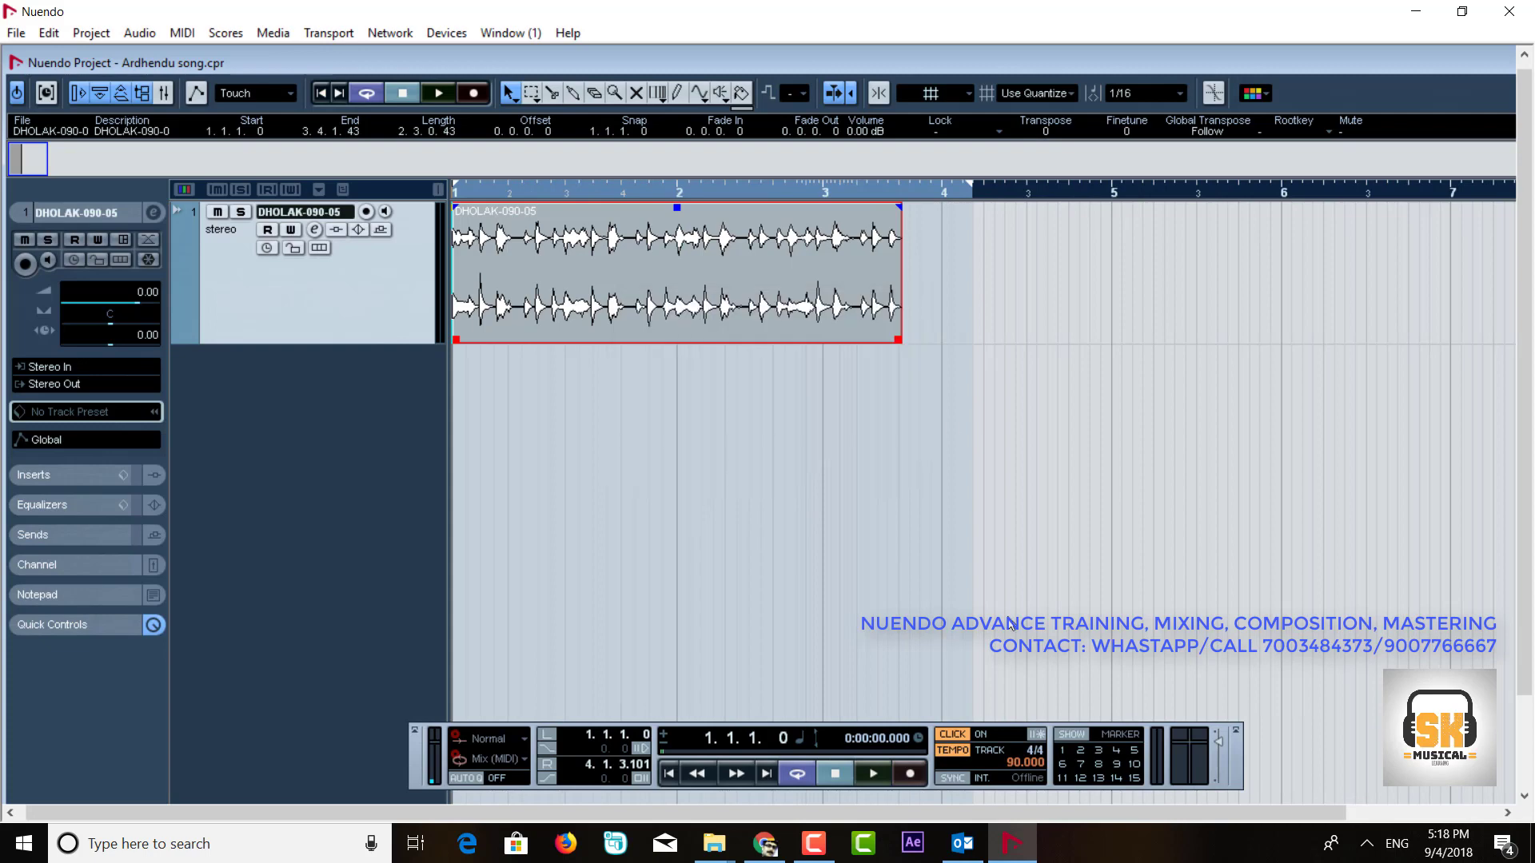
# - Switch the project to a fixed tempo of 90 BPM and play the DHOLAK-090-05 event cycled over its exact length
pyautogui.click(952, 751)
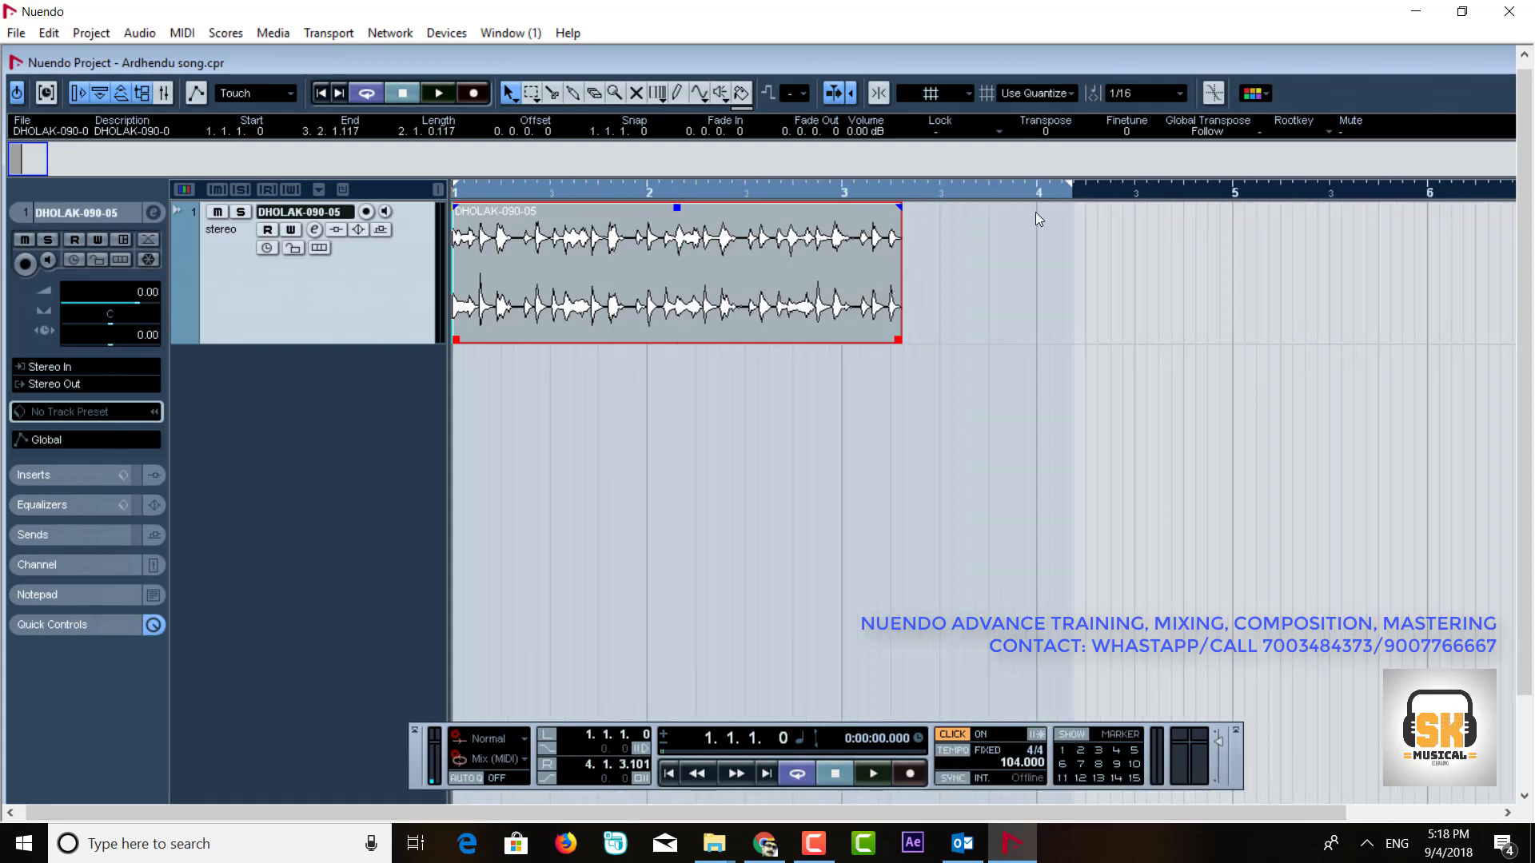
pyautogui.moveTo(1066, 190); pyautogui.dragTo(915, 190)
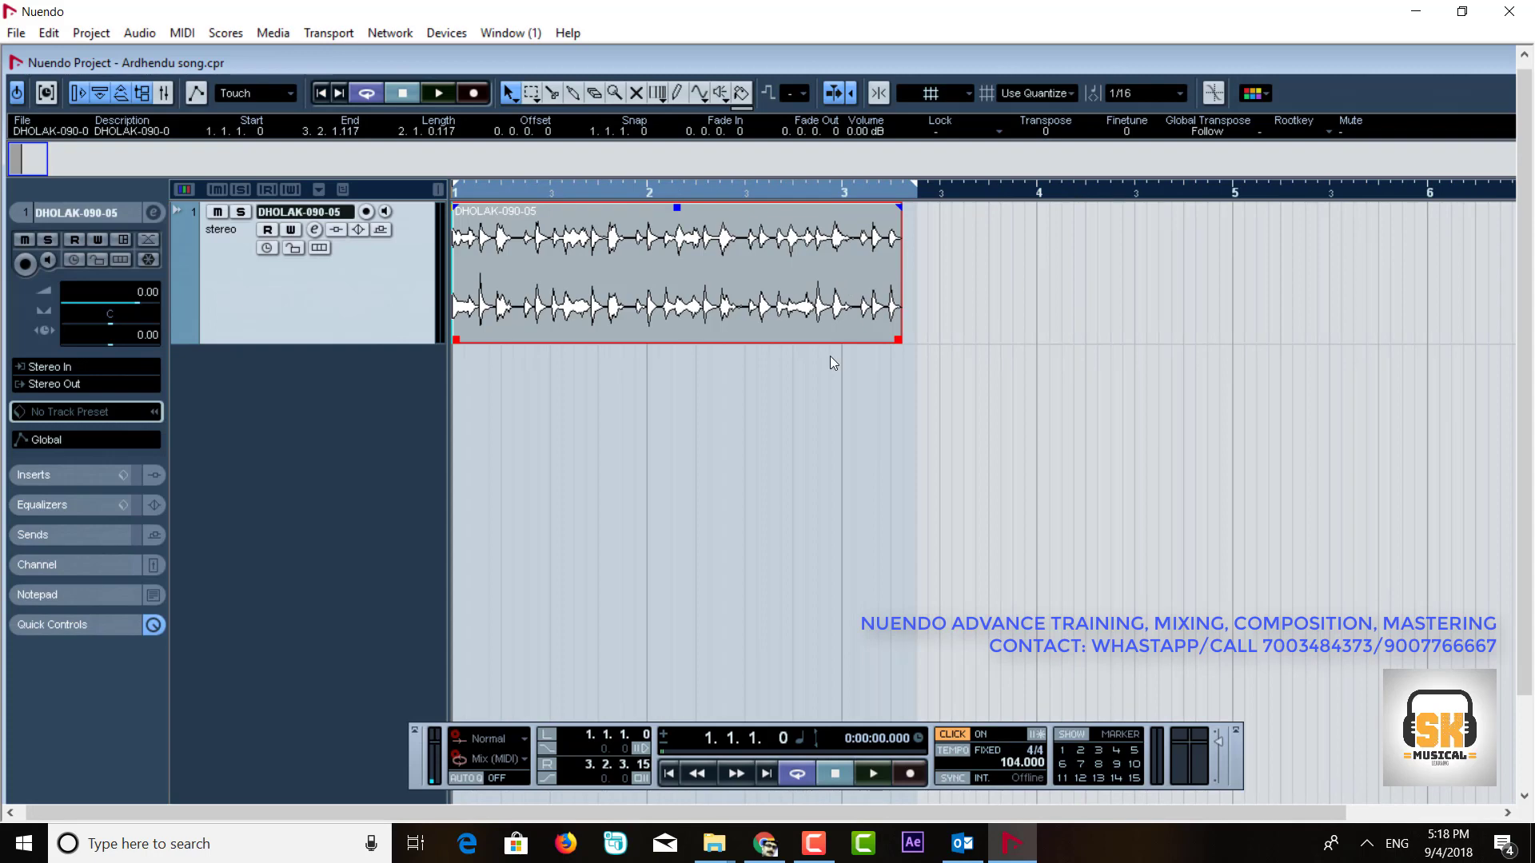
pyautogui.doubleClick(1025, 763)
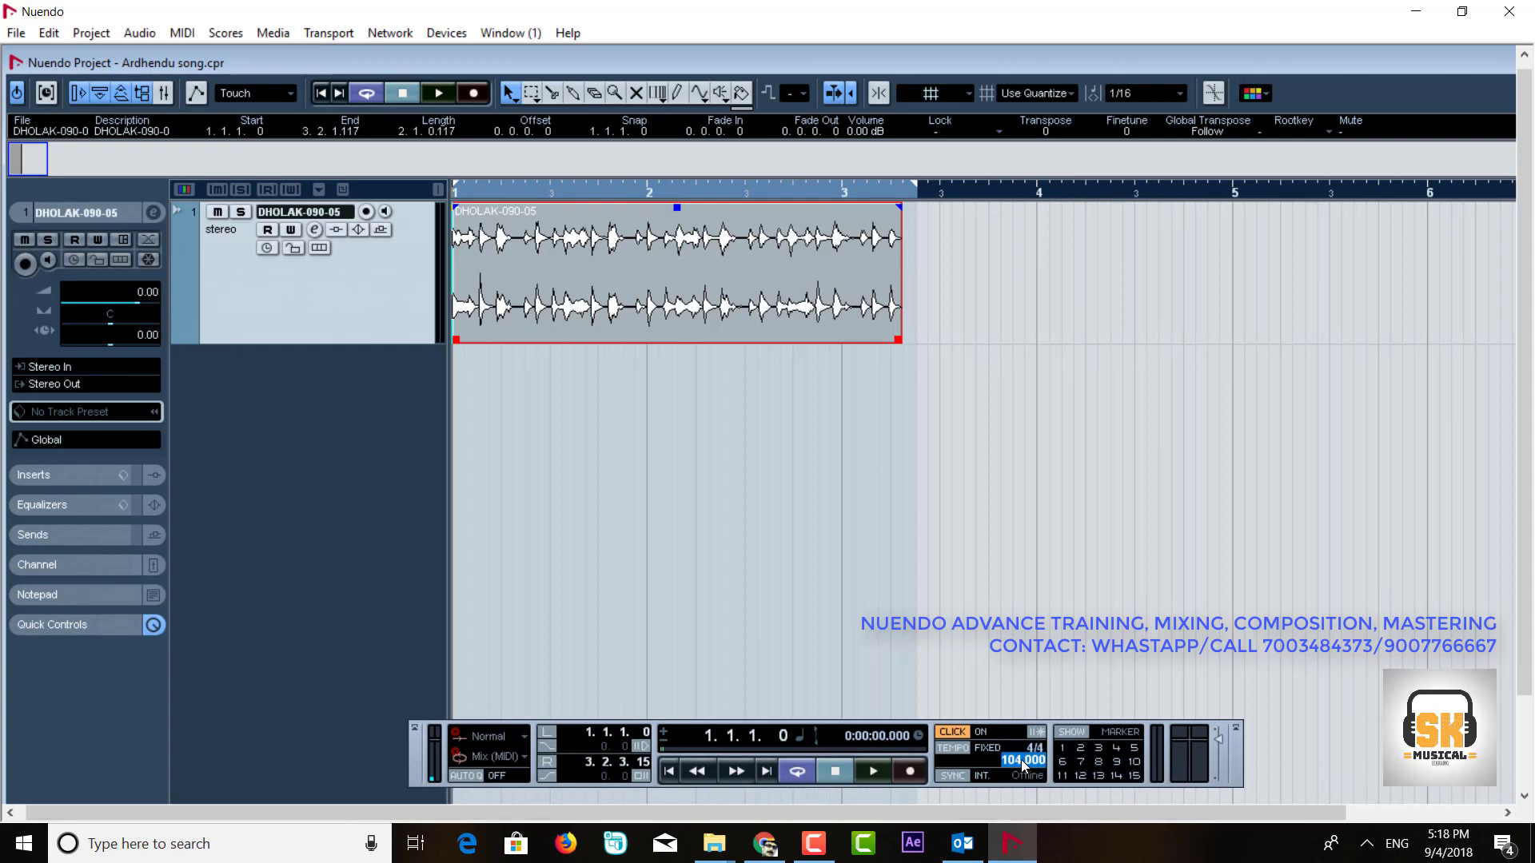
pyautogui.write('90')
pyautogui.press('Return')
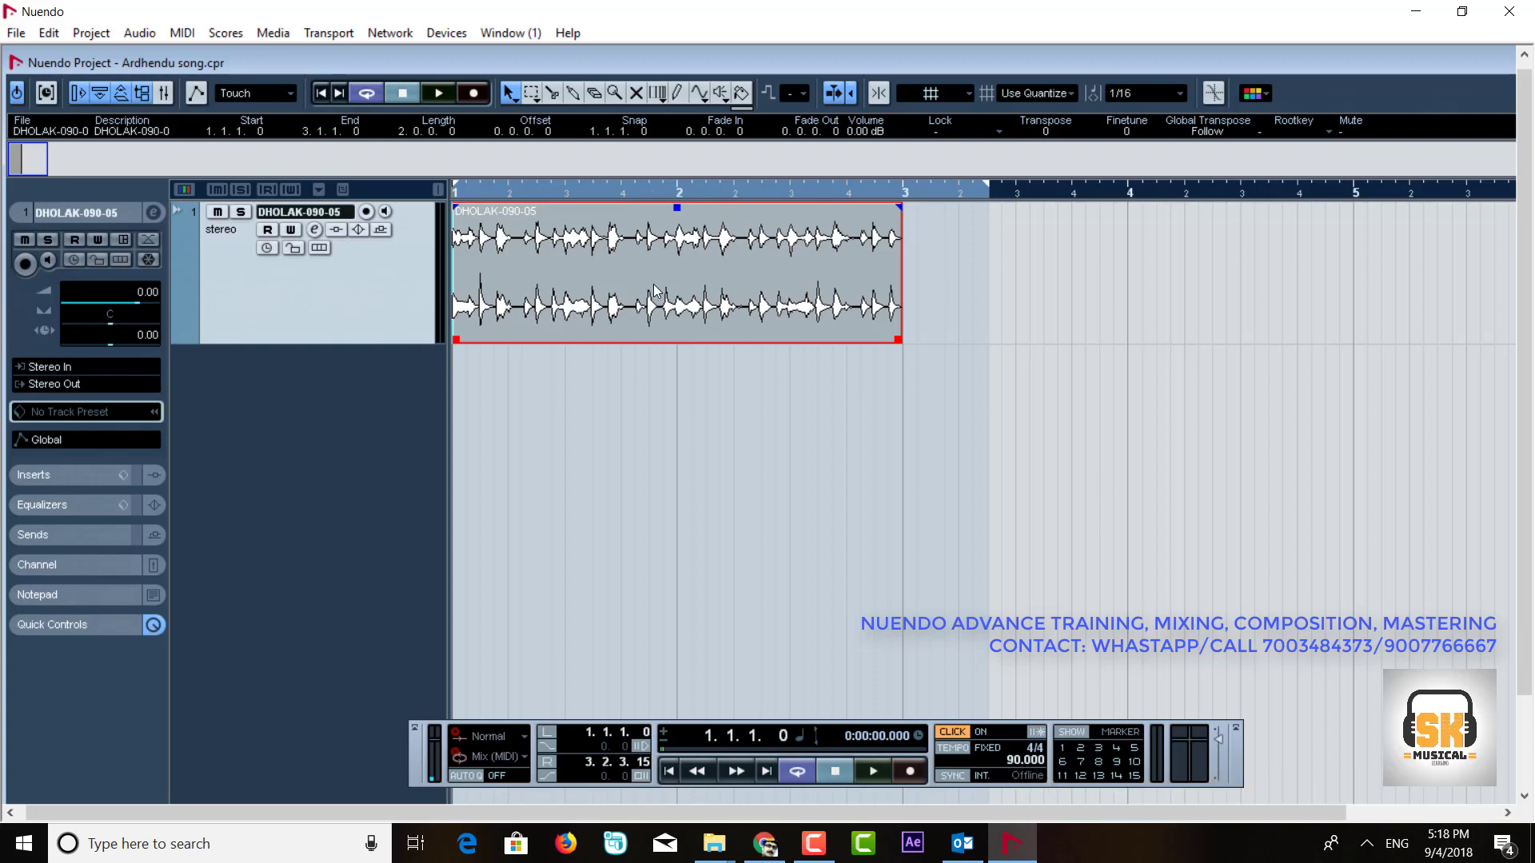
pyautogui.press('space')
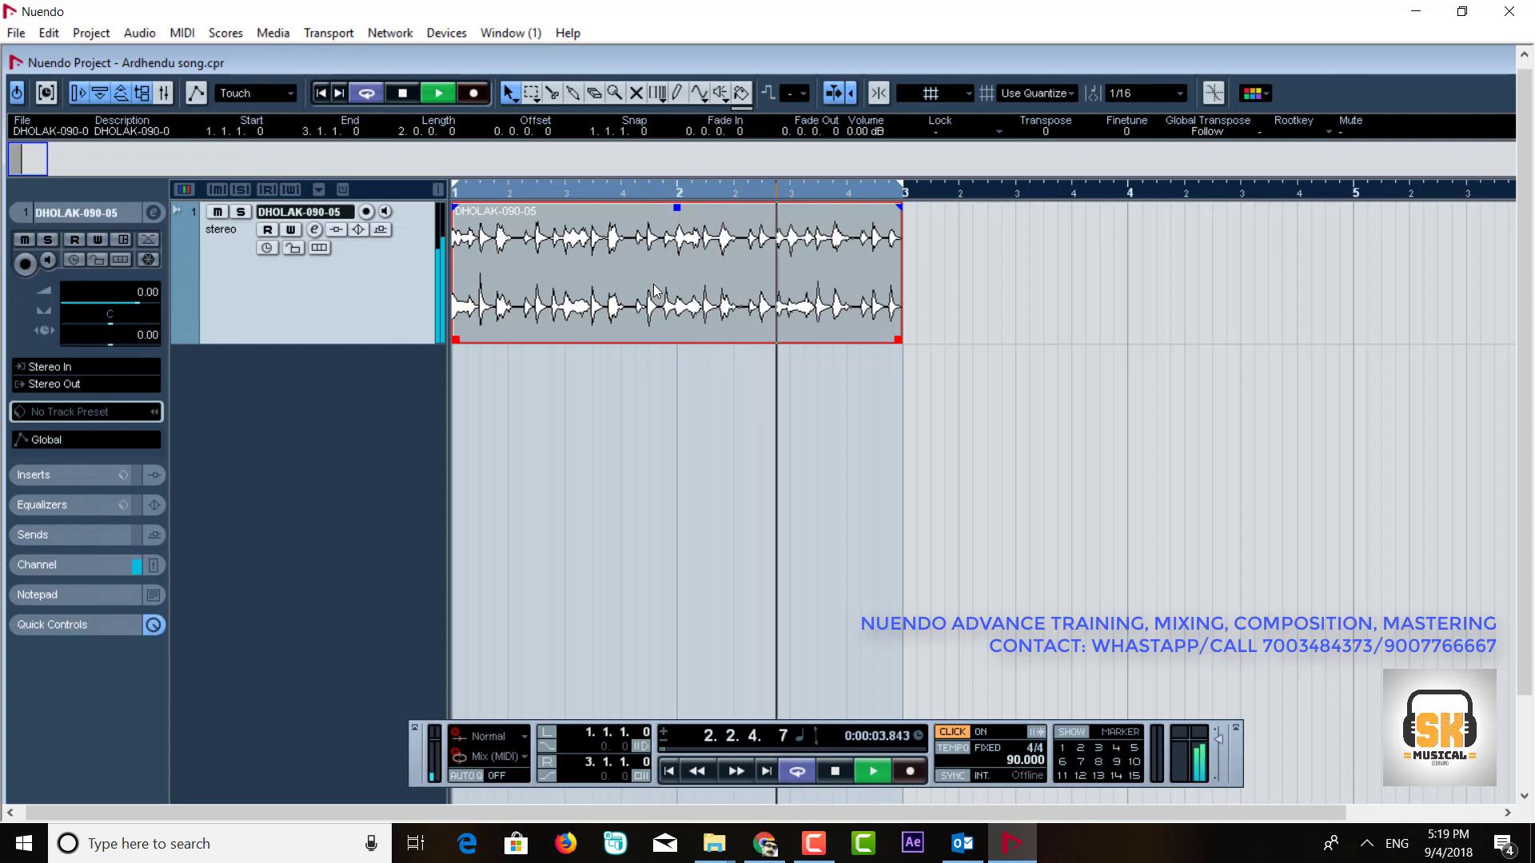
pyautogui.press('space')
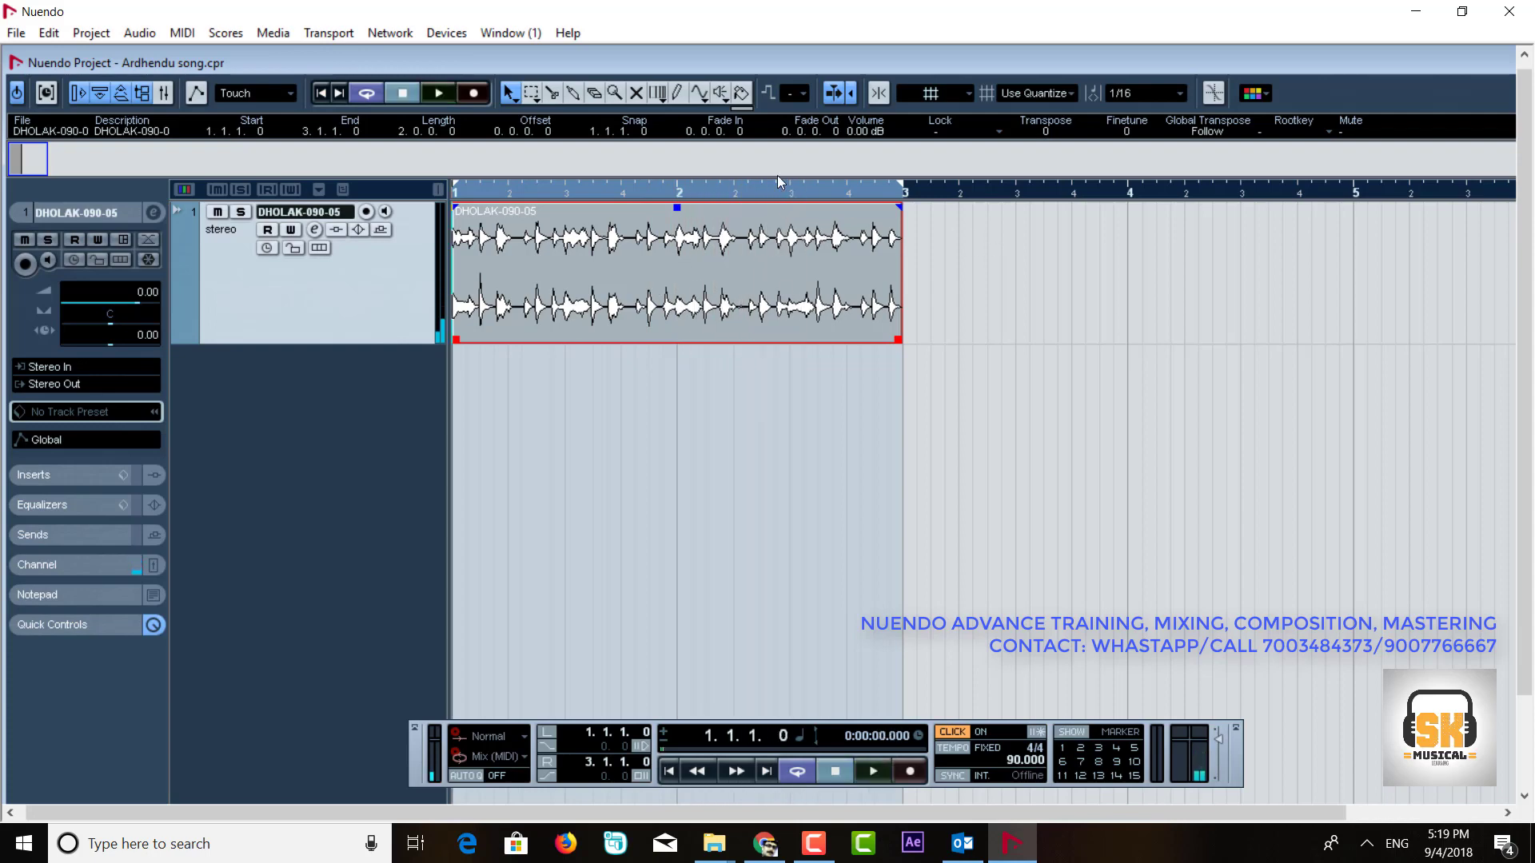
# - Open the DHOLAK-090-05 event in the Sample Editor and look over the available audio commands
pyautogui.doubleClick(648, 280)
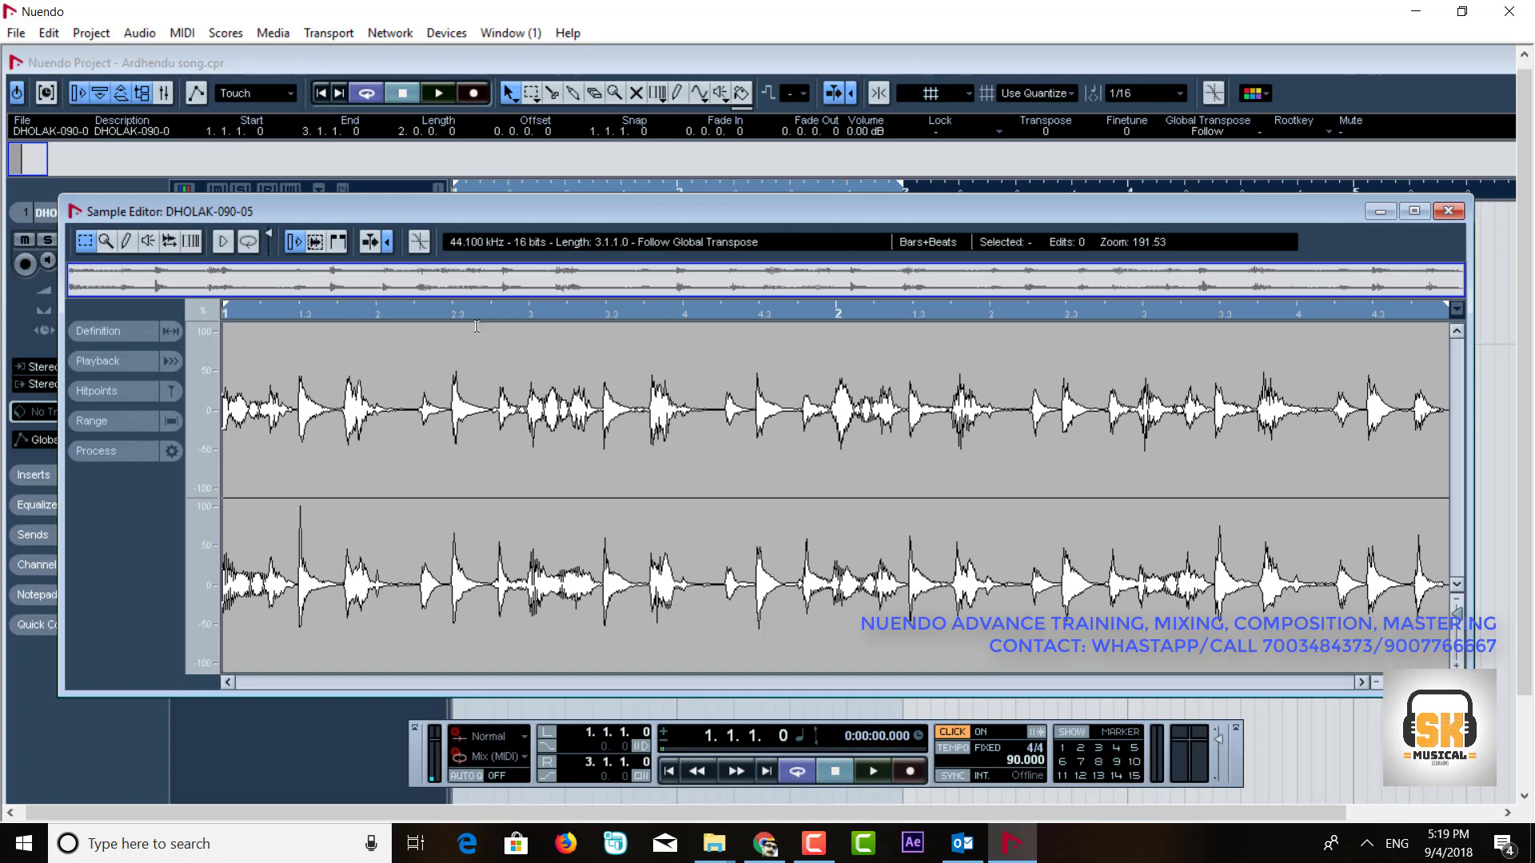
pyautogui.click(139, 33)
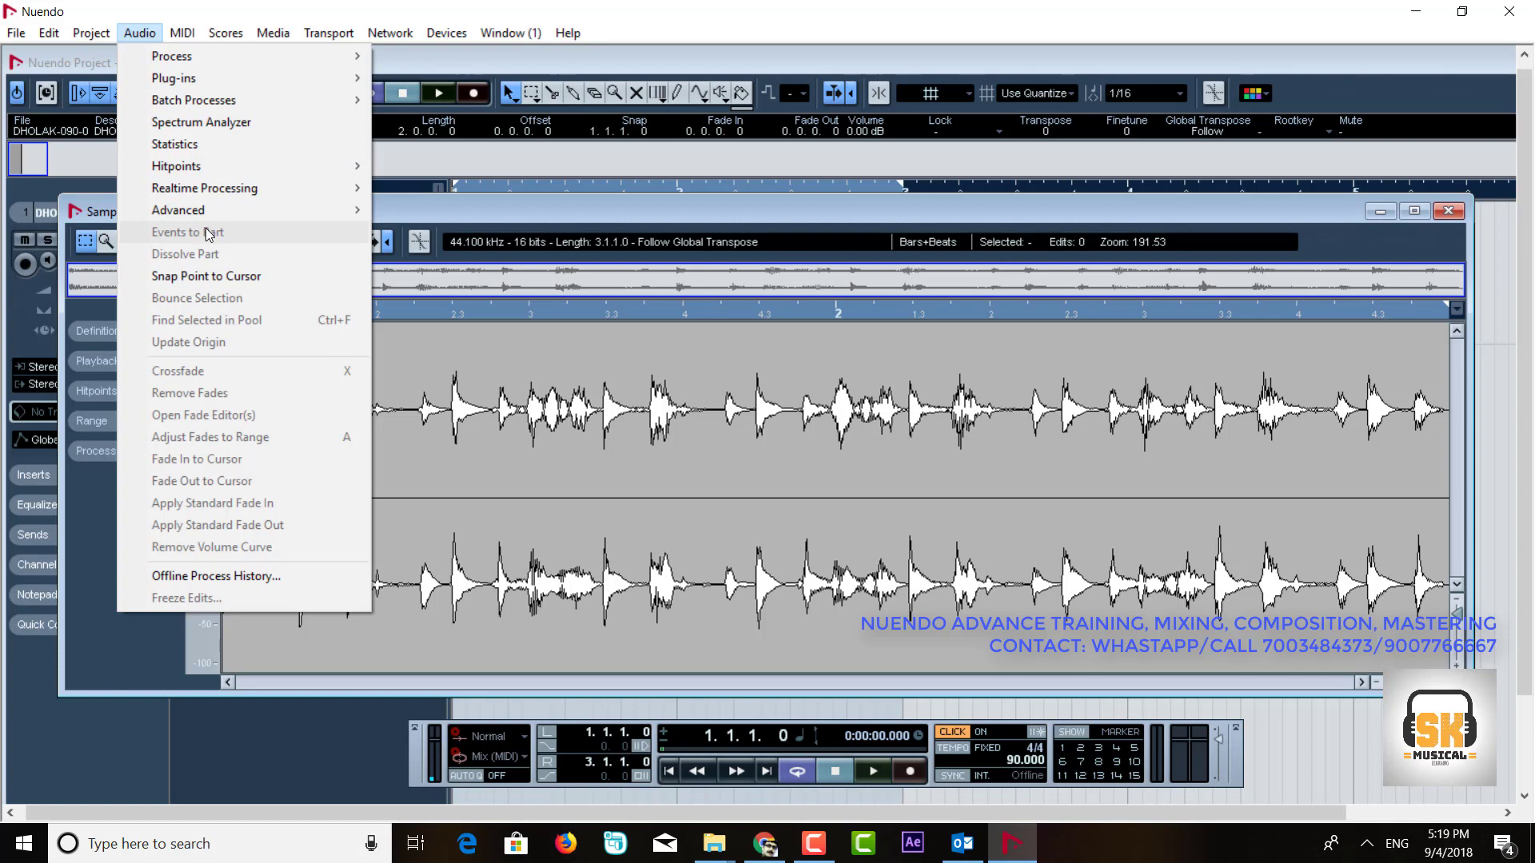
pyautogui.click(828, 469)
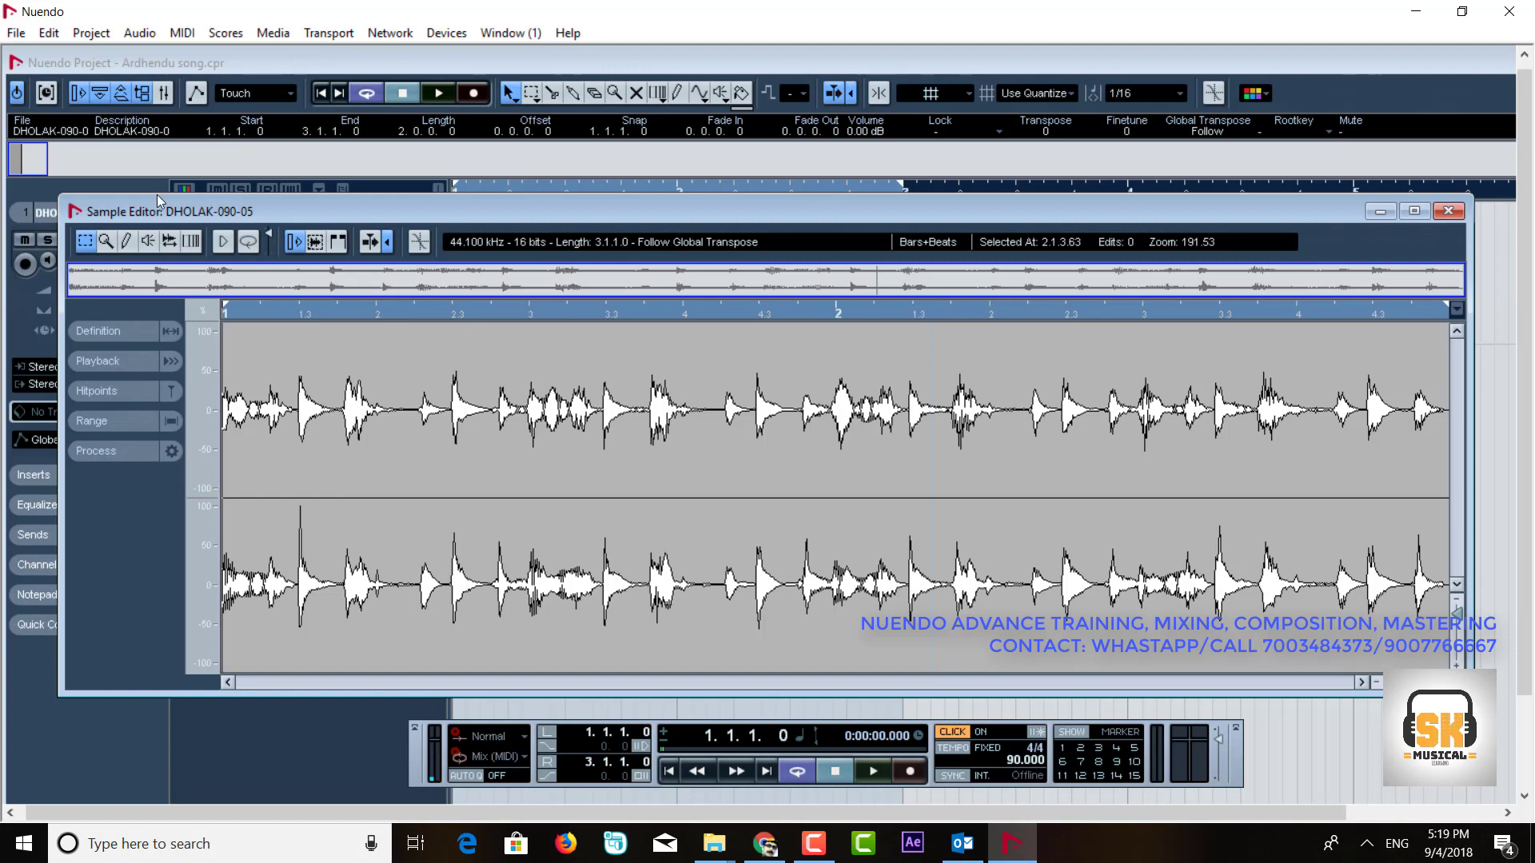
# - Select the waveform range from 1.1.2.111 to 1.4.2.63, preview a 2.00 dB gain on it and process it
pyautogui.moveTo(298, 474); pyautogui.dragTo(740, 547)
pyautogui.rightClick(577, 499)
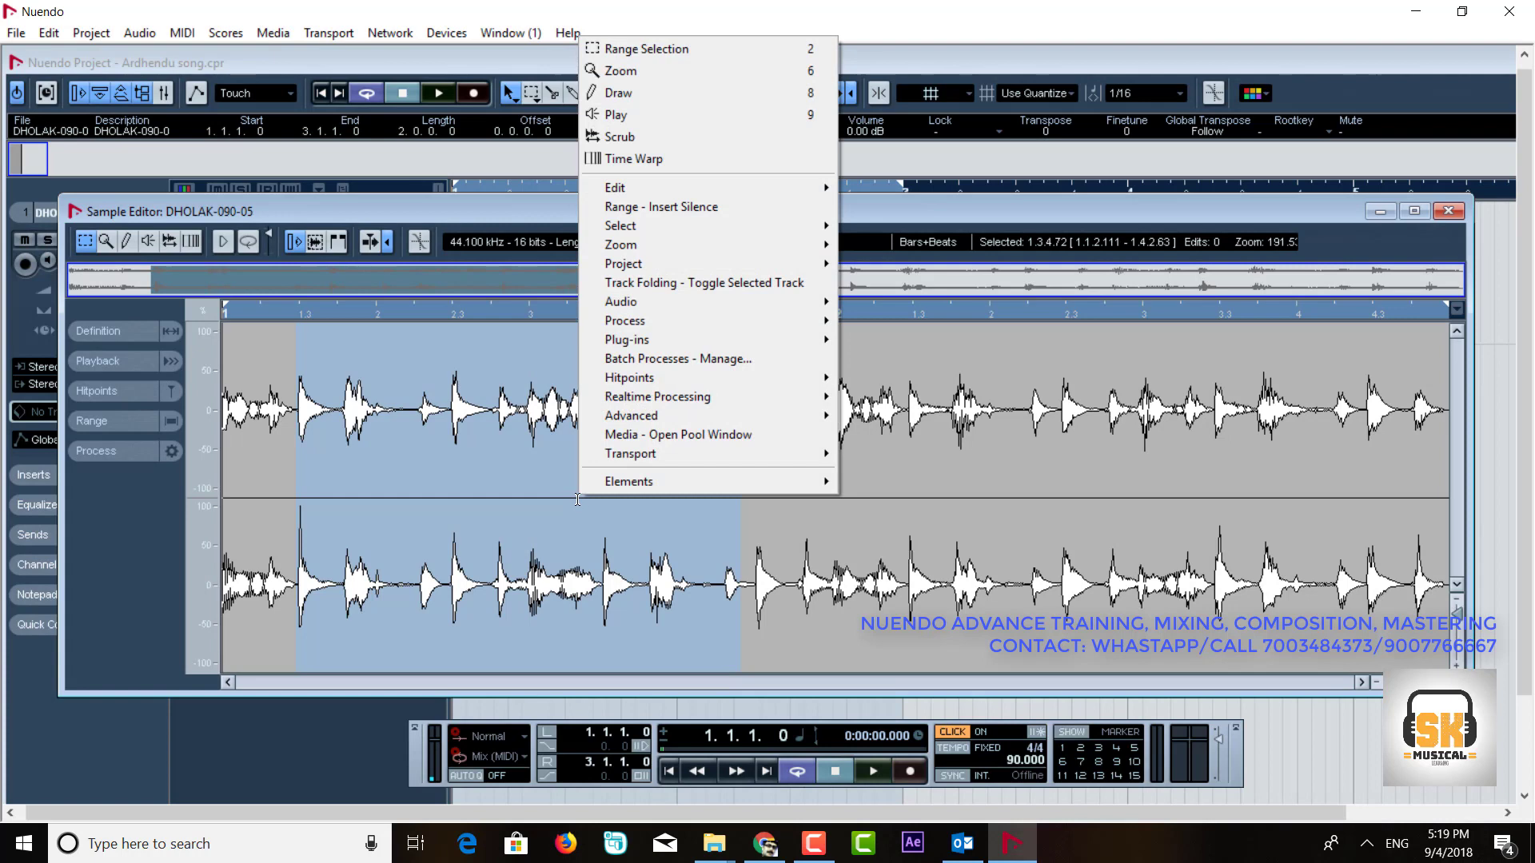
pyautogui.moveTo(681, 324)
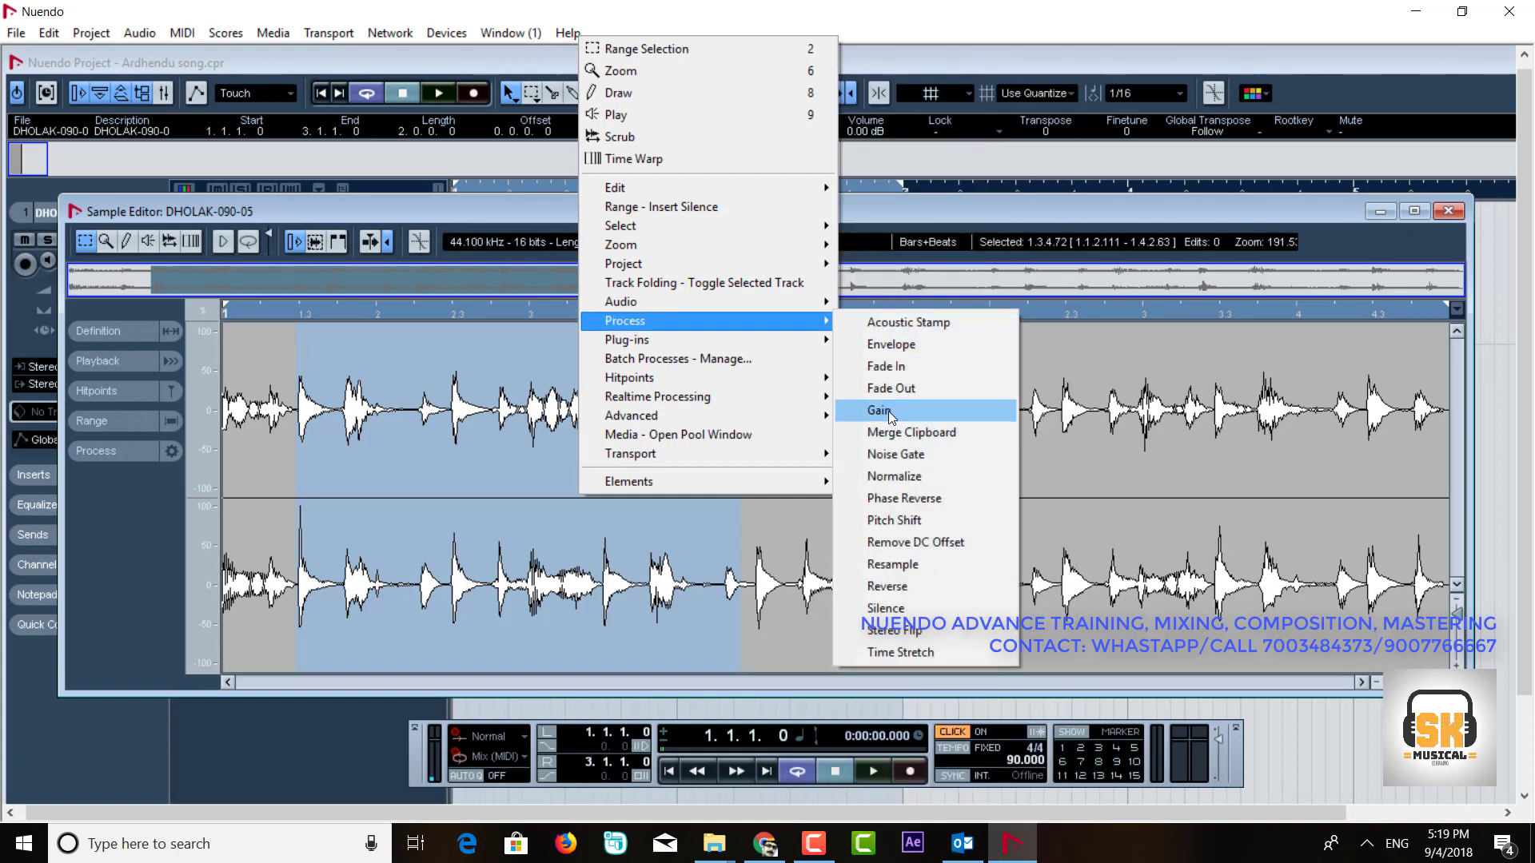
pyautogui.click(891, 417)
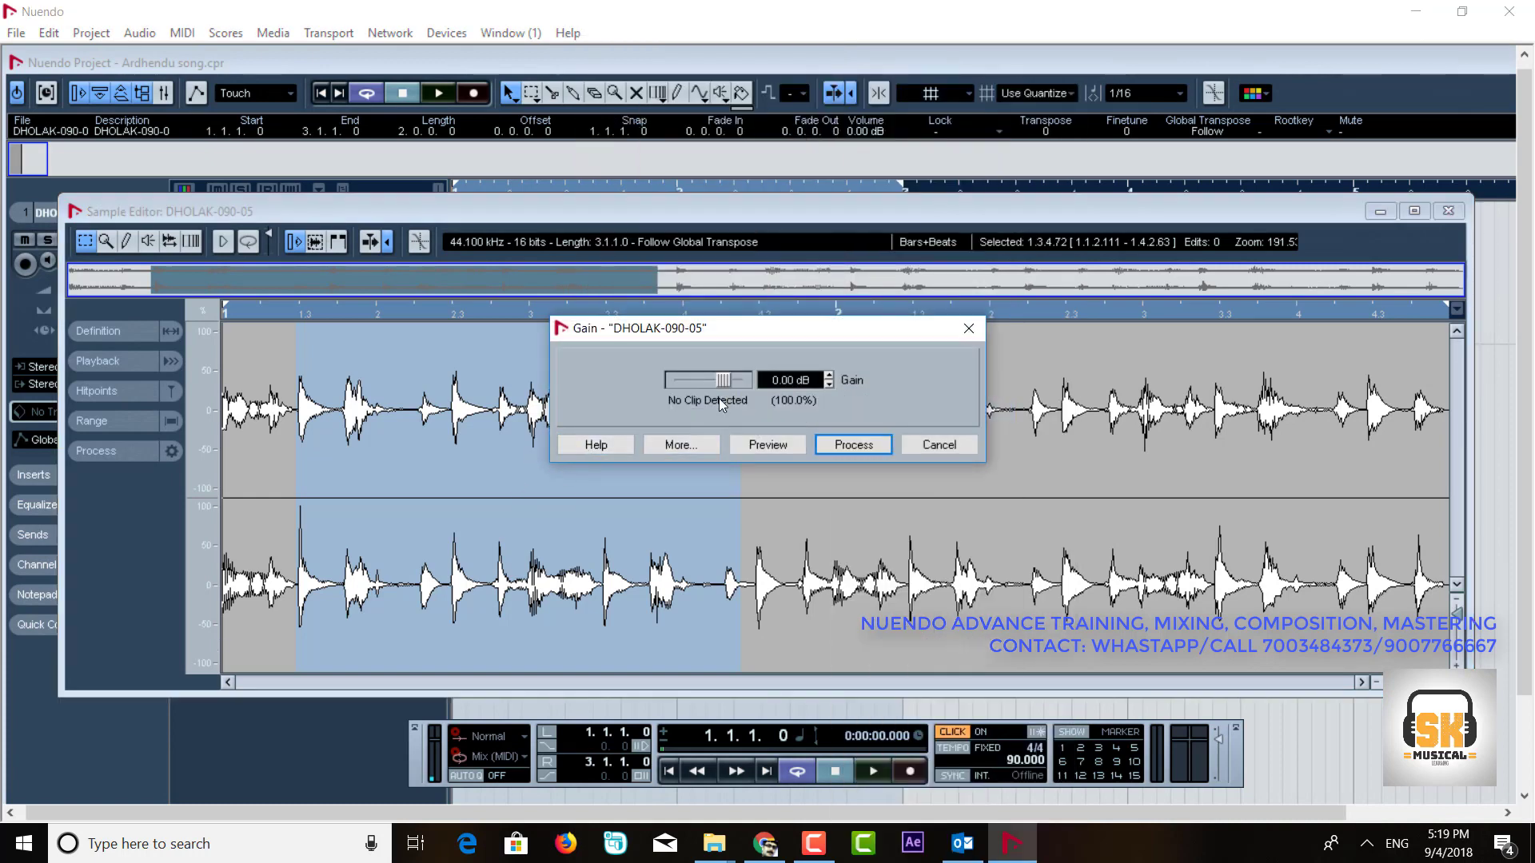
pyautogui.moveTo(723, 380); pyautogui.dragTo(729, 381)
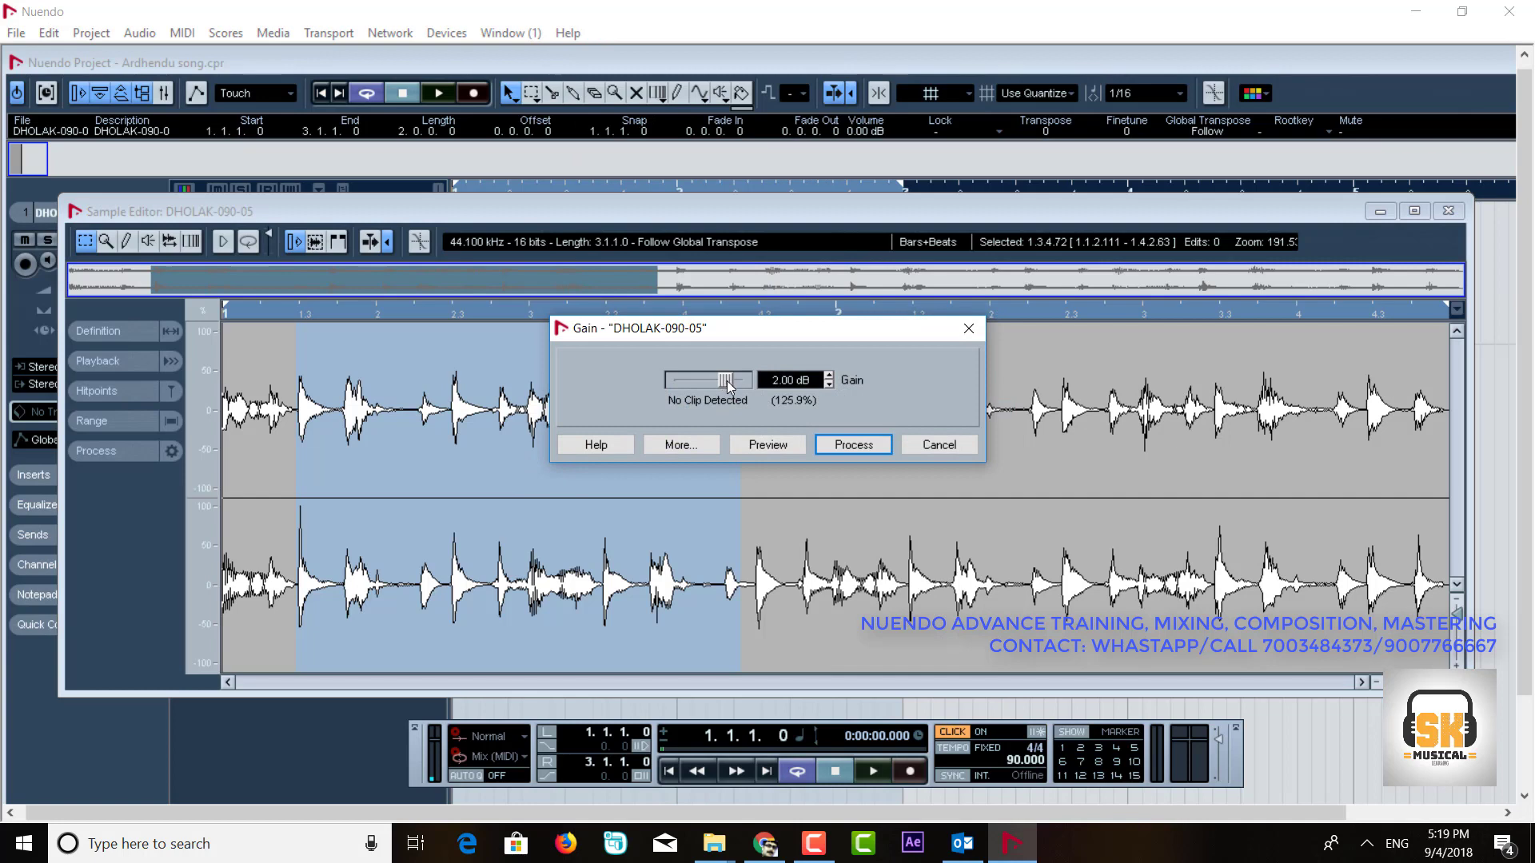
pyautogui.click(769, 446)
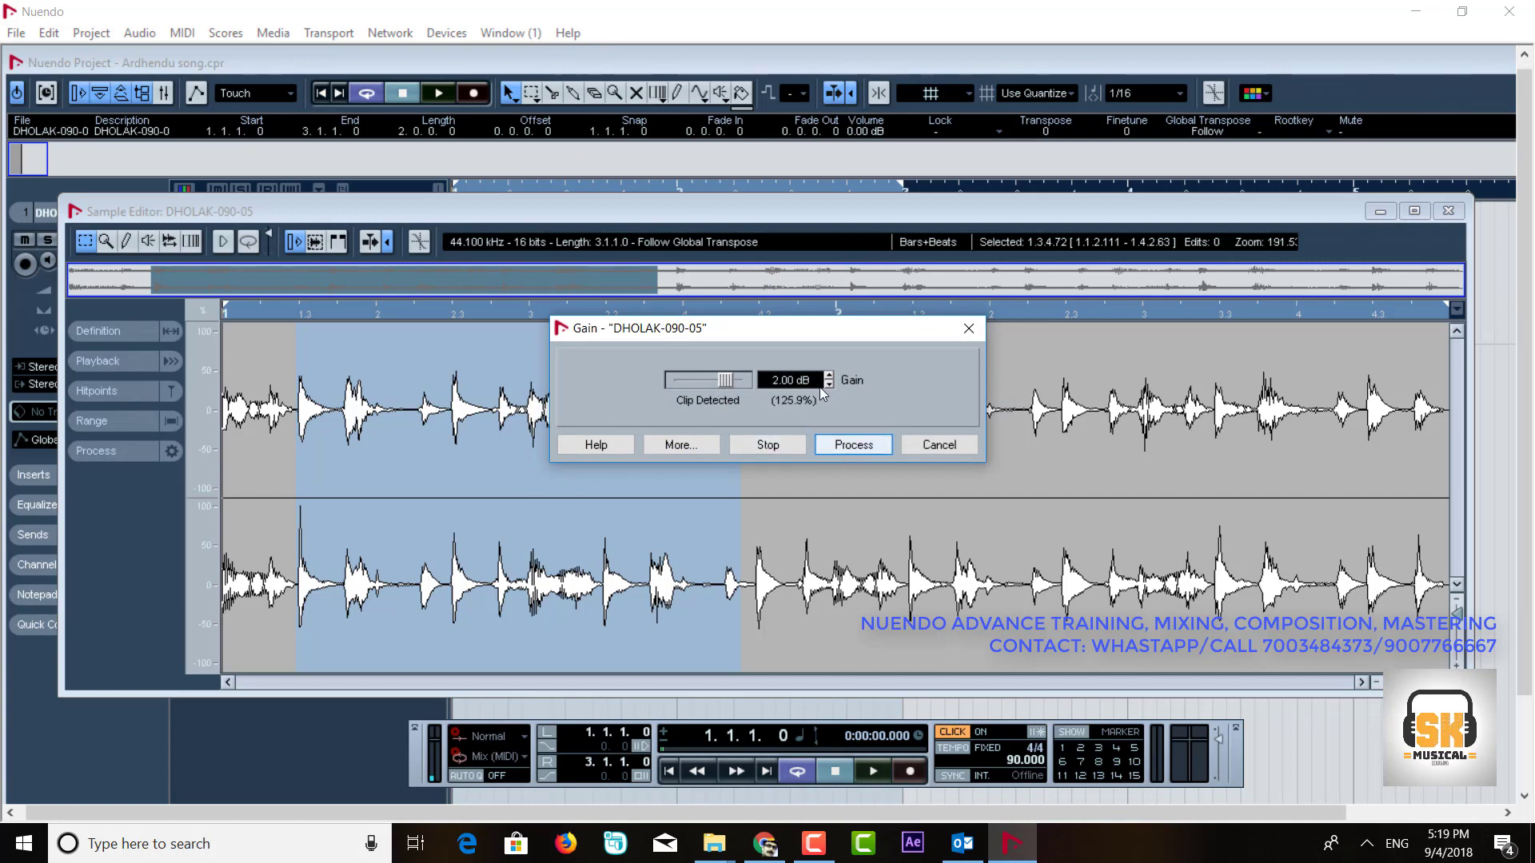
pyautogui.moveTo(789, 331); pyautogui.dragTo(968, 349)
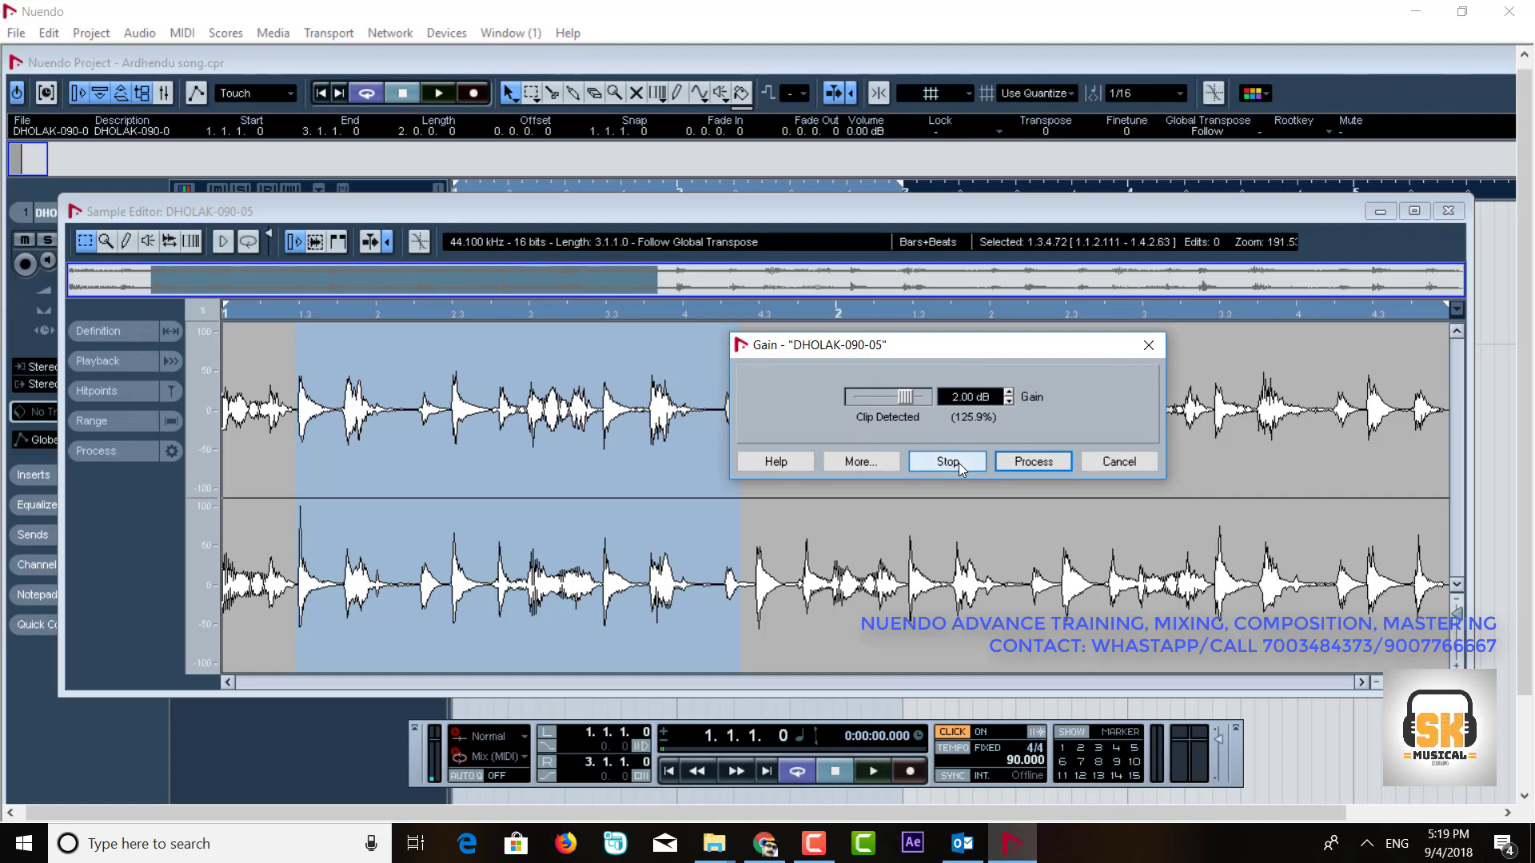
pyautogui.click(959, 468)
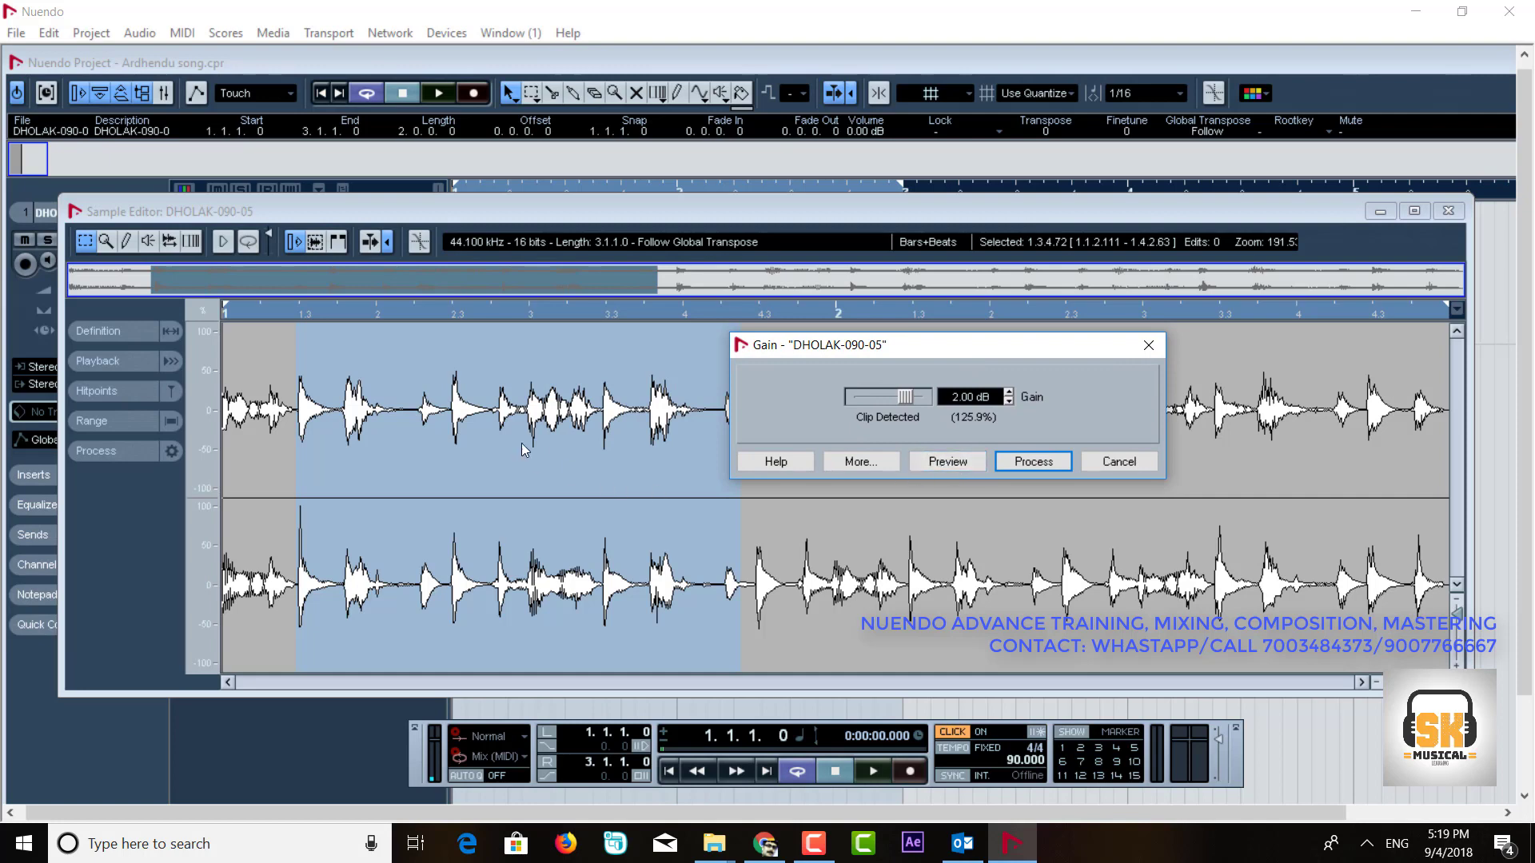
pyautogui.click(1035, 463)
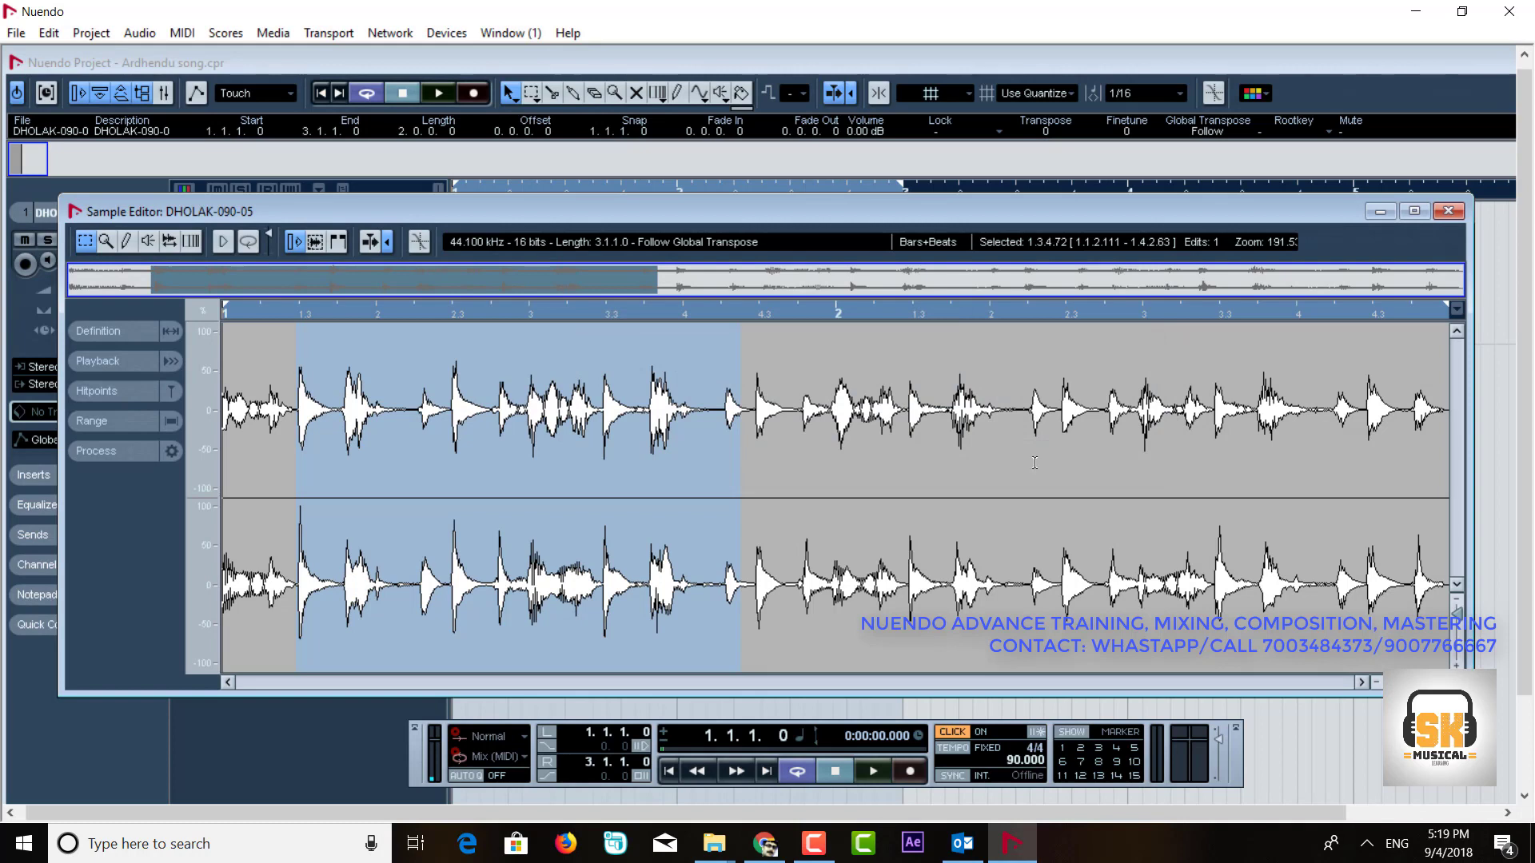
# - Undo and redo the gain processing to compare the waveforms, leaving it undone
pyautogui.hotkey('ctrl', 'z')
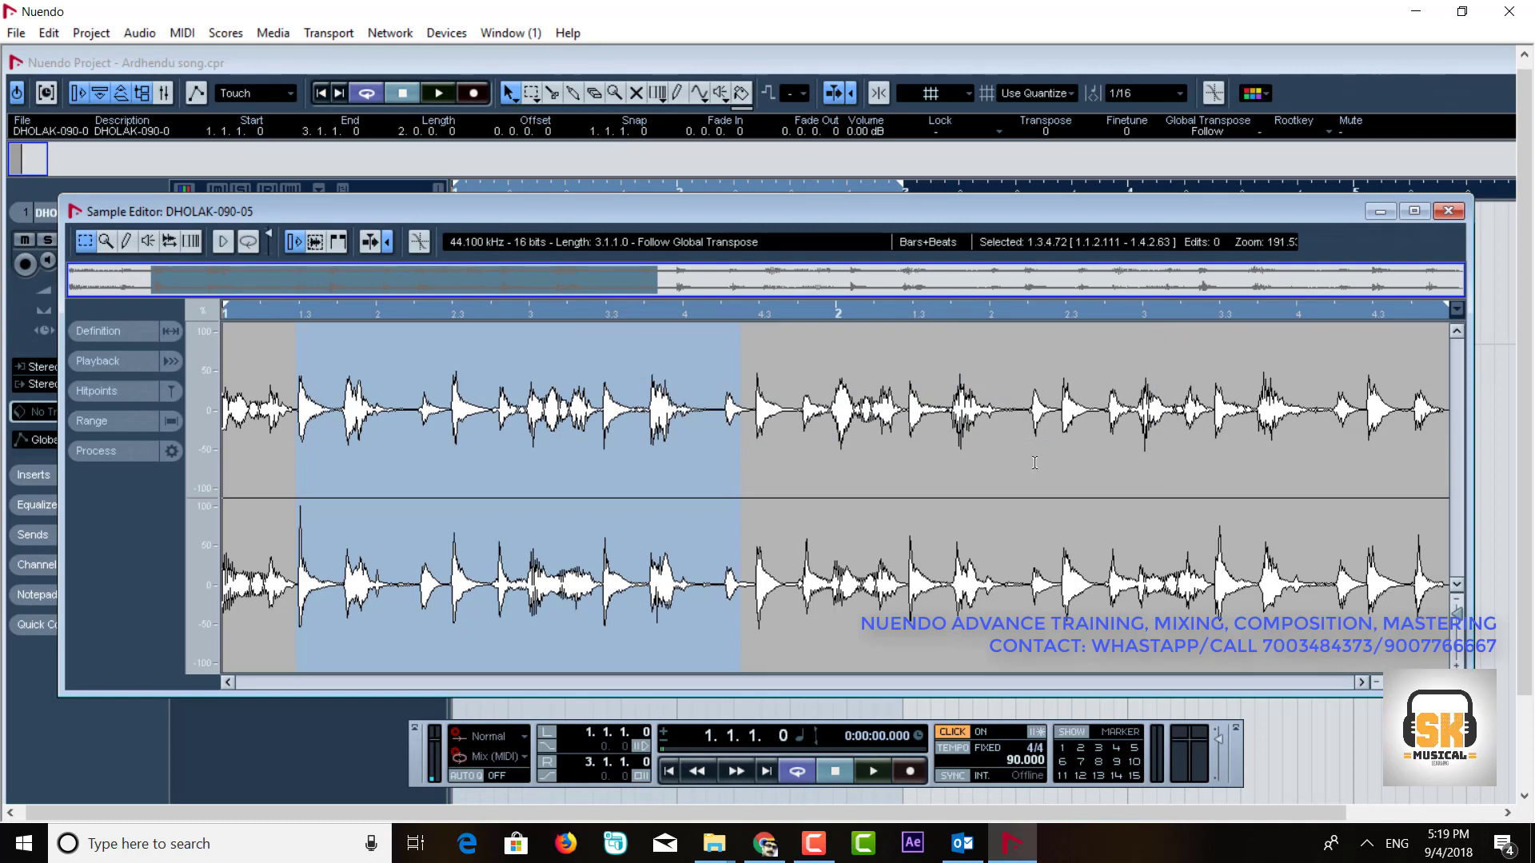
pyautogui.hotkey('ctrl', 'shift', 'z')
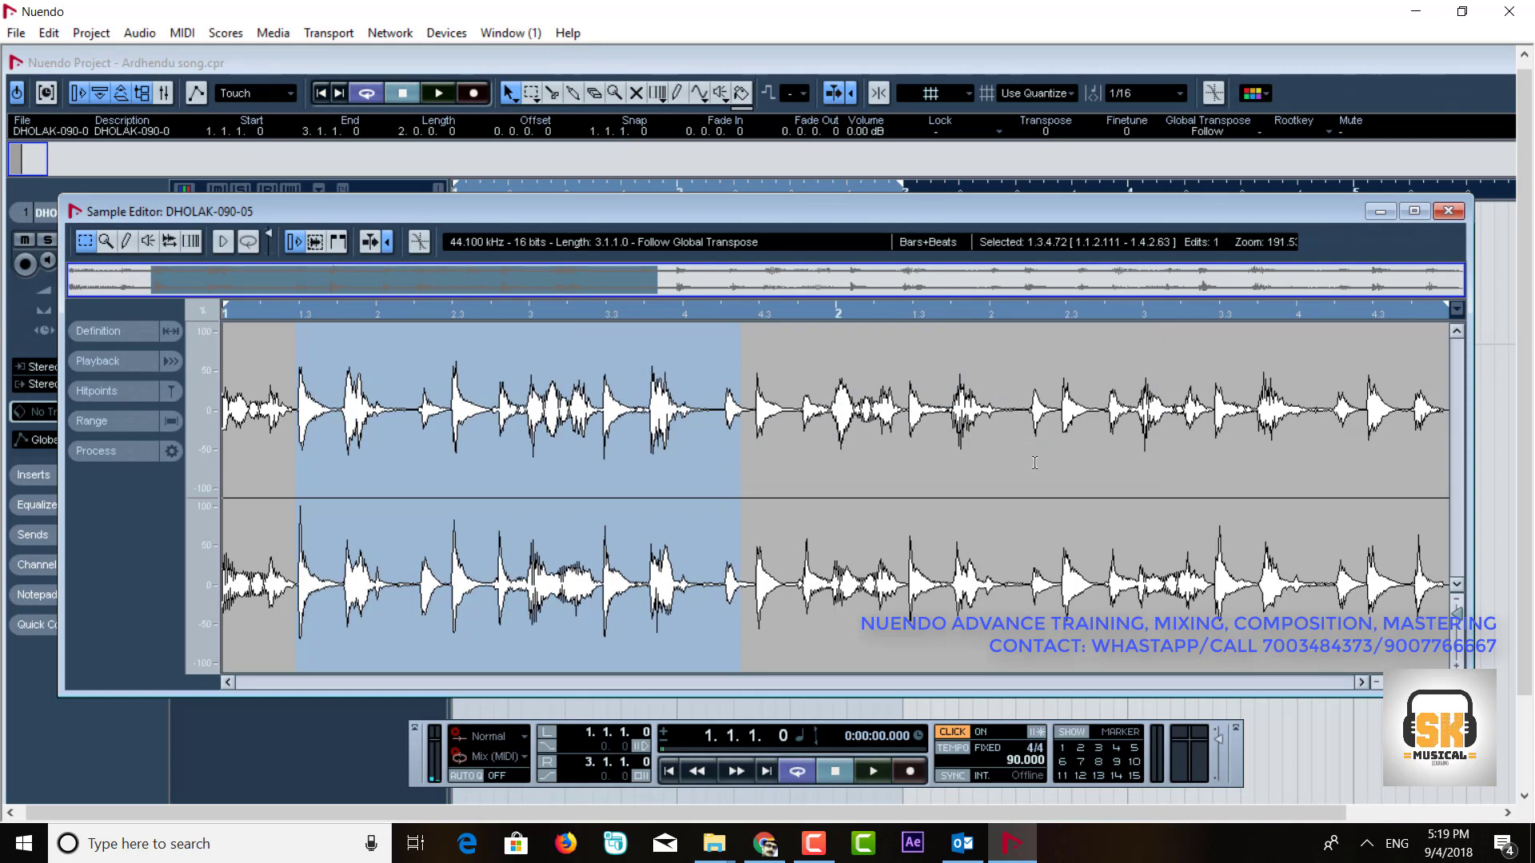
pyautogui.hotkey('ctrl', 'z')
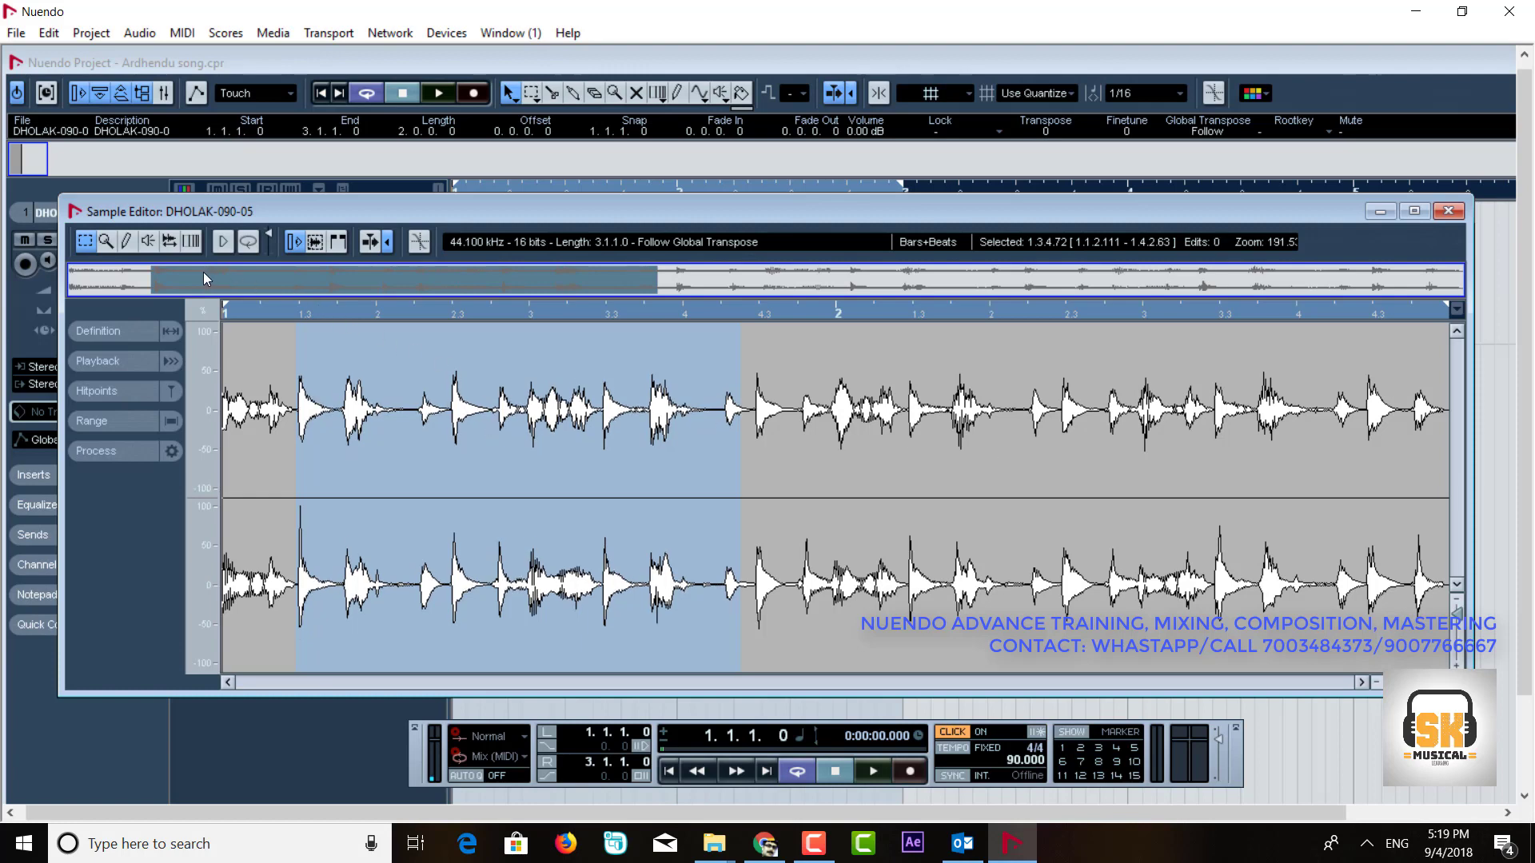
# - Try to activate the Draw tool for the DHOLAK-090-05 waveform at the current zoom
pyautogui.click(127, 243)
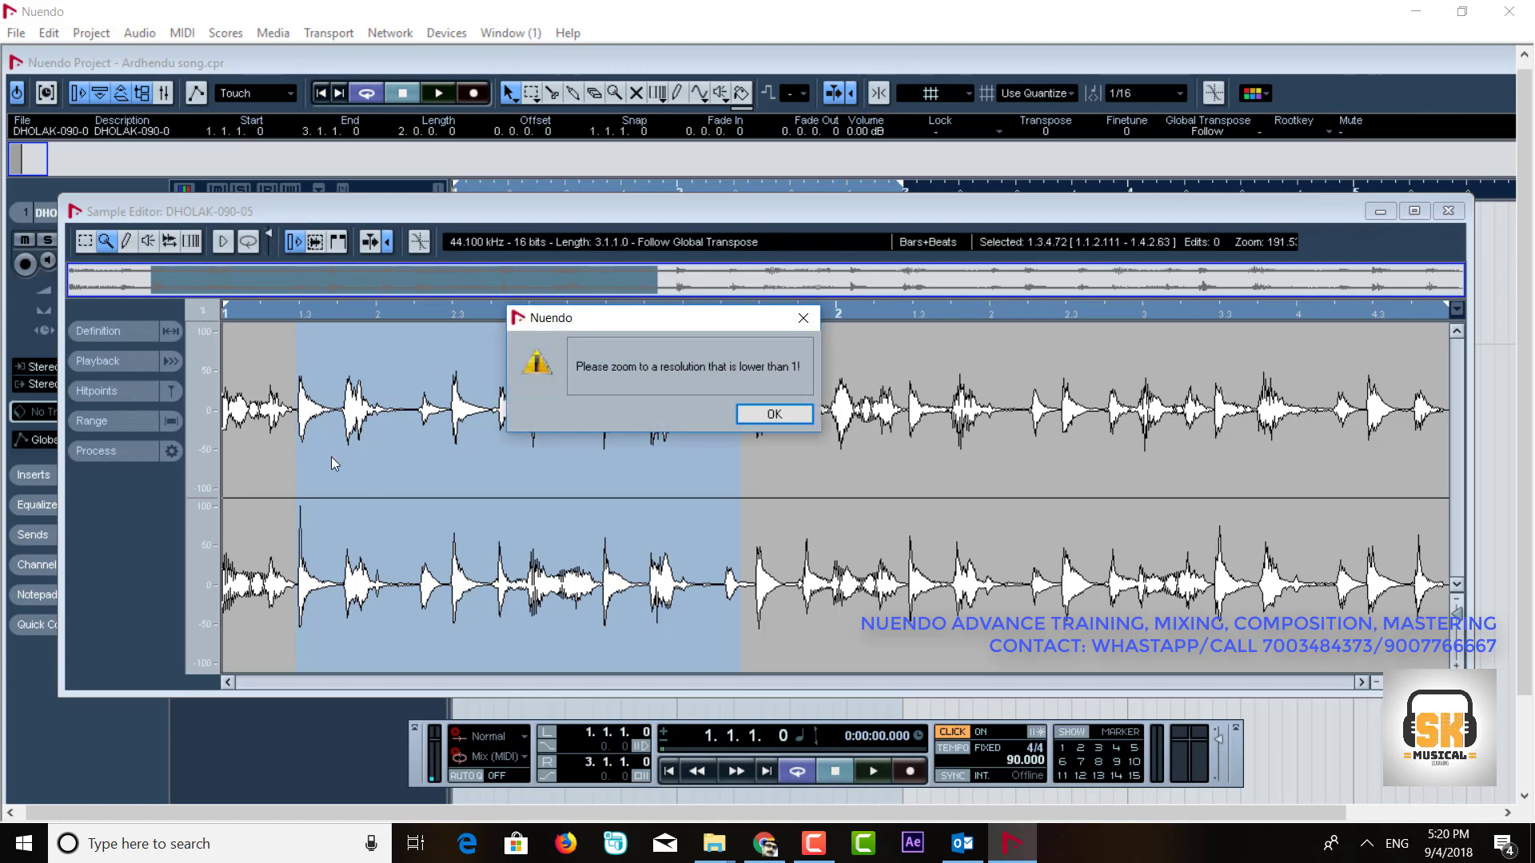
pyautogui.click(772, 415)
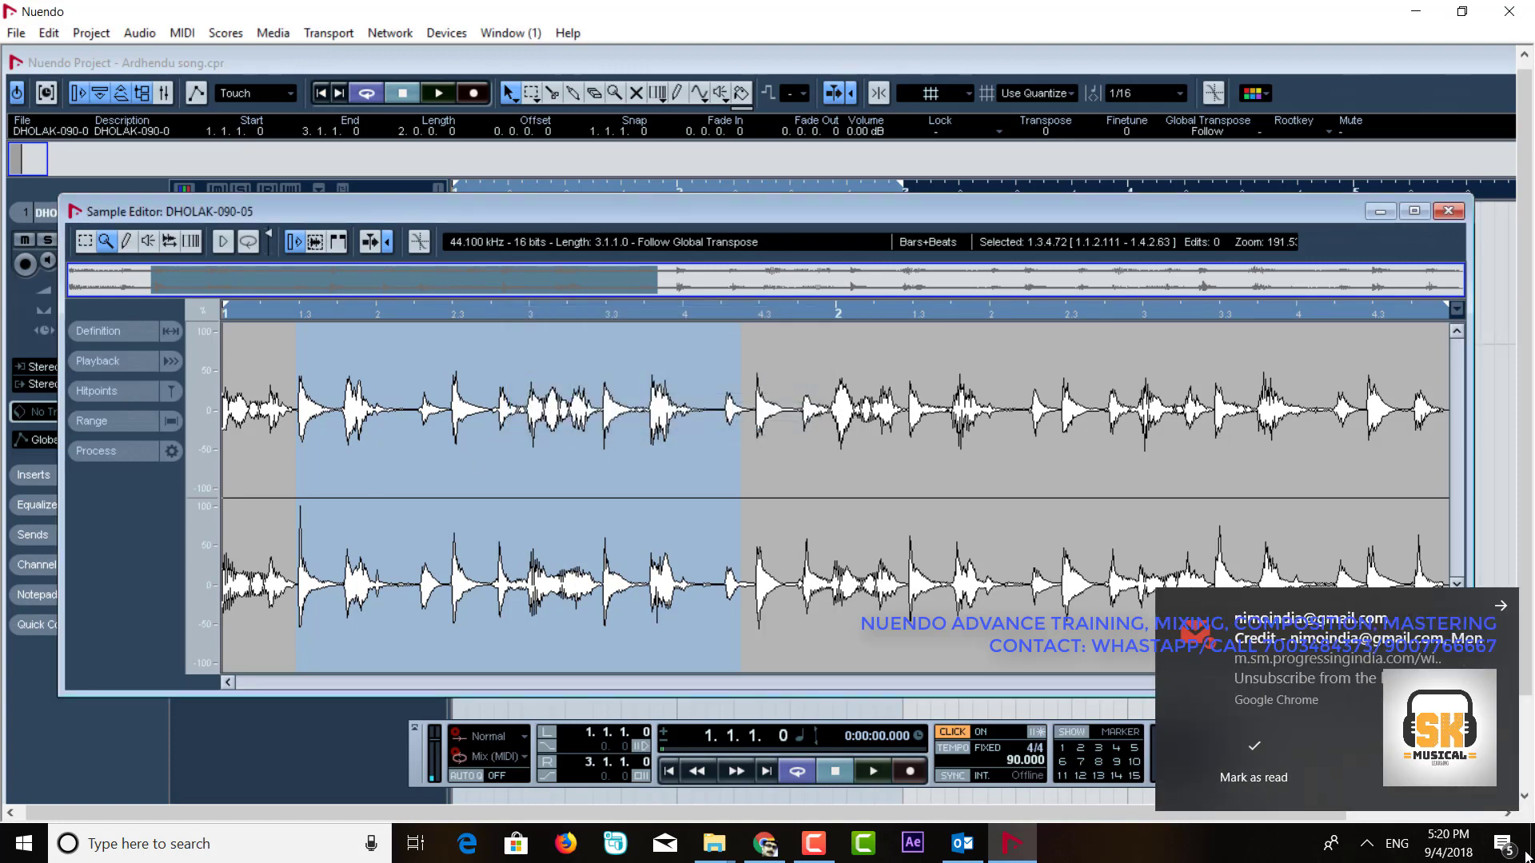
# - Activate the Draw tool with the DHOLAK-090-05 waveform magnified to individual samples around the first large hit near beat 1.3
pyautogui.click(1498, 605)
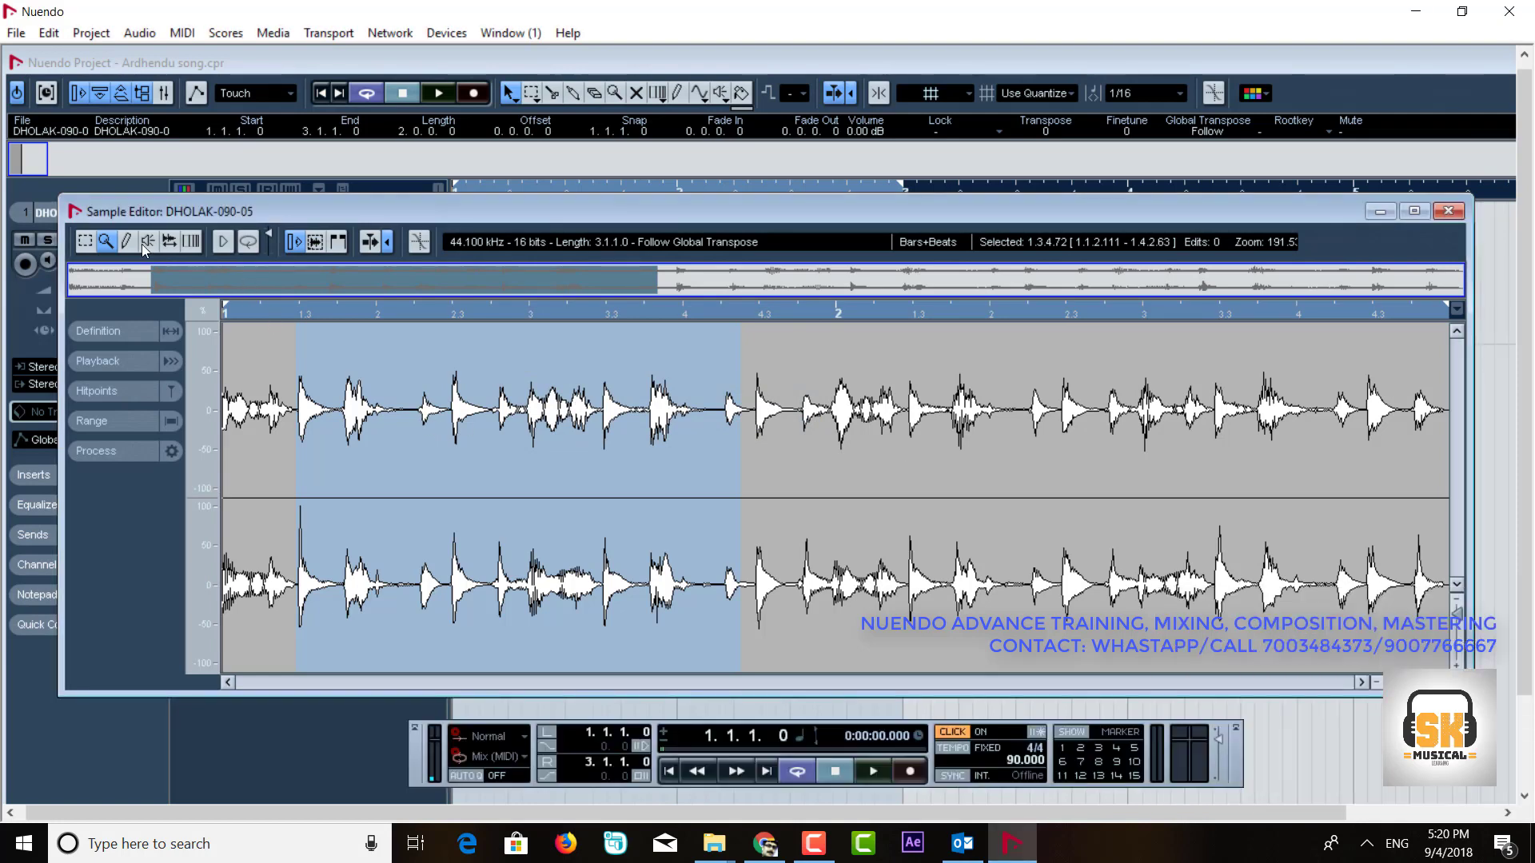
pyautogui.moveTo(279, 374); pyautogui.dragTo(411, 542)
pyautogui.moveTo(336, 374); pyautogui.dragTo(434, 528)
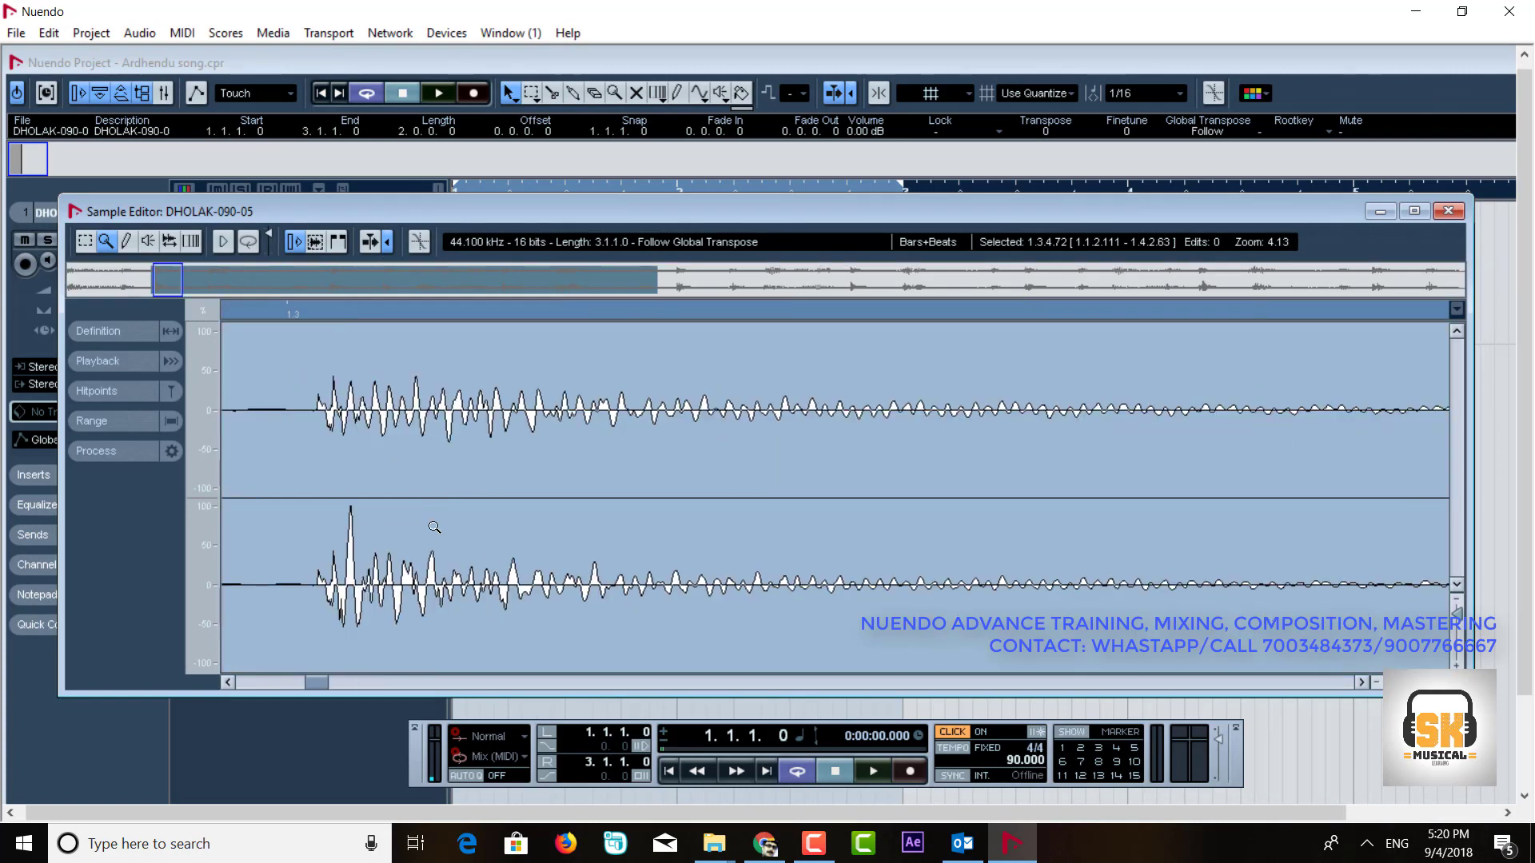
pyautogui.moveTo(303, 374); pyautogui.dragTo(560, 607)
pyautogui.moveTo(471, 405); pyautogui.dragTo(521, 477)
pyautogui.moveTo(468, 376); pyautogui.dragTo(674, 613)
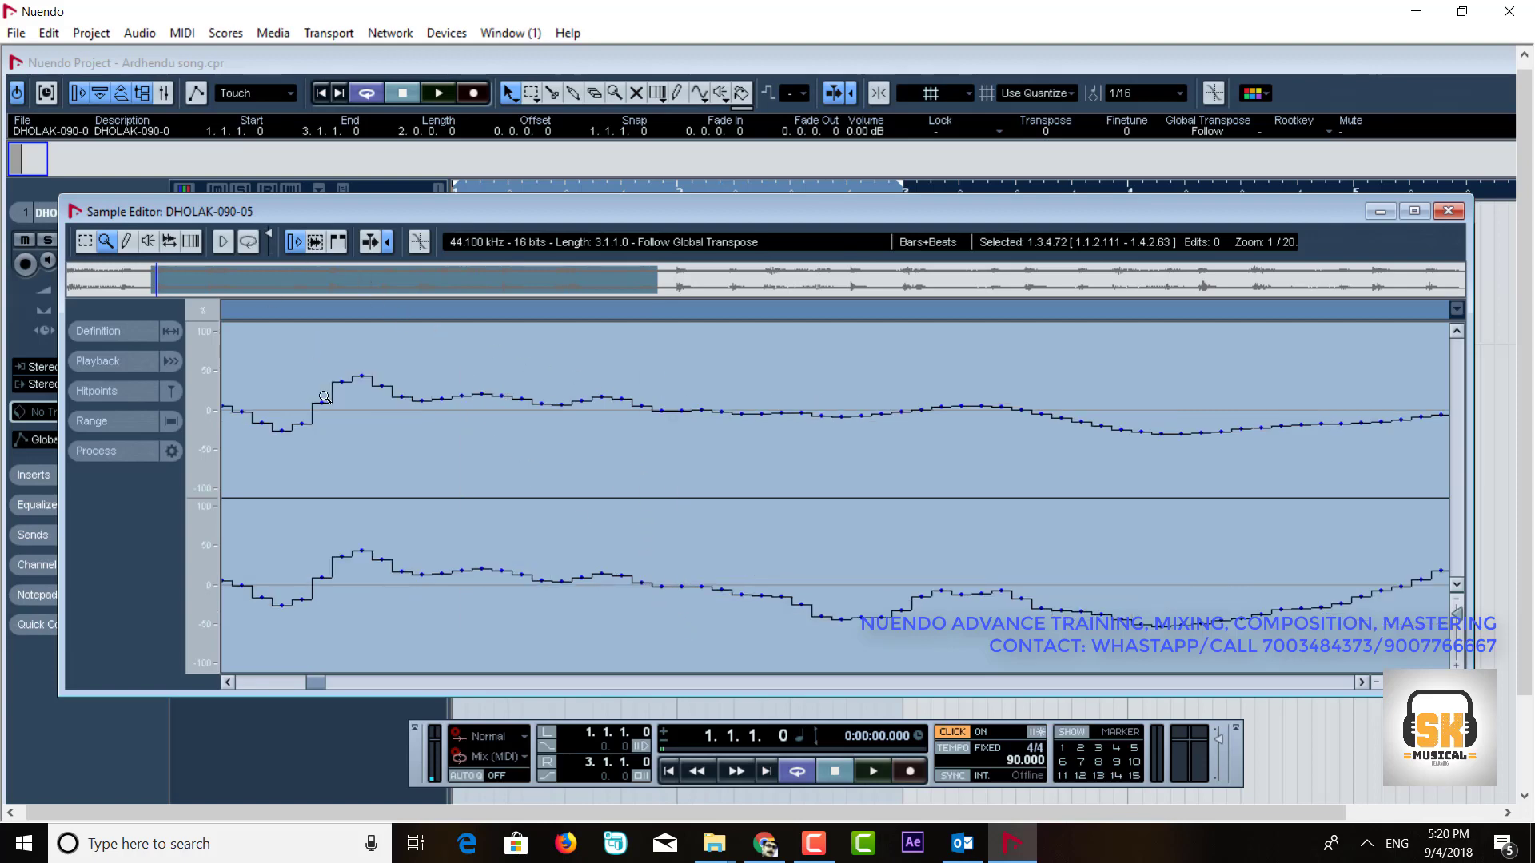
pyautogui.moveTo(310, 364); pyautogui.dragTo(429, 425)
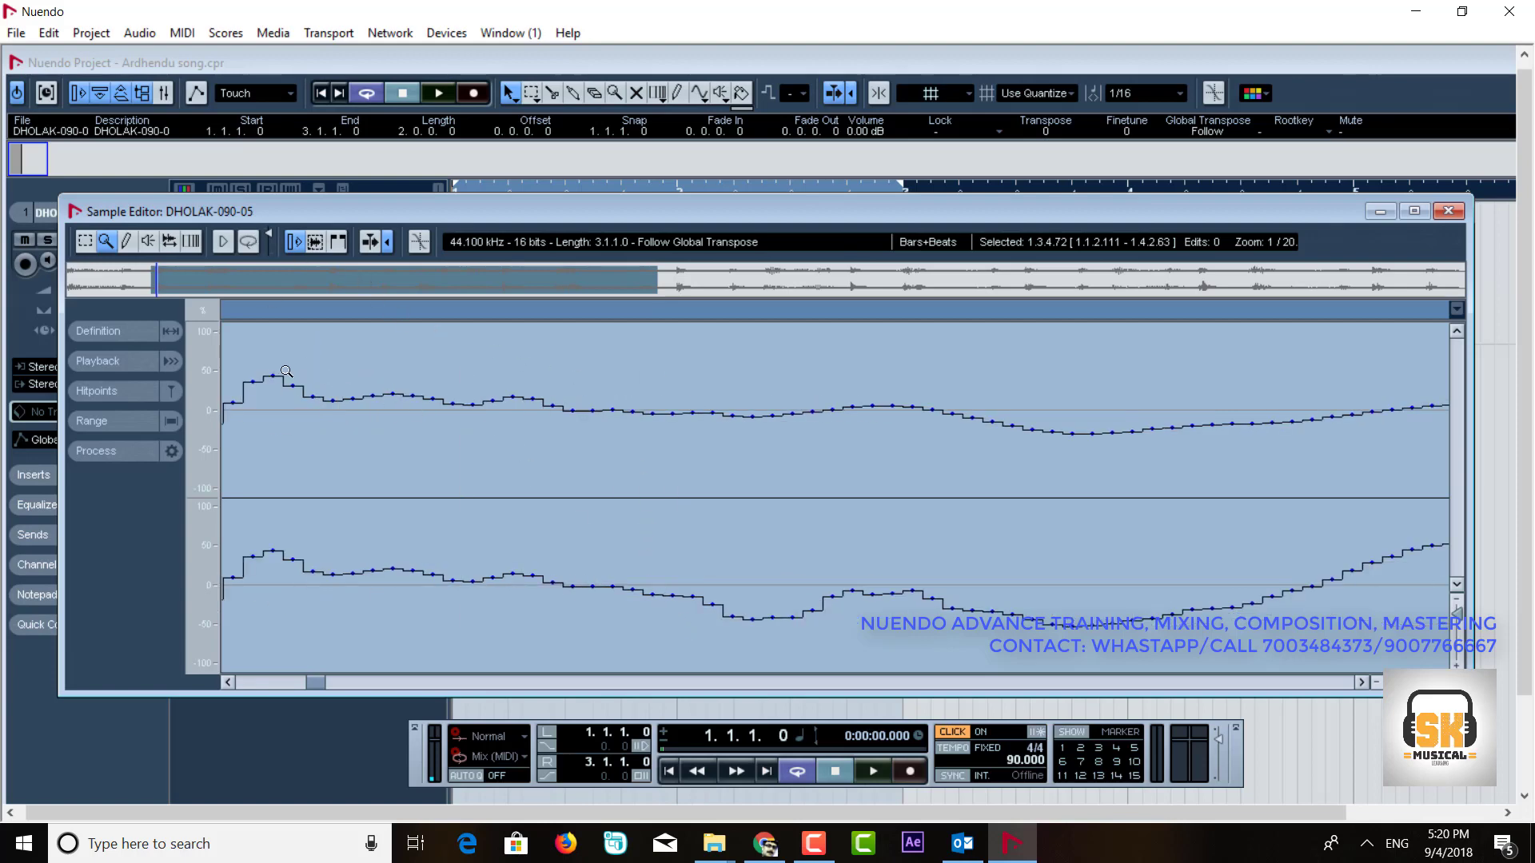
pyautogui.click(127, 240)
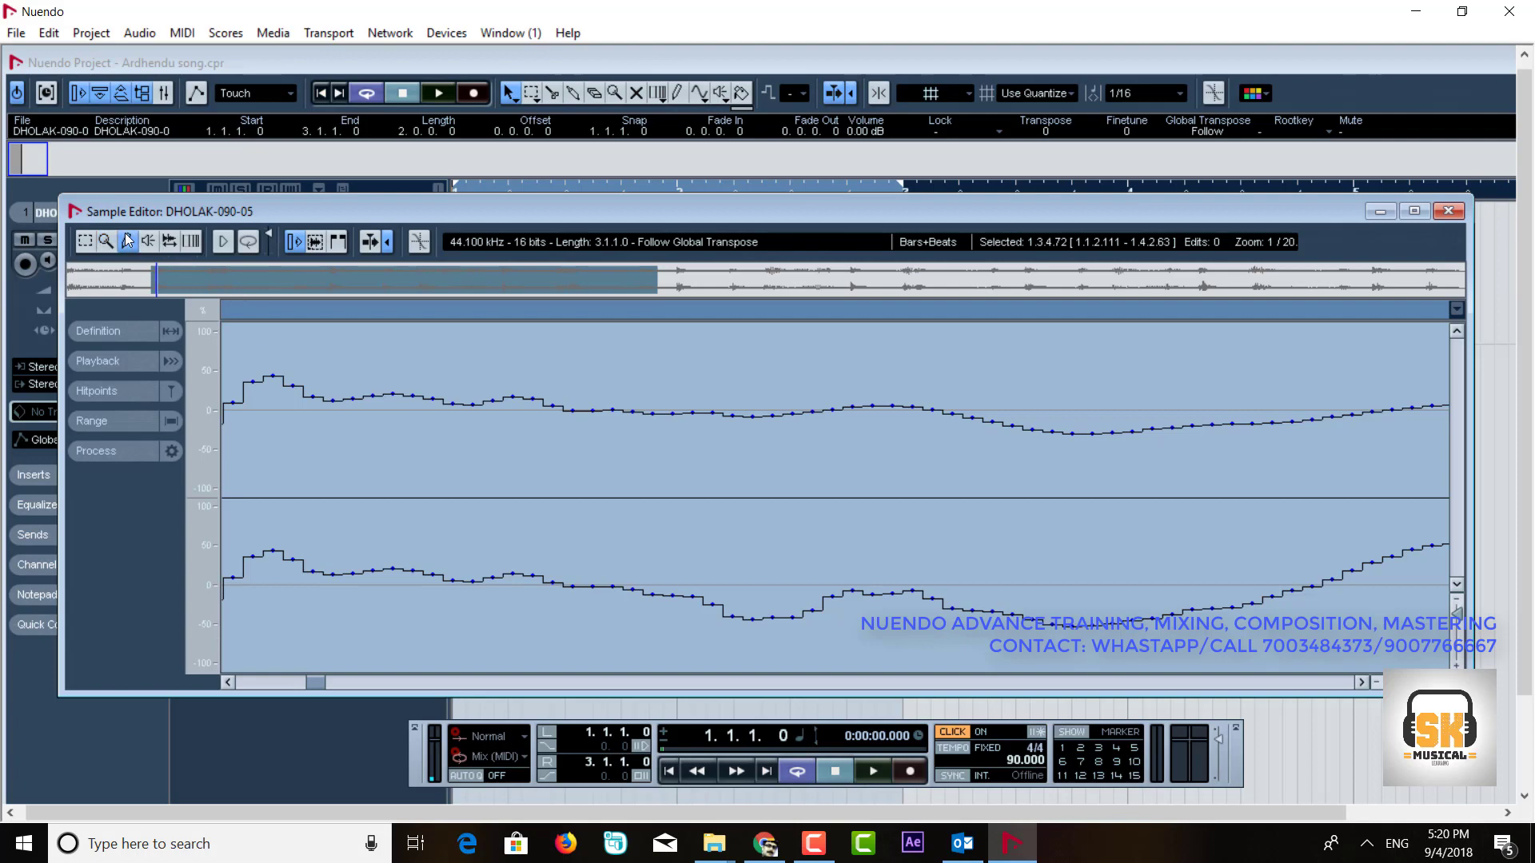
# - Activate the Range Selection tool, return to the DHOLAK-090-05 Sample Editor and place the project cursor at 1.1.3.3
pyautogui.click(86, 241)
pyautogui.click(509, 96)
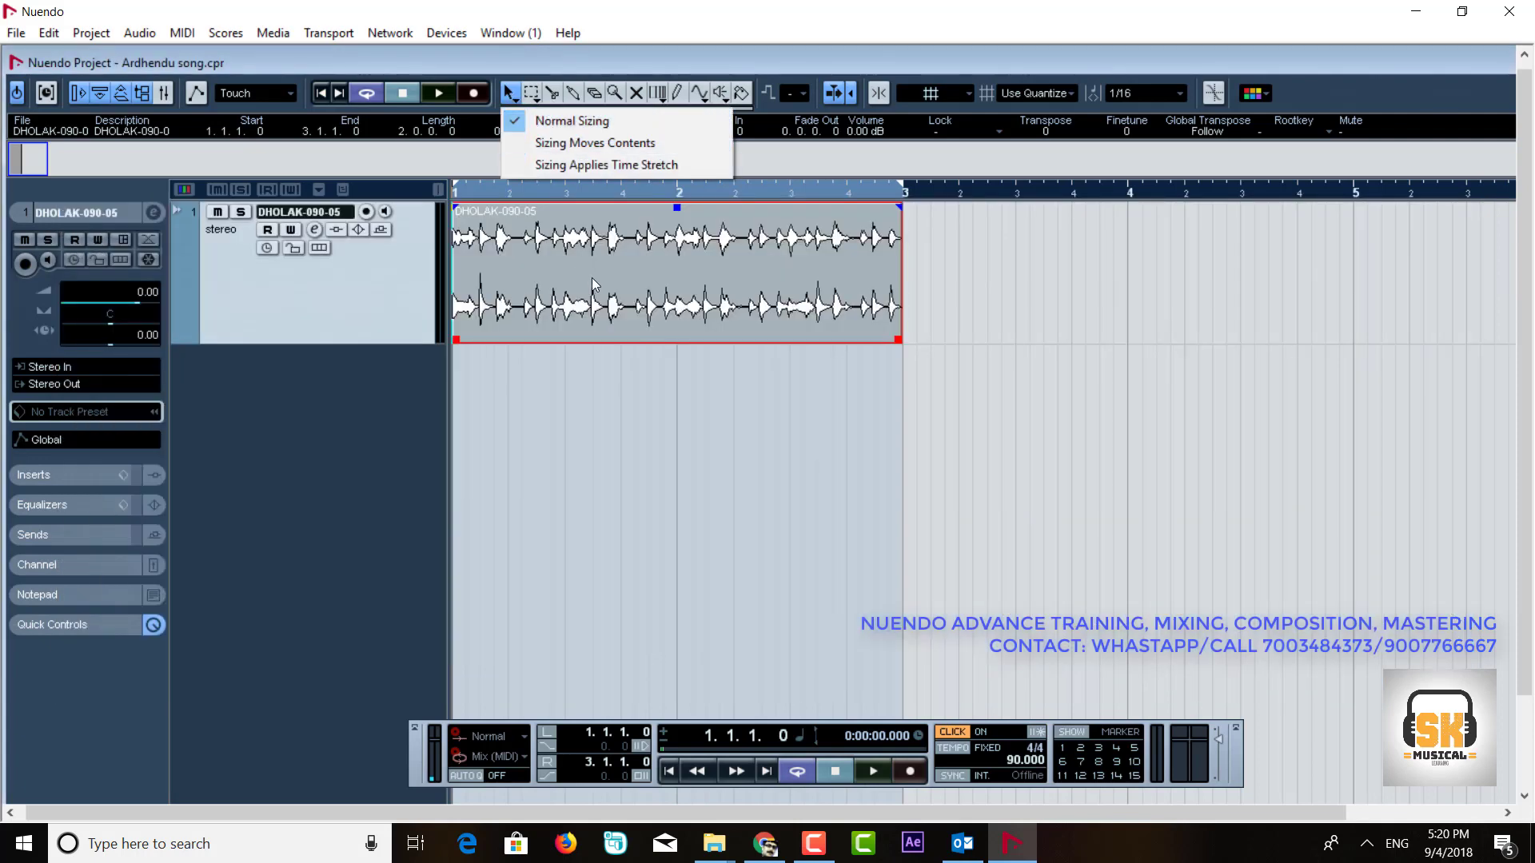
pyautogui.doubleClick(591, 277)
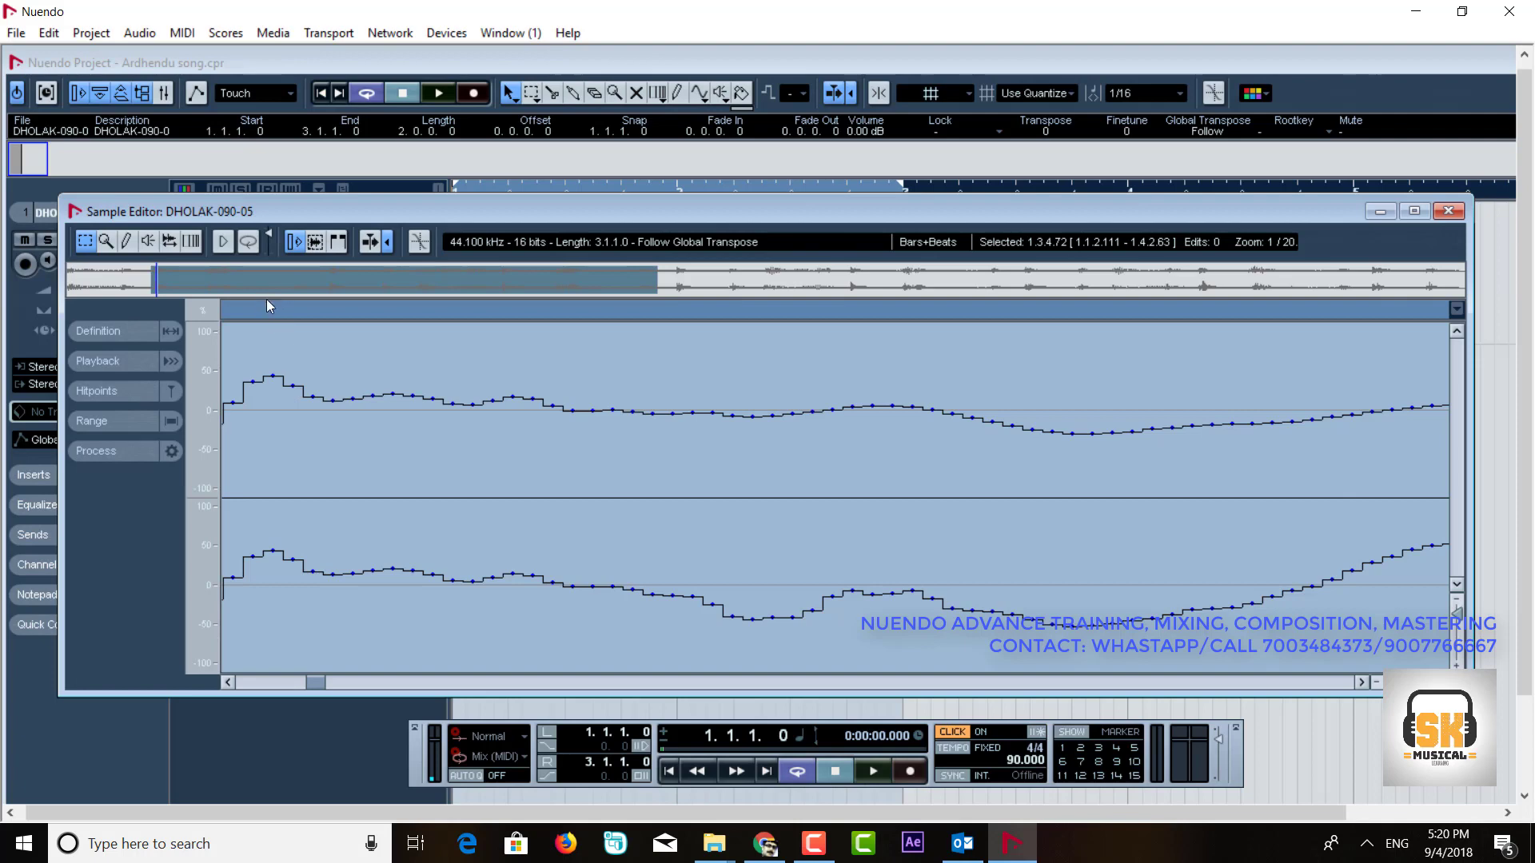
pyautogui.moveTo(248, 315); pyautogui.dragTo(211, 323)
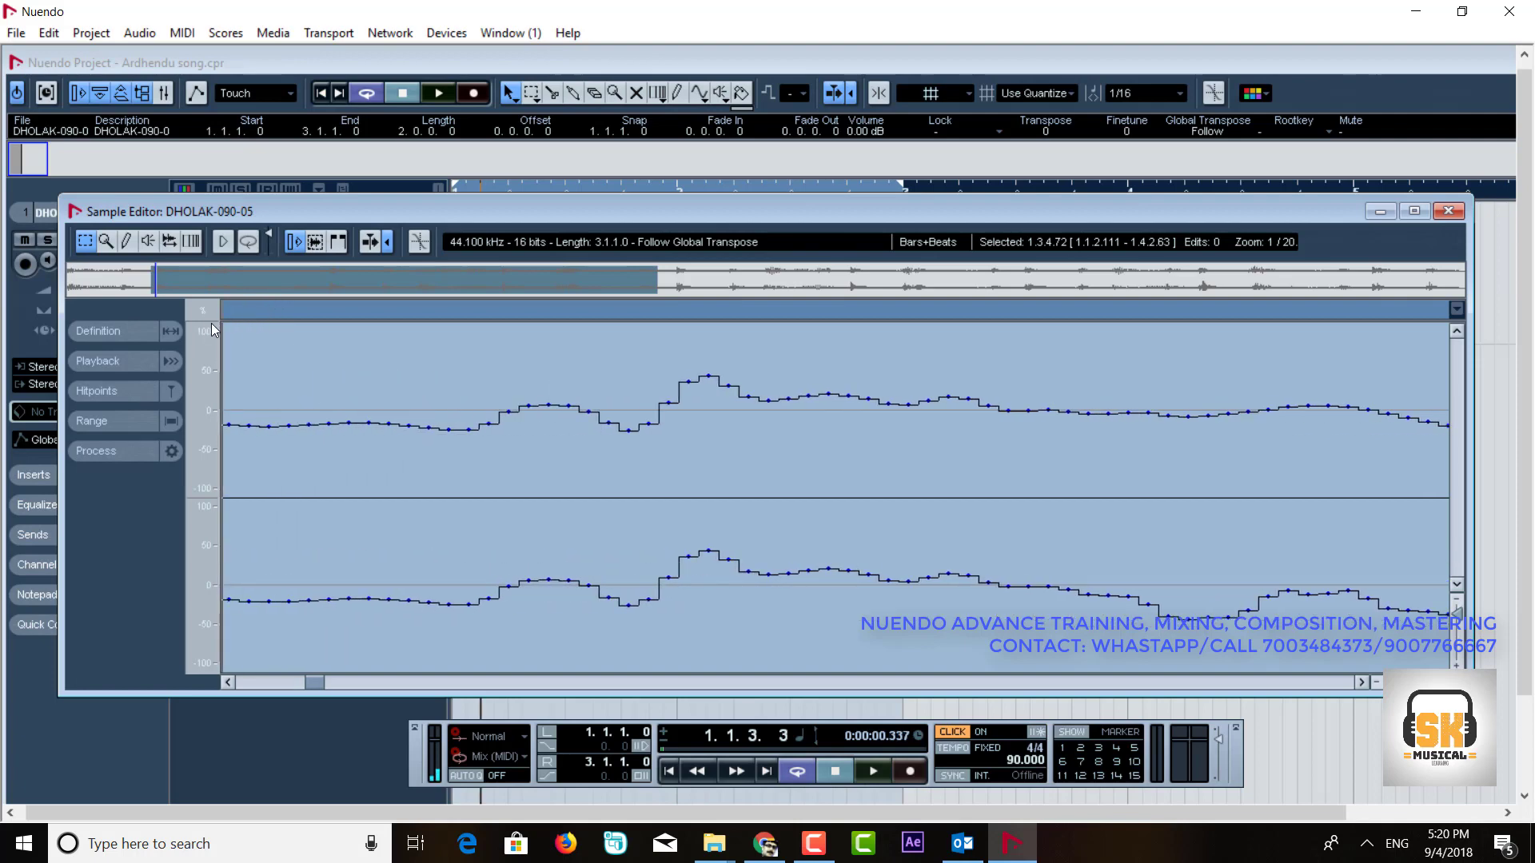
# - Use the Draw tool to raise individual samples in the upper channel at the main peak and the smaller bump before it
pyautogui.click(126, 242)
pyautogui.moveTo(708, 375)
pyautogui.mouseDown()
pyautogui.moveTo(712, 341)
pyautogui.moveTo(719, 421)
pyautogui.moveTo(719, 383)
pyautogui.moveTo(691, 375)
pyautogui.mouseUp()
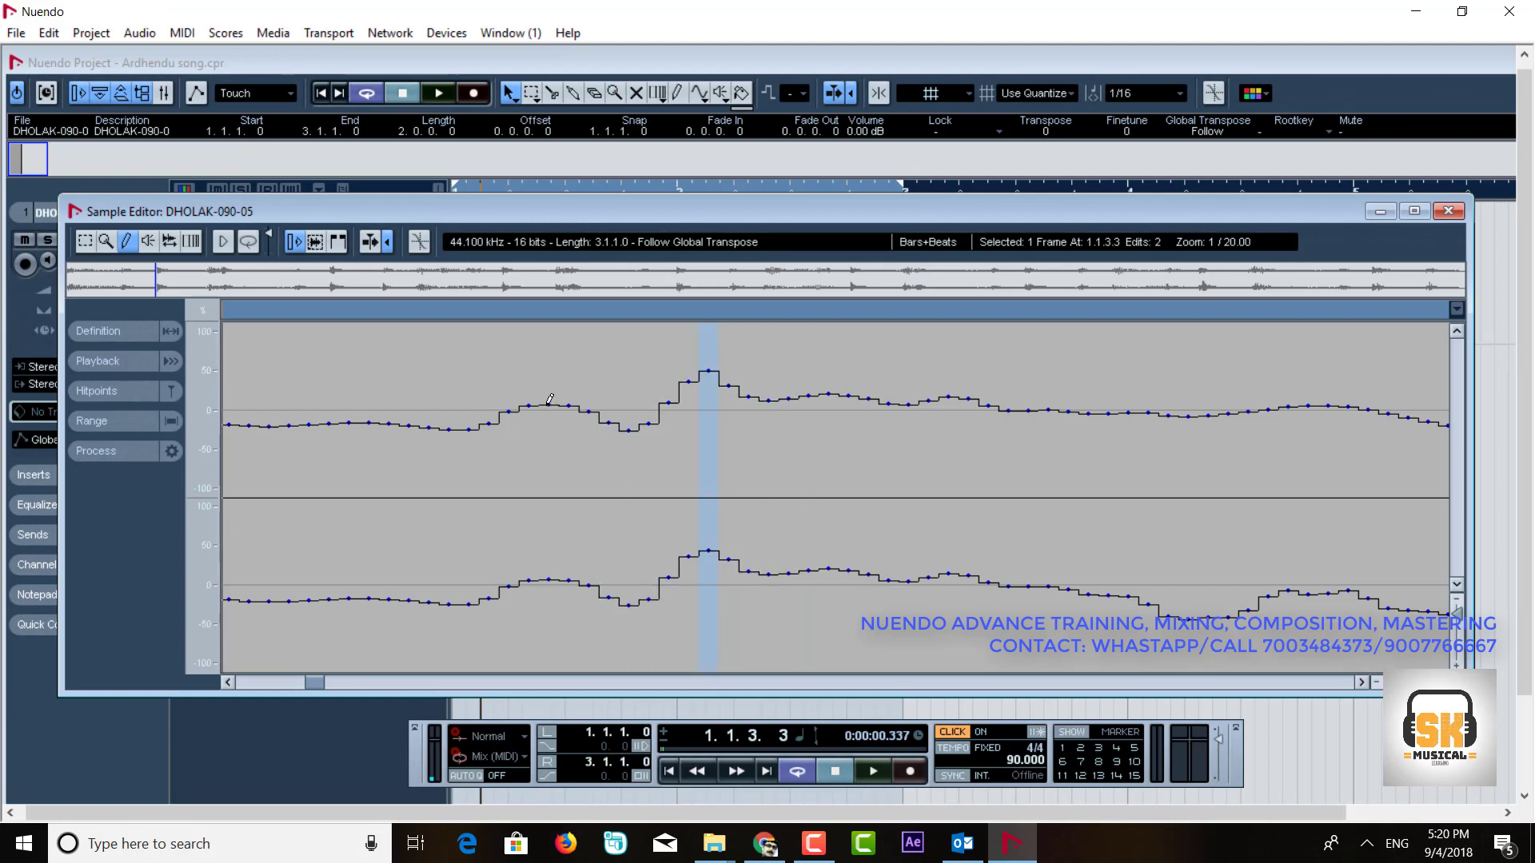
pyautogui.moveTo(550, 403)
pyautogui.mouseDown()
pyautogui.moveTo(549, 385)
pyautogui.moveTo(534, 402)
pyautogui.mouseUp()
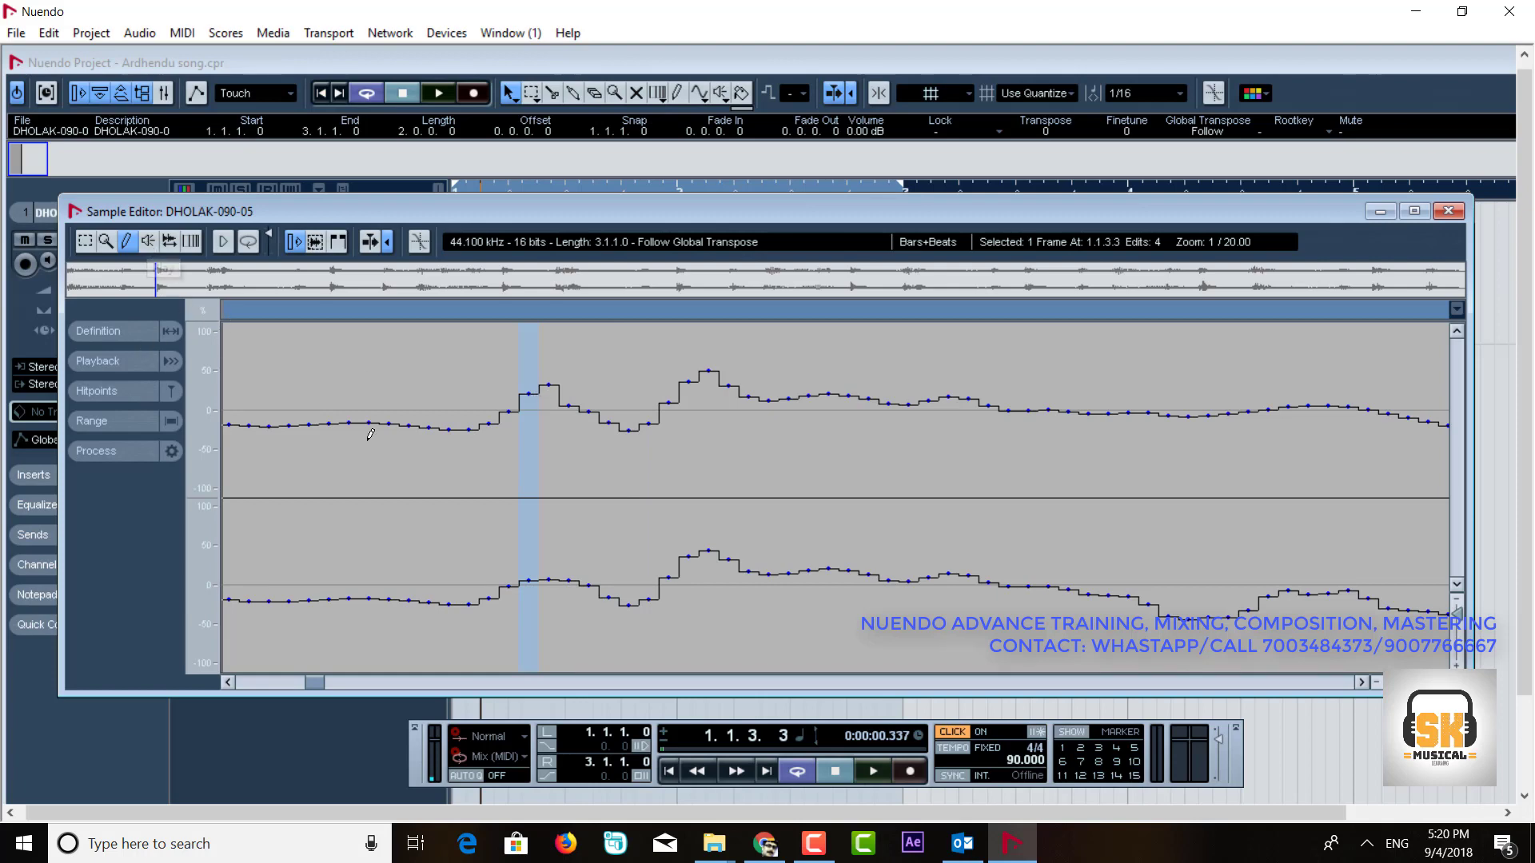
# - Audition the full loop with the Play tool from several different points along the waveform
pyautogui.scroll(2, 370, 434)
pyautogui.scroll(8, 370, 434)
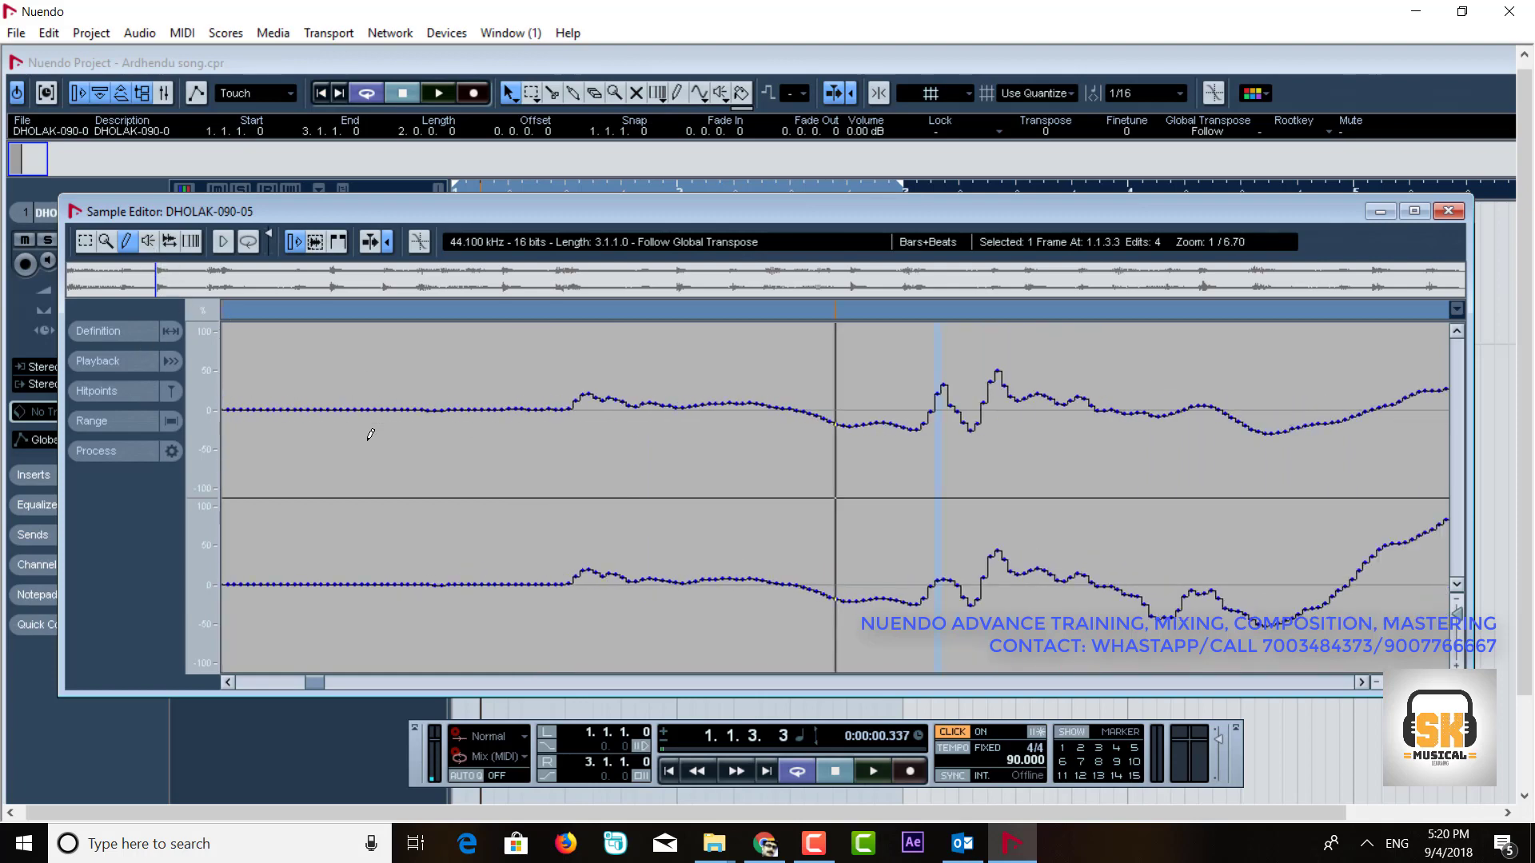
pyautogui.scroll(5, 370, 434)
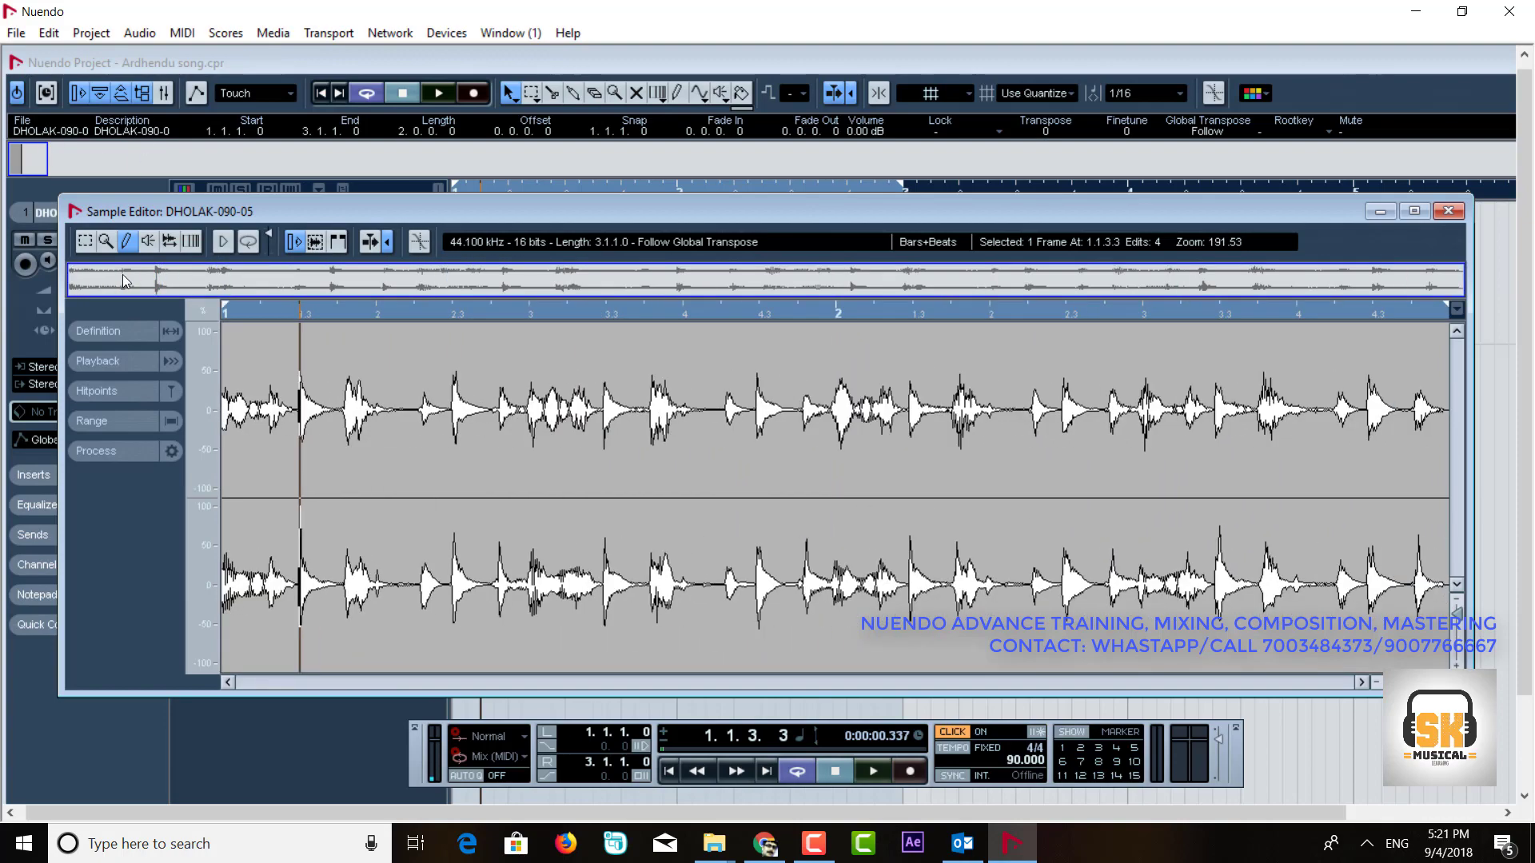
pyautogui.press('9')
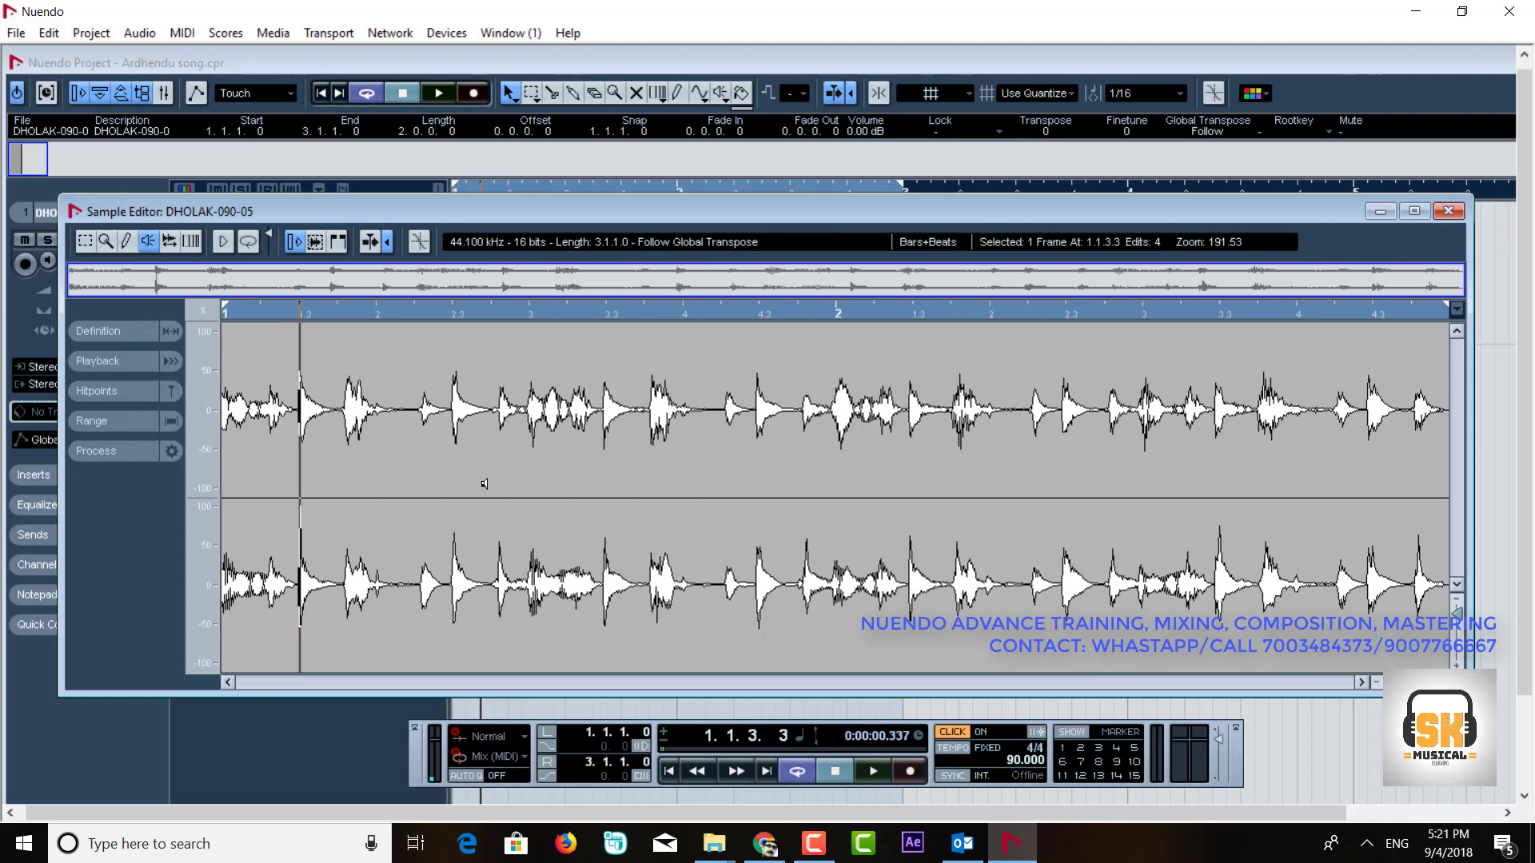
pyautogui.click(457, 477)
pyautogui.click(591, 509)
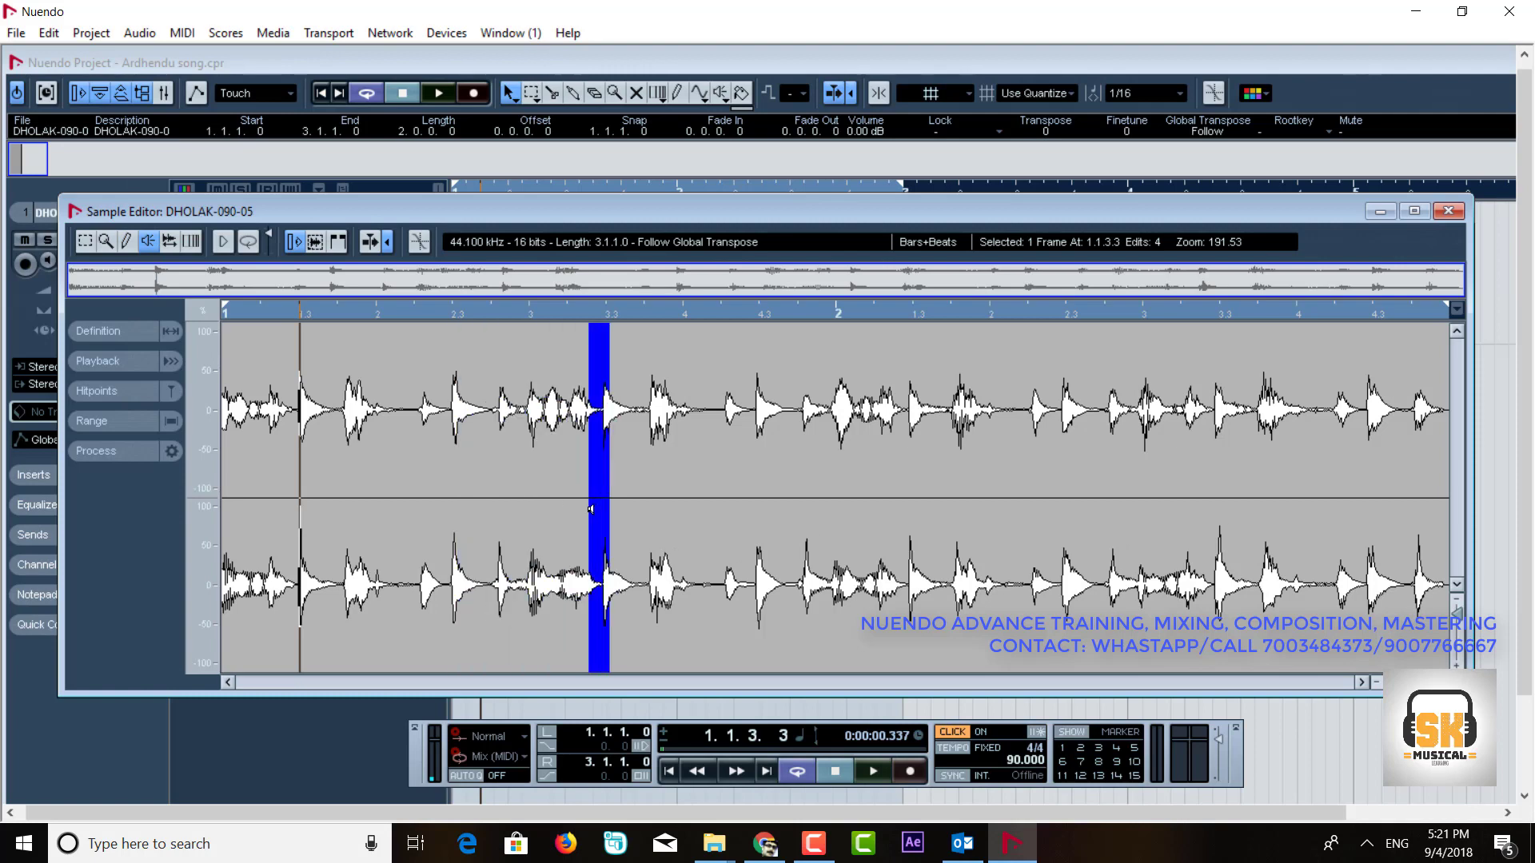
pyautogui.click(858, 545)
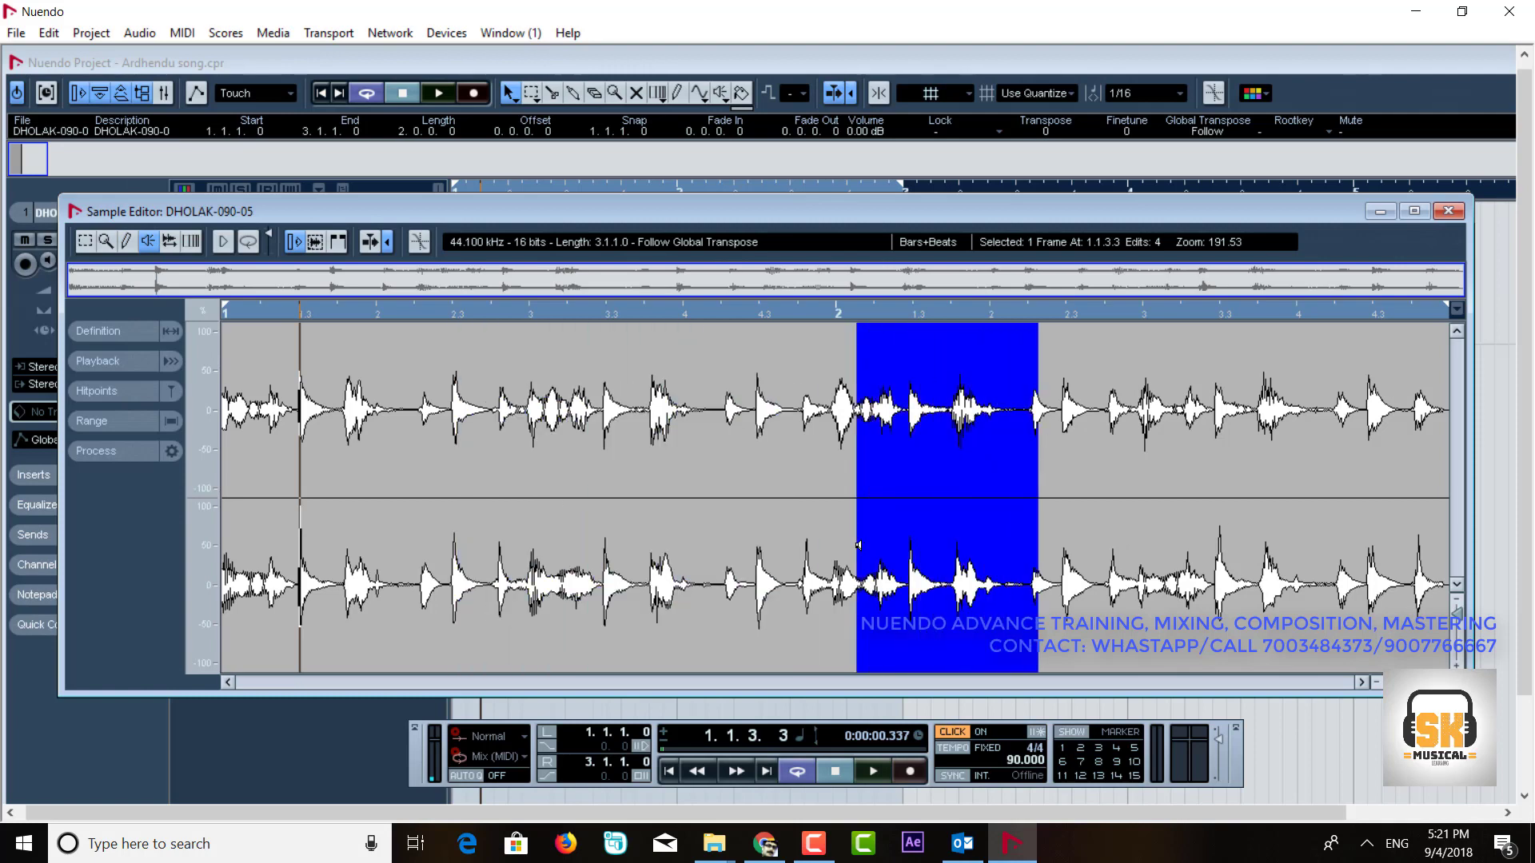
pyautogui.click(555, 584)
pyautogui.click(394, 490)
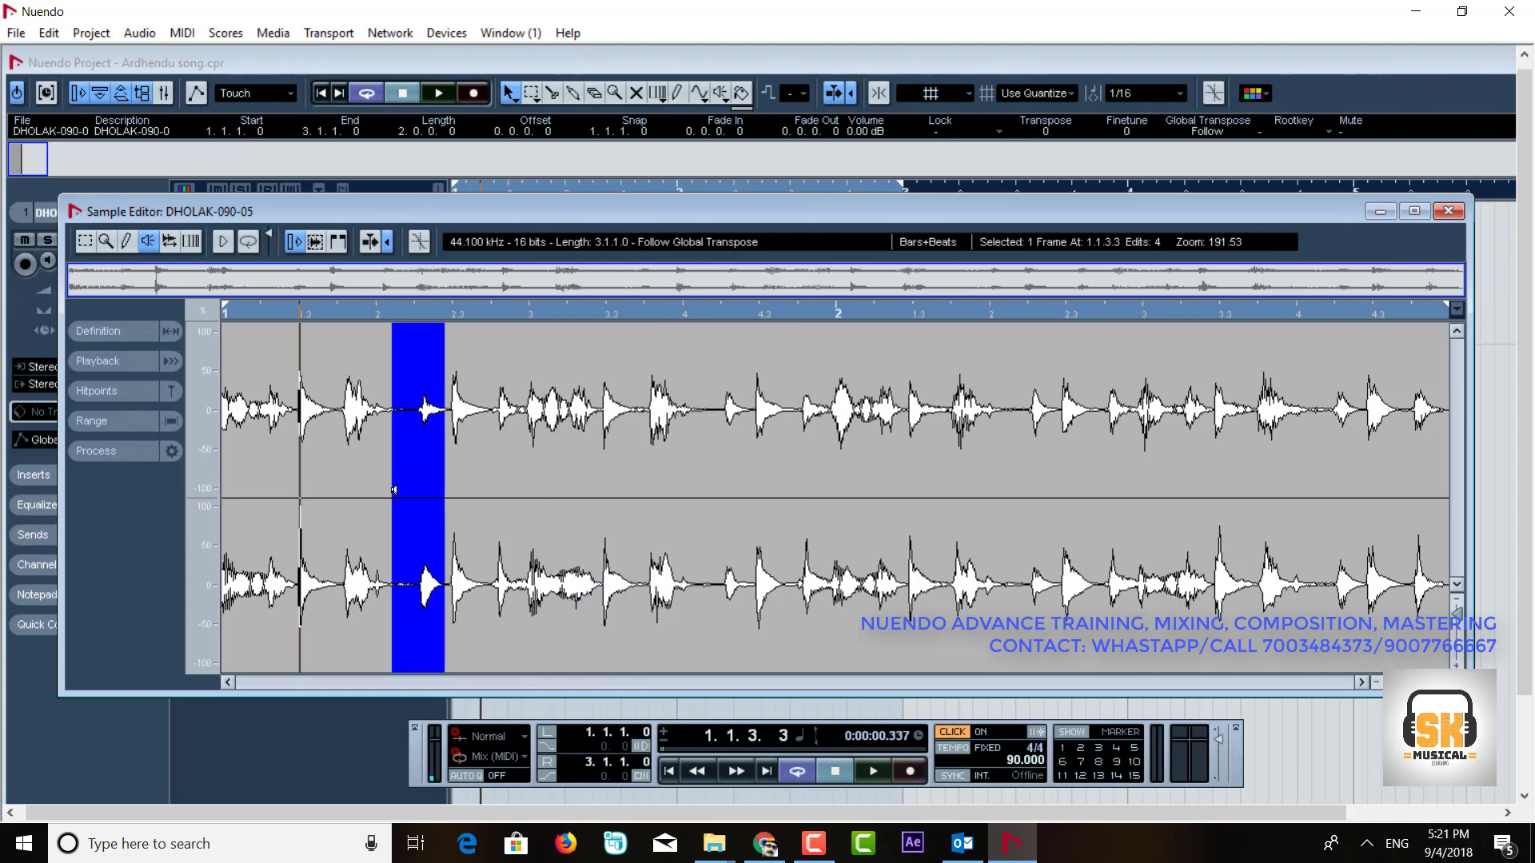
# - Scrub back and forth through the waveform with the Scrub tool to hear it at varying speeds
pyautogui.click(169, 245)
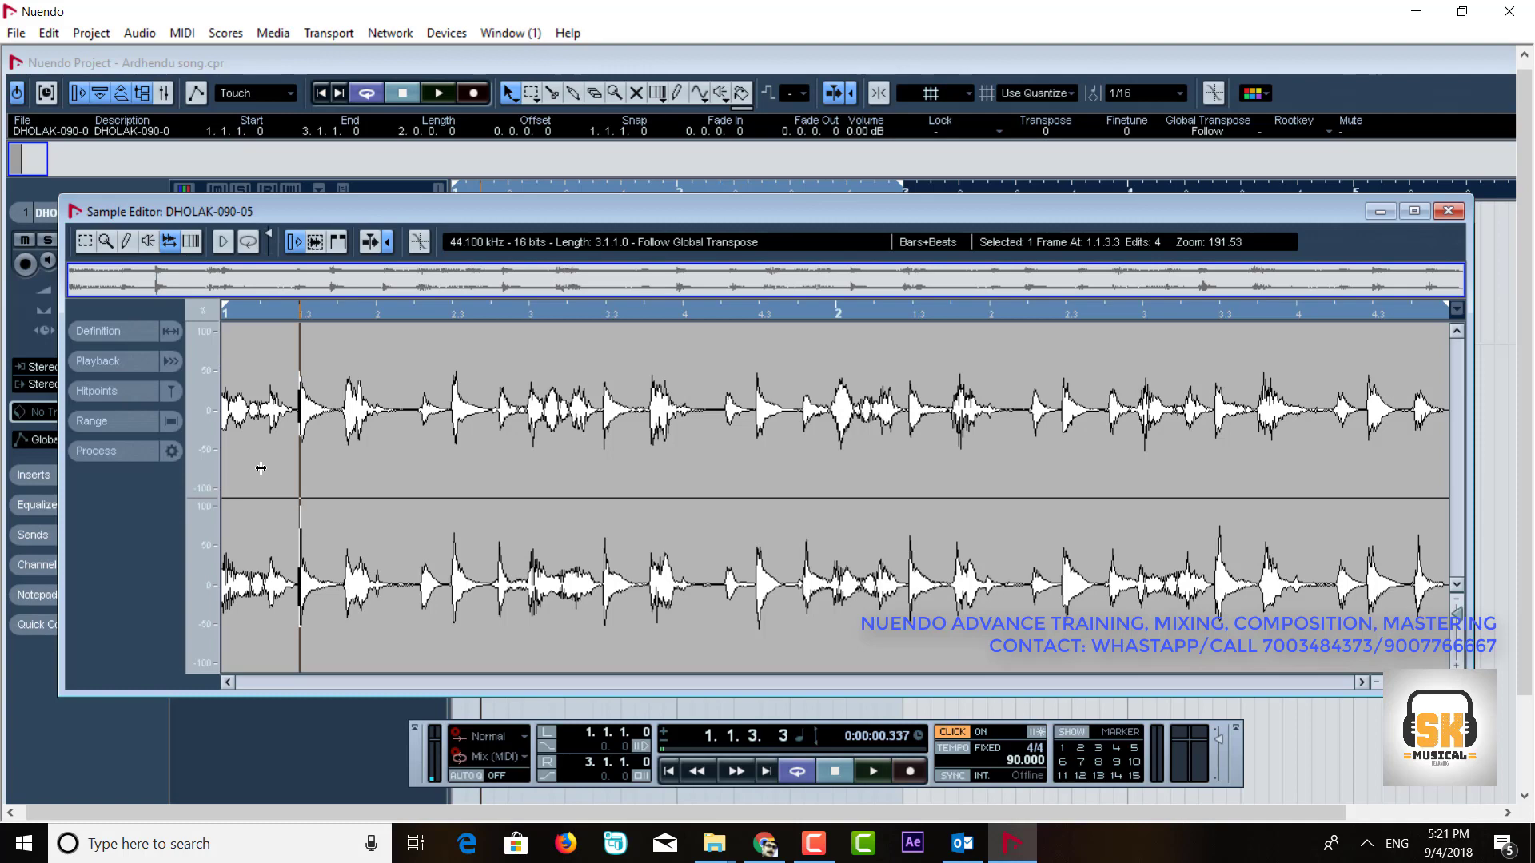
pyautogui.moveTo(261, 469); pyautogui.dragTo(1439, 518)
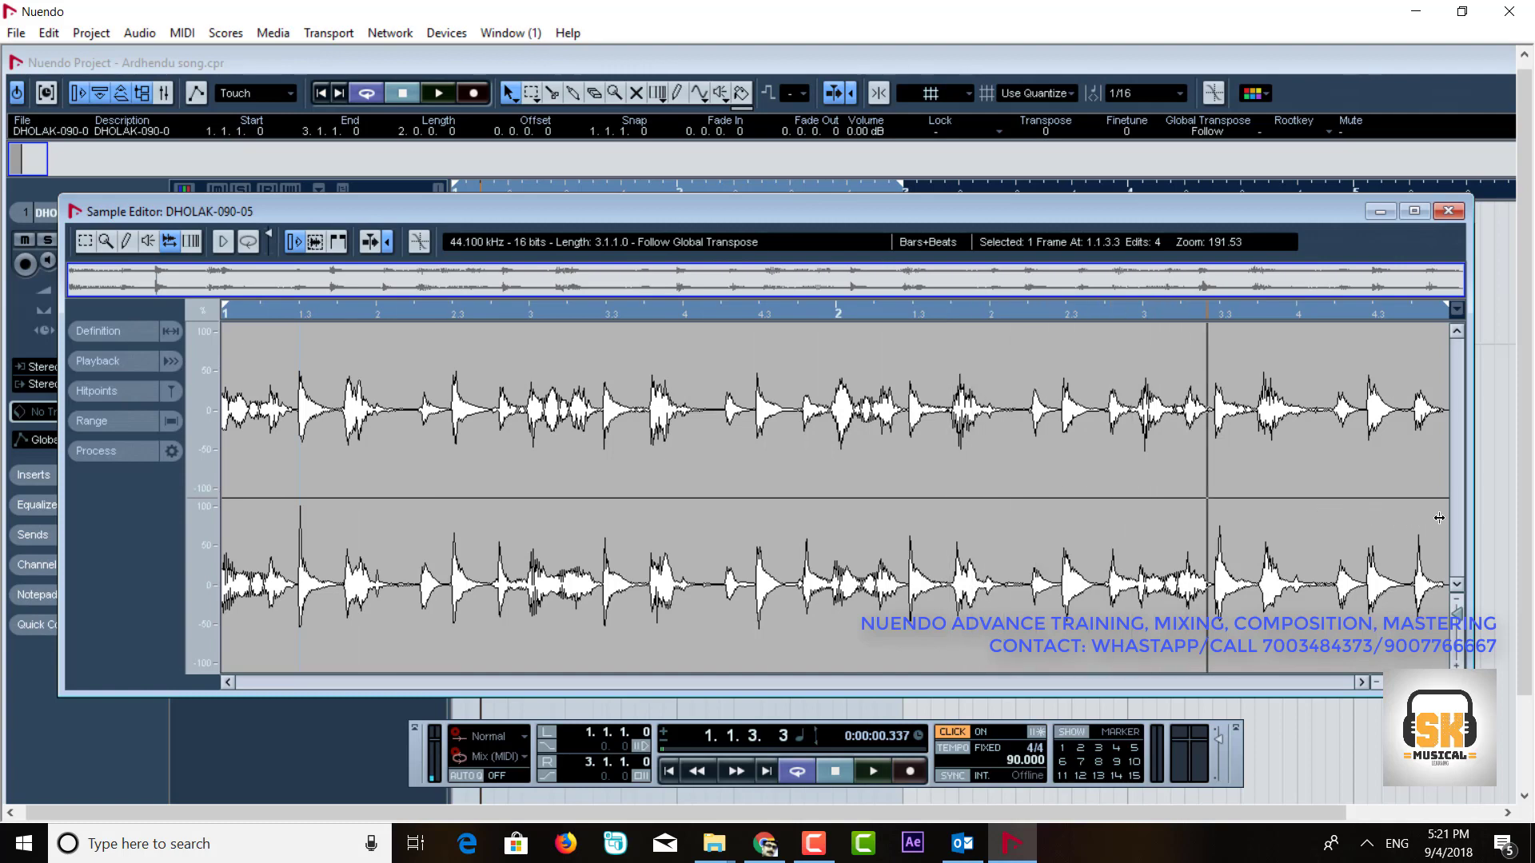
pyautogui.moveTo(310, 489); pyautogui.dragTo(713, 475)
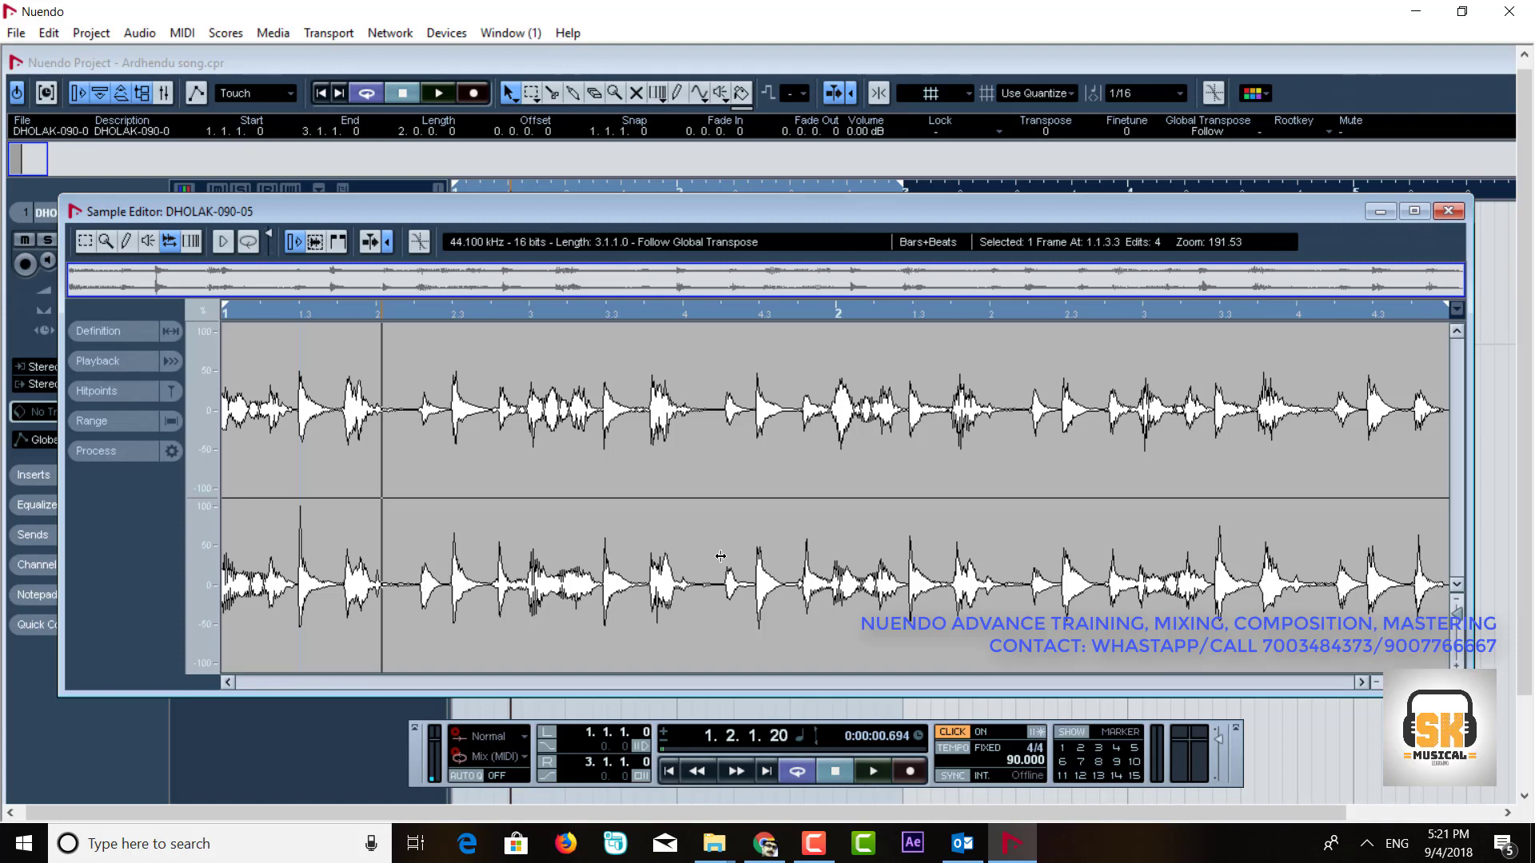
# - Show the regions list, select the range from 1.2.2.25 to 1.4.4.23 and add it as a region named Dhol 1
pyautogui.click(337, 242)
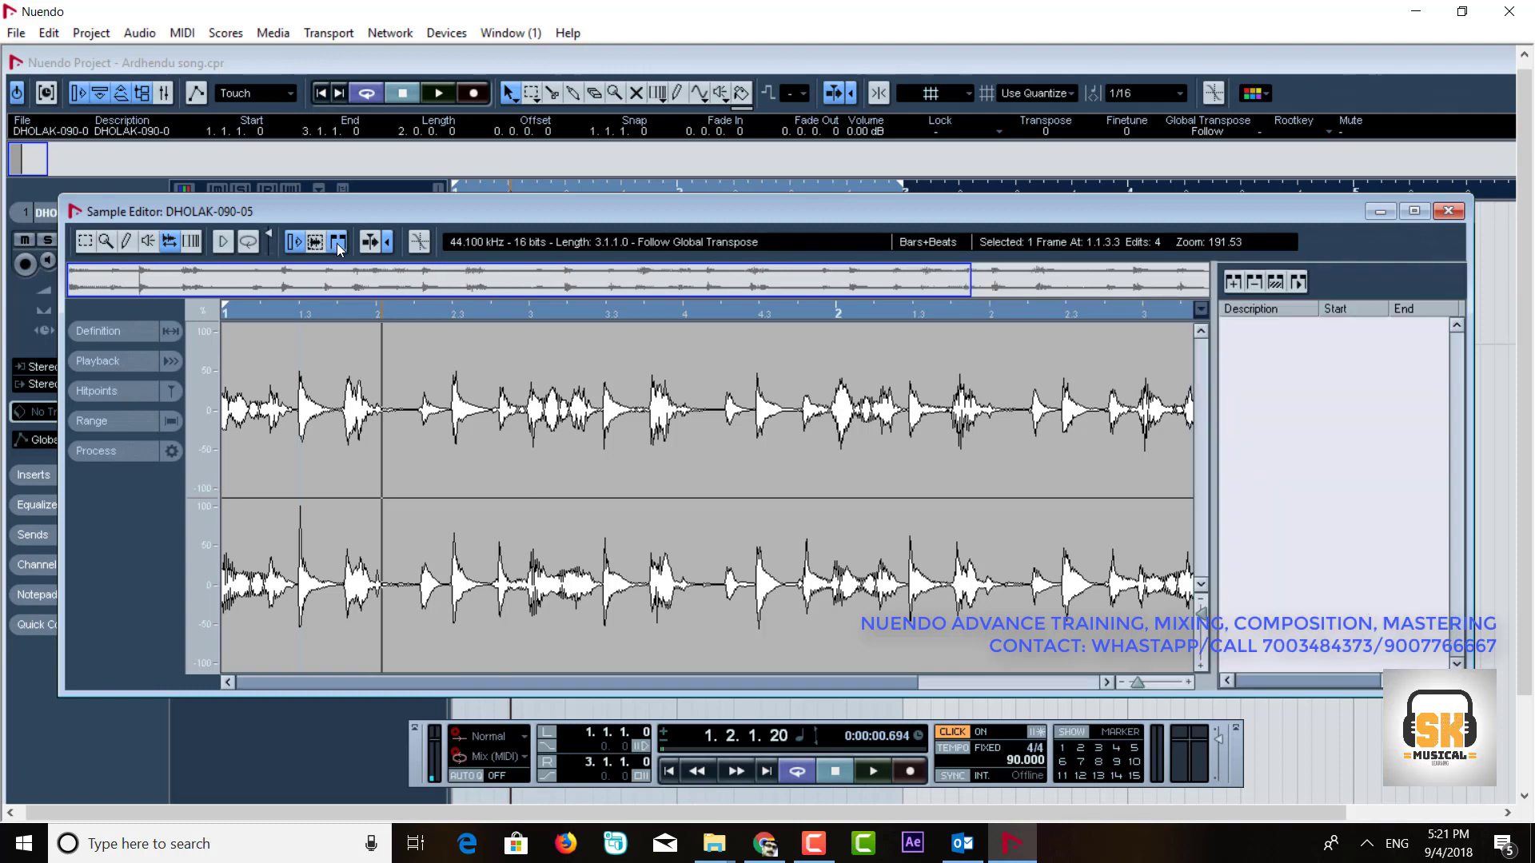
pyautogui.click(419, 495)
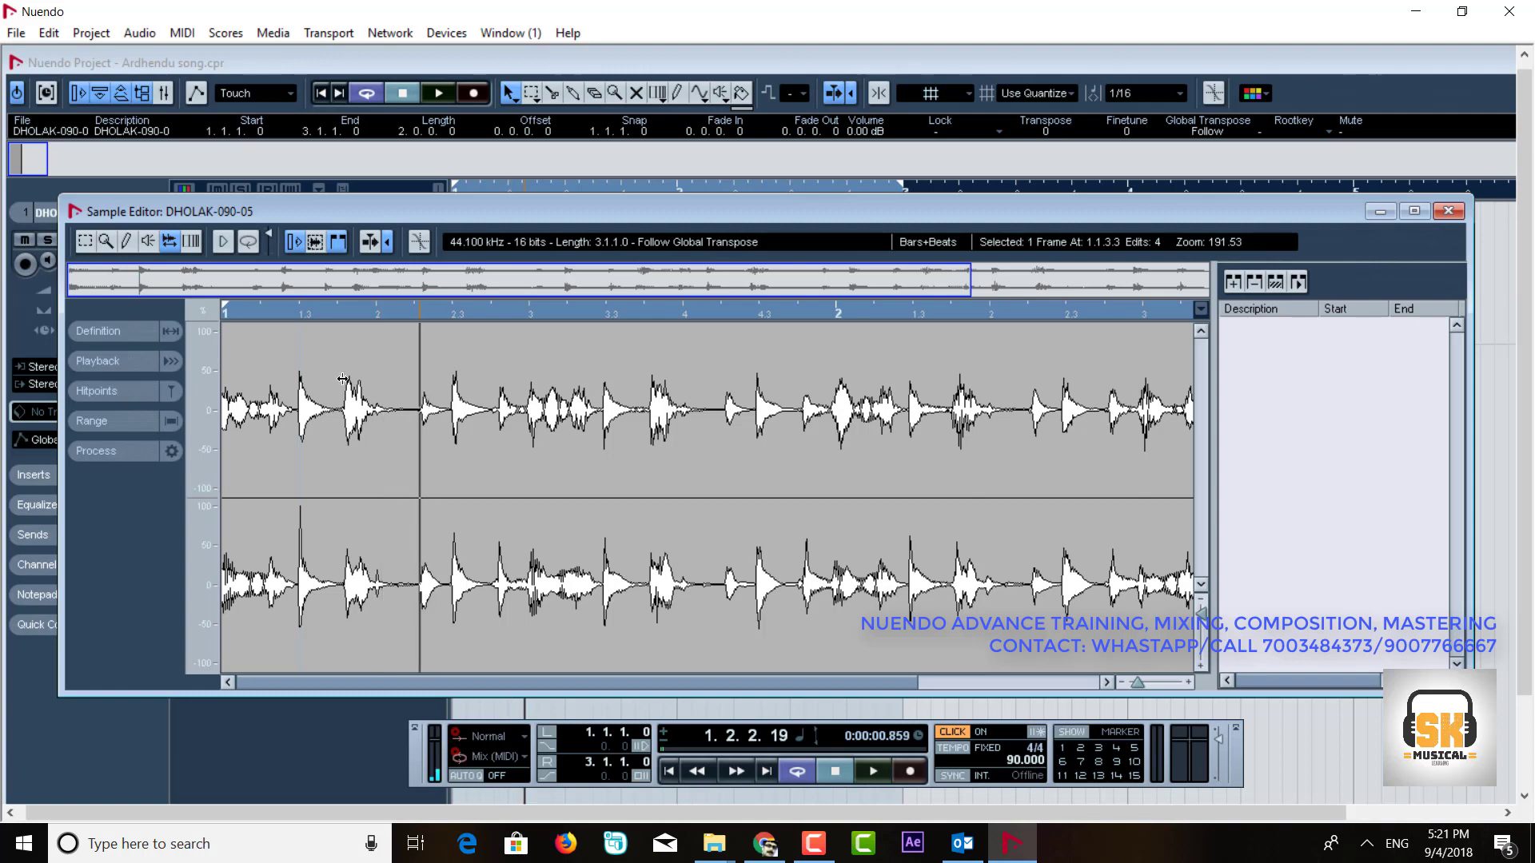
pyautogui.click(85, 241)
pyautogui.moveTo(421, 495); pyautogui.dragTo(805, 536)
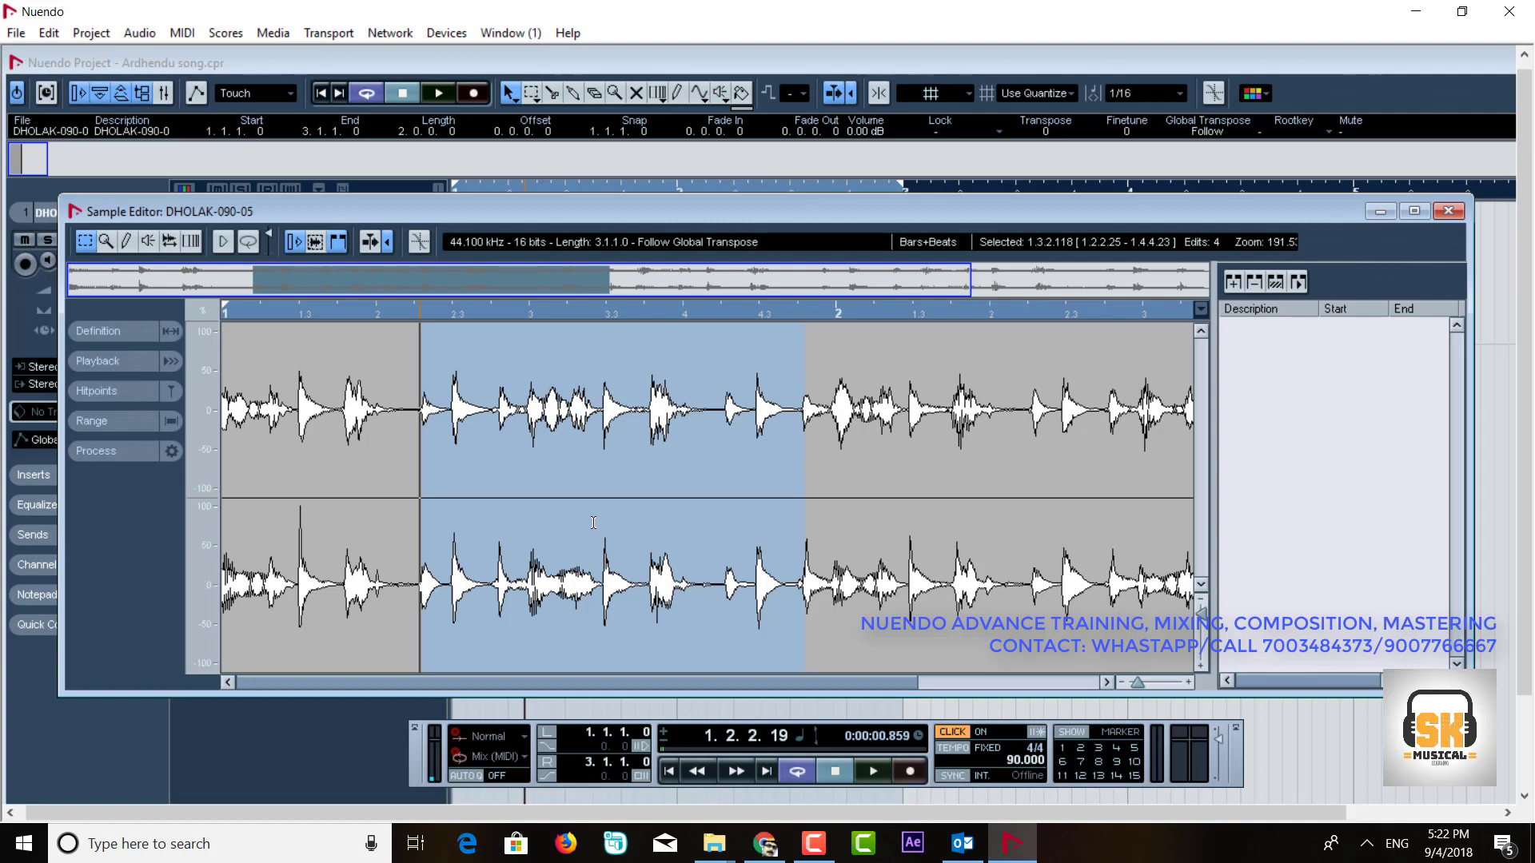
pyautogui.click(1236, 283)
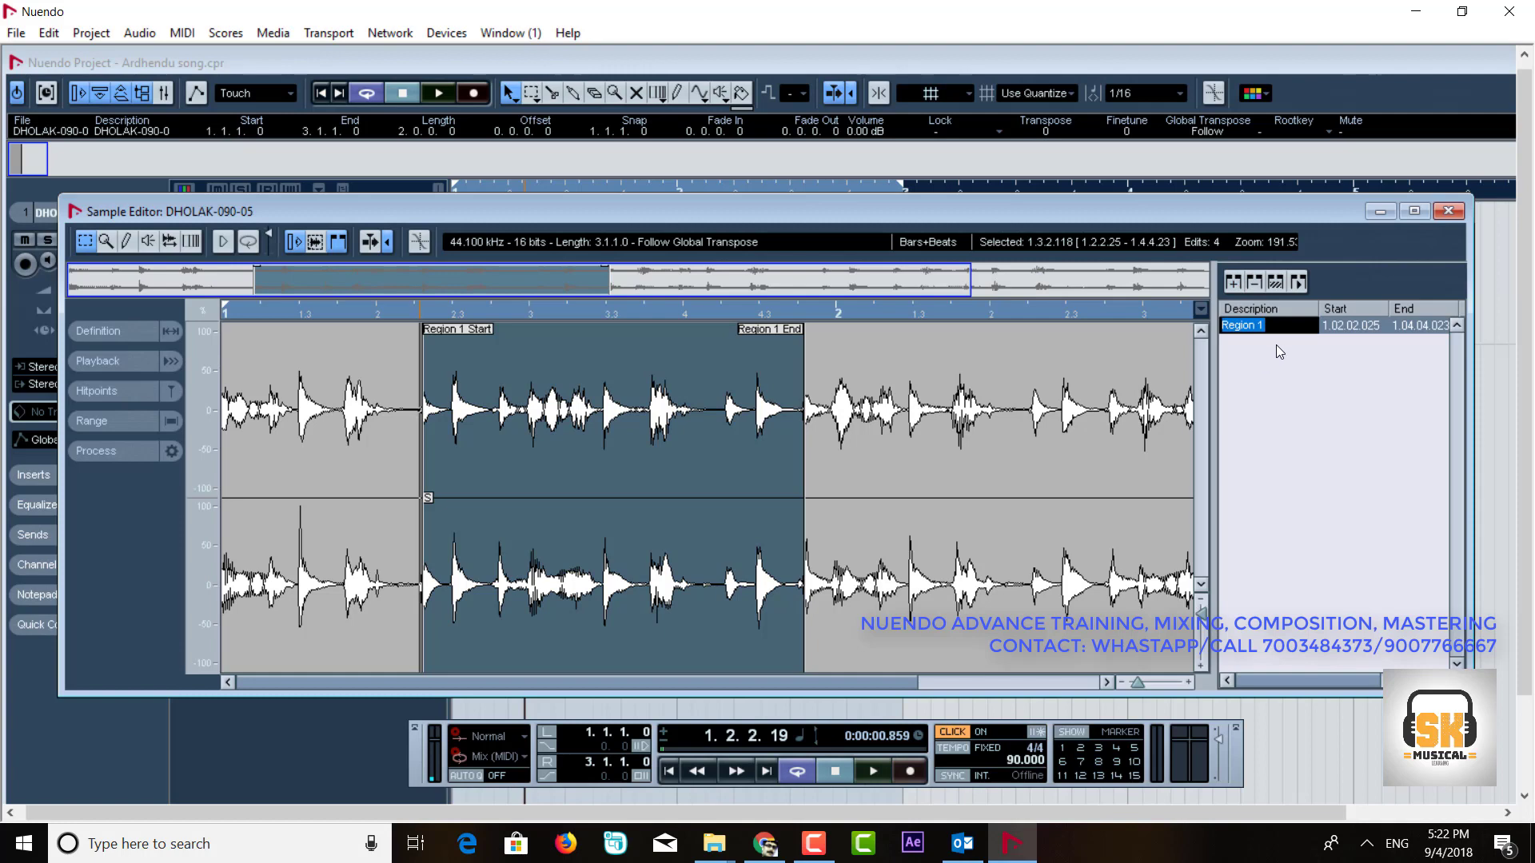
pyautogui.write('Dhol 1')
pyautogui.press('Return')
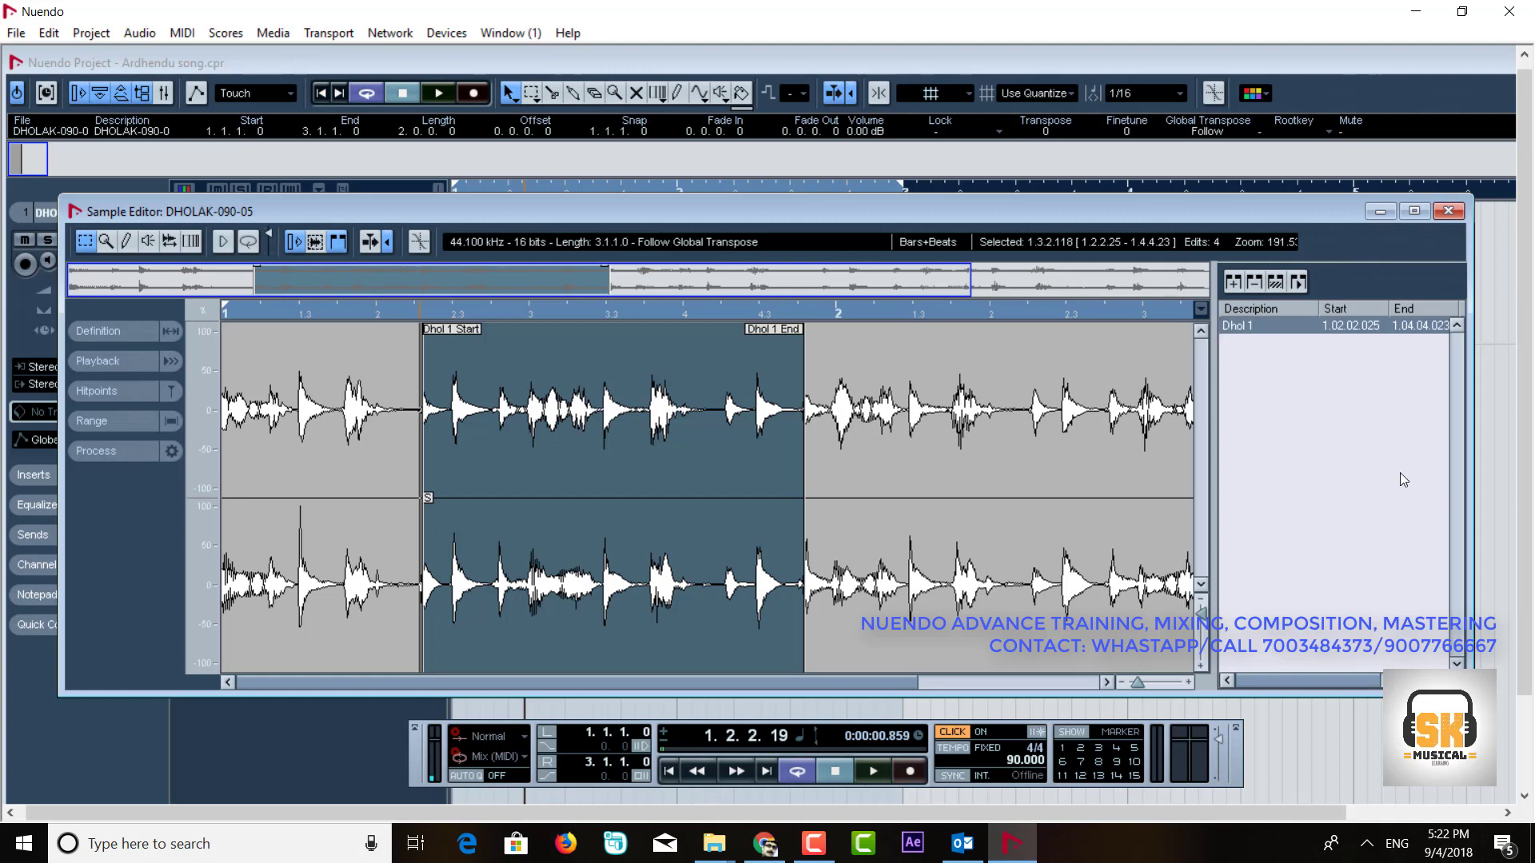
# - Select the range from 2.2.1.117 to 2.4.1.108 and add it as a region named Dhol 2
pyautogui.hscroll(5, 913, 659)
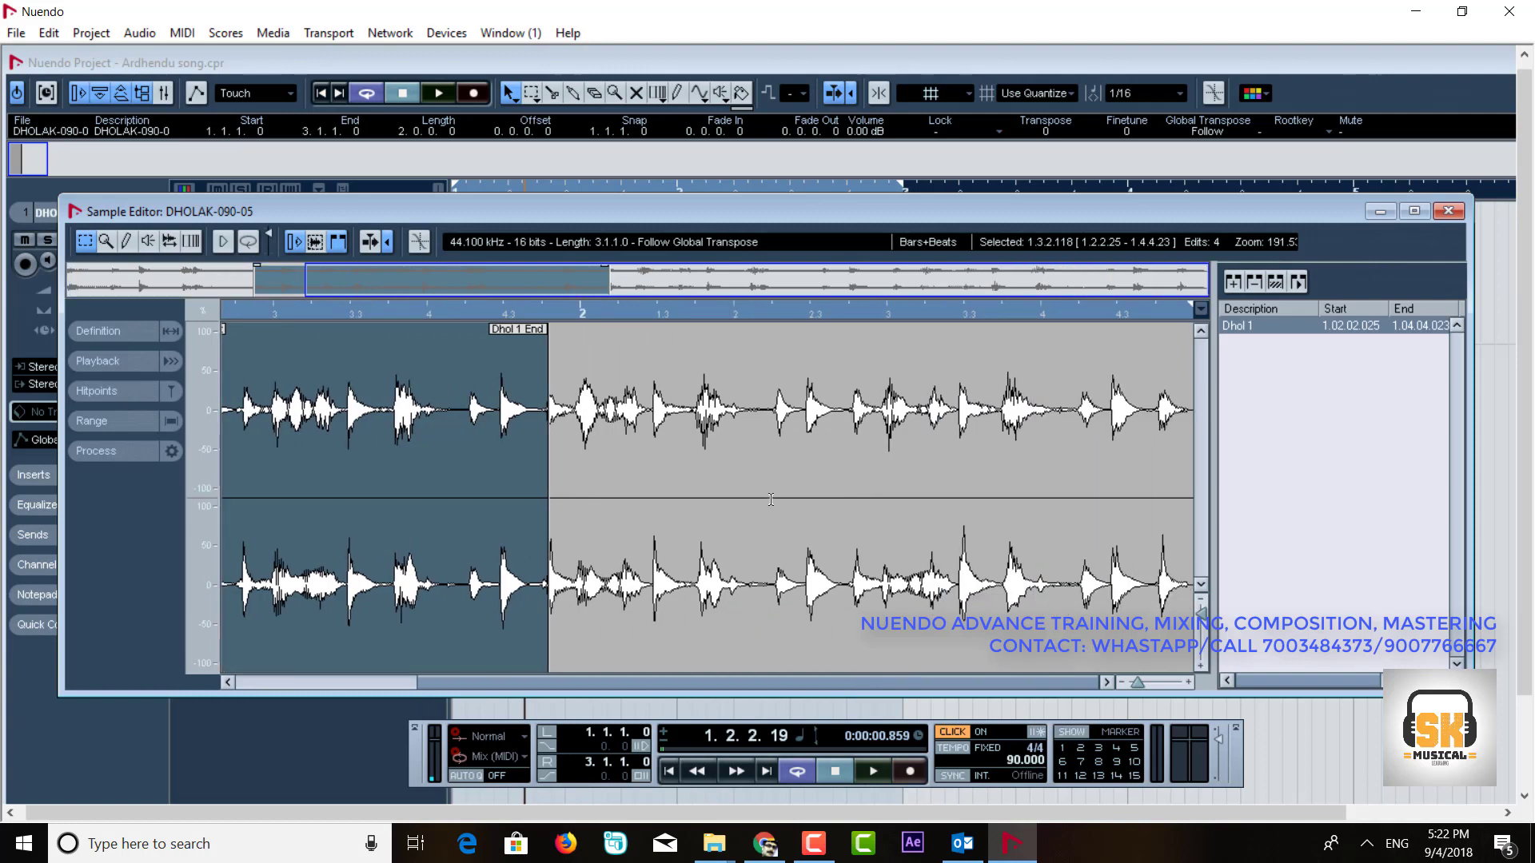
pyautogui.moveTo(771, 495); pyautogui.dragTo(1075, 488)
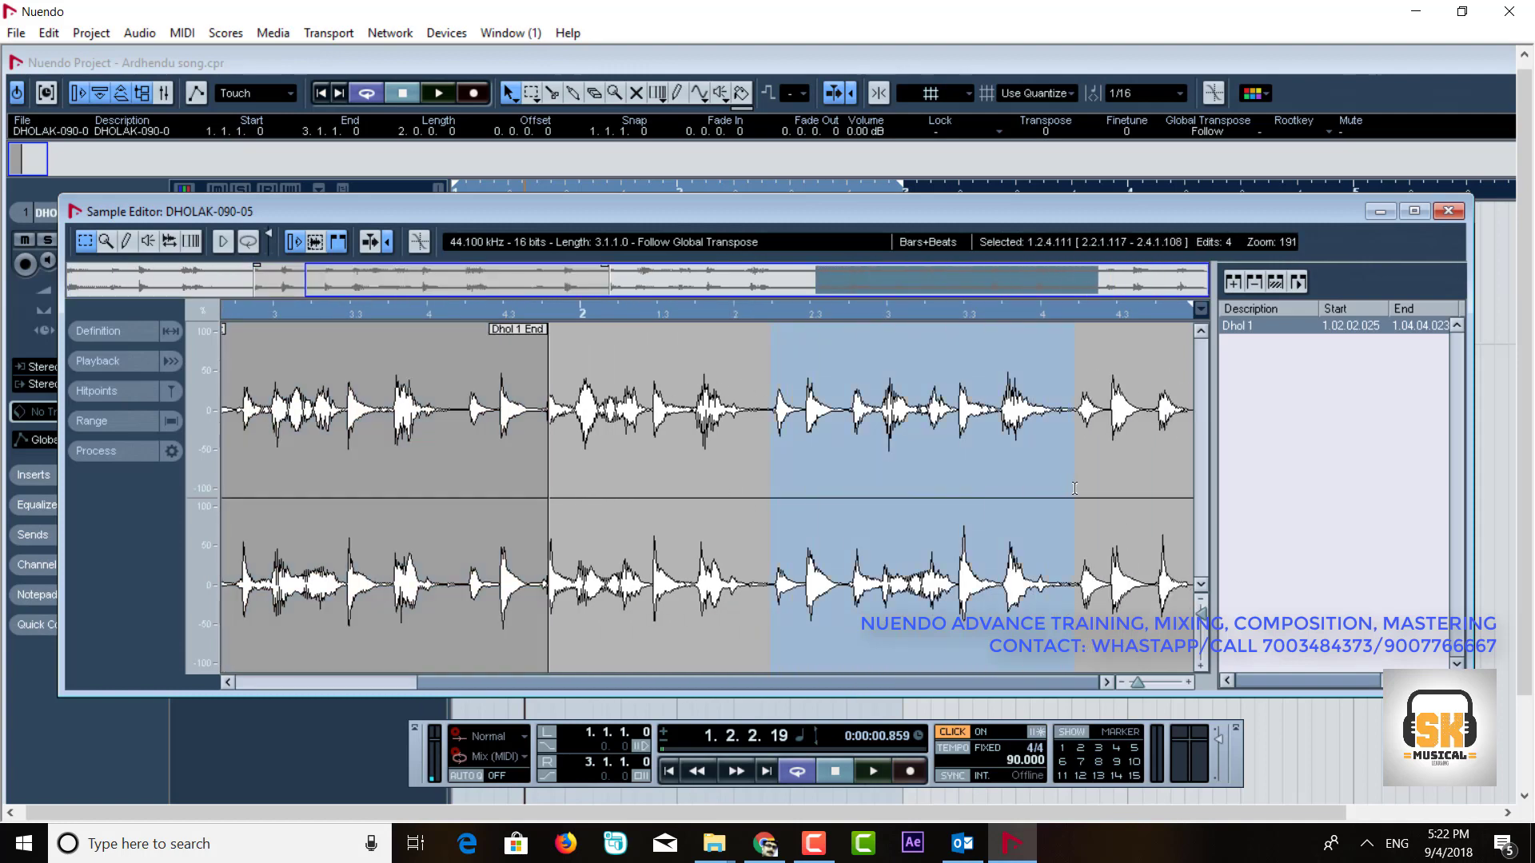
pyautogui.click(1233, 281)
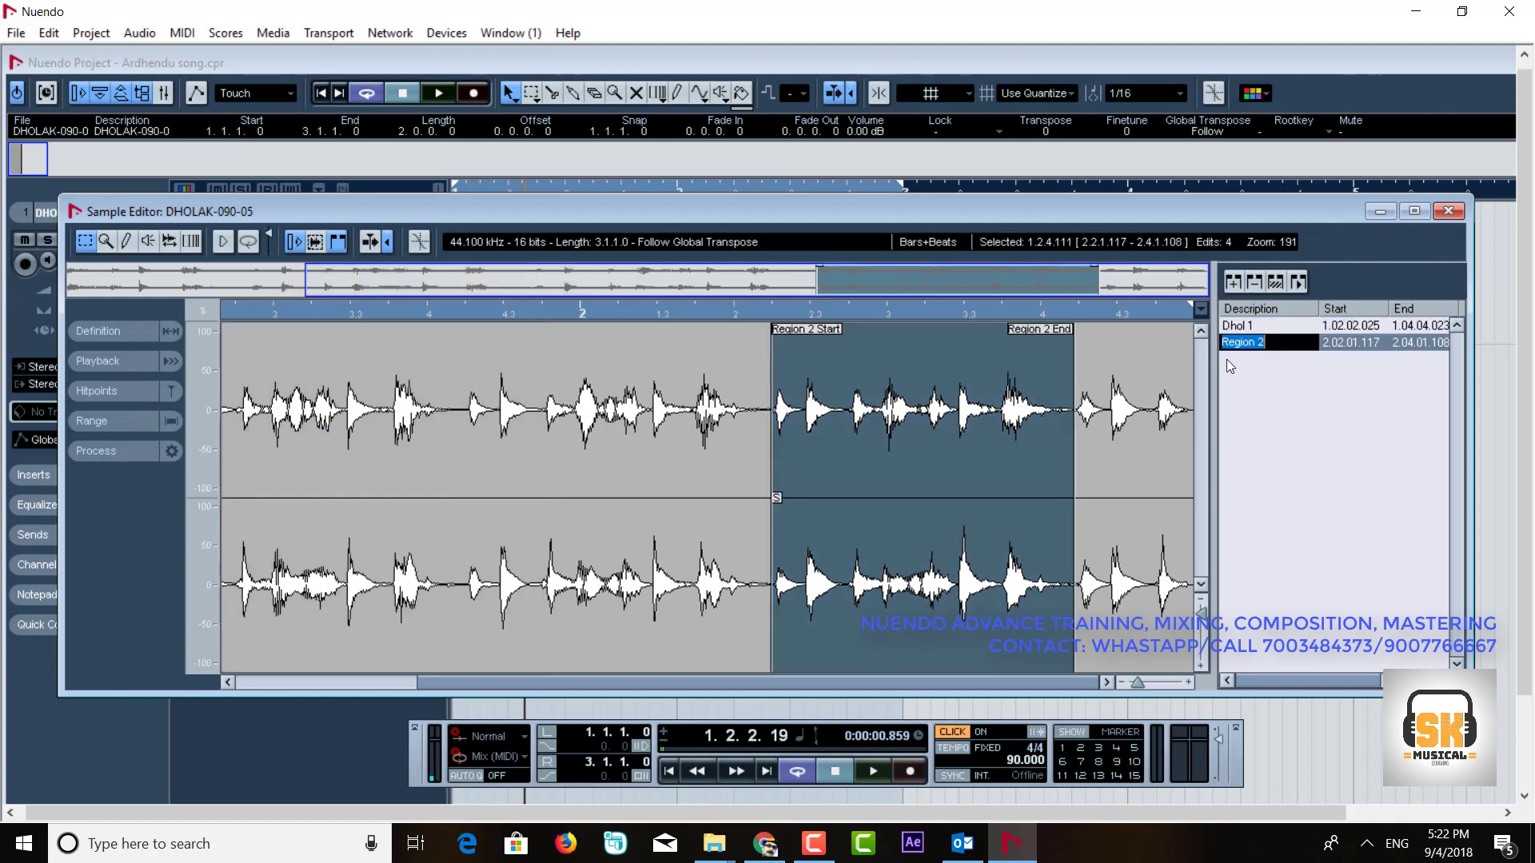
pyautogui.write('Dhol 2')
pyautogui.press('Return')
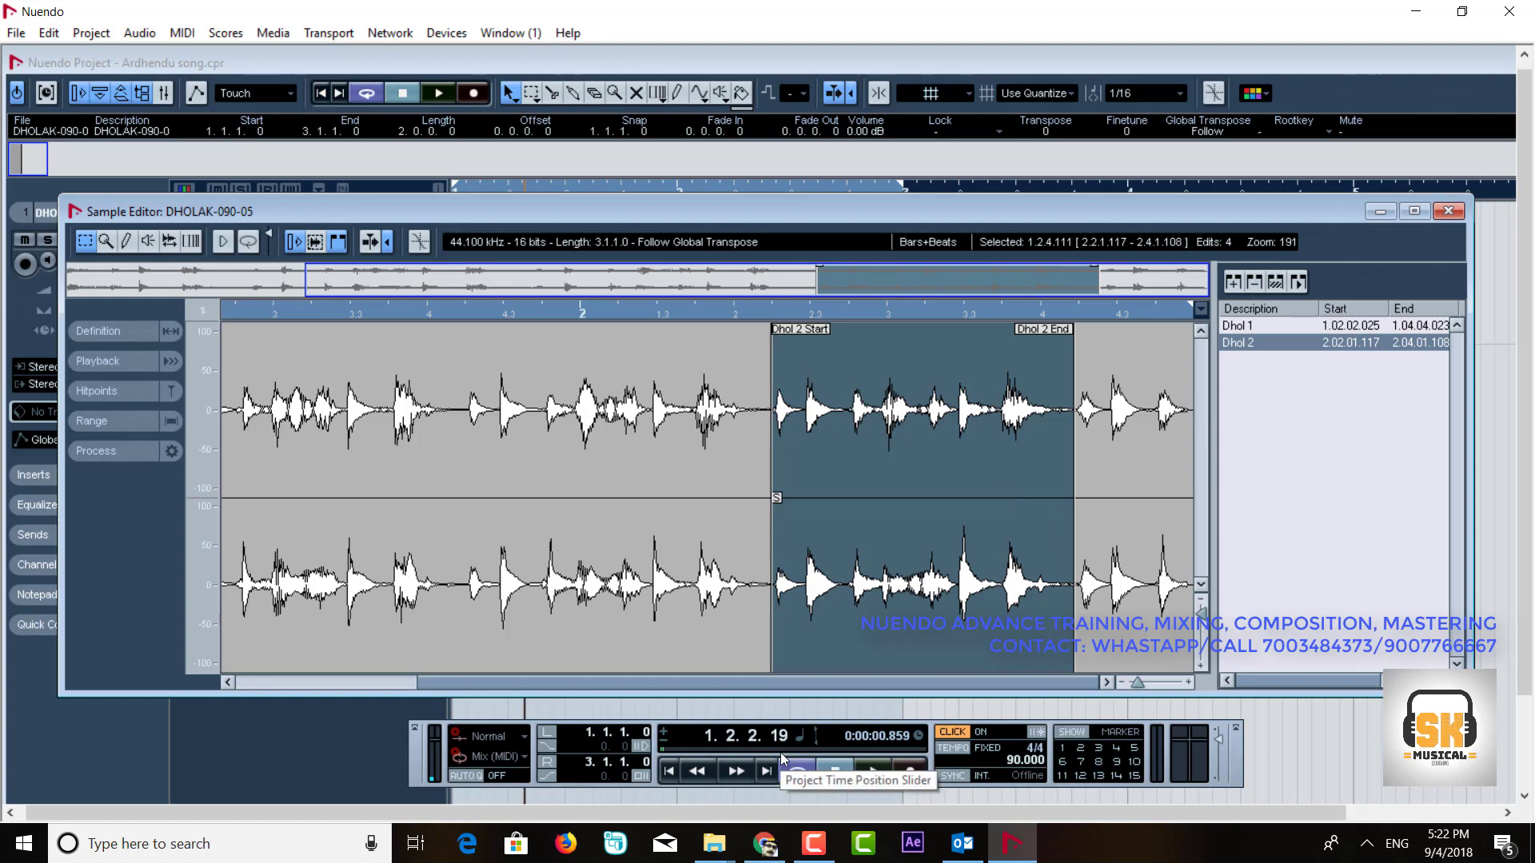
# - Switch back and forth between the Dhol 1 and Dhol 2 regions to locate each one in the waveform
pyautogui.click(1248, 328)
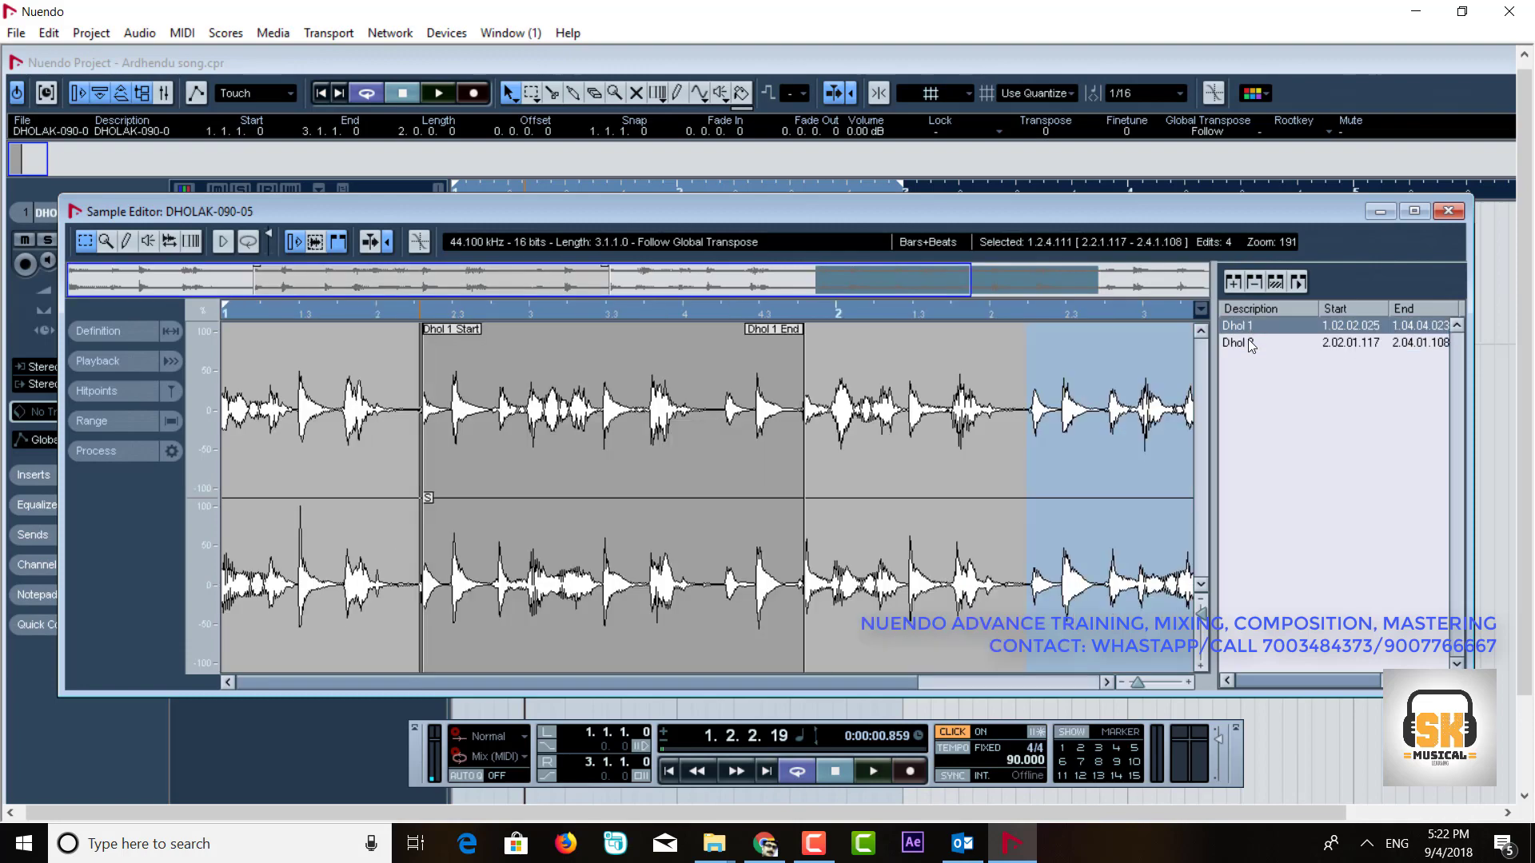
pyautogui.click(1251, 344)
pyautogui.click(1248, 327)
pyautogui.click(1251, 344)
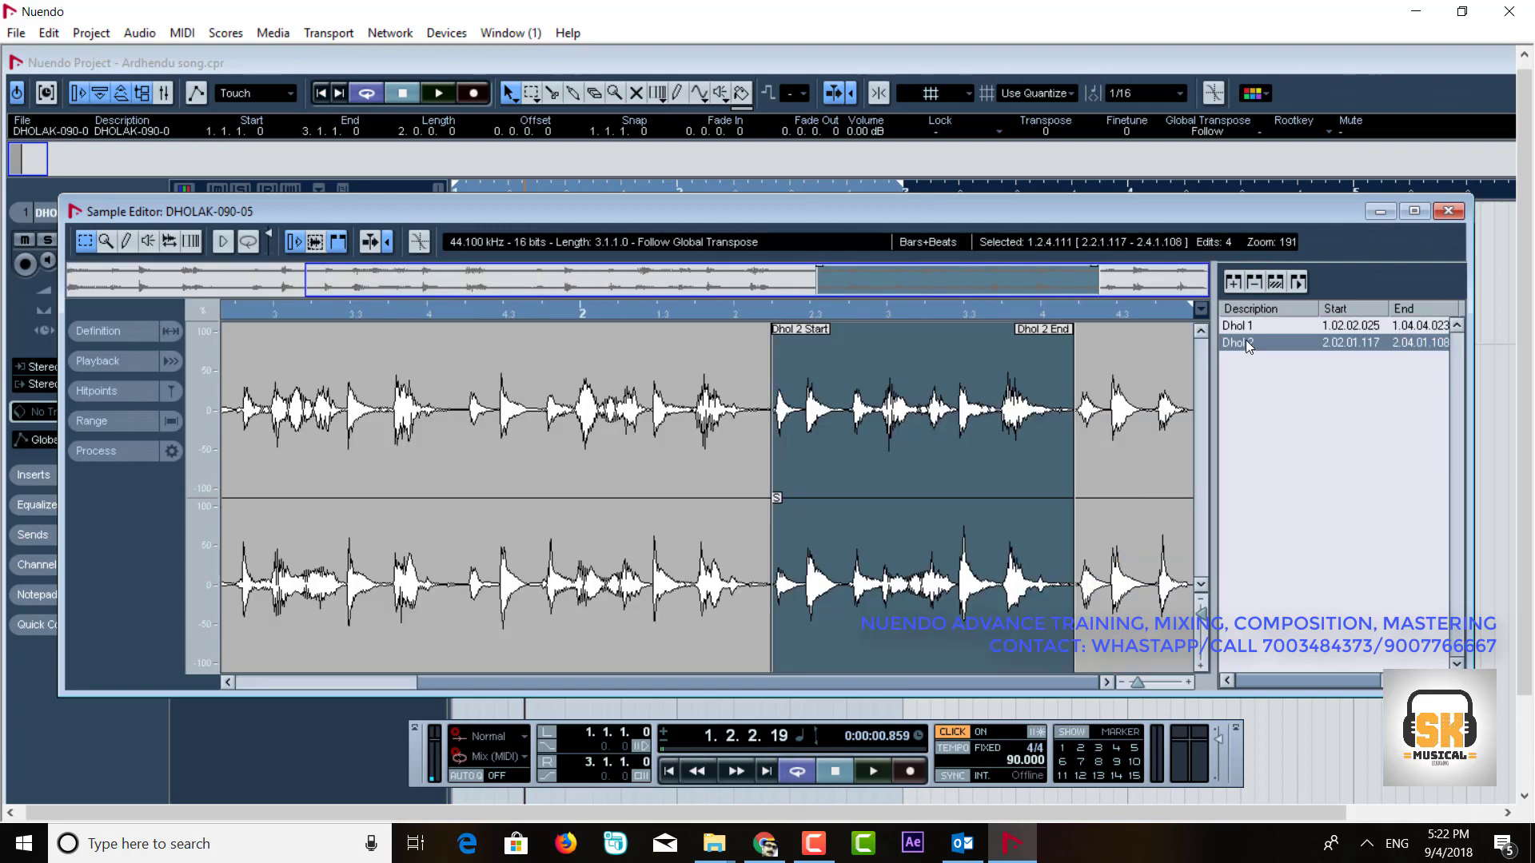
pyautogui.click(1248, 330)
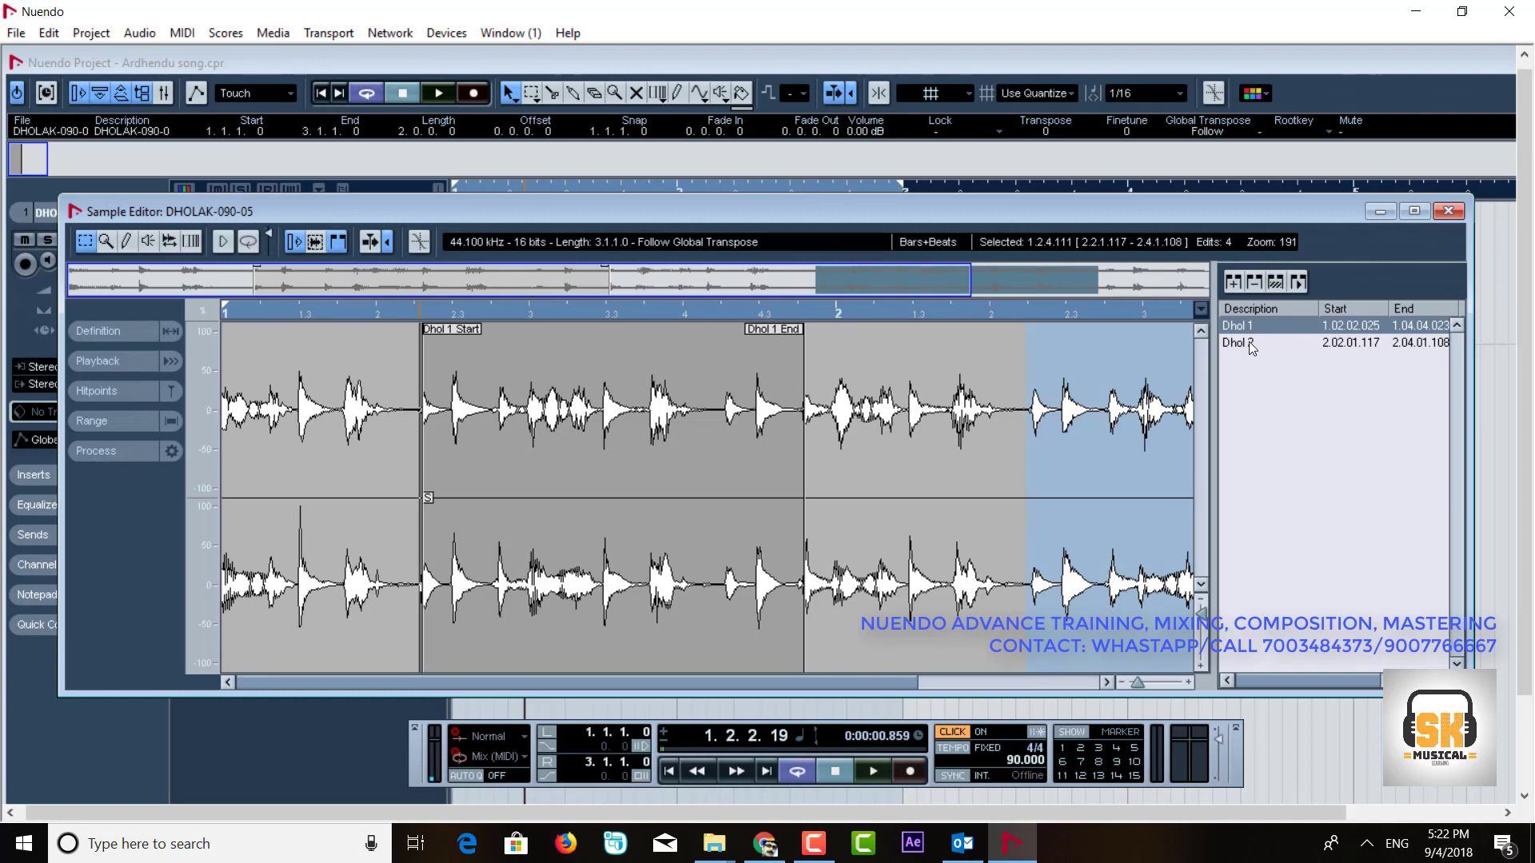
pyautogui.click(1252, 345)
# - Play the Dhol 1 region and the Dhol 2 region one after the other
pyautogui.click(1240, 328)
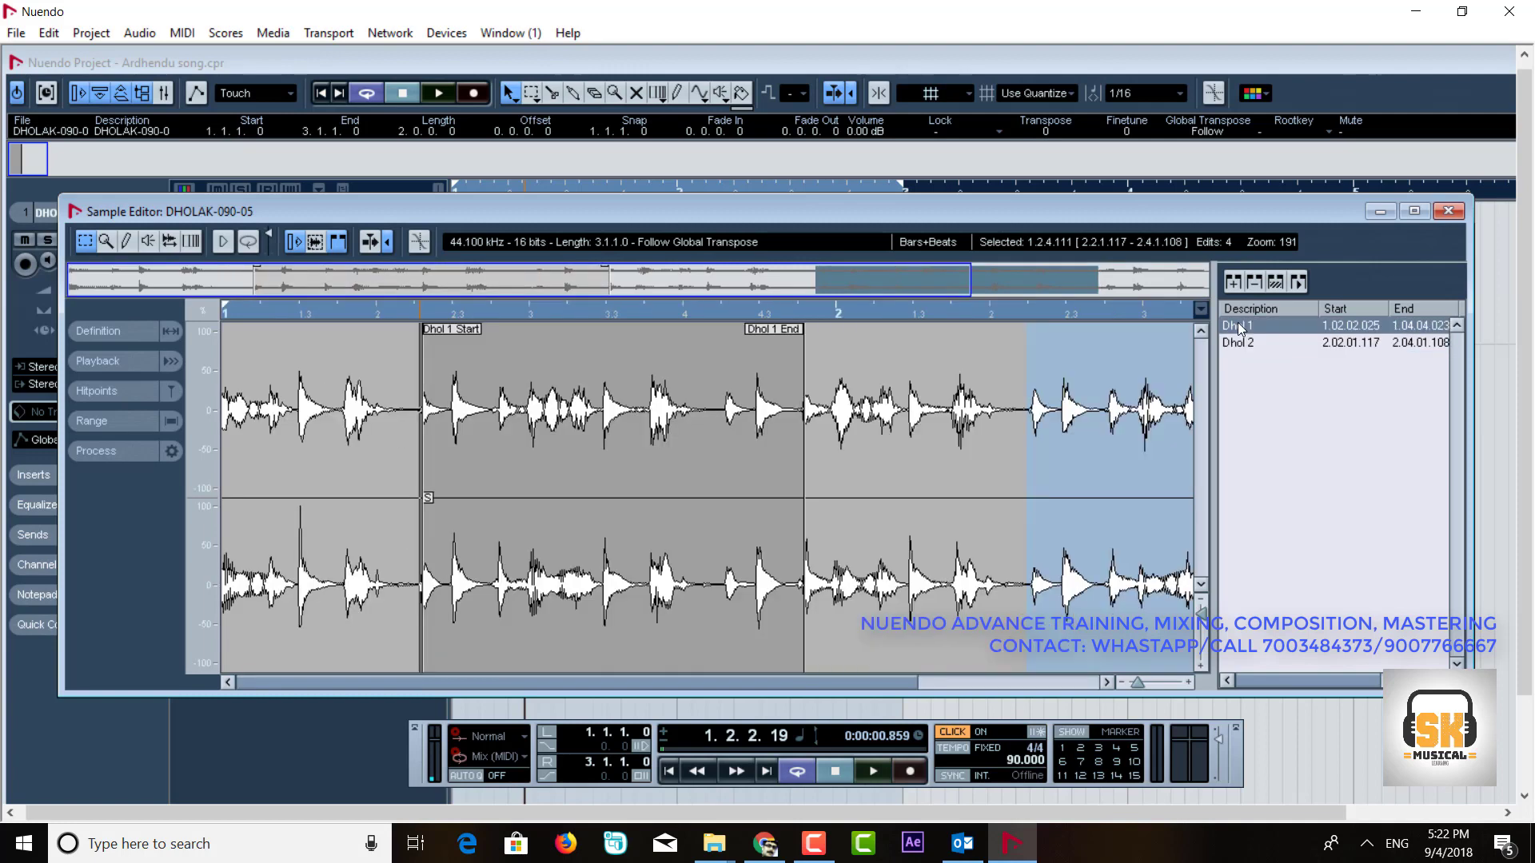
pyautogui.click(1297, 283)
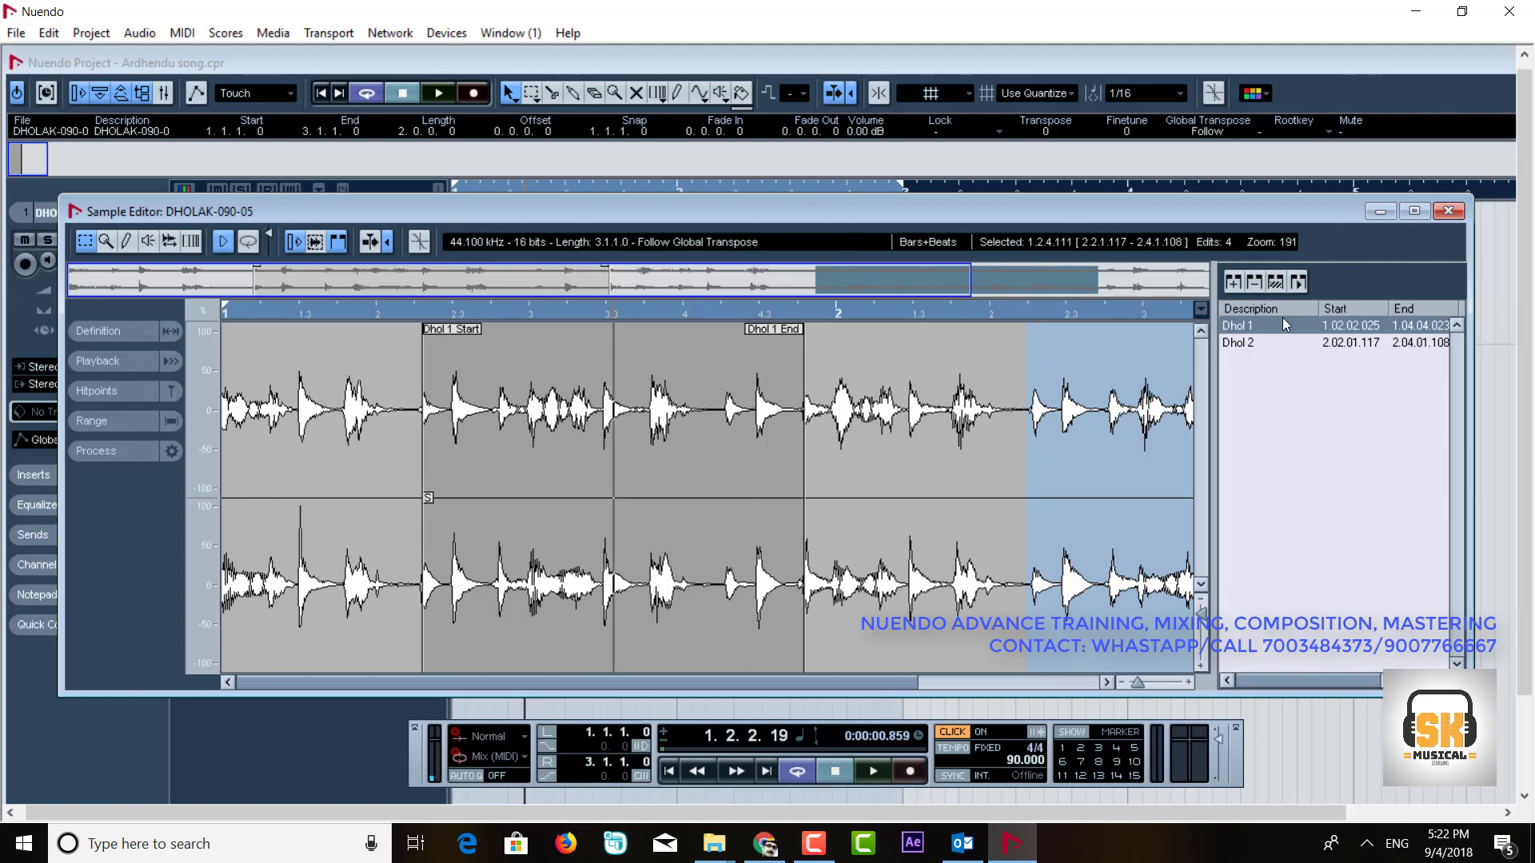
pyautogui.click(1244, 344)
pyautogui.click(1298, 282)
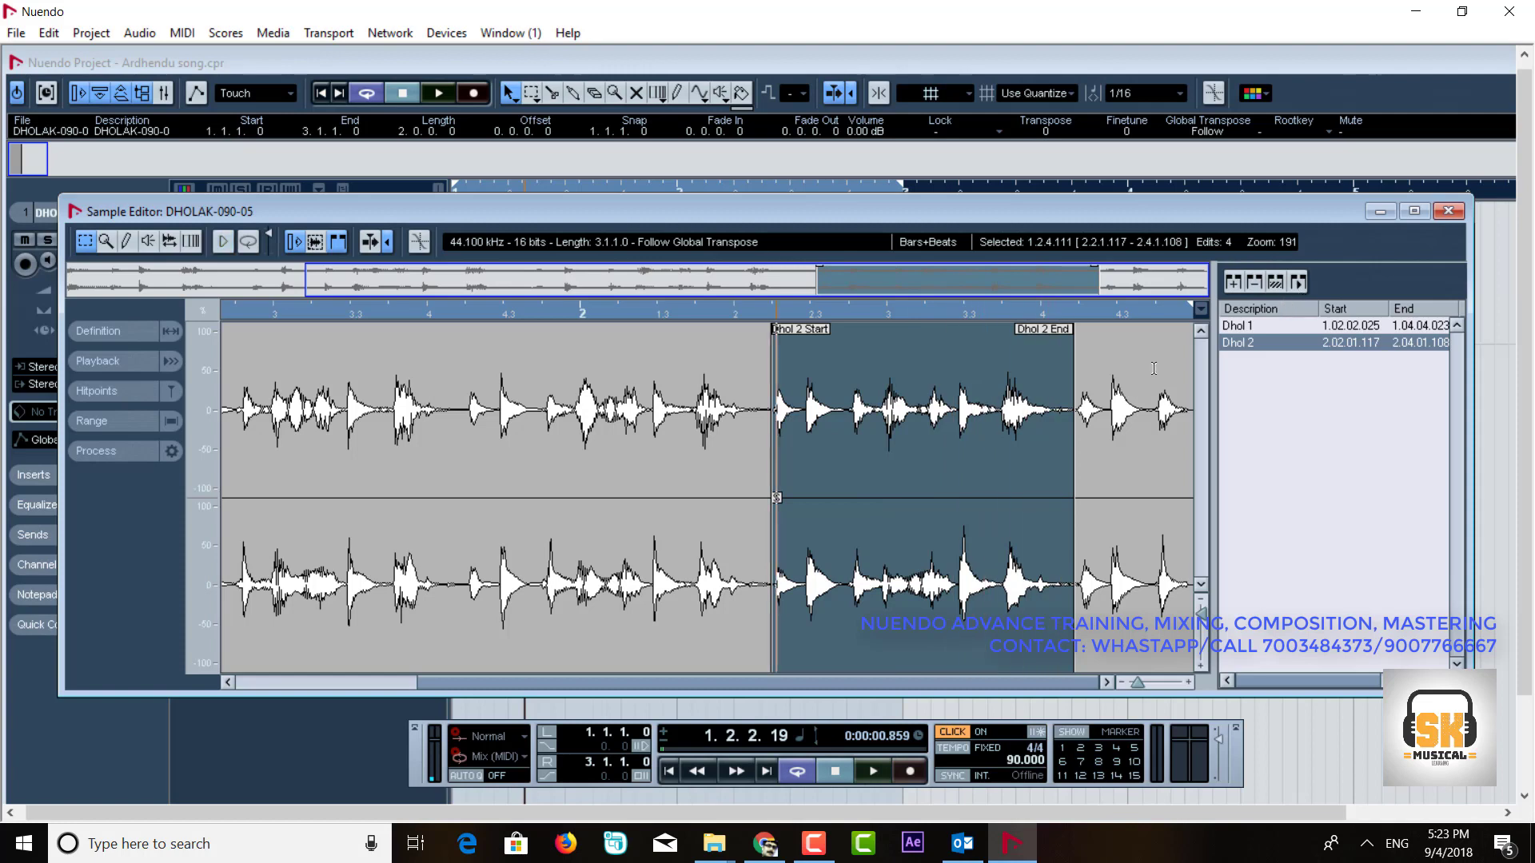
# - Extend the end of the Dhol 2 region to 2.4.2.10 in the waveform
pyautogui.moveTo(777, 498)
pyautogui.mouseDown()
pyautogui.moveTo(761, 500)
pyautogui.moveTo(776, 500)
pyautogui.mouseUp()
pyautogui.moveTo(1075, 489); pyautogui.dragTo(1104, 481)
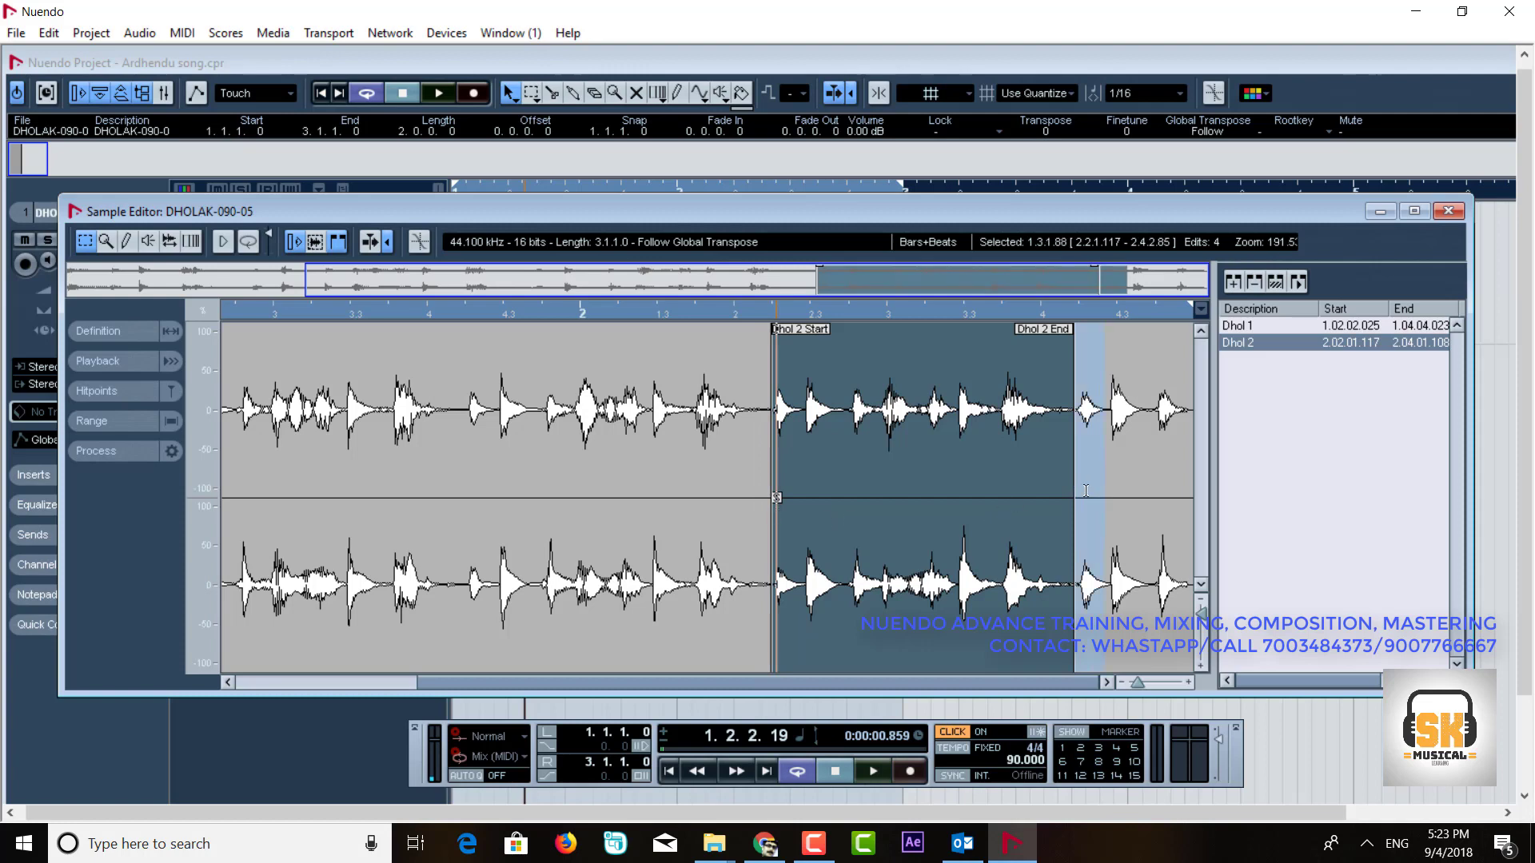
pyautogui.click(1054, 398)
pyautogui.moveTo(1048, 330)
pyautogui.mouseDown()
pyautogui.moveTo(1085, 344)
pyautogui.moveTo(1053, 333)
pyautogui.mouseUp()
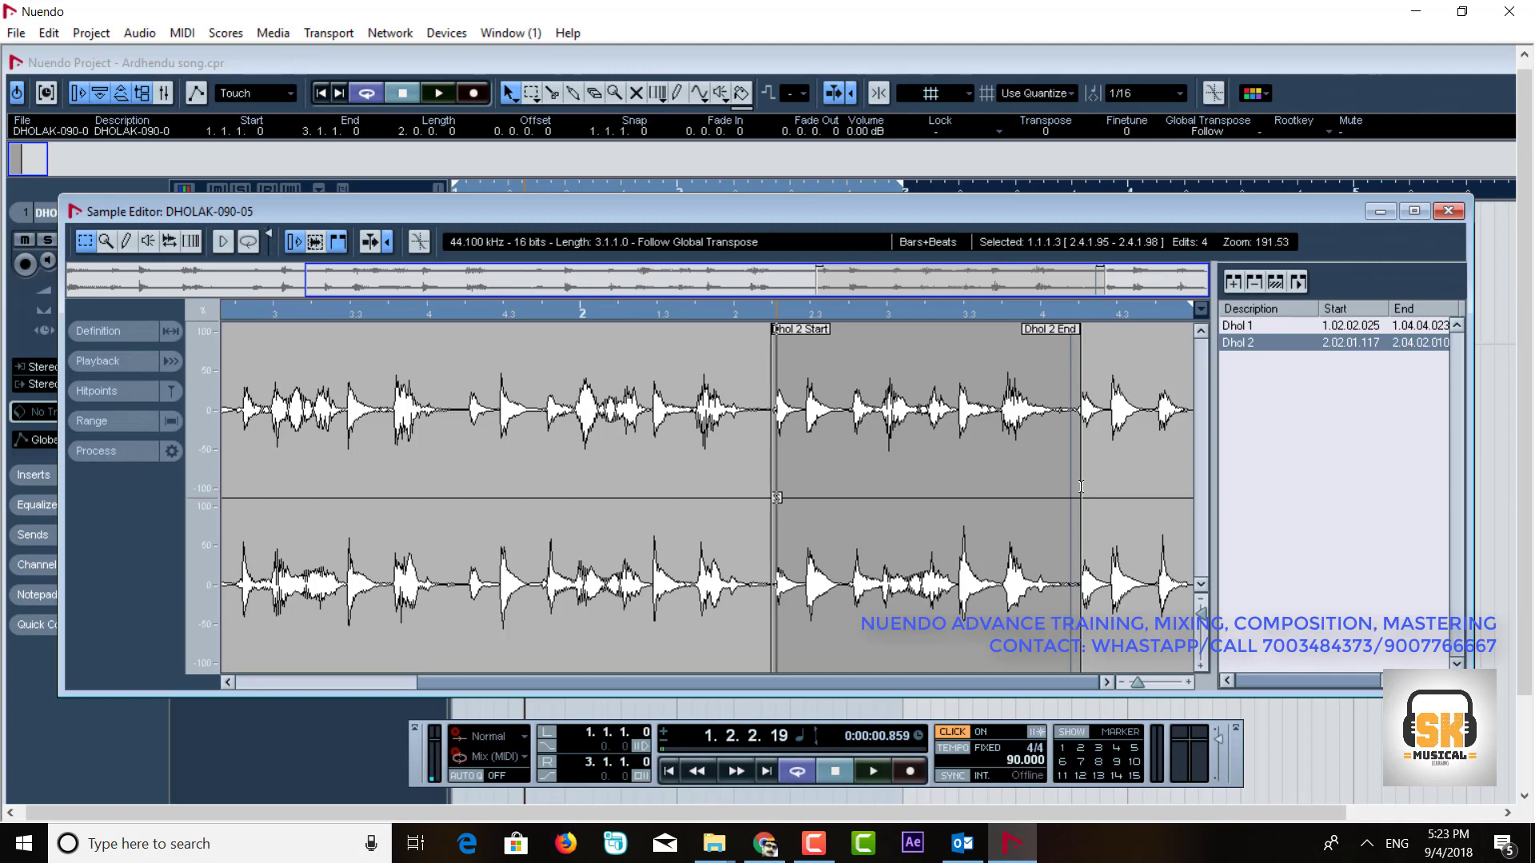
# - Add the range from 2.4.1.95 to 2.4.1.98 as a region named Dhol 3 and close the Sample Editor
pyautogui.click(1233, 281)
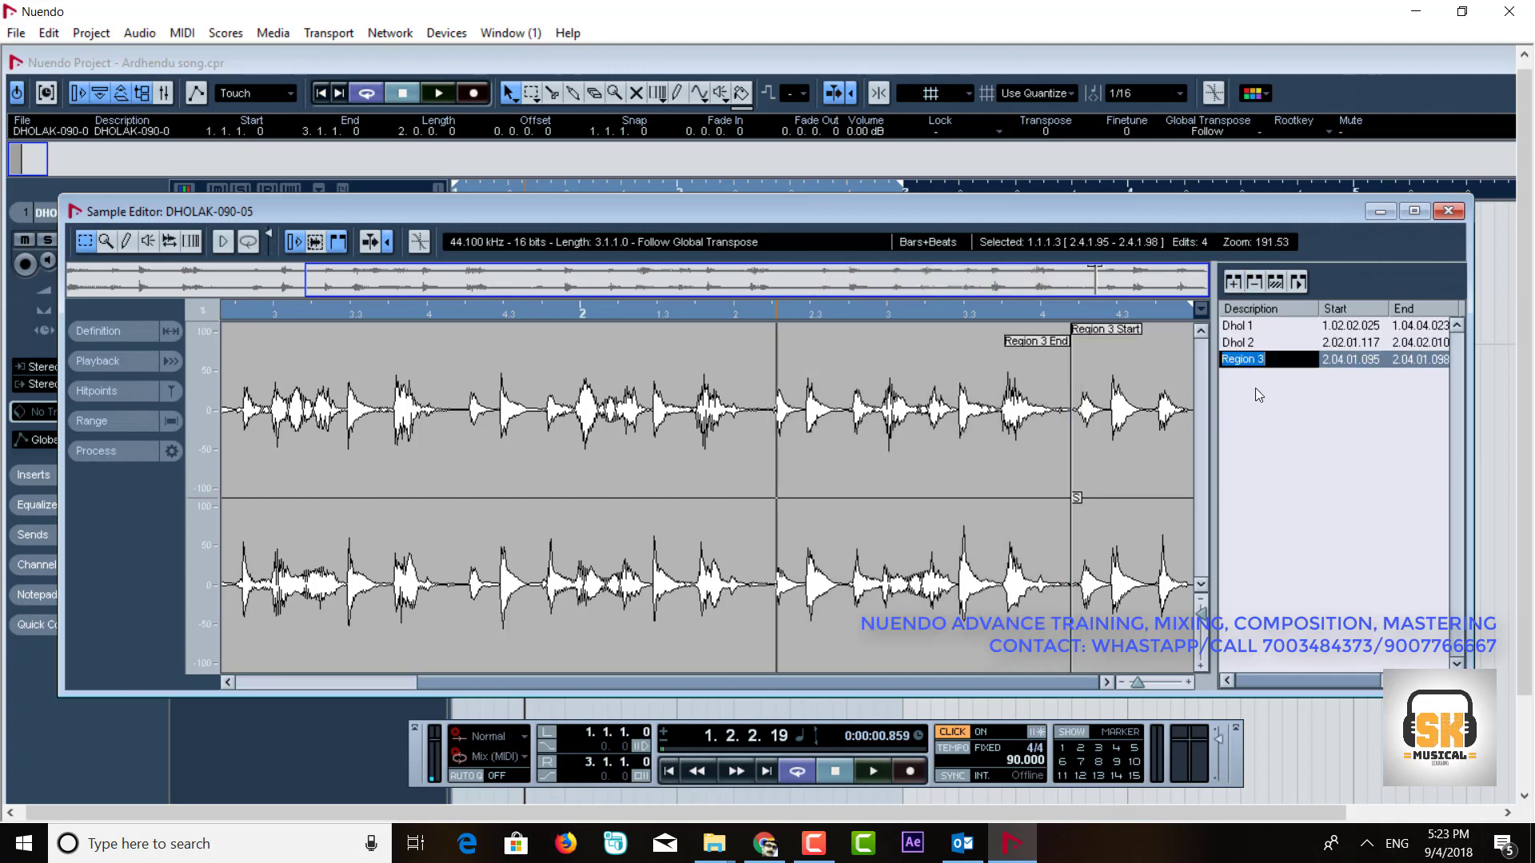
pyautogui.write('Dhol 3')
pyautogui.press('Return')
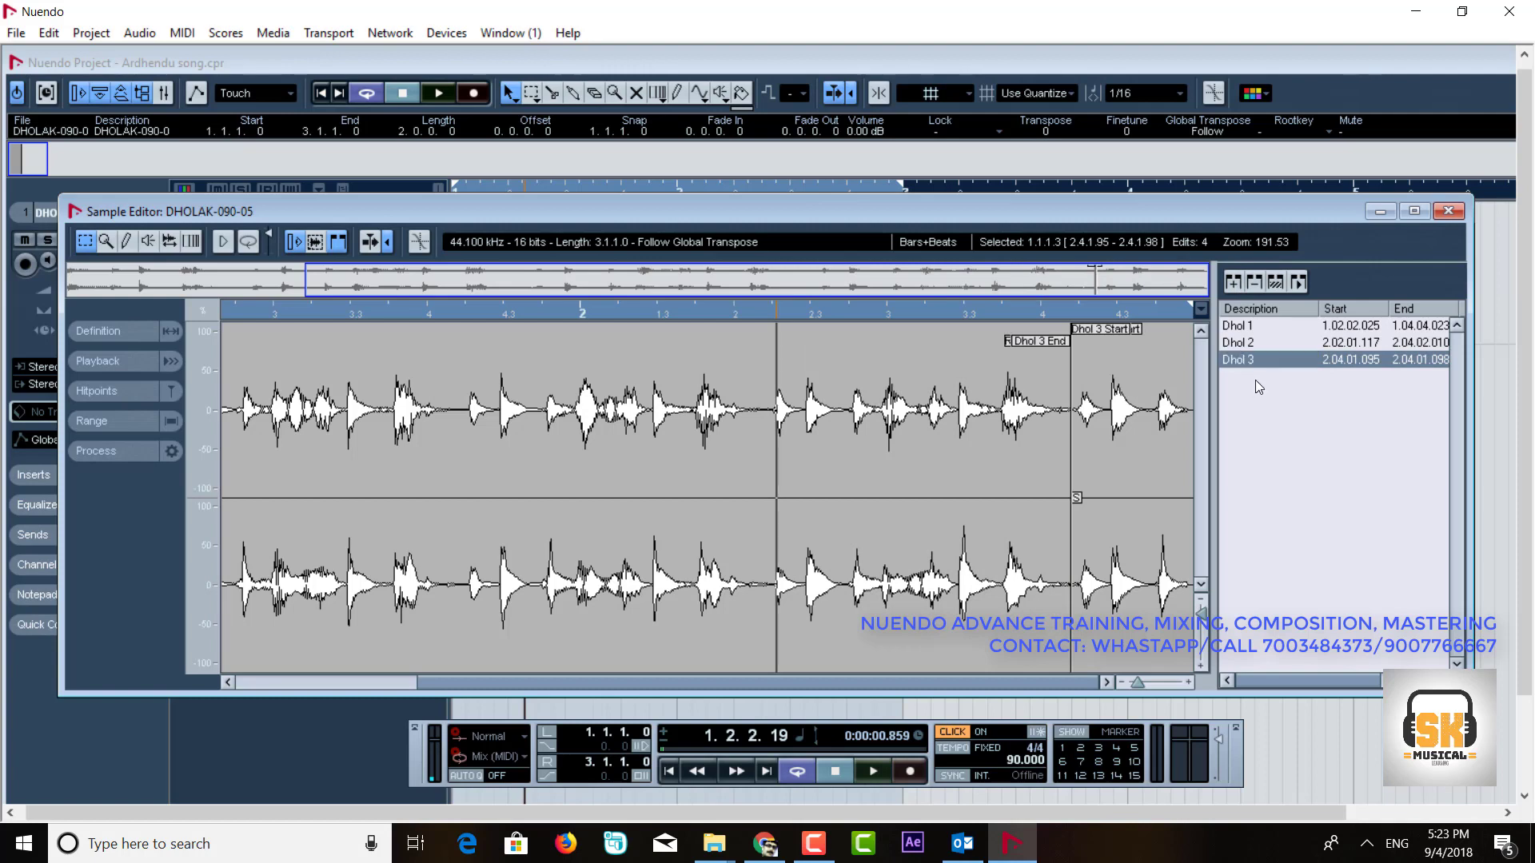
pyautogui.click(1448, 211)
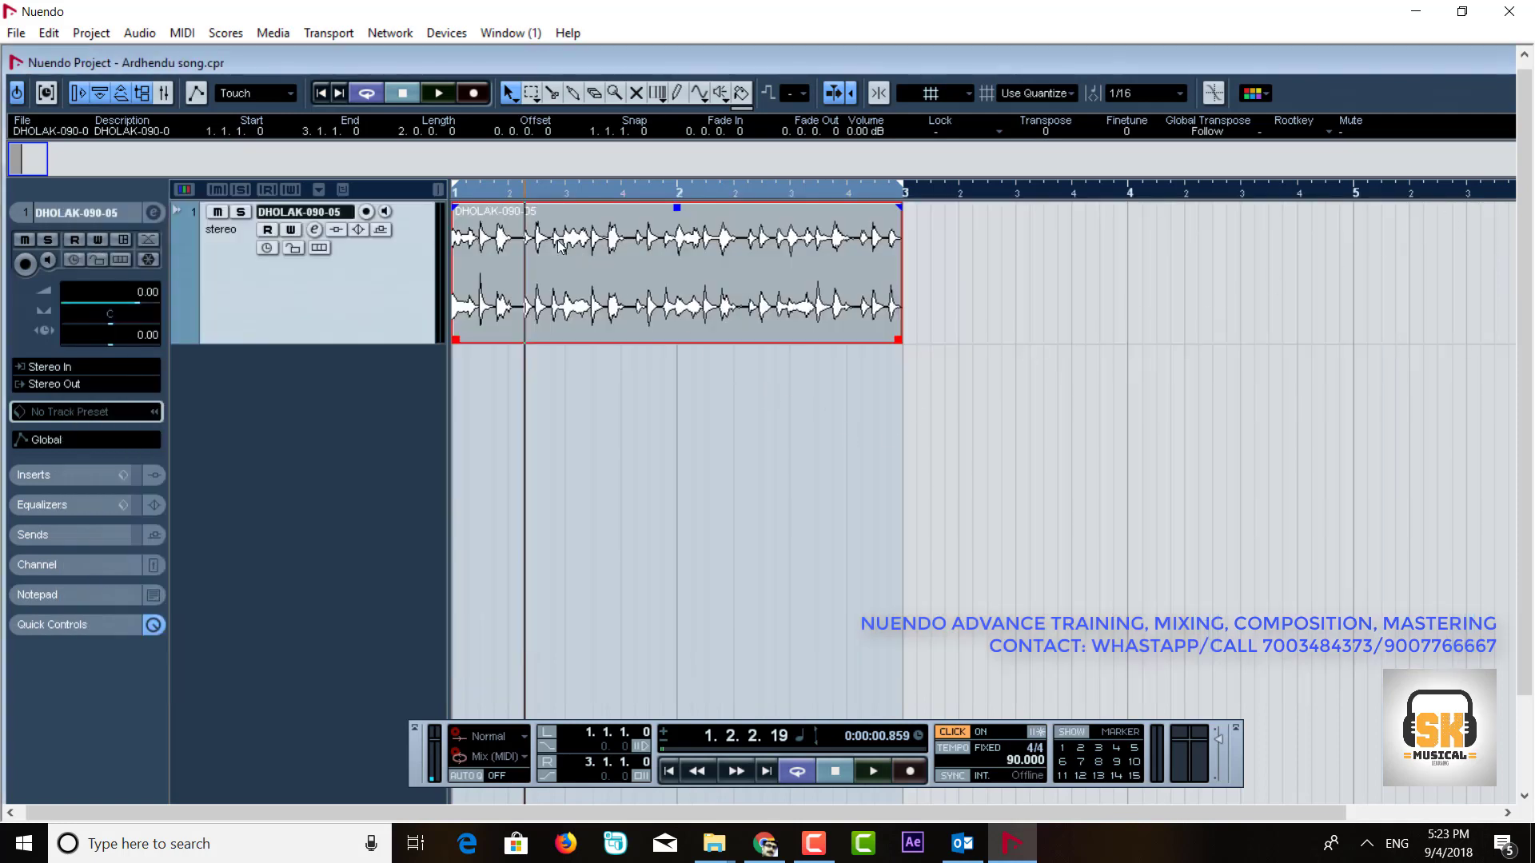
# - Return the project cursor to 1.1.1.0, then open the pool and expand DHOLAK-090-05 to list its regions
pyautogui.moveTo(520, 190); pyautogui.dragTo(448, 175)
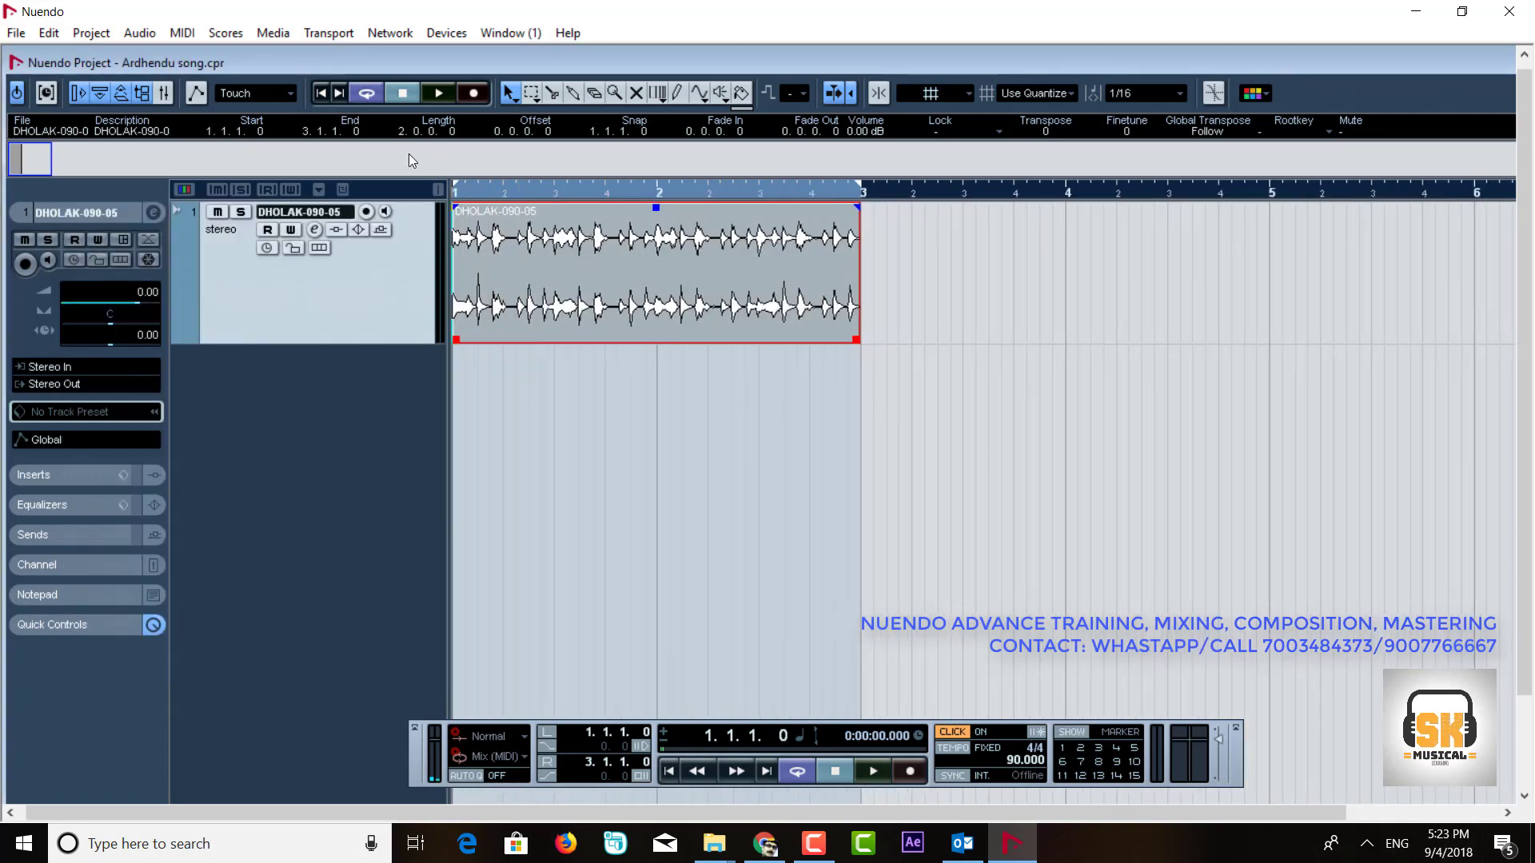
pyautogui.click(142, 93)
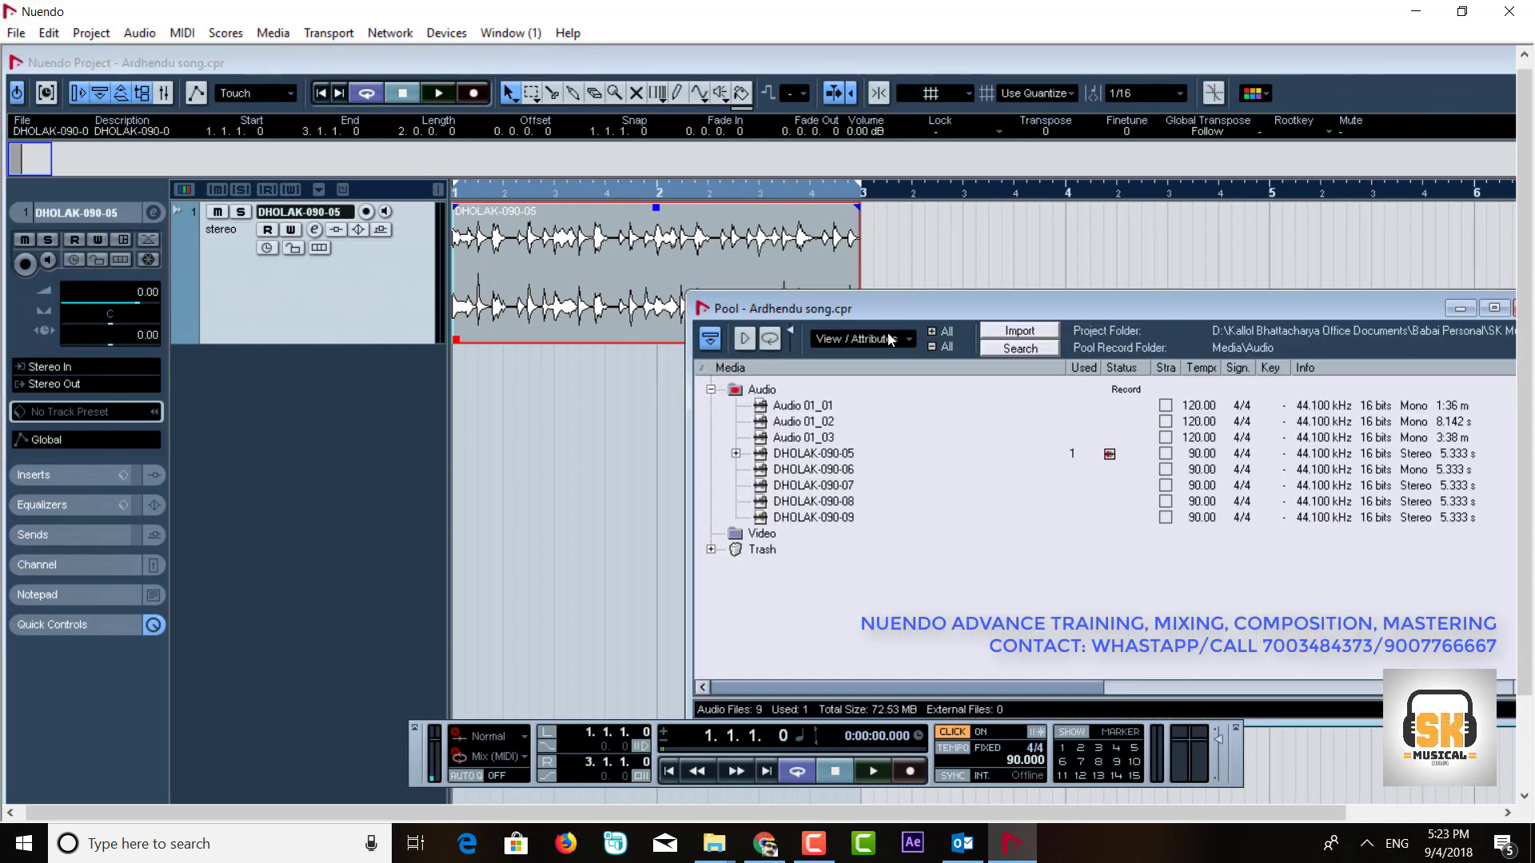
pyautogui.moveTo(875, 309); pyautogui.dragTo(750, 237)
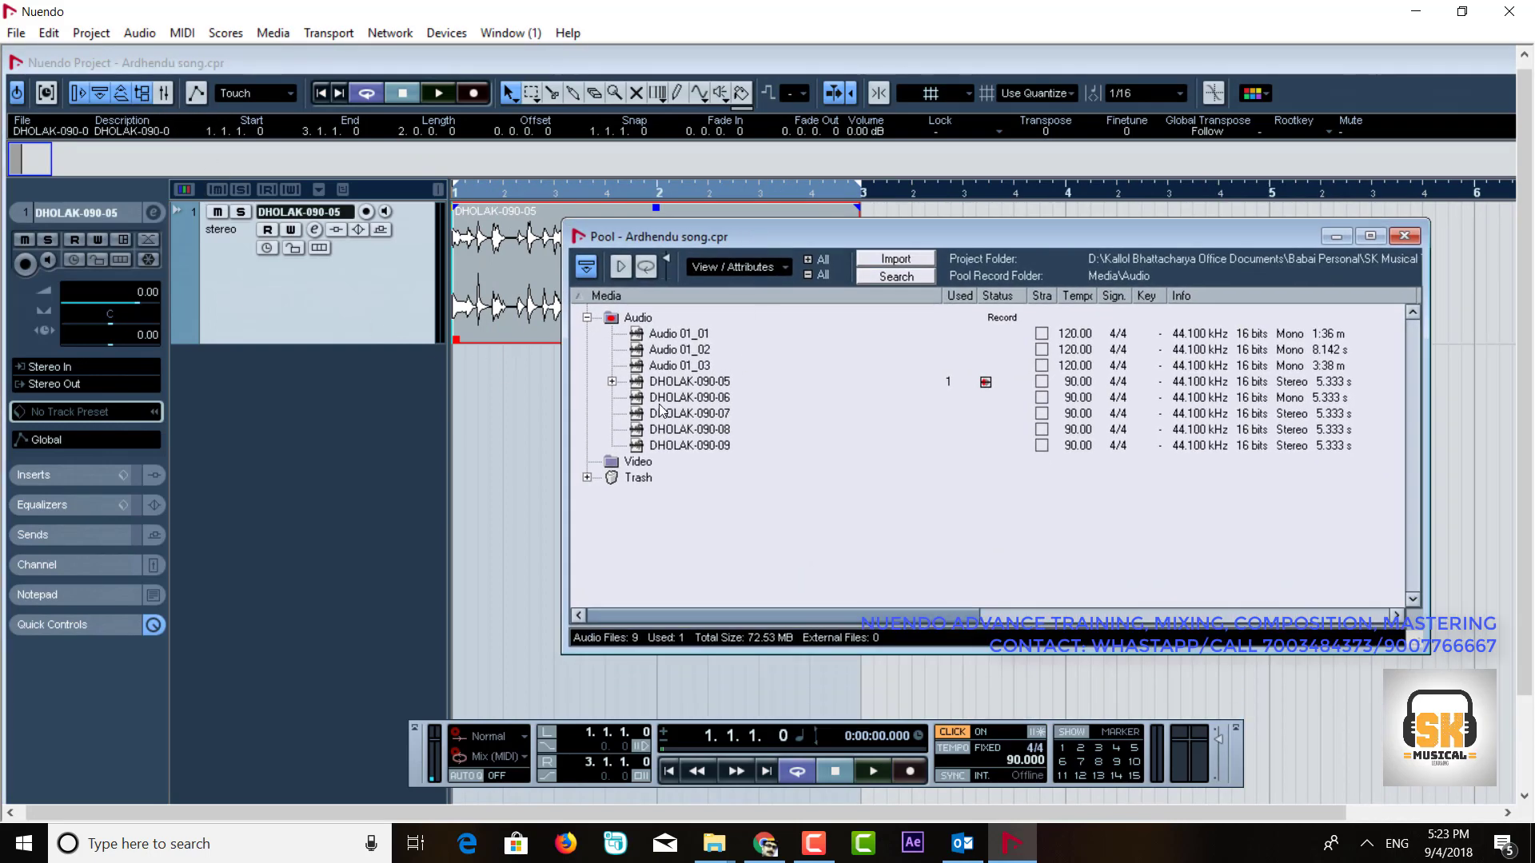
pyautogui.click(700, 381)
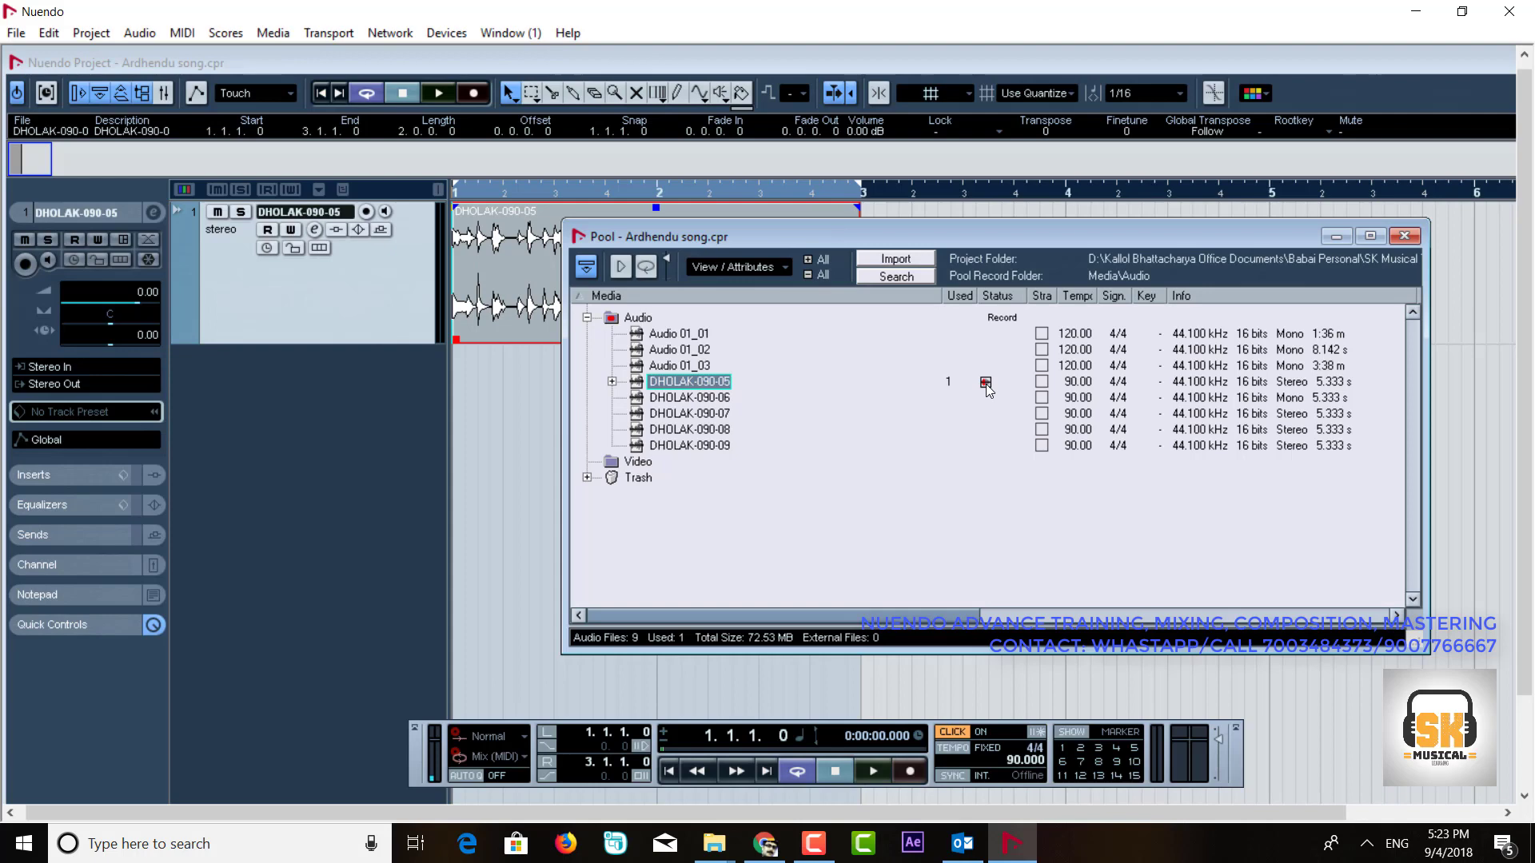
pyautogui.click(610, 382)
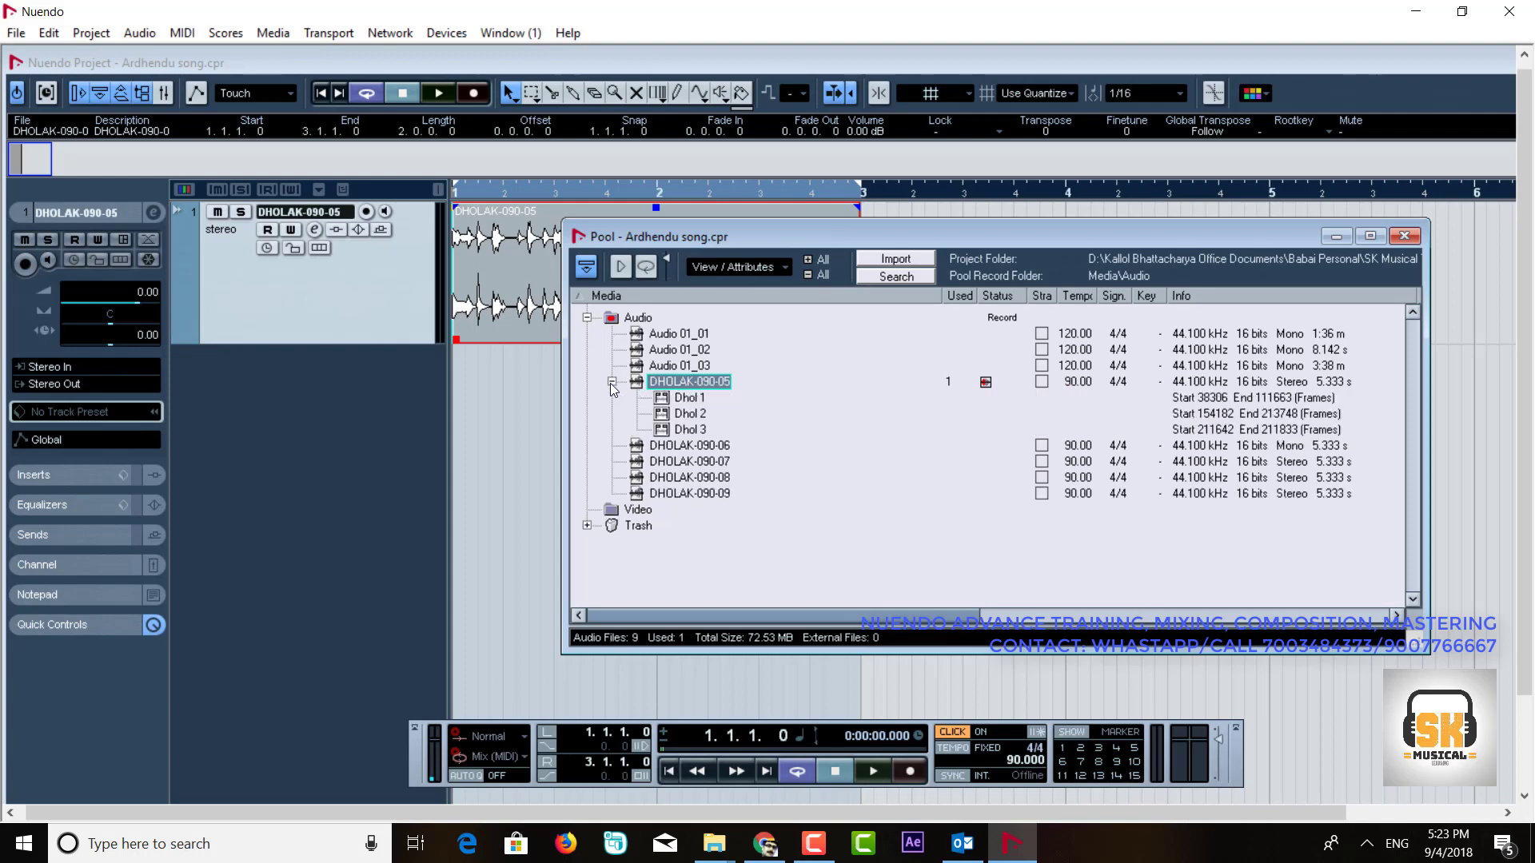
# - Place the Dhol 1 region from the pool at 1.1.1.0 on a new track below the DHOLAK-090-05 loop
pyautogui.click(701, 402)
pyautogui.click(701, 413)
pyautogui.click(702, 432)
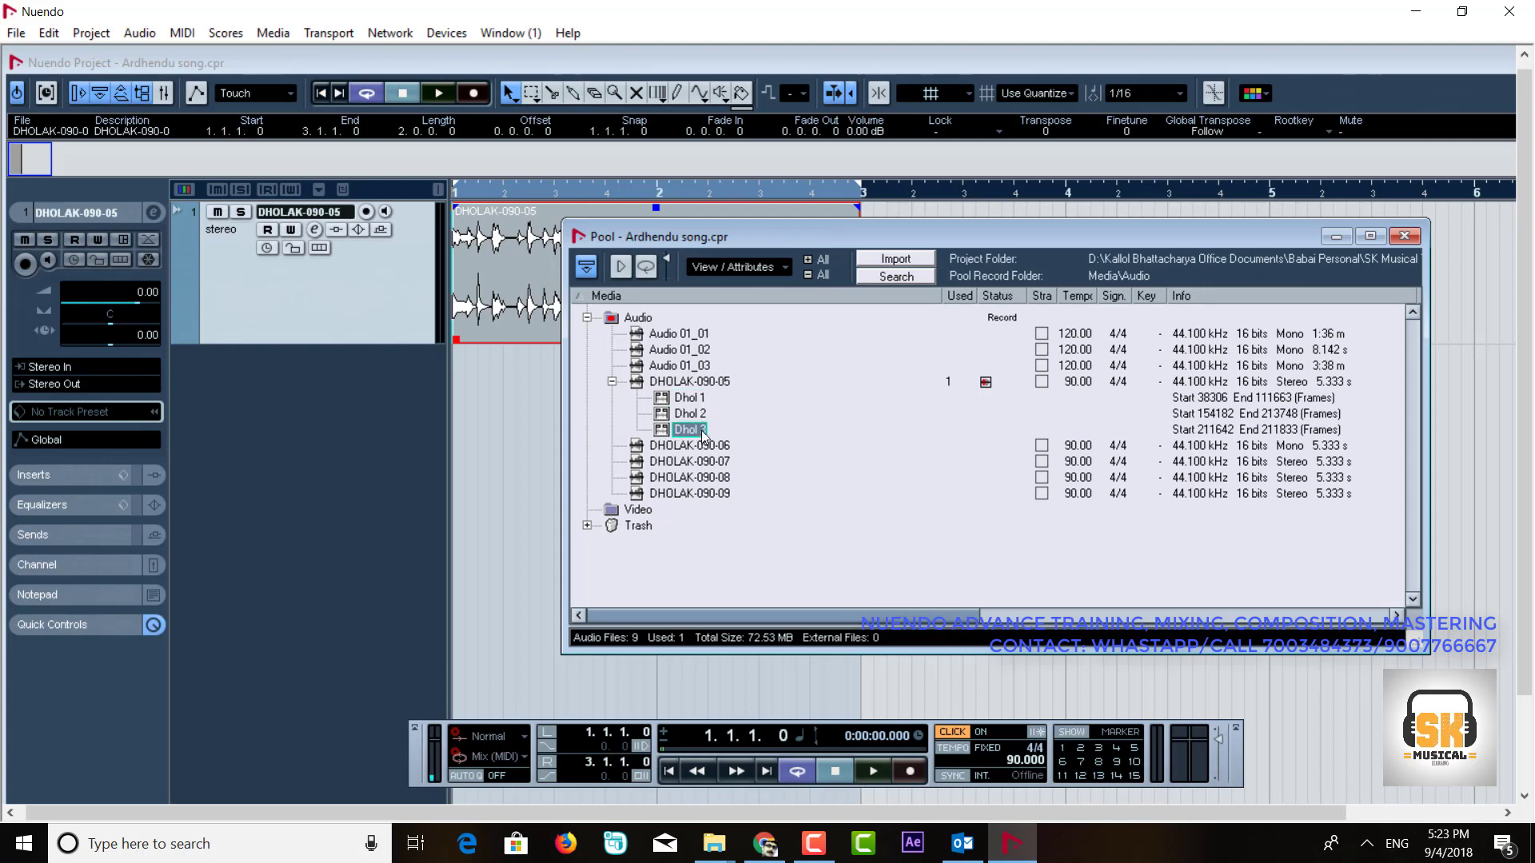
pyautogui.moveTo(682, 398); pyautogui.dragTo(505, 421)
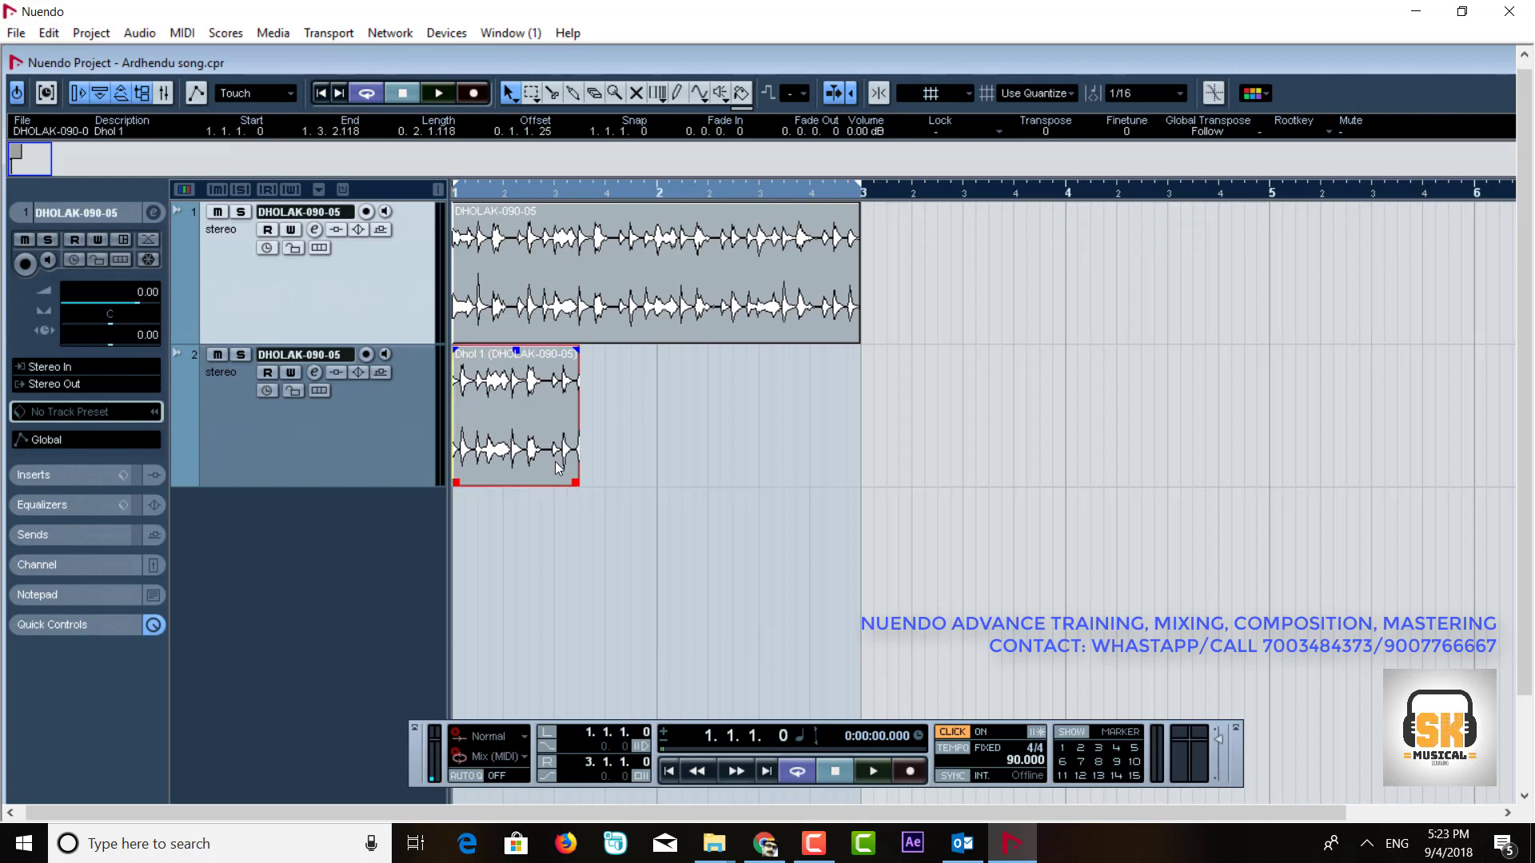
# - Reopen the pool and look through its available commands, such as Export Pool
pyautogui.click(141, 96)
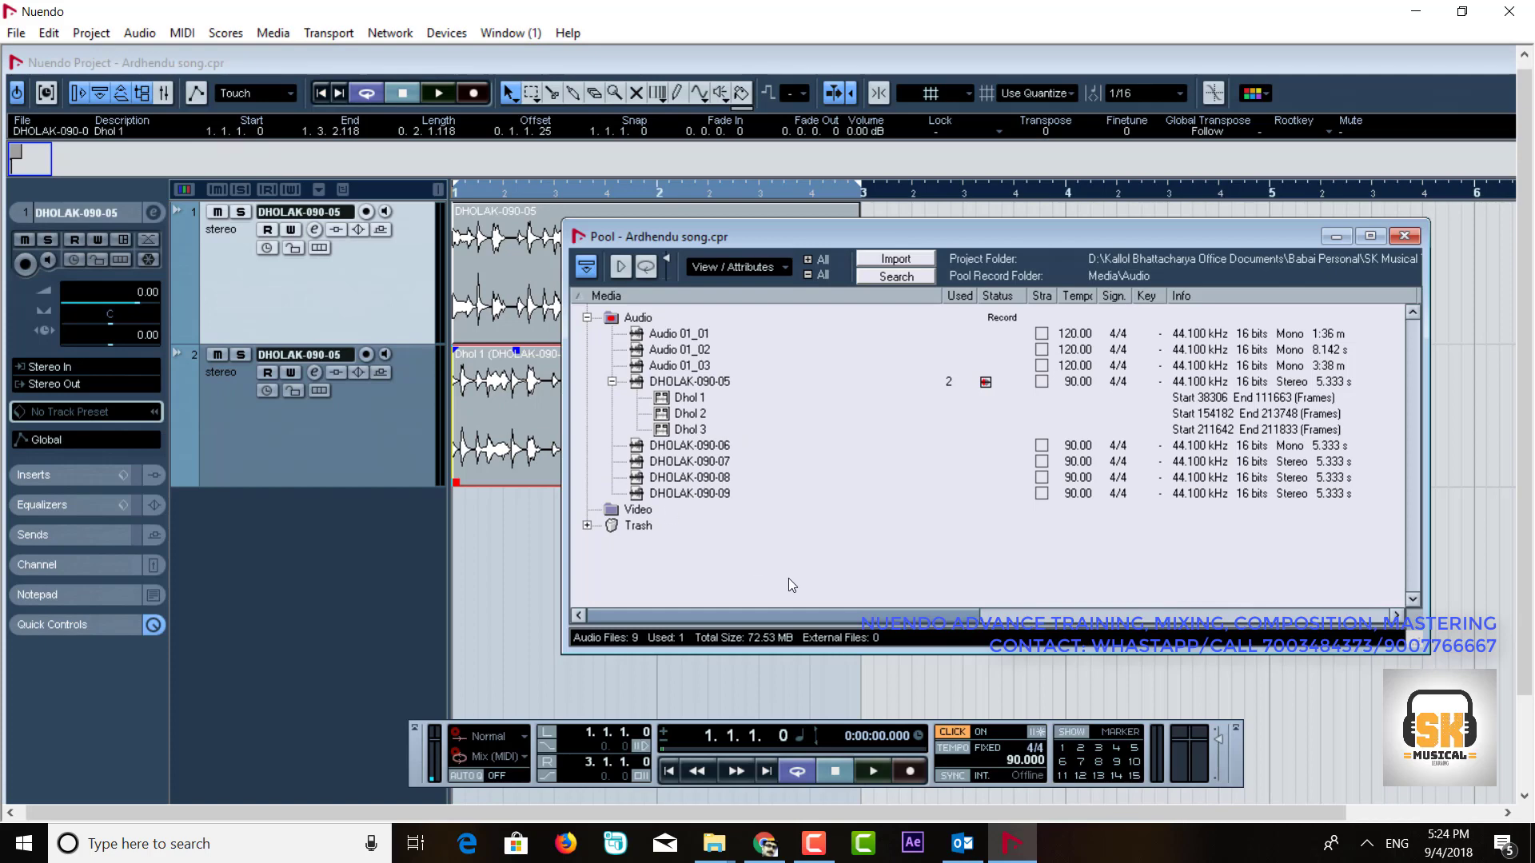
pyautogui.rightClick(767, 559)
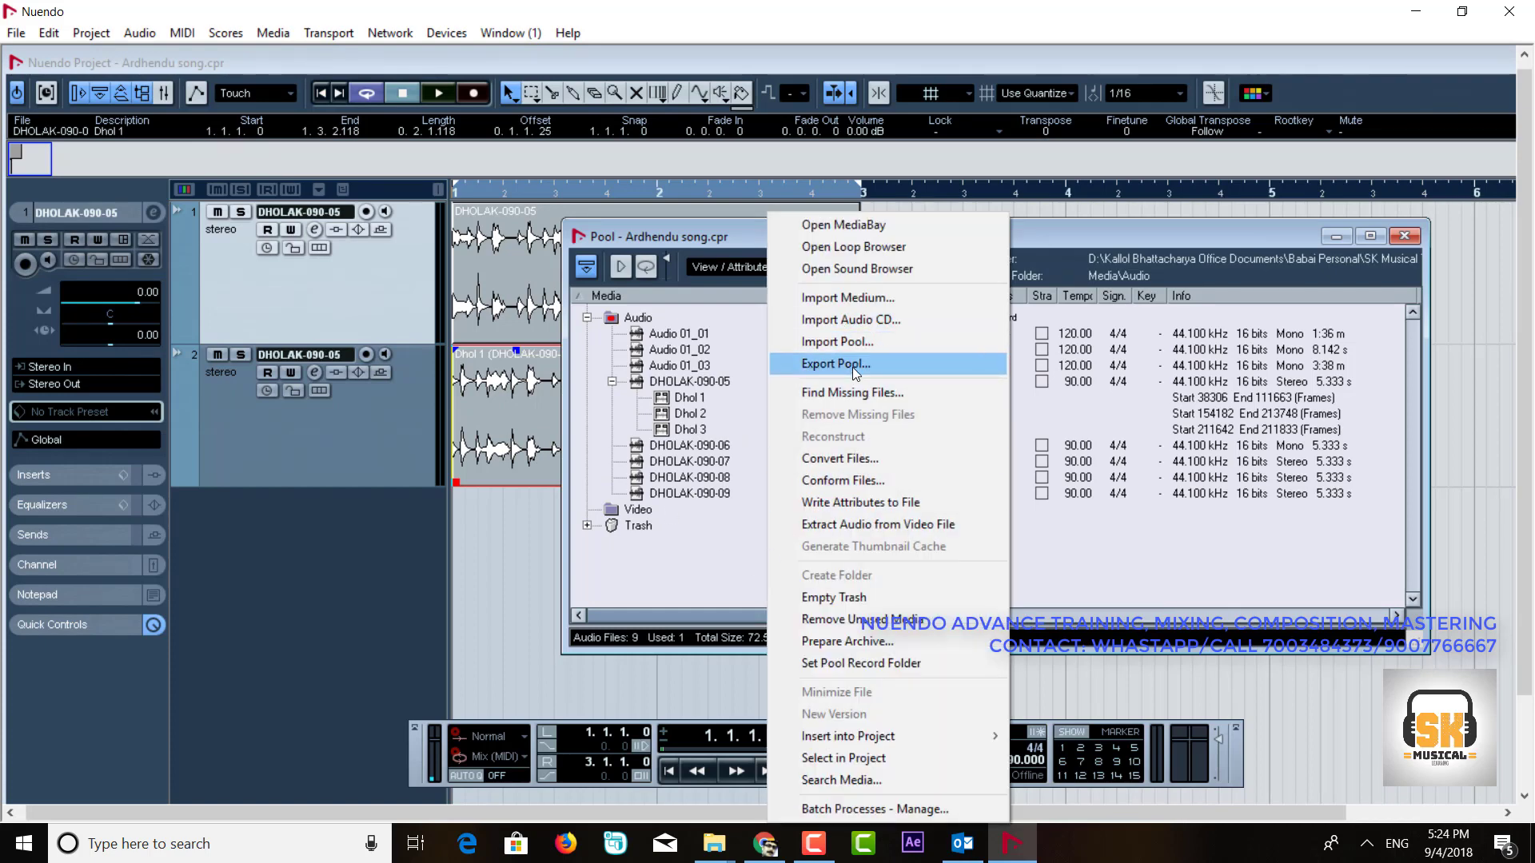
pyautogui.click(722, 577)
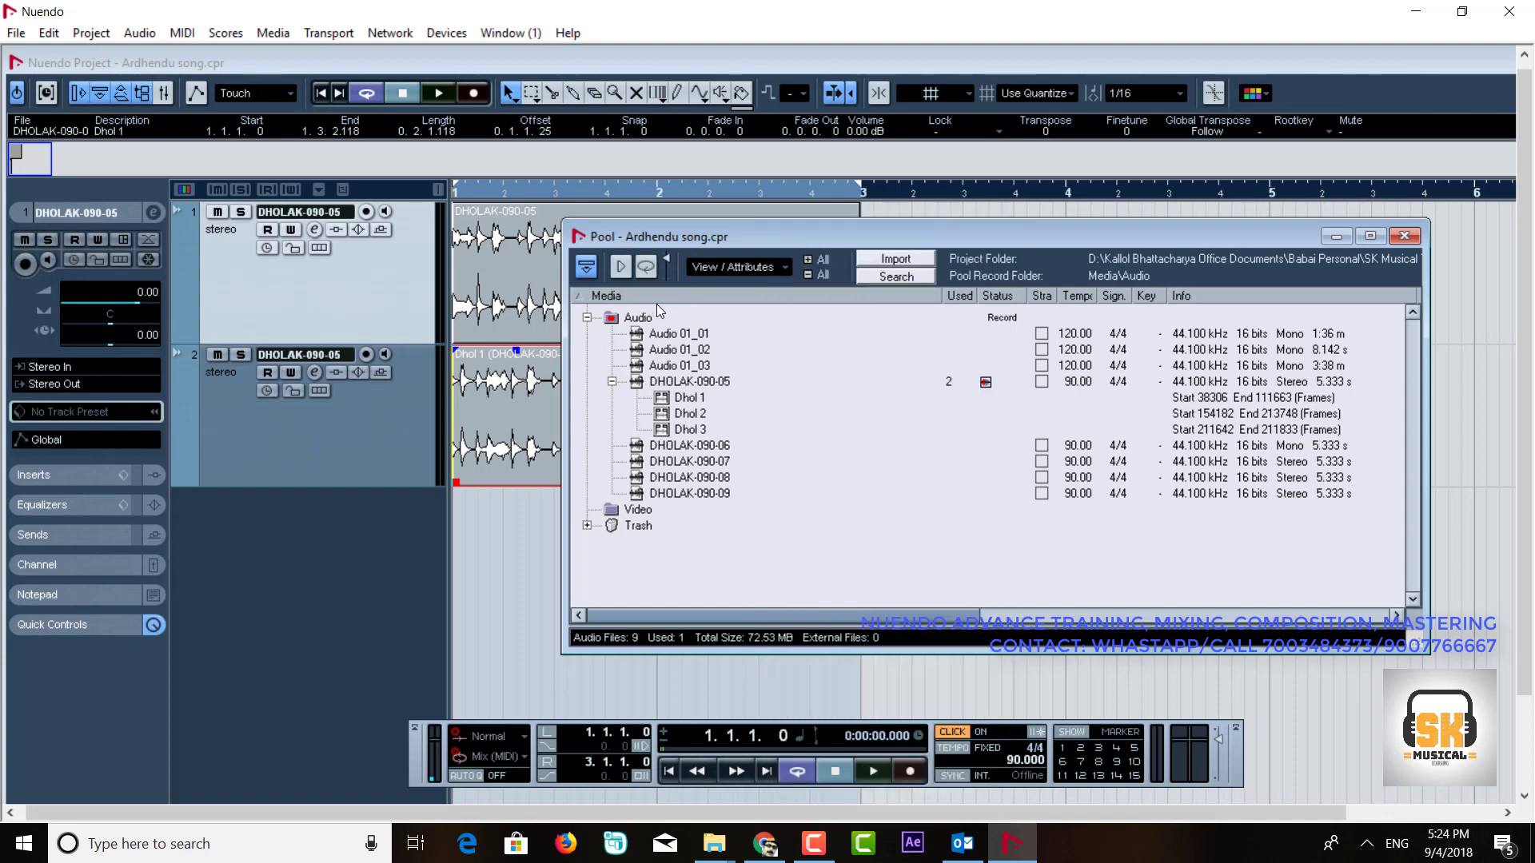
# - Leave the pool and delete both the DHOLAK-090-05 and Dhol 1 events from the project
pyautogui.click(518, 560)
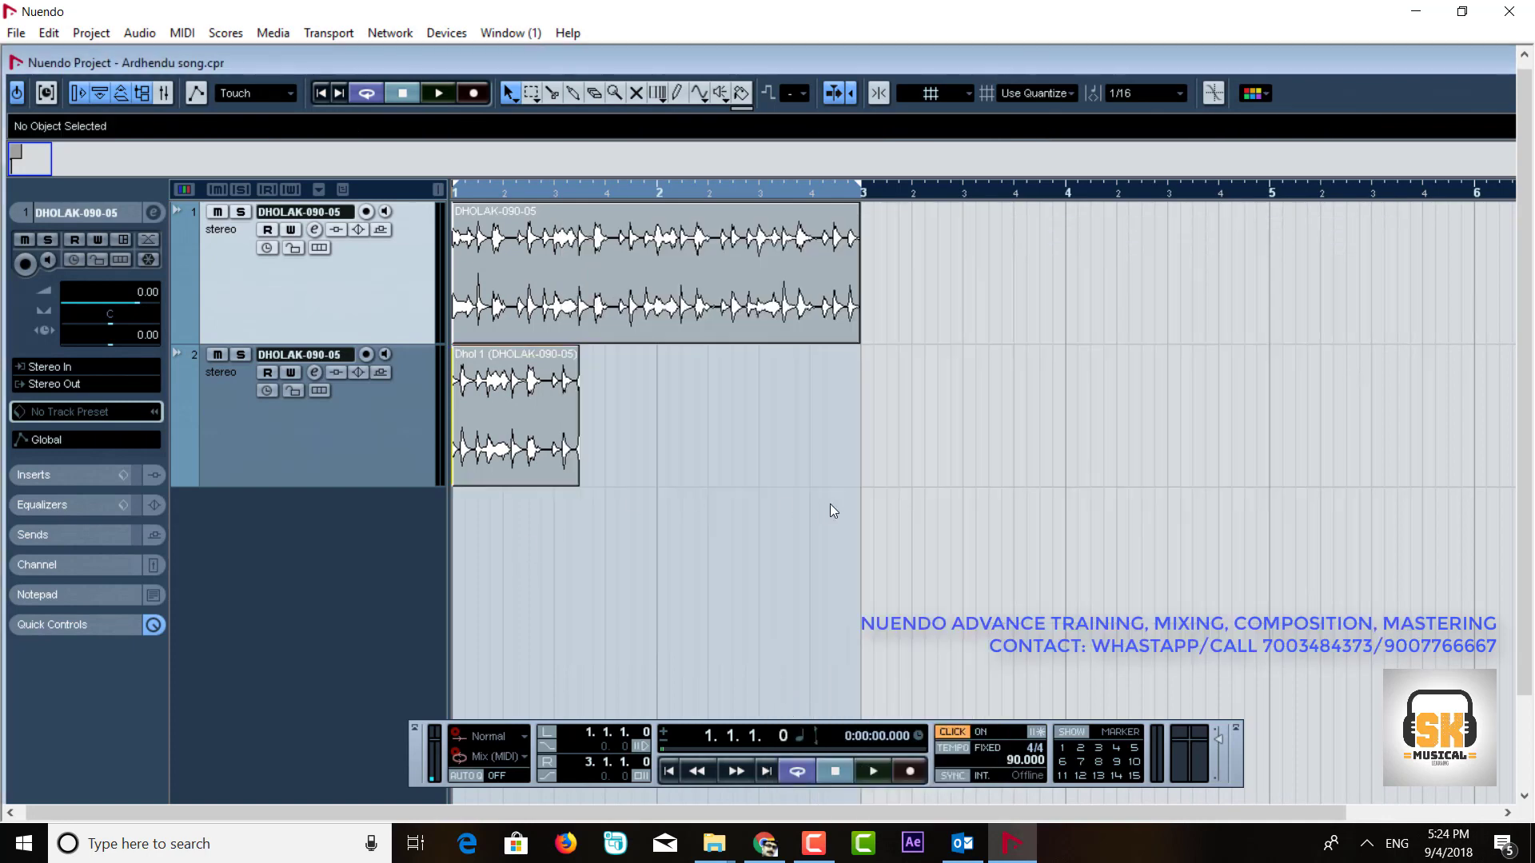
pyautogui.moveTo(925, 520); pyautogui.dragTo(458, 225)
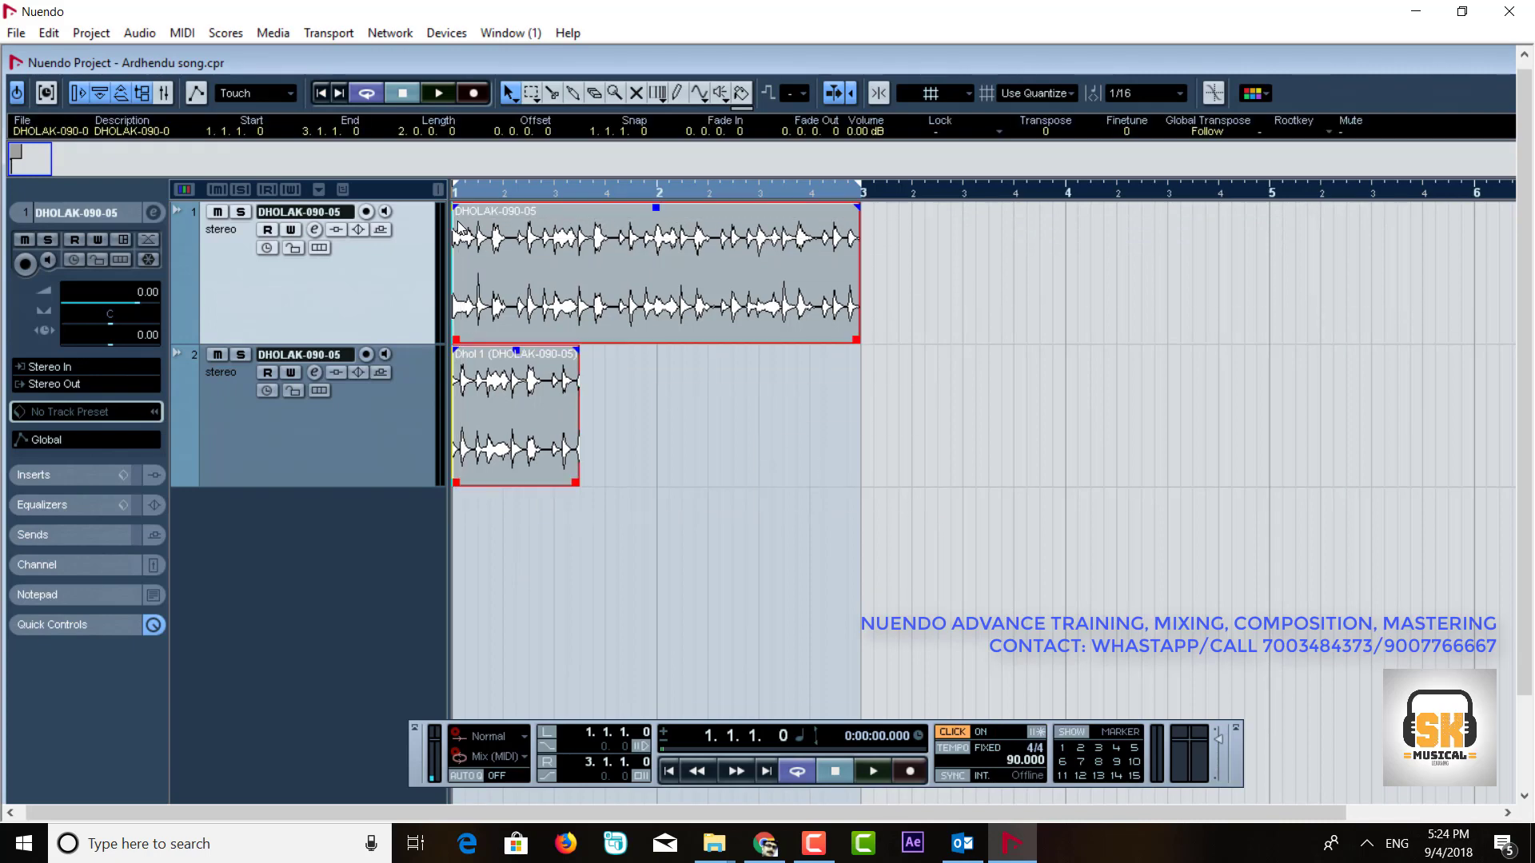
pyautogui.press('Delete')
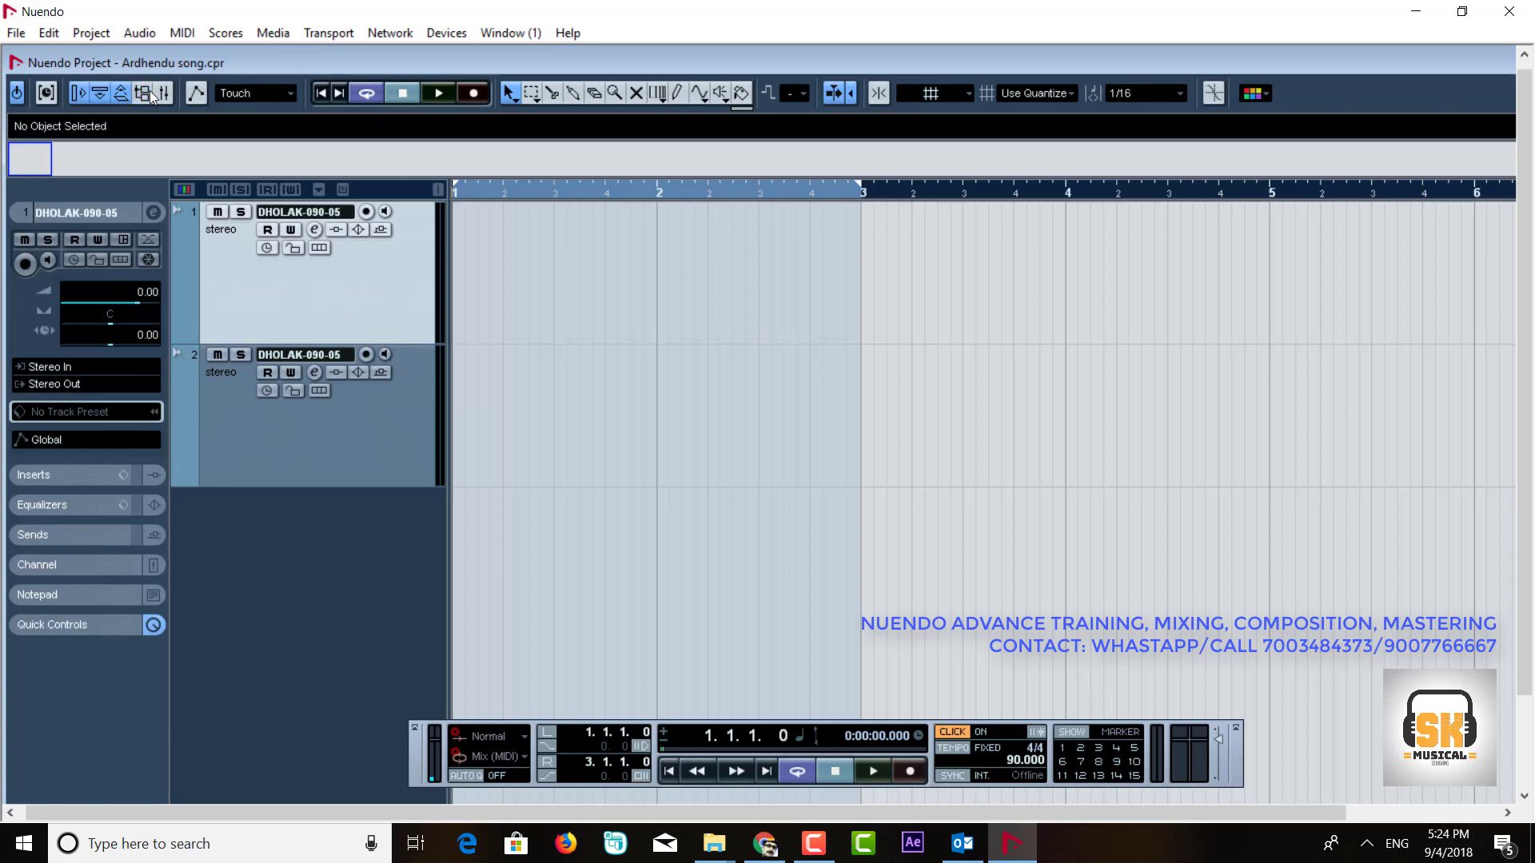
# - Review the pool's import, export, conversion and clean-up commands once more, then close the pool
pyautogui.hotkey('ctrl', 'p')
pyautogui.rightClick(784, 549)
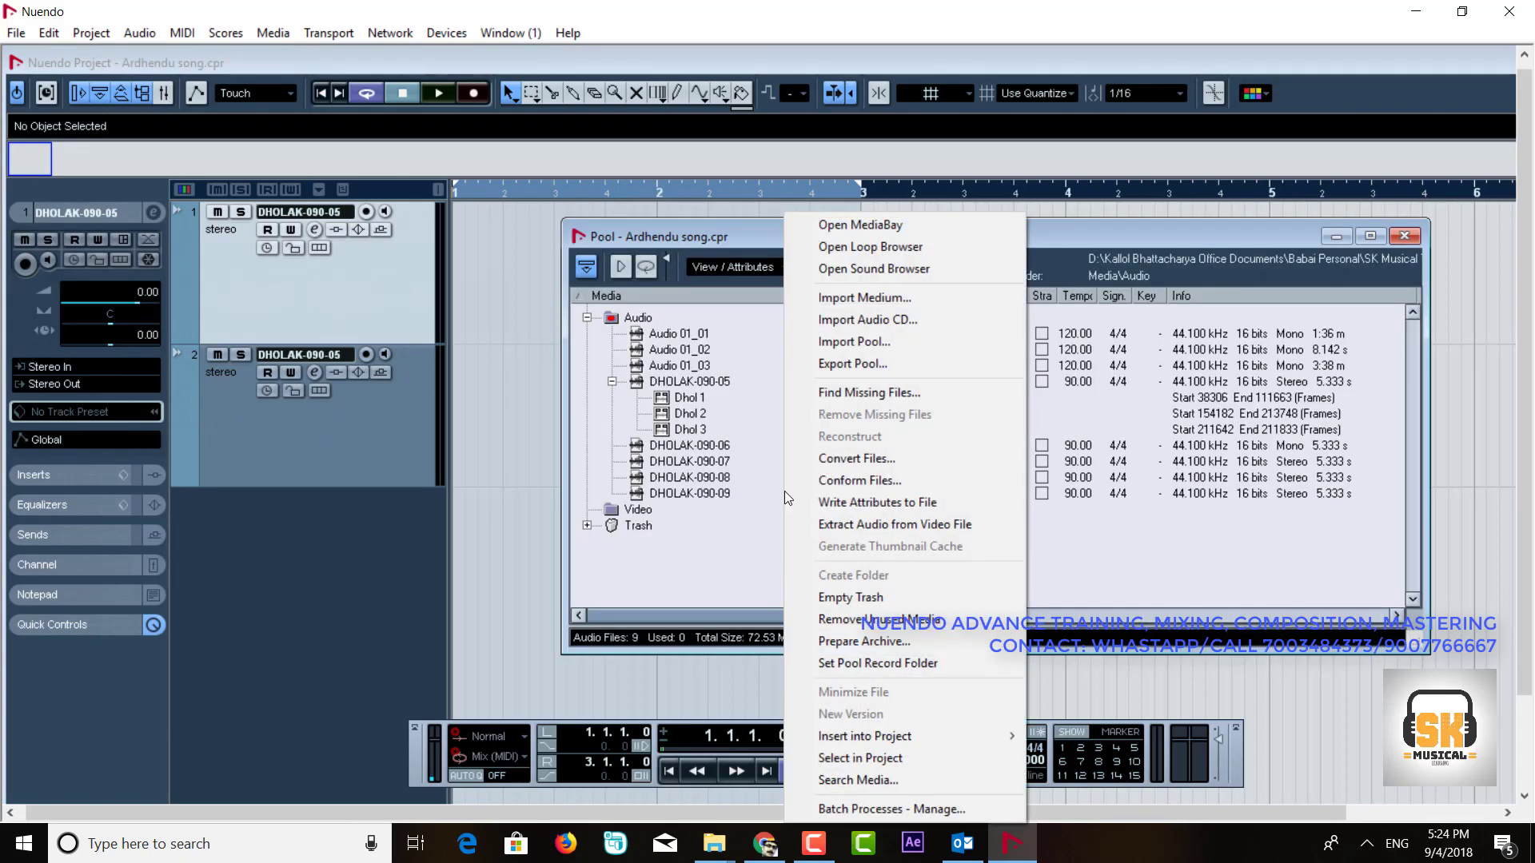
pyautogui.click(732, 574)
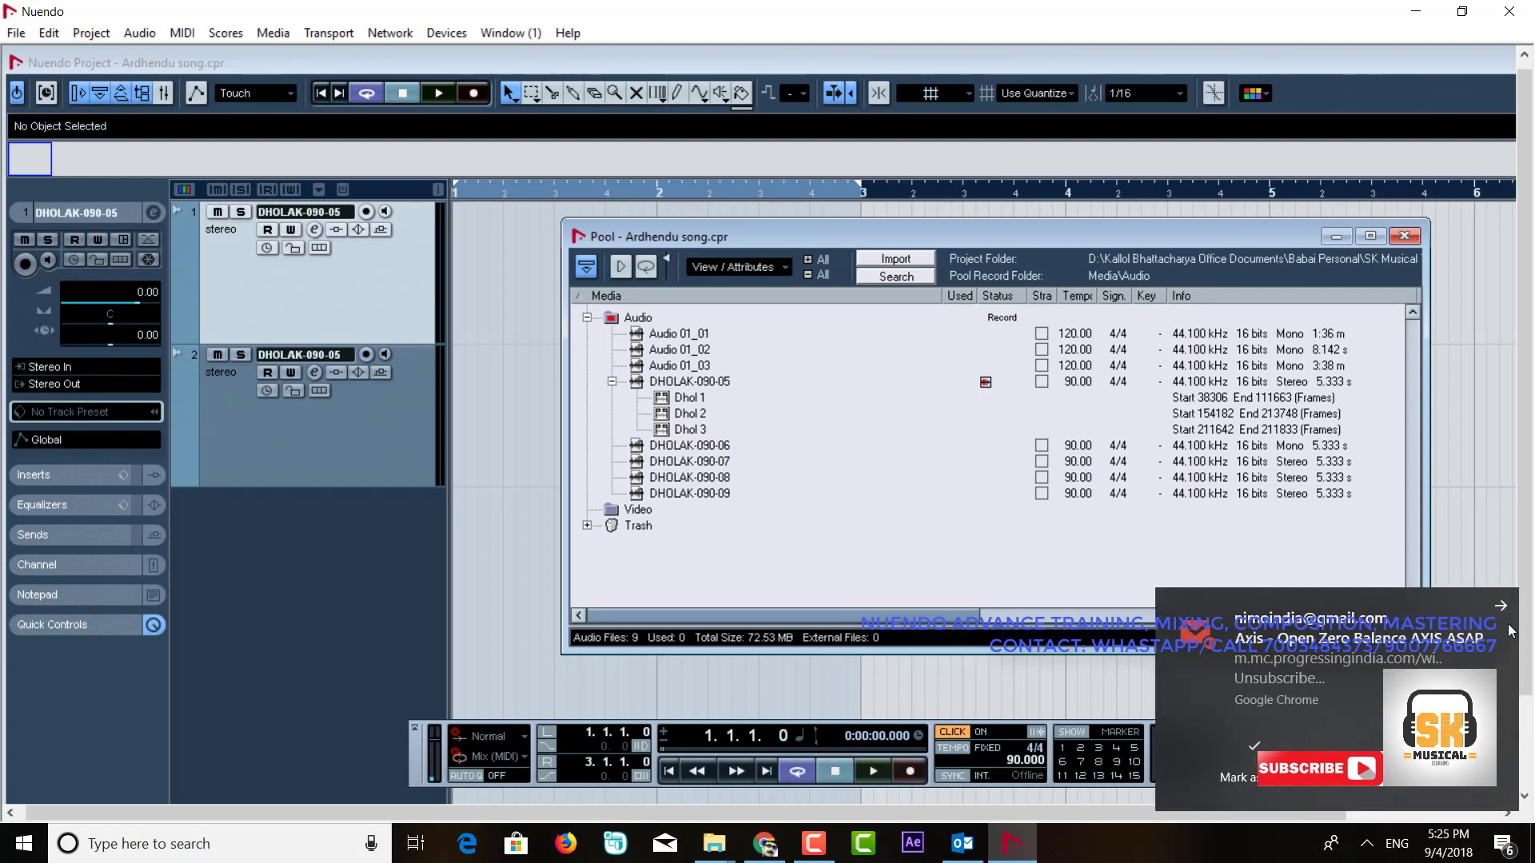
pyautogui.click(1506, 610)
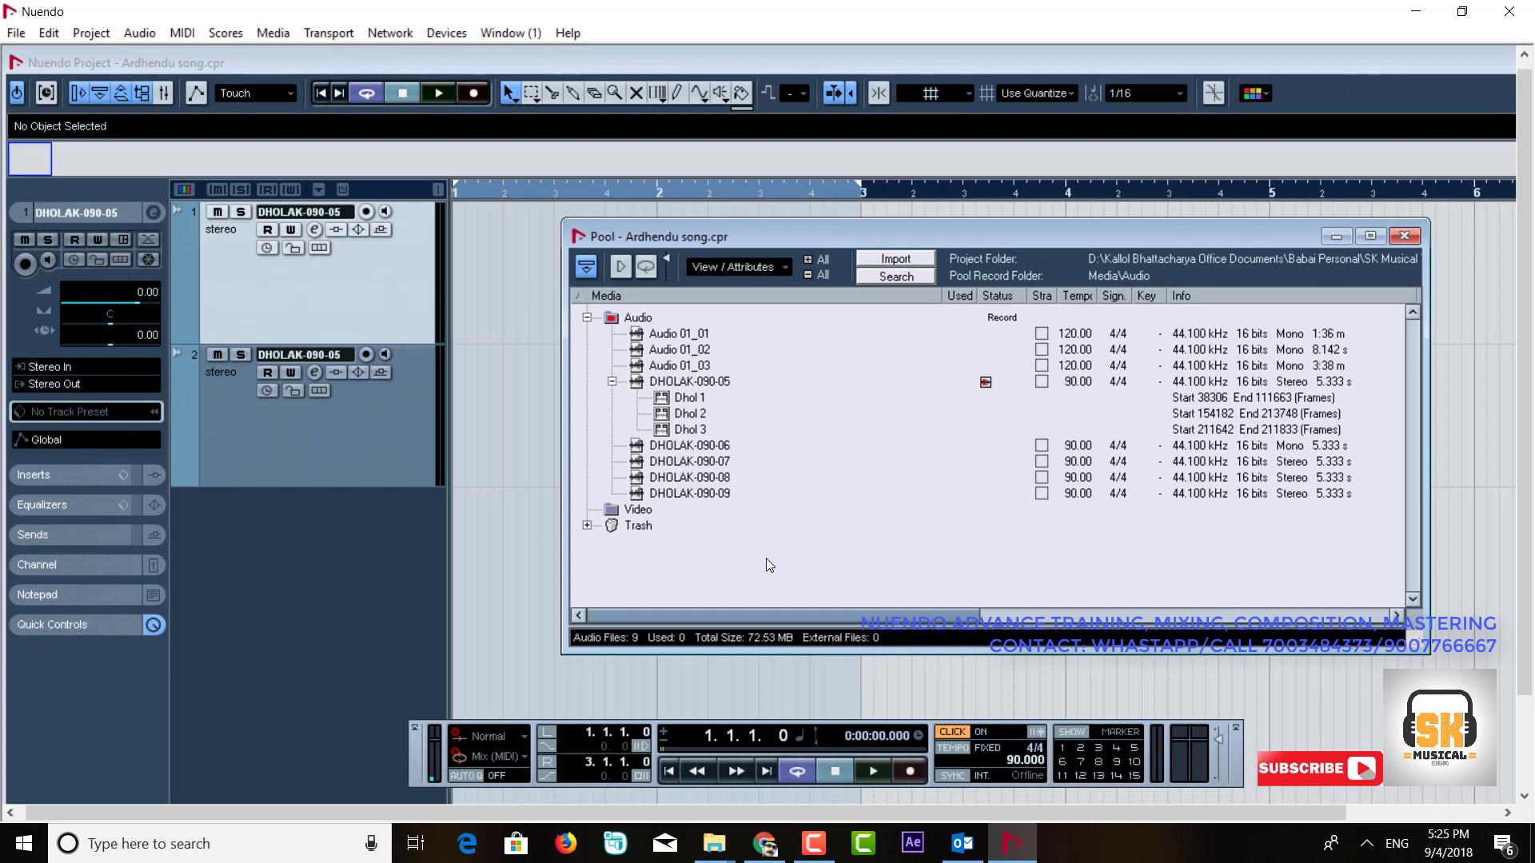
pyautogui.click(1406, 238)
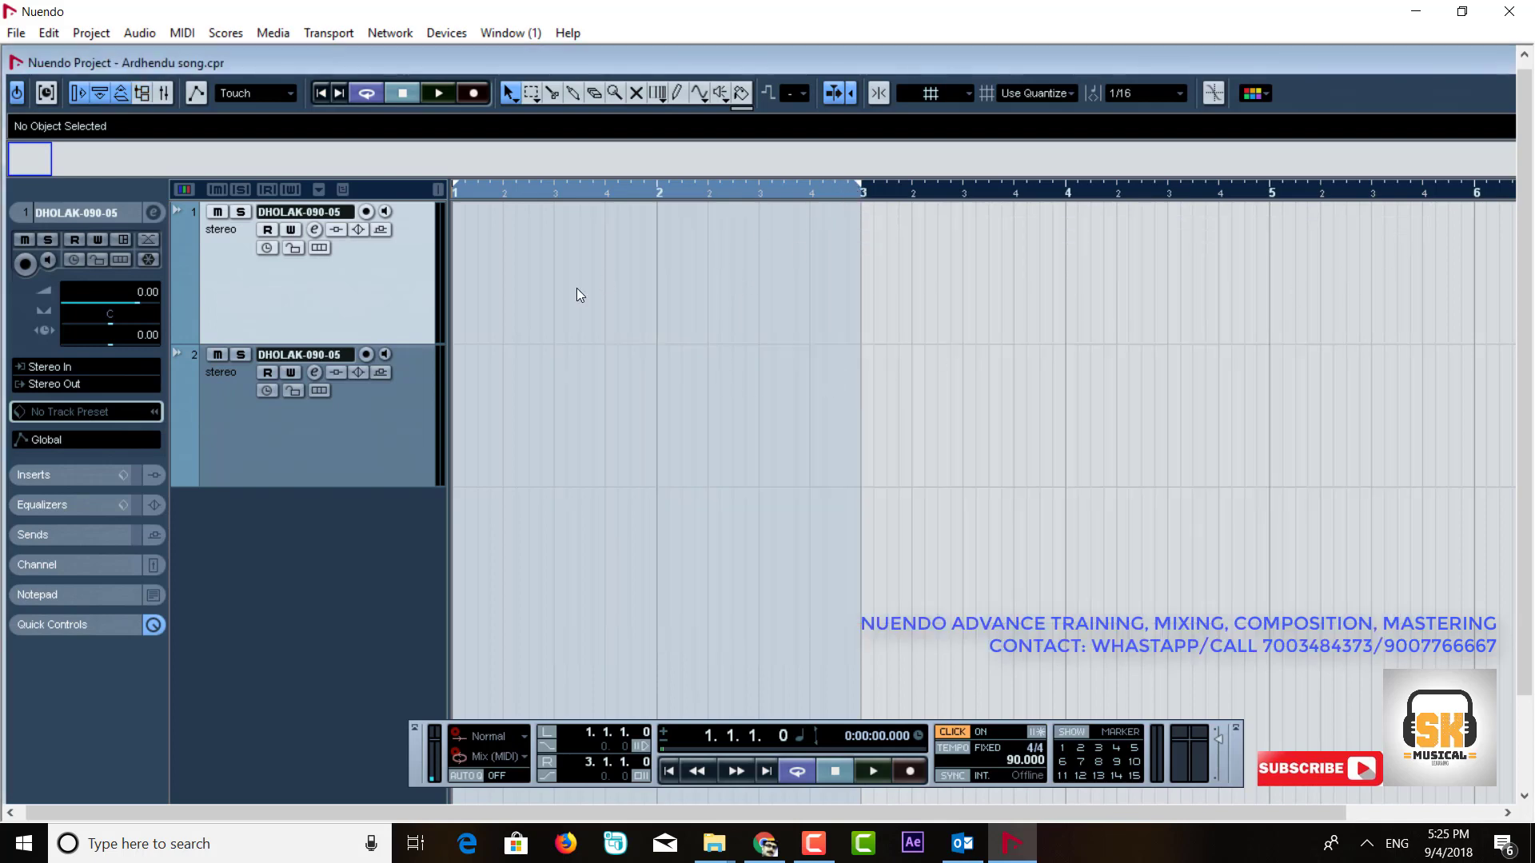
# - Reduce the height of both DHOLAK-090-05 tracks and shorten the locator range so it ends at about bar 2 (2.1.1.5)
pyautogui.moveTo(412, 338); pyautogui.dragTo(412, 293)
pyautogui.click(410, 369)
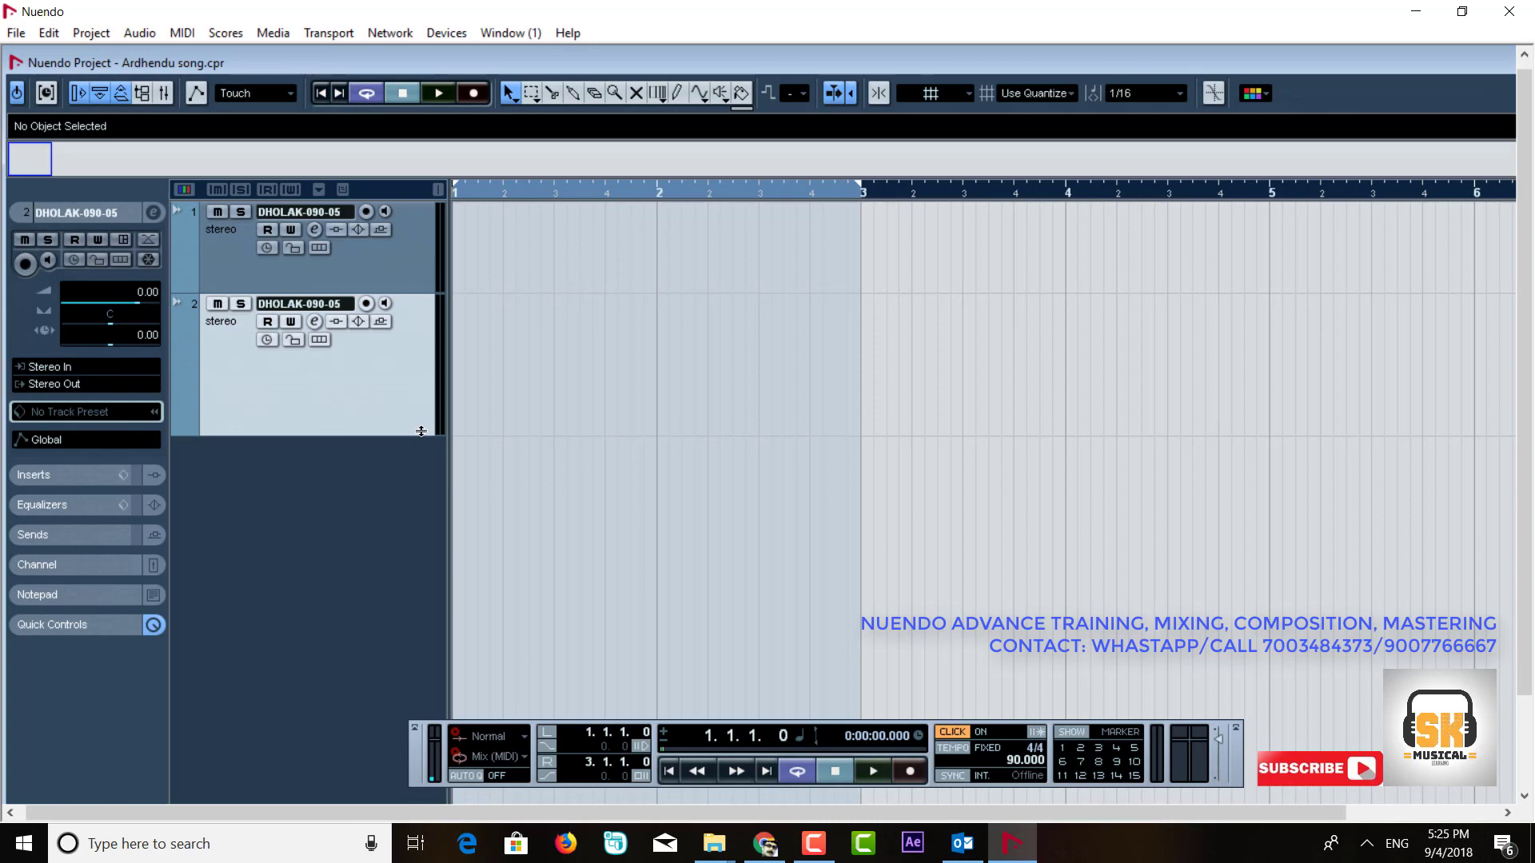
pyautogui.moveTo(420, 437); pyautogui.dragTo(417, 379)
pyautogui.click(381, 277)
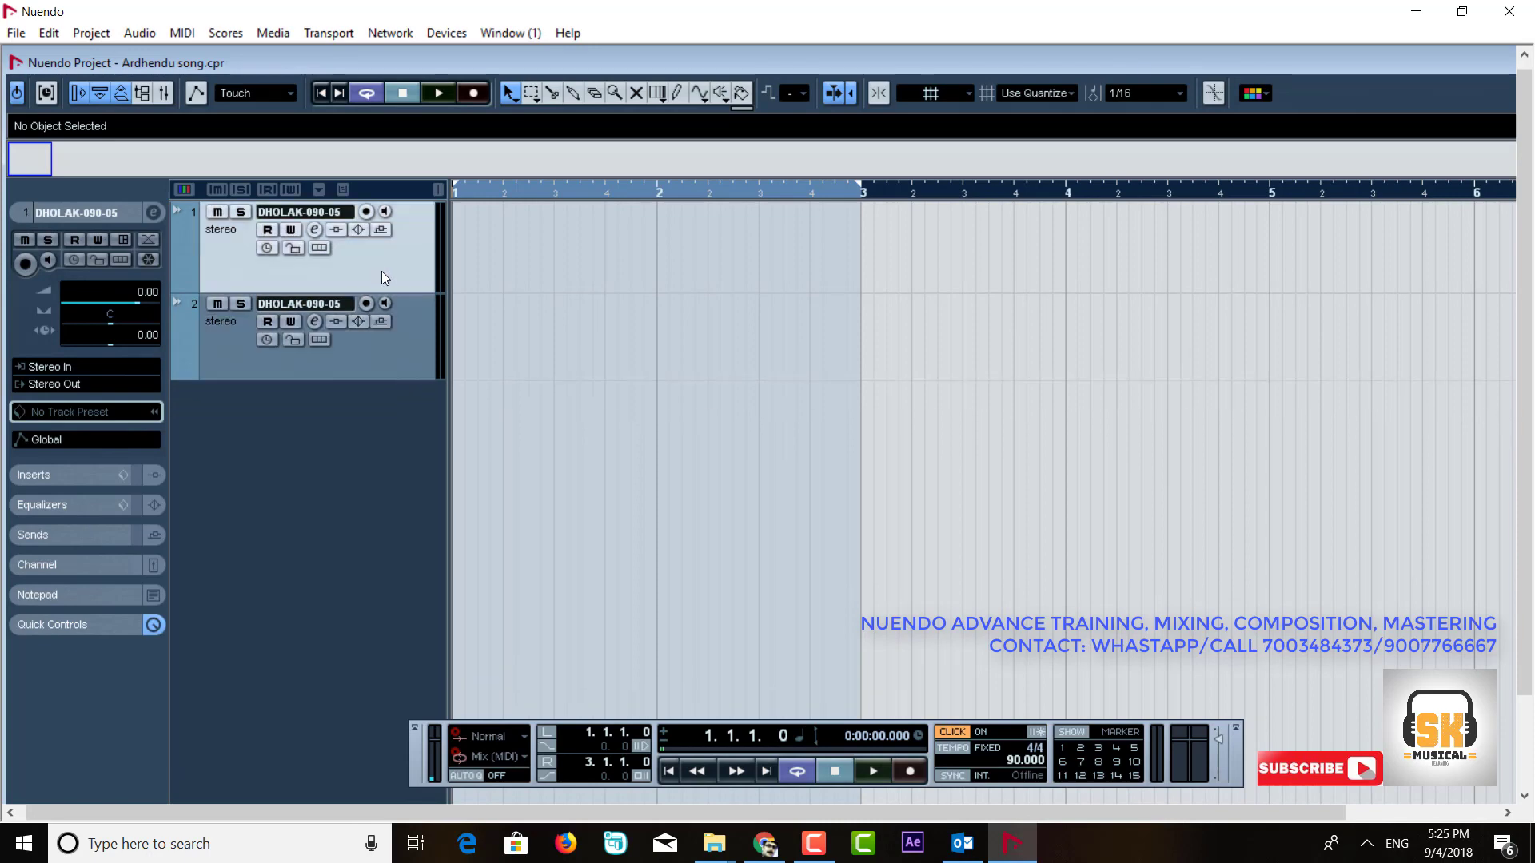
pyautogui.moveTo(857, 190); pyautogui.dragTo(658, 226)
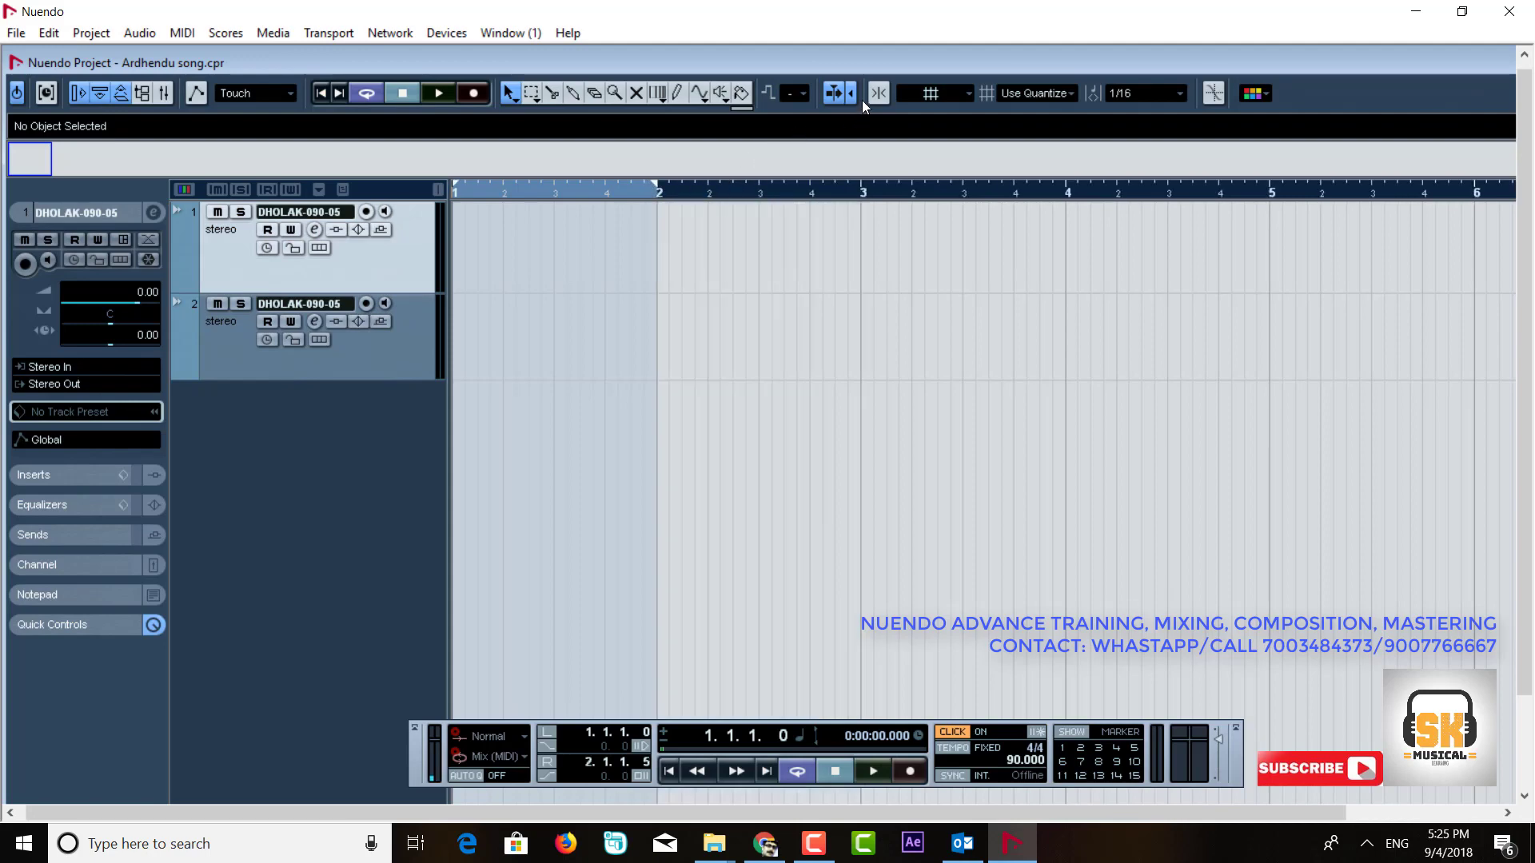
pyautogui.moveTo(655, 189)
pyautogui.mouseDown()
pyautogui.moveTo(861, 190)
pyautogui.moveTo(659, 202)
pyautogui.mouseUp()
# - Open the first track's channel settings, examine the routing choices of the first send, and reposition the settings window
pyautogui.click(316, 229)
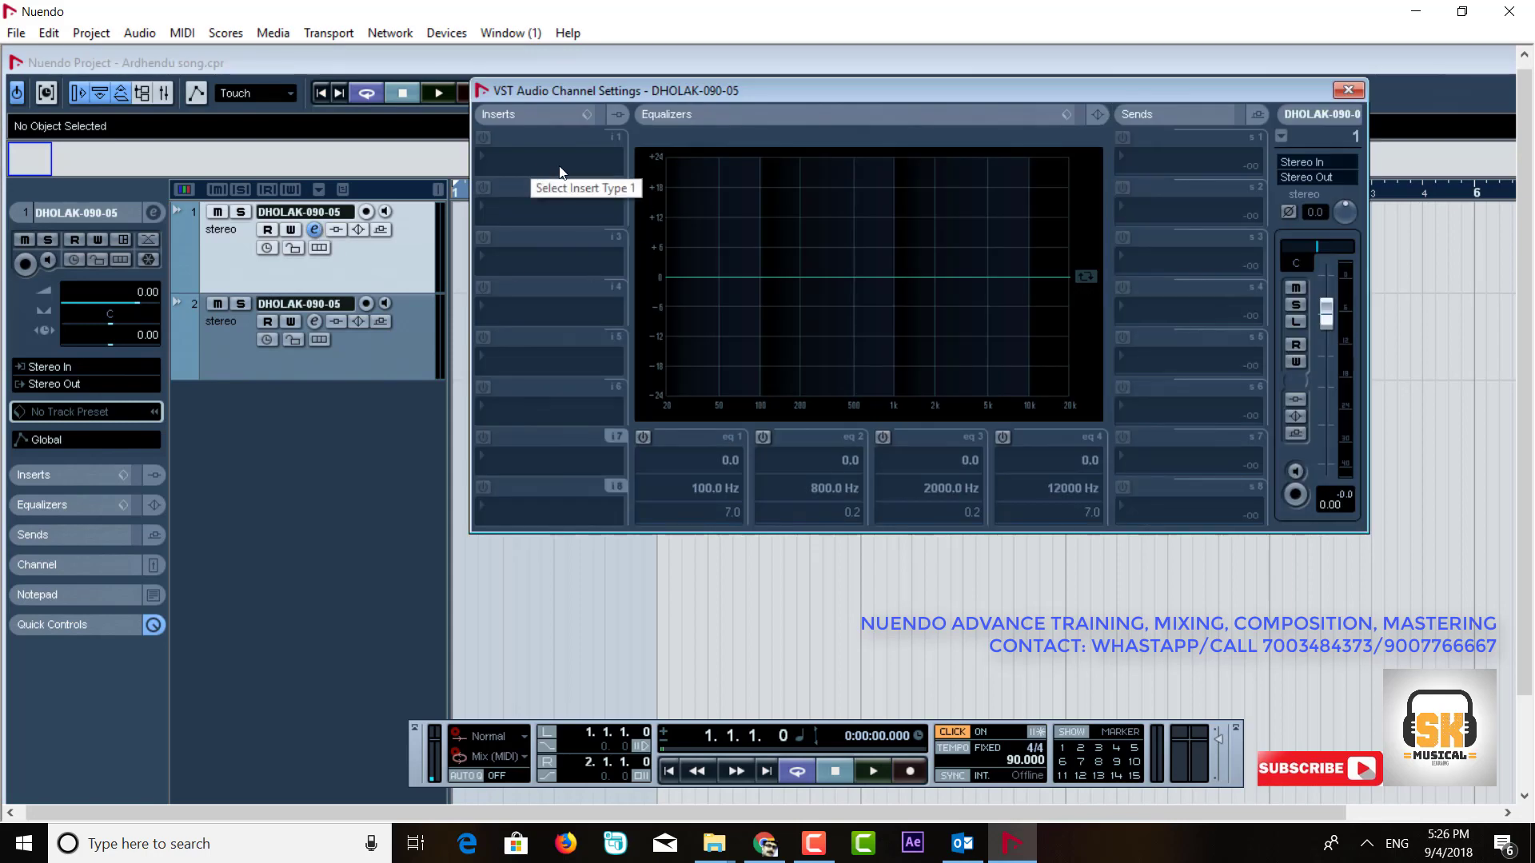
pyautogui.click(1145, 173)
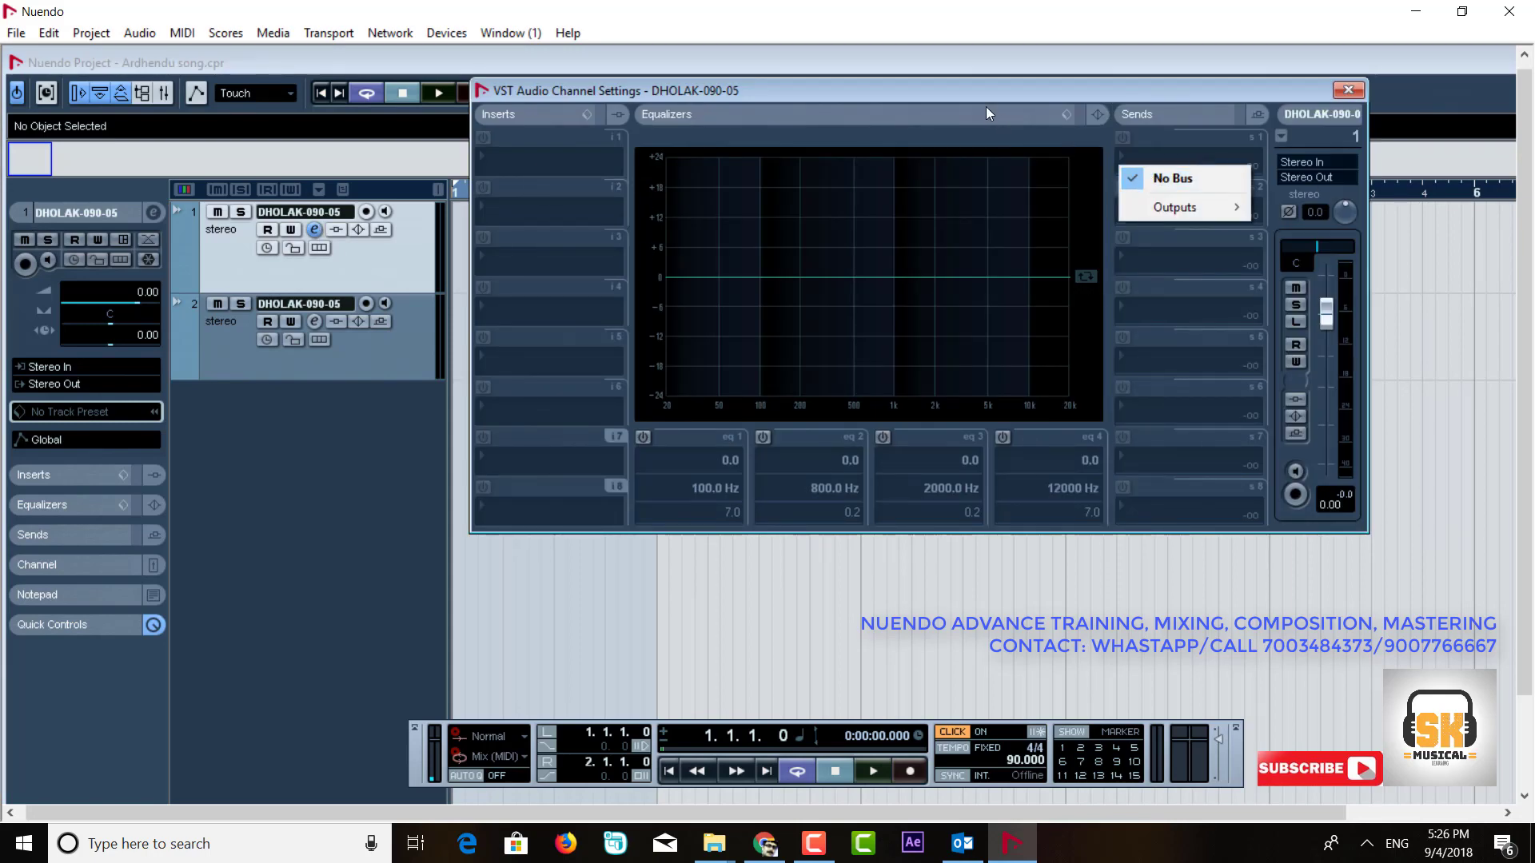
pyautogui.moveTo(972, 87); pyautogui.dragTo(938, 189)
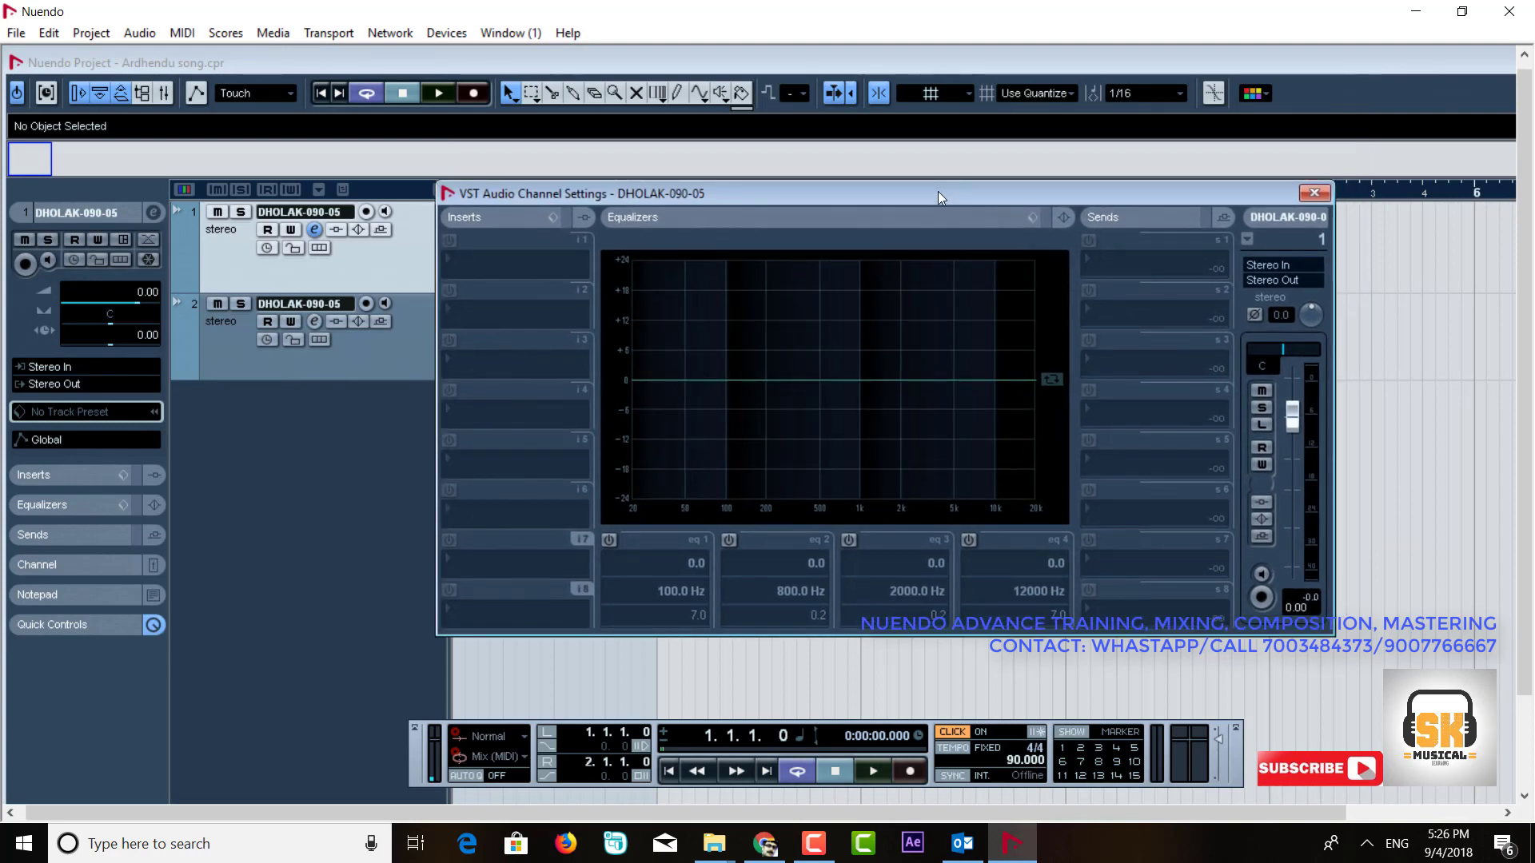
pyautogui.moveTo(904, 193); pyautogui.dragTo(924, 214)
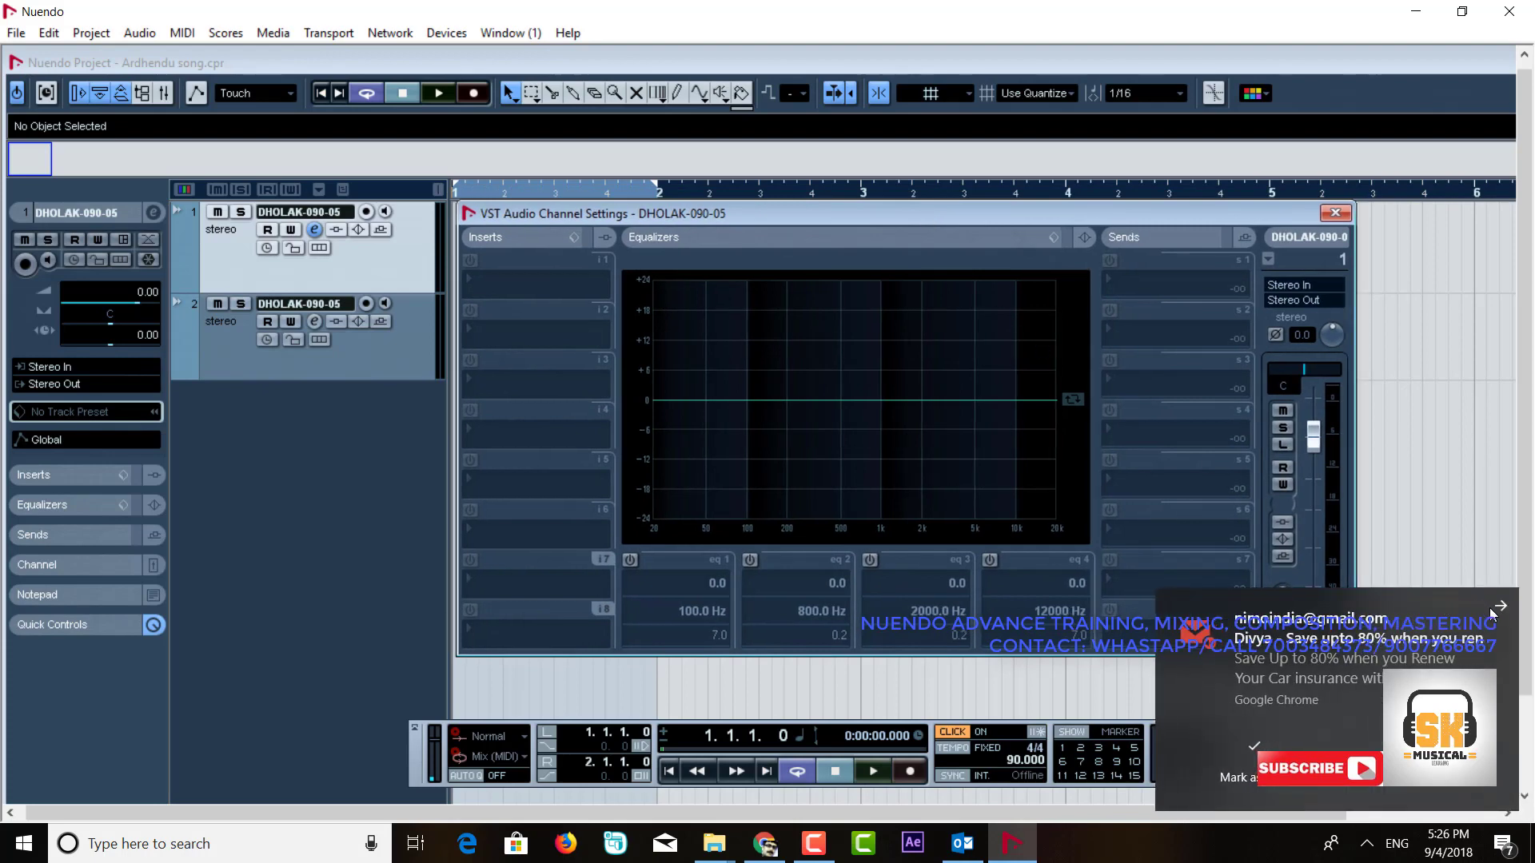
pyautogui.click(1508, 609)
pyautogui.click(779, 332)
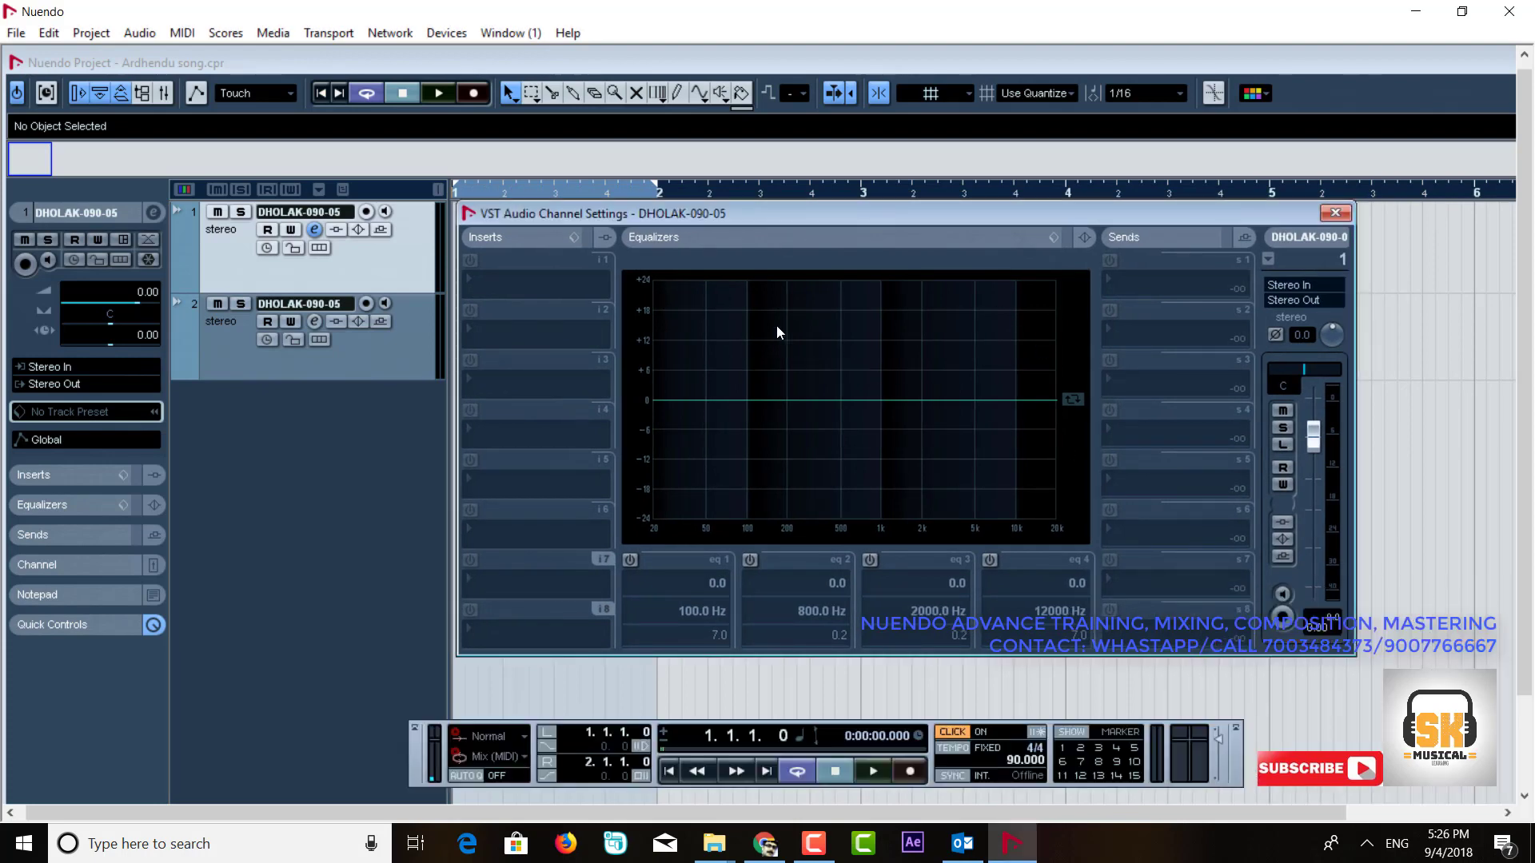
# - Look through the effects available for the first insert slot, then close the channel settings
pyautogui.click(545, 283)
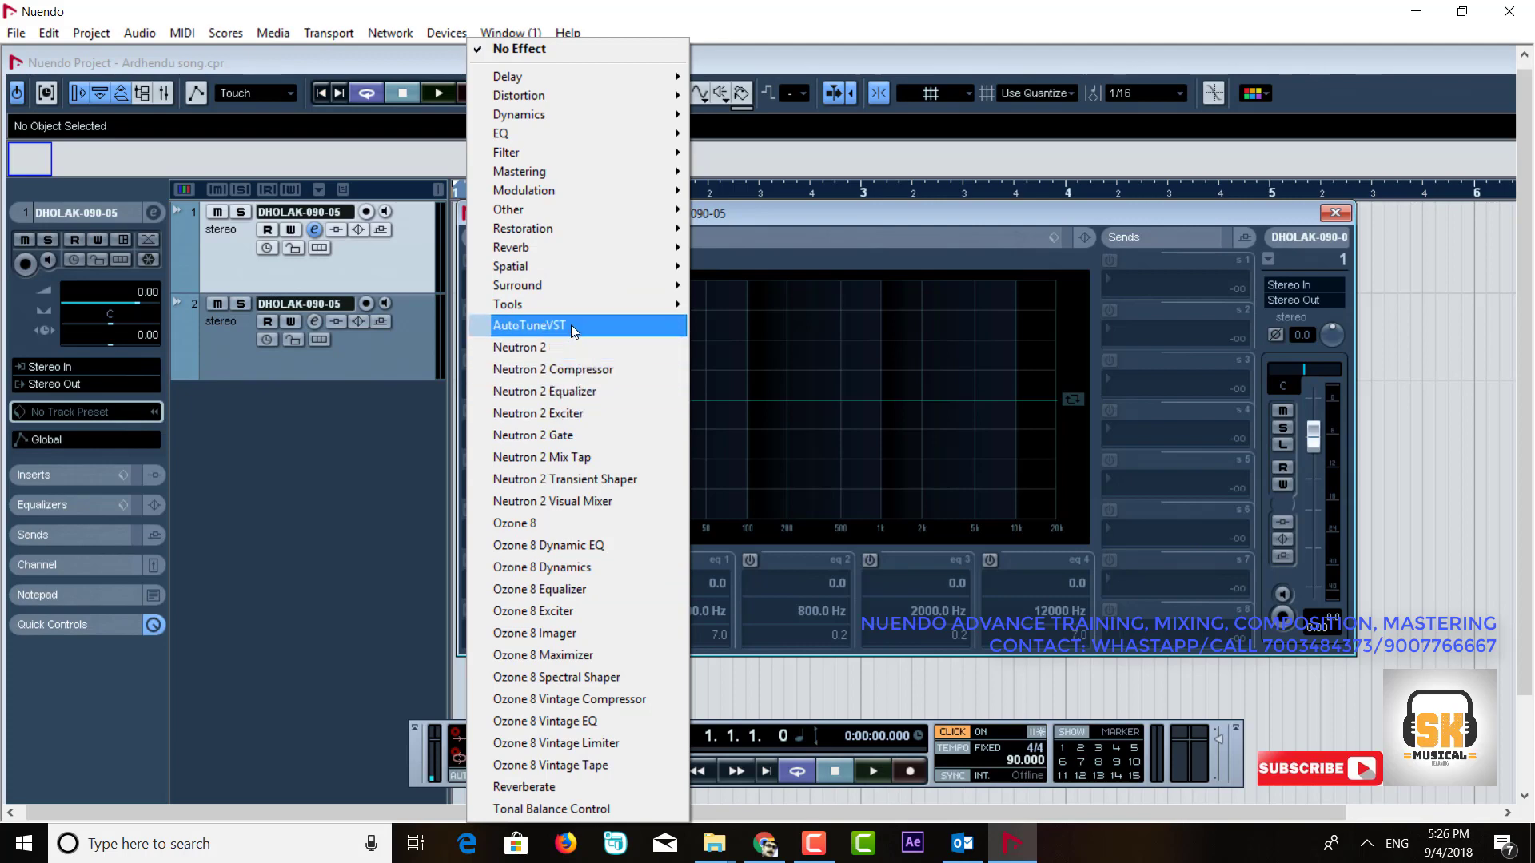
pyautogui.click(967, 218)
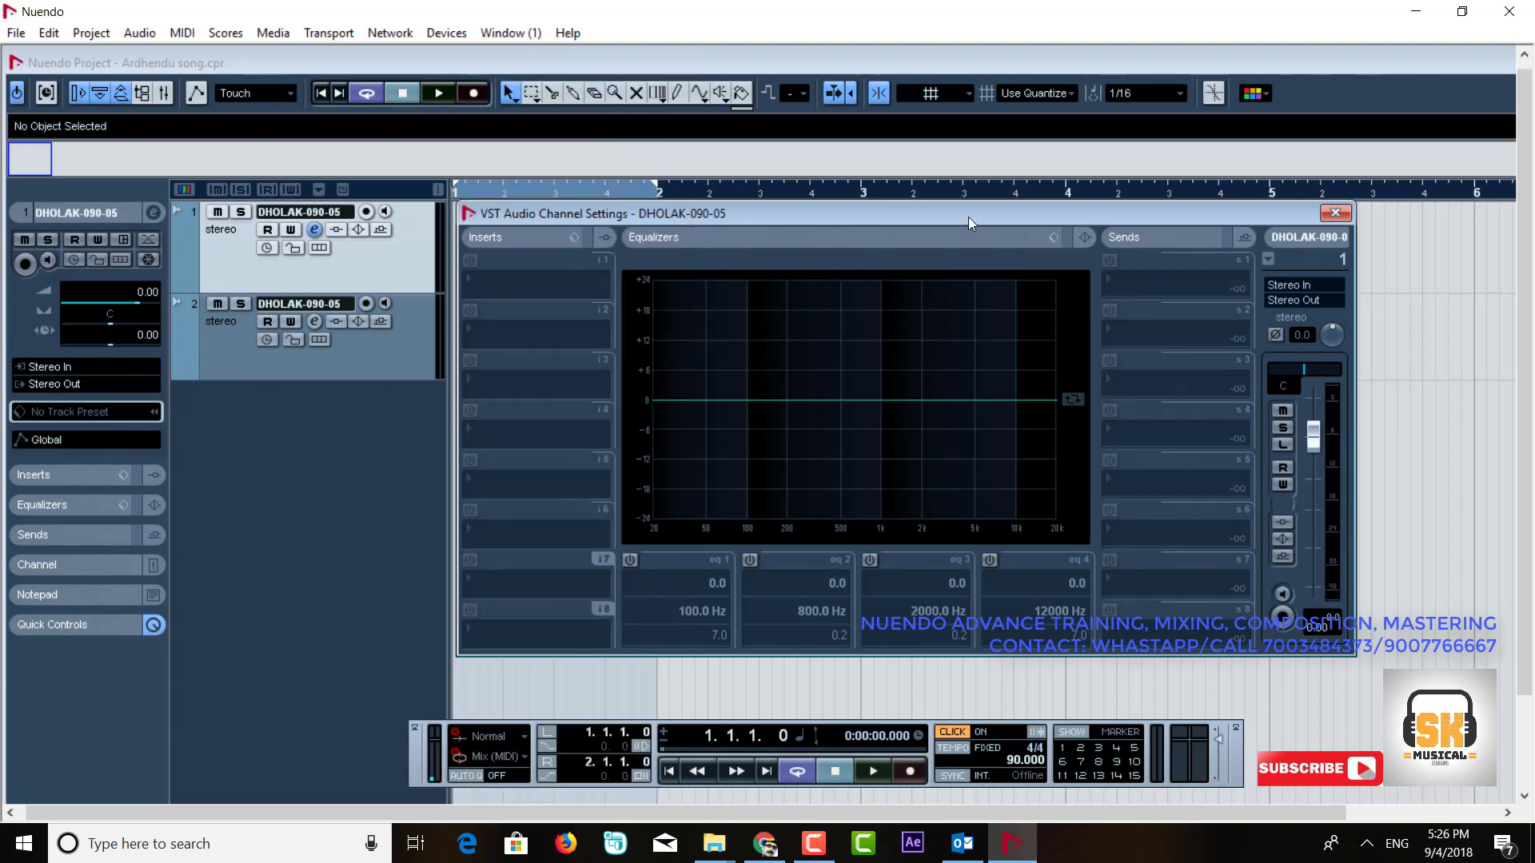
pyautogui.click(1336, 214)
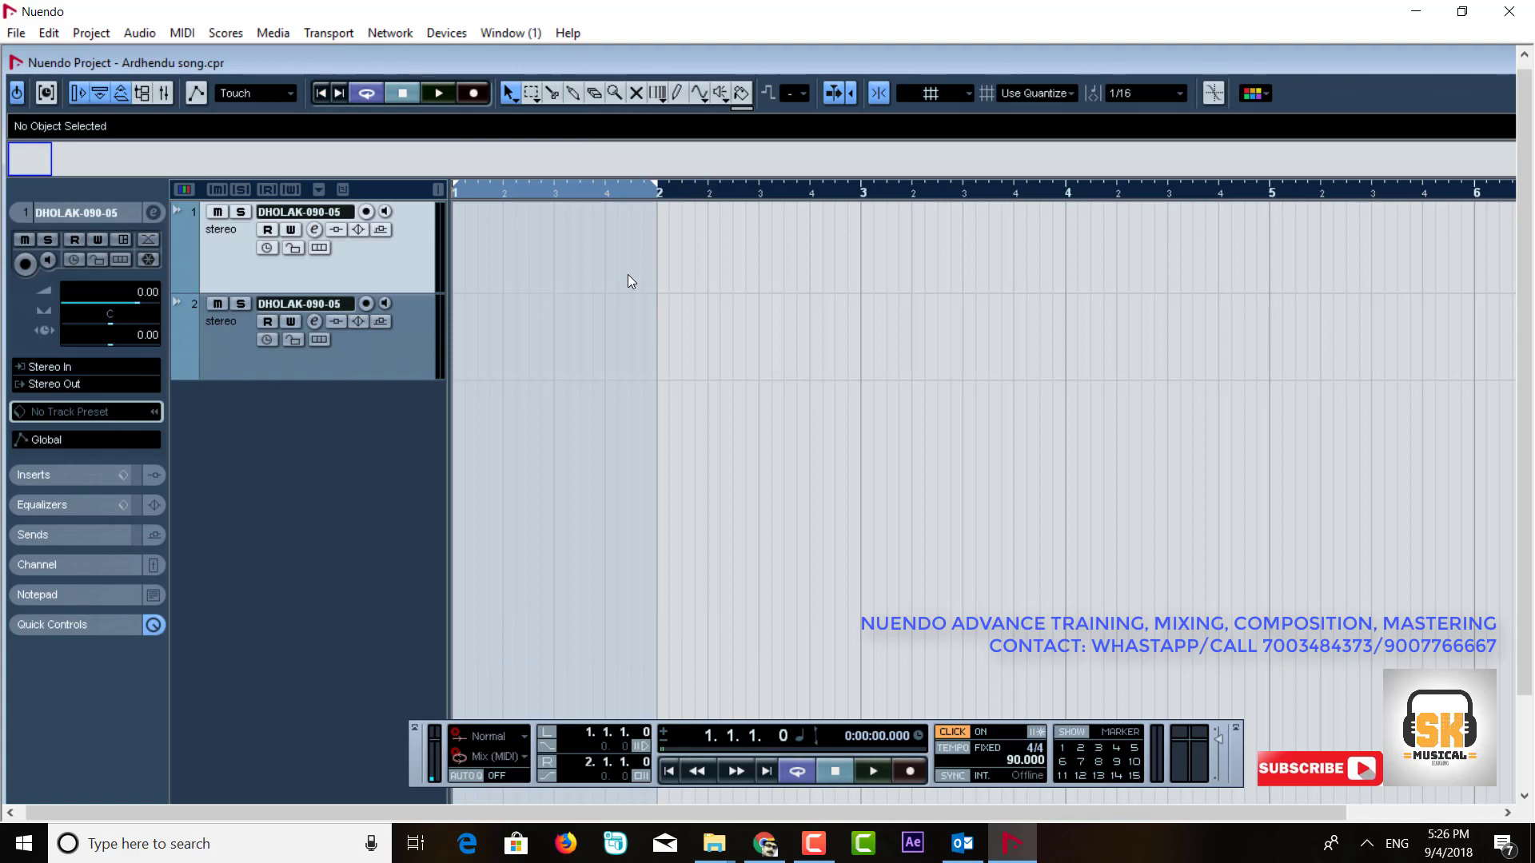